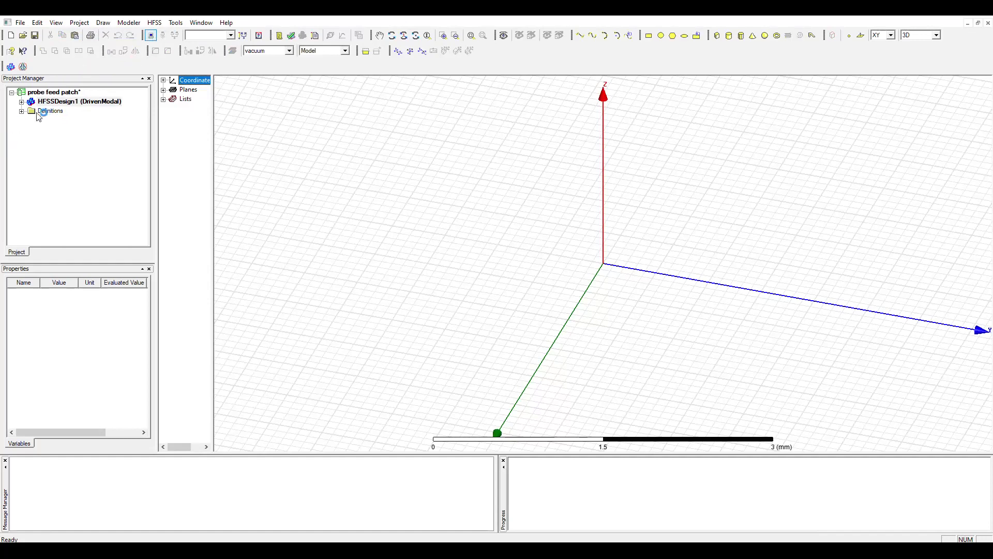
# Set the design's solution type to Driven Terminal
pyautogui.click(155, 22)
pyautogui.click(168, 35)
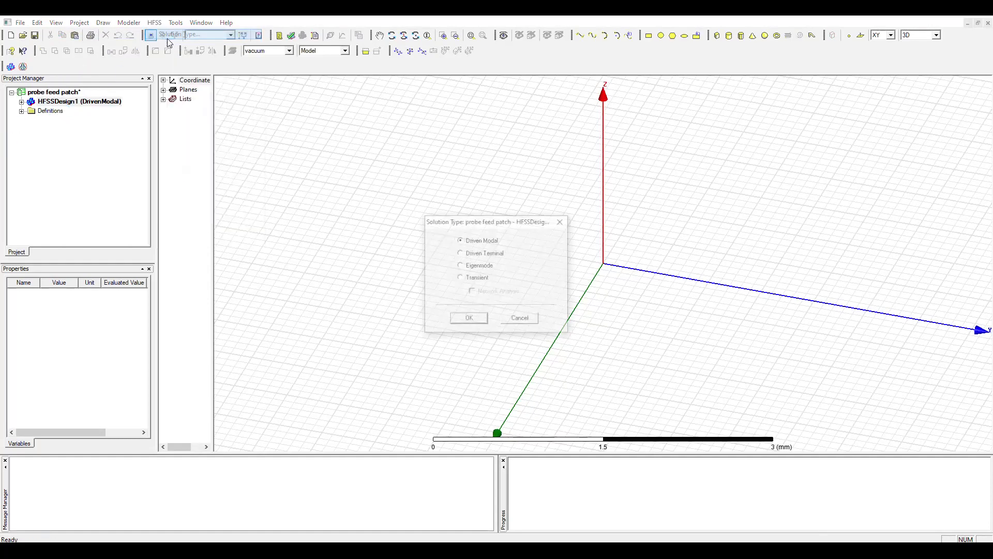
pyautogui.click(460, 252)
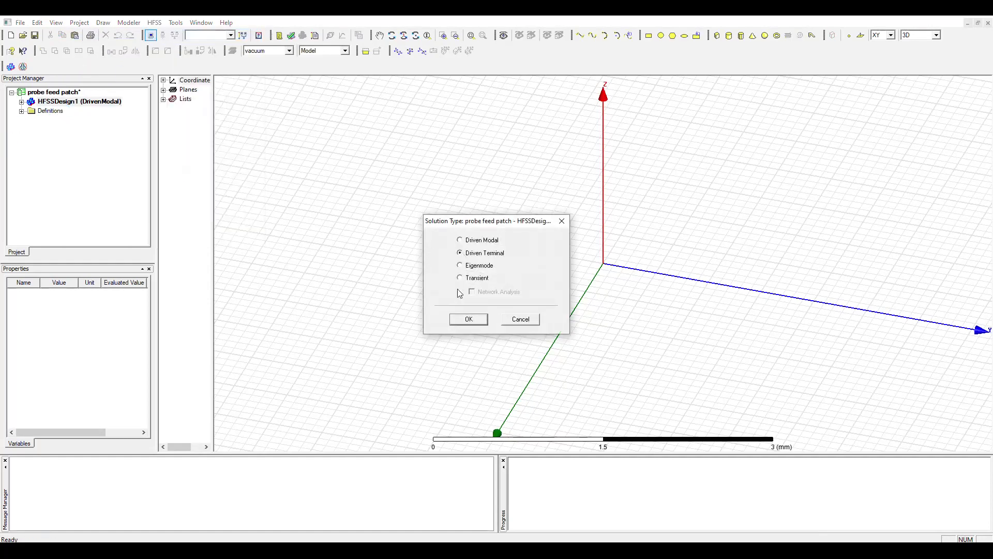
pyautogui.click(467, 319)
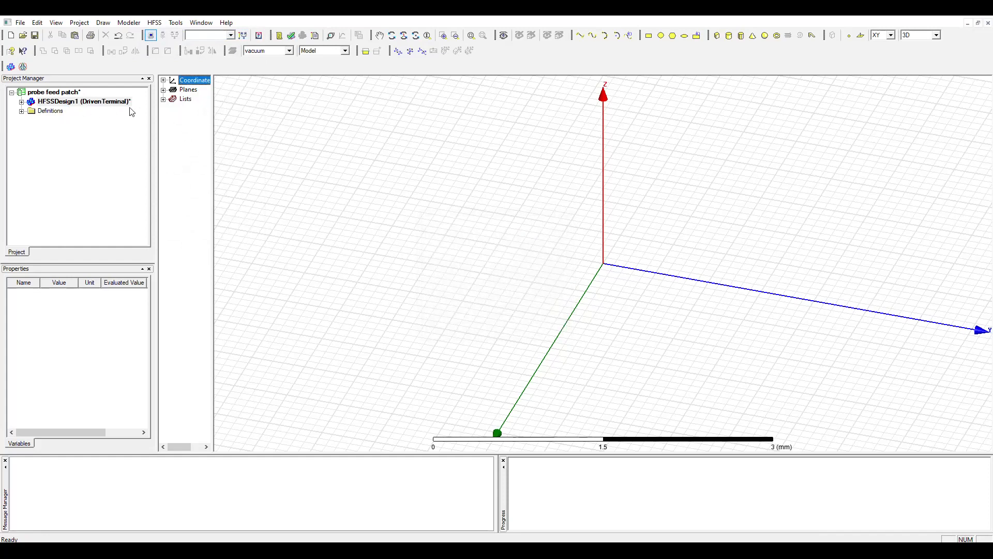
# Set the model units to cm without rescaling to the new units
pyautogui.click(155, 23)
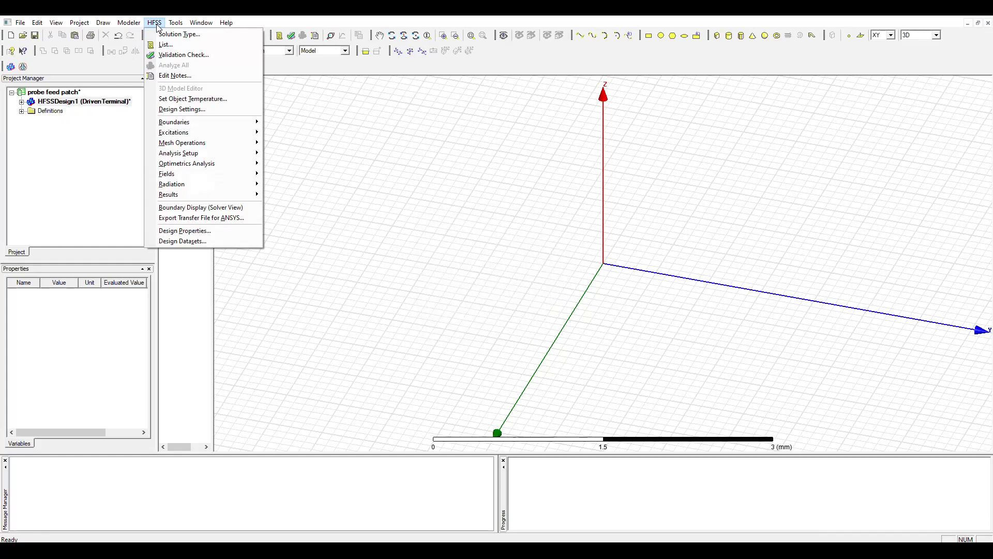
pyautogui.moveTo(128, 22)
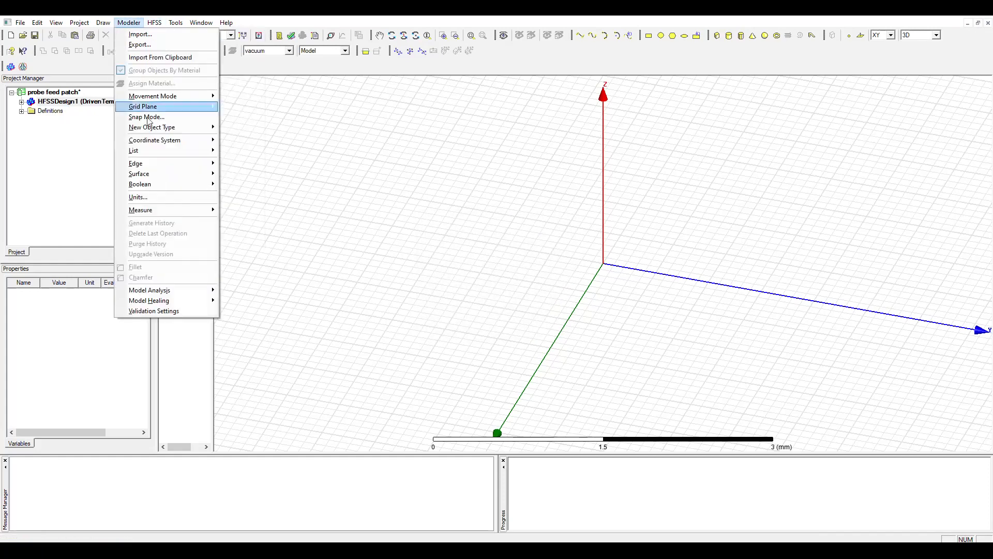
pyautogui.click(156, 198)
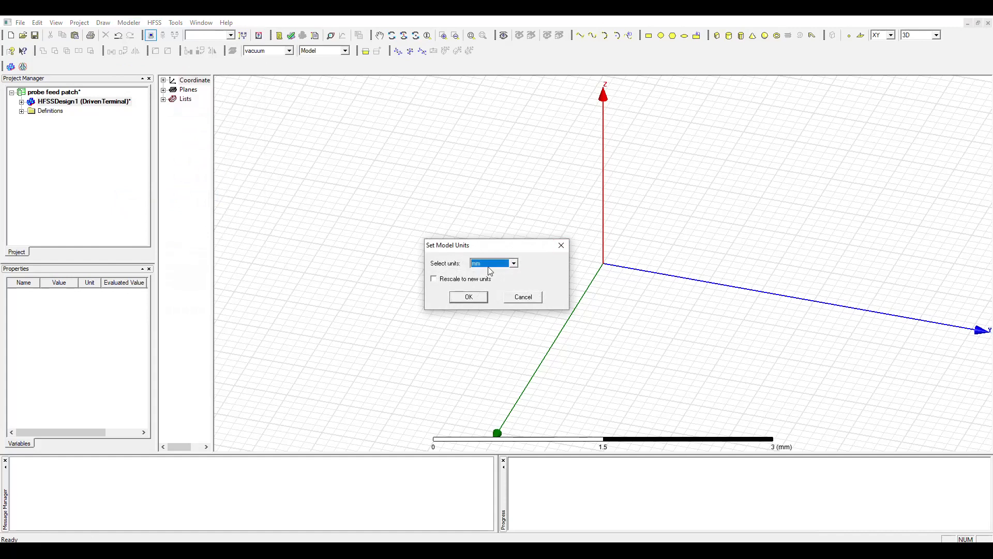
pyautogui.click(472, 298)
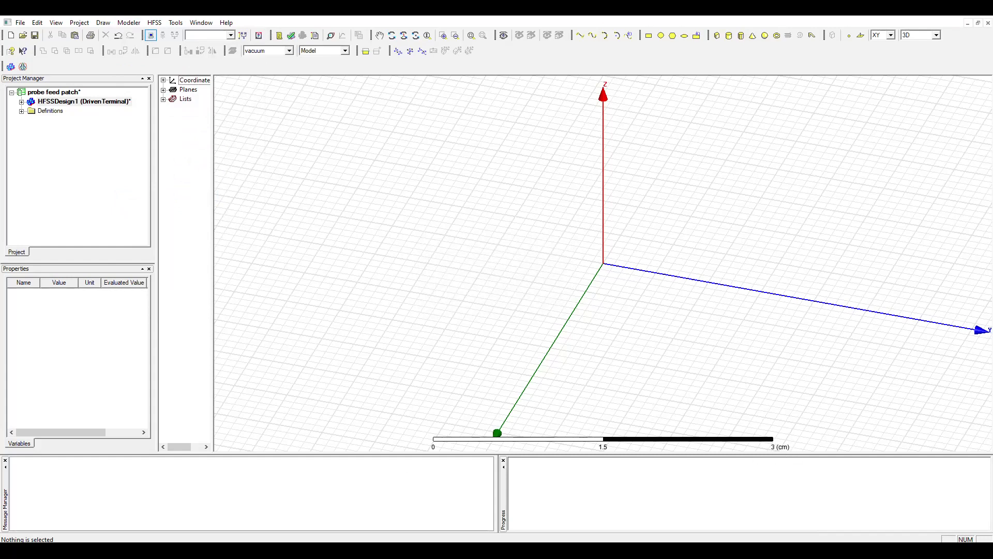
# Switch to the lab manual in Adobe Acrobat and read the sections on setting the default material and creating the substrate
pyautogui.moveTo(394, 551)
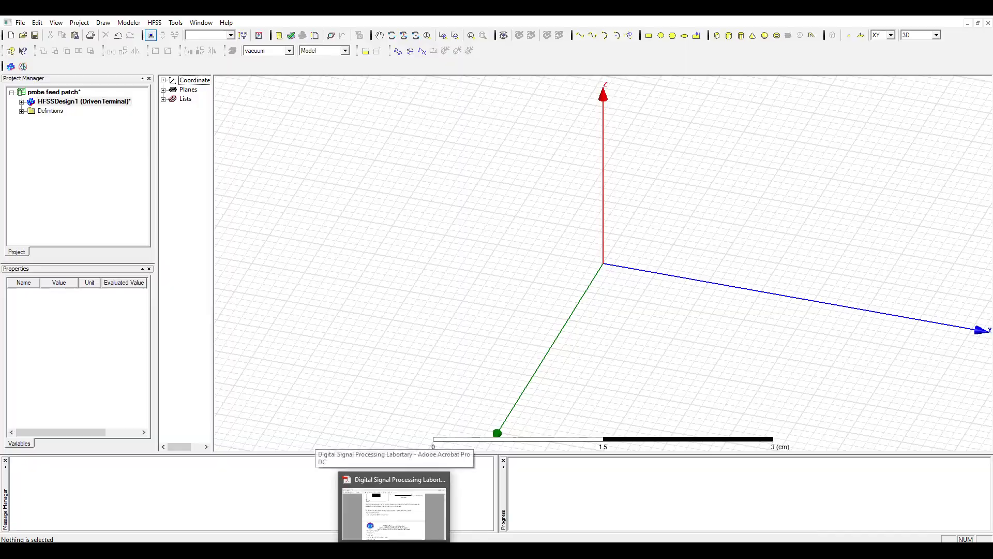
pyautogui.click(394, 509)
pyautogui.scroll(-8, 386, 451)
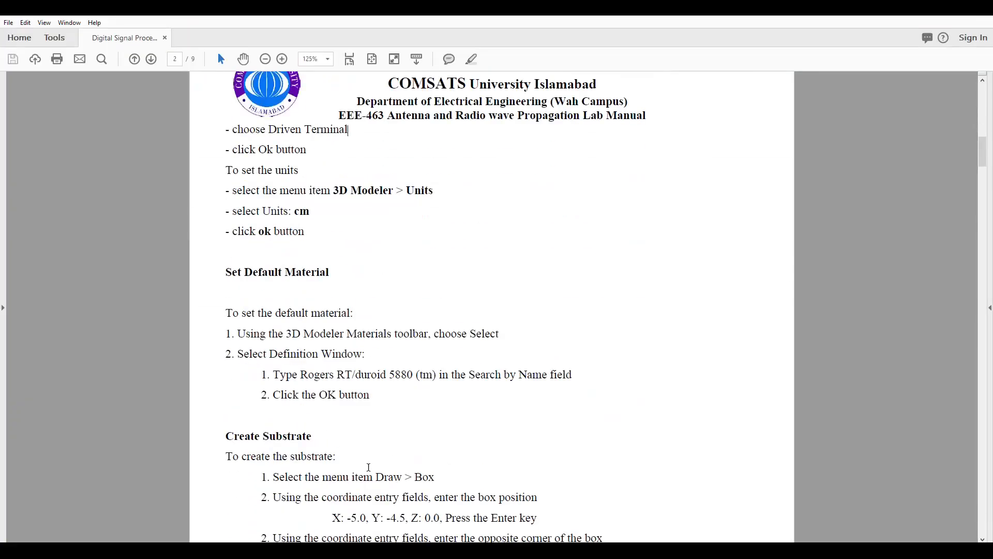
pyautogui.scroll(-2, 342, 396)
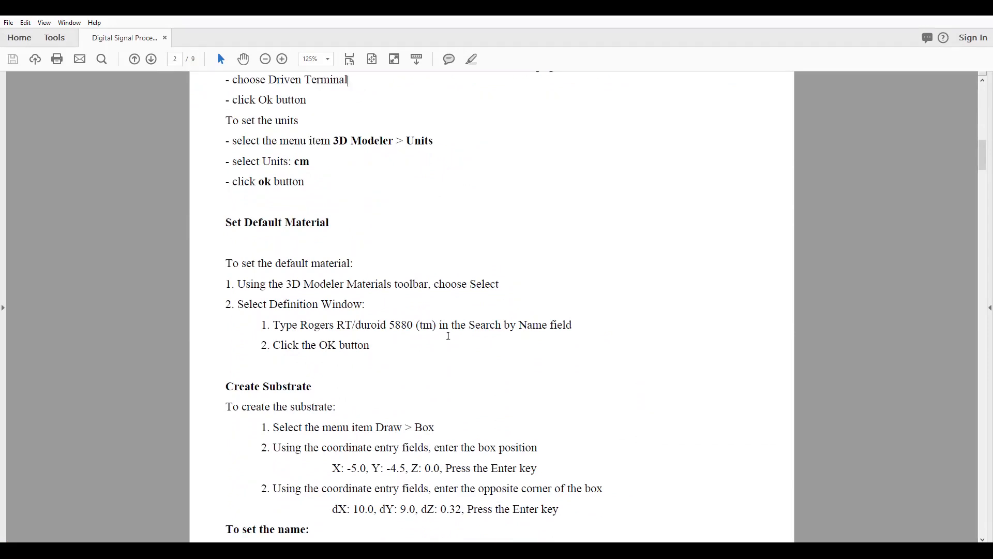
pyautogui.scroll(-4, 441, 336)
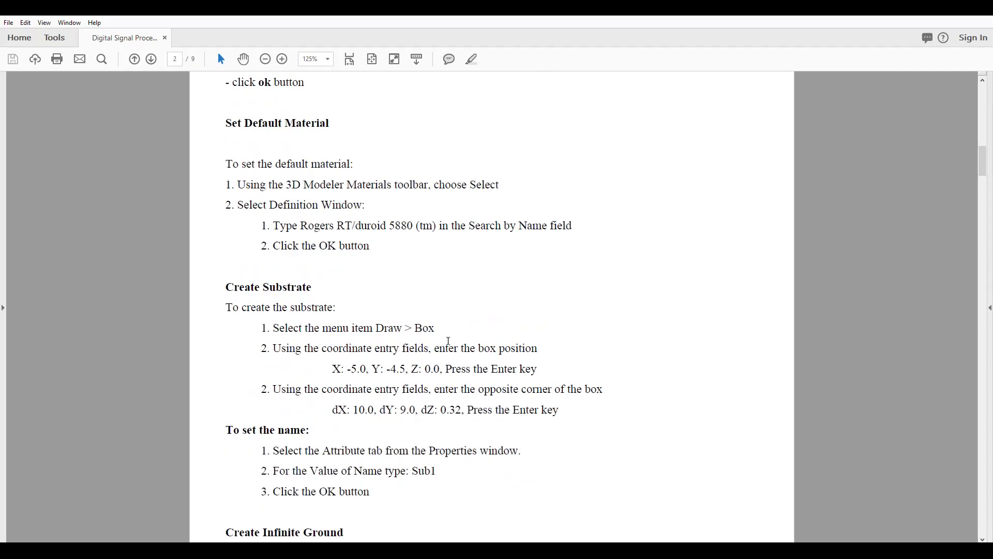
pyautogui.scroll(-2, 424, 385)
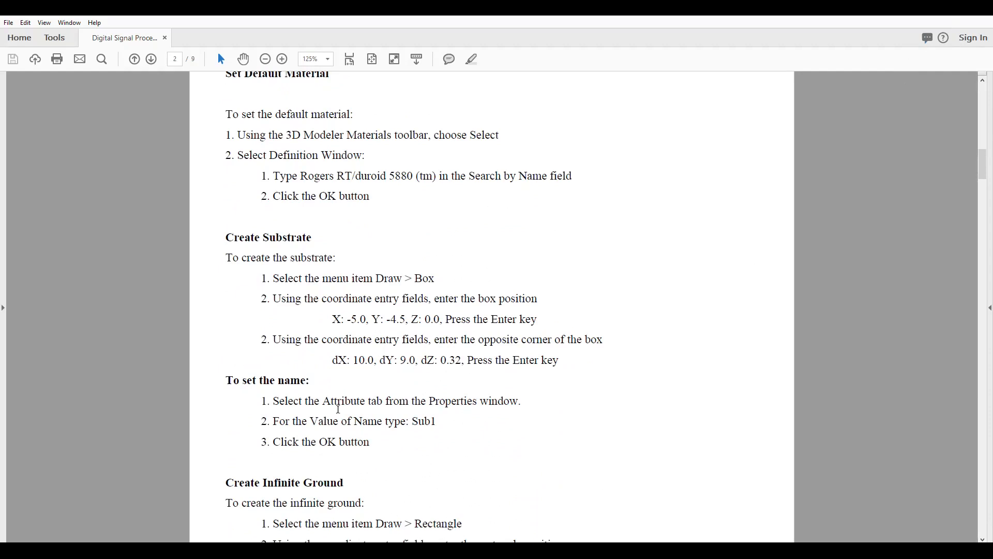
pyautogui.moveTo(394, 551)
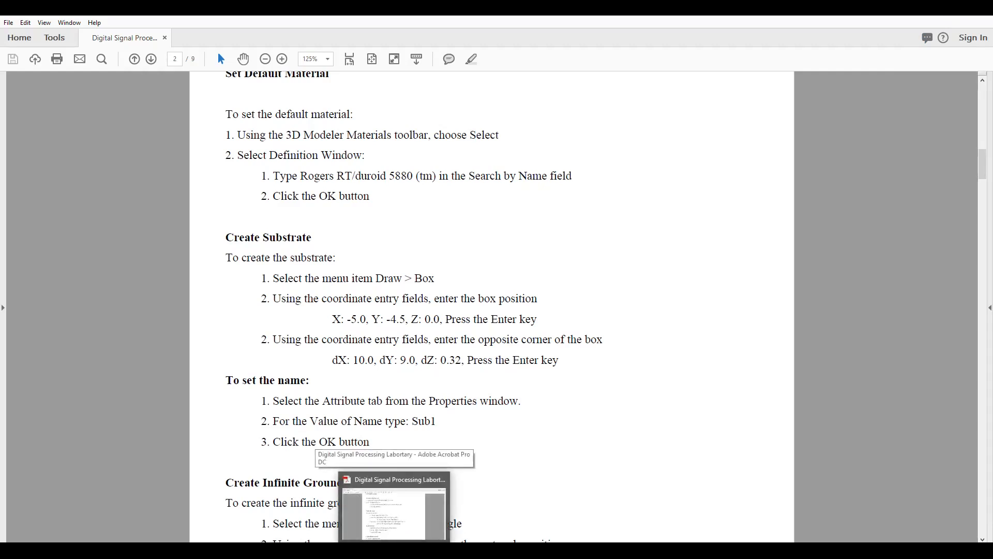
pyautogui.click(394, 551)
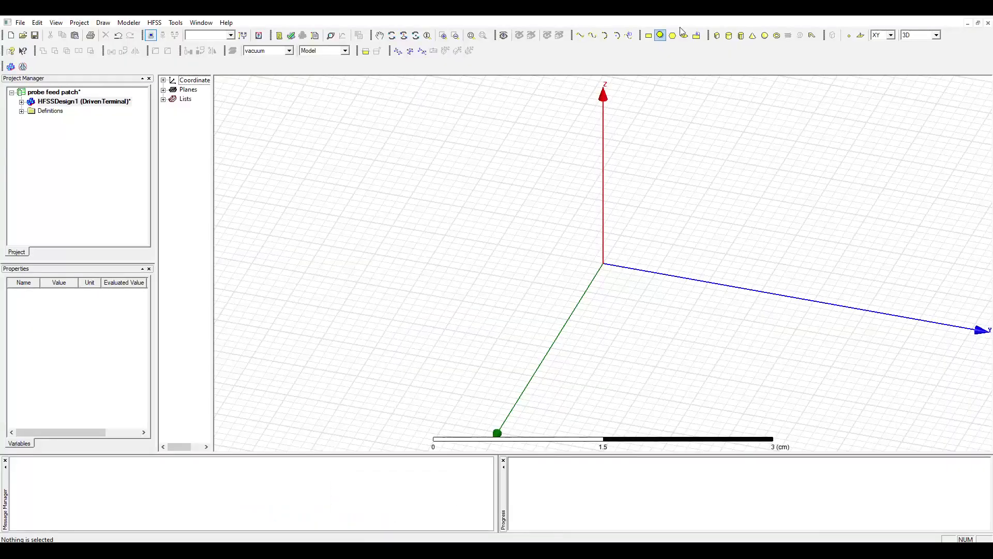
# In HFSS, draw a box of about 1.6 × 1.5 × 0.5 cm on the XY plane for the substrate
pyautogui.click(716, 35)
pyautogui.click(367, 226)
pyautogui.click(467, 345)
pyautogui.click(459, 326)
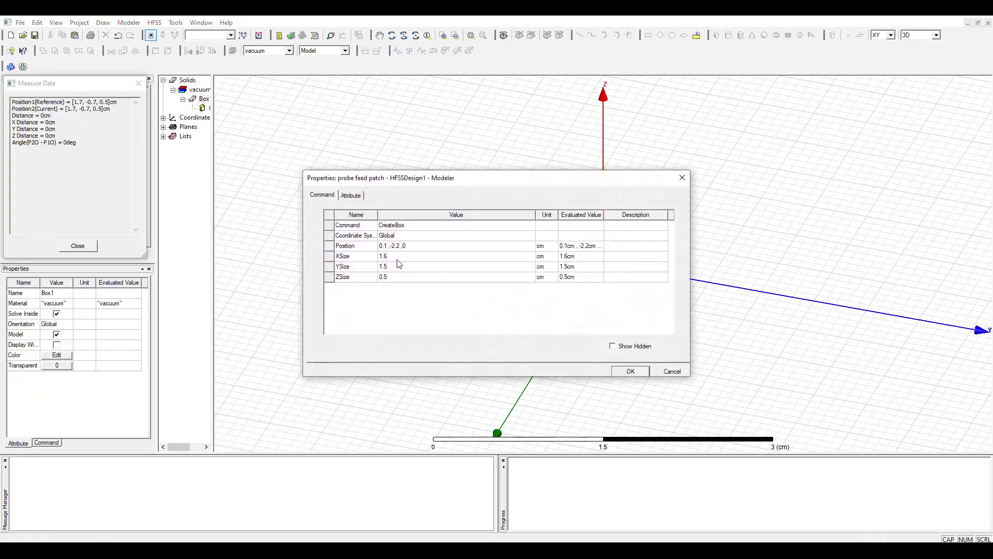
# Set the box's position to -5, -4.5, 0 cm, checking the coordinates against the lab manual
pyautogui.click(353, 195)
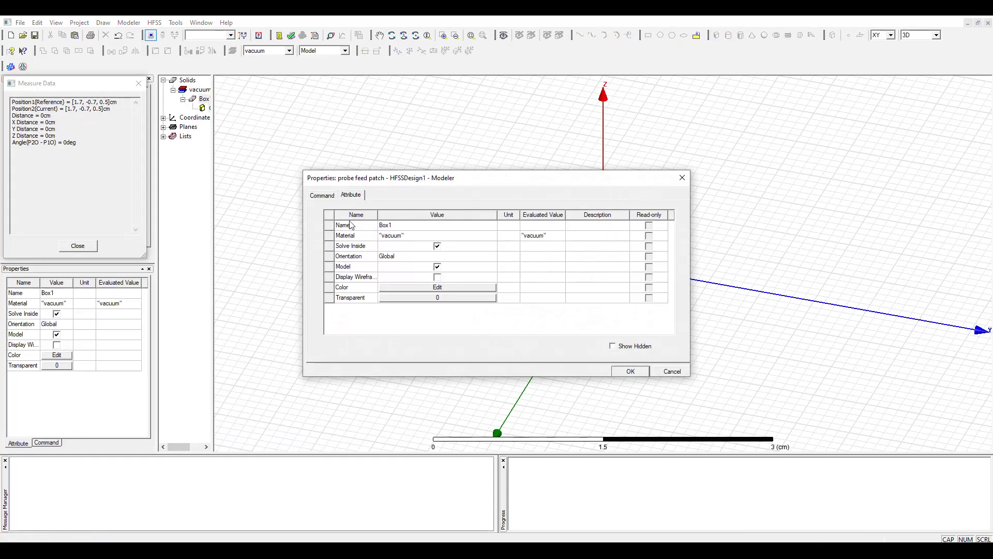
pyautogui.click(322, 195)
pyautogui.click(415, 247)
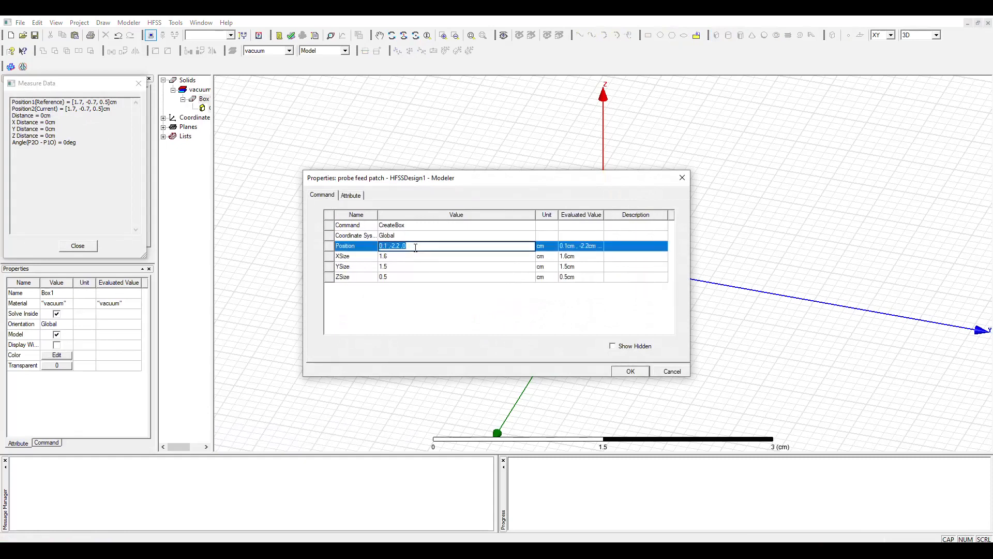
pyautogui.press('BackSpace')
pyautogui.write('-5,')
pyautogui.click(368, 550)
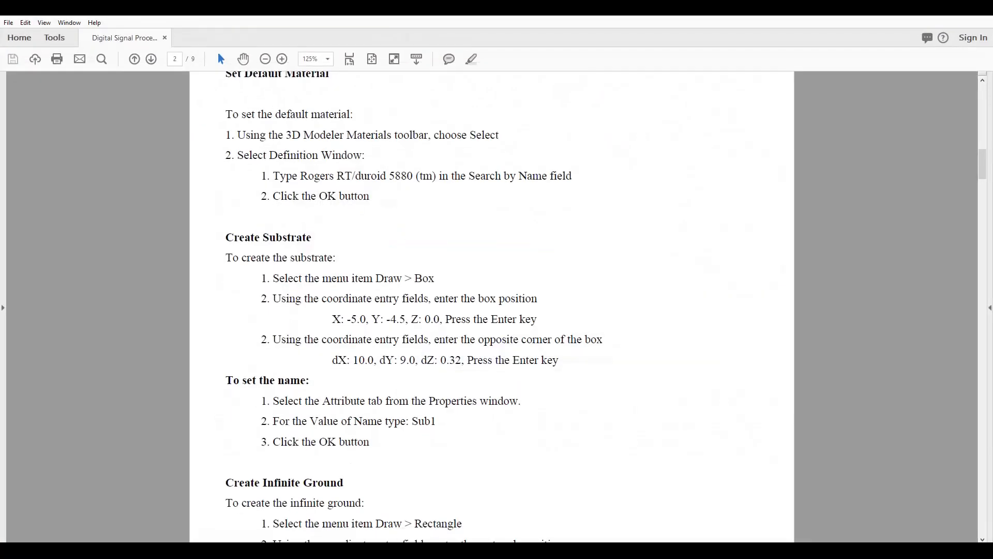
pyautogui.hotkey('alt', 'Tab')
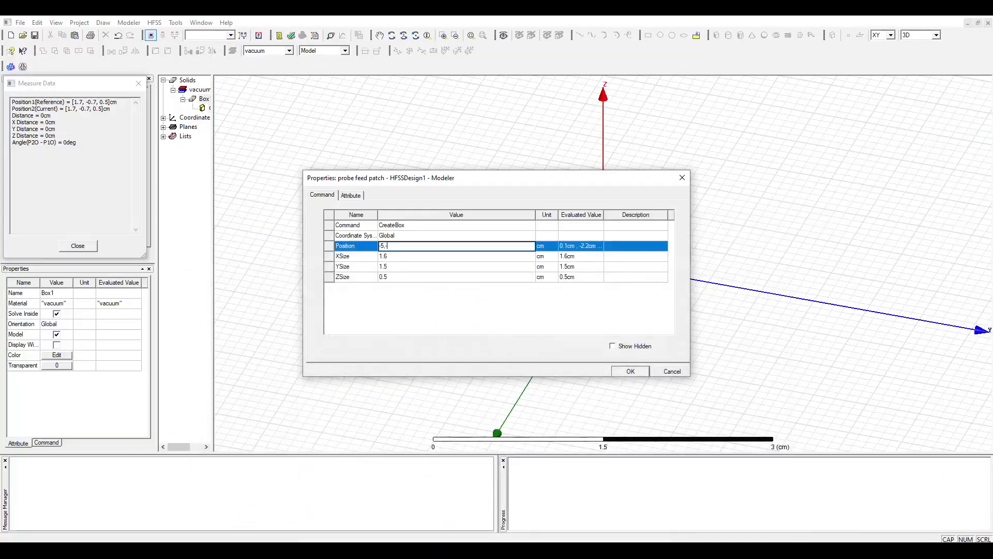
pyautogui.write('-4.5,0.0')
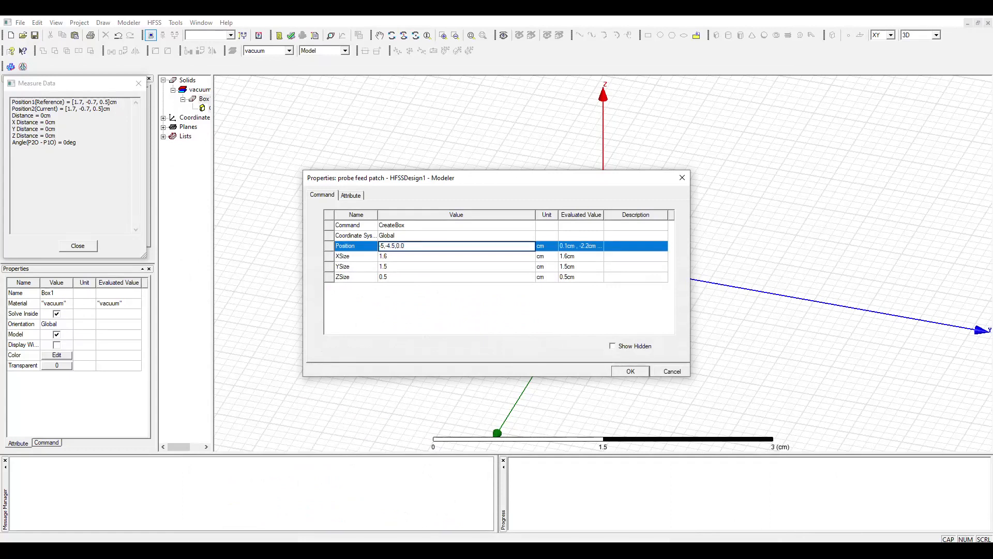
pyautogui.press('Return')
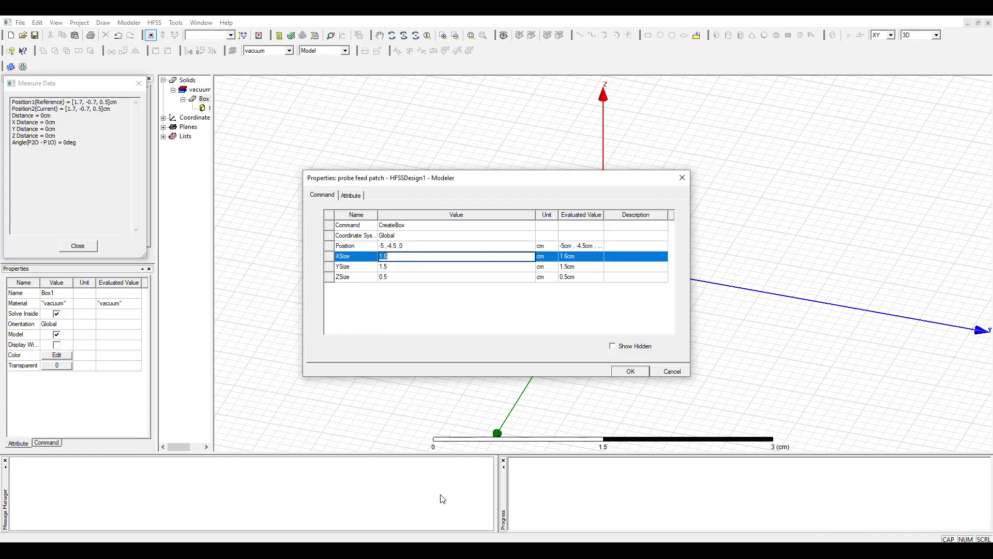
# Check the substrate dimensions in the lab manual and enter 10 cm as the box's X size
pyautogui.hotkey('alt', 'Tab')
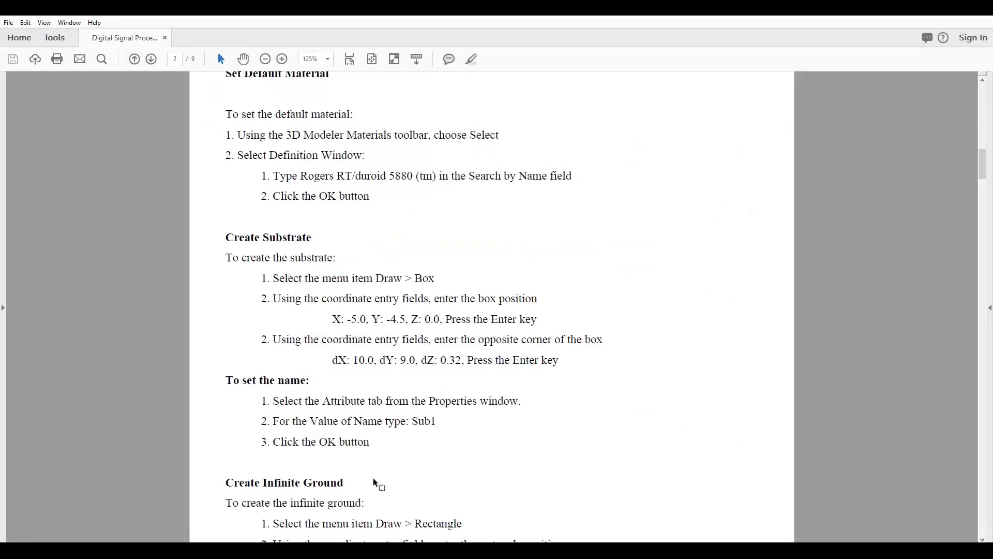
pyautogui.doubleClick(357, 360)
pyautogui.moveTo(402, 360); pyautogui.dragTo(422, 360)
pyautogui.hotkey('alt', 'Tab')
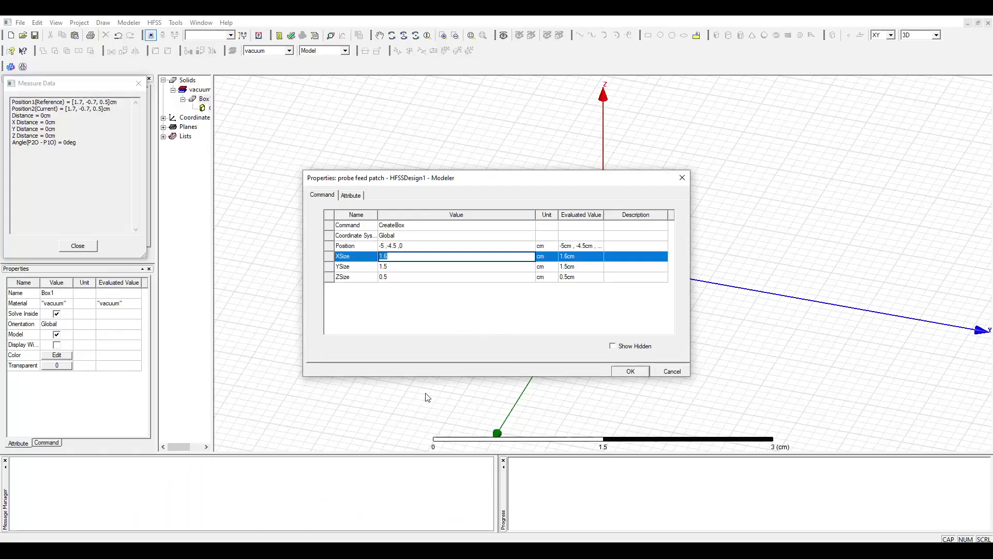
pyautogui.hotkey('alt', 'Tab')
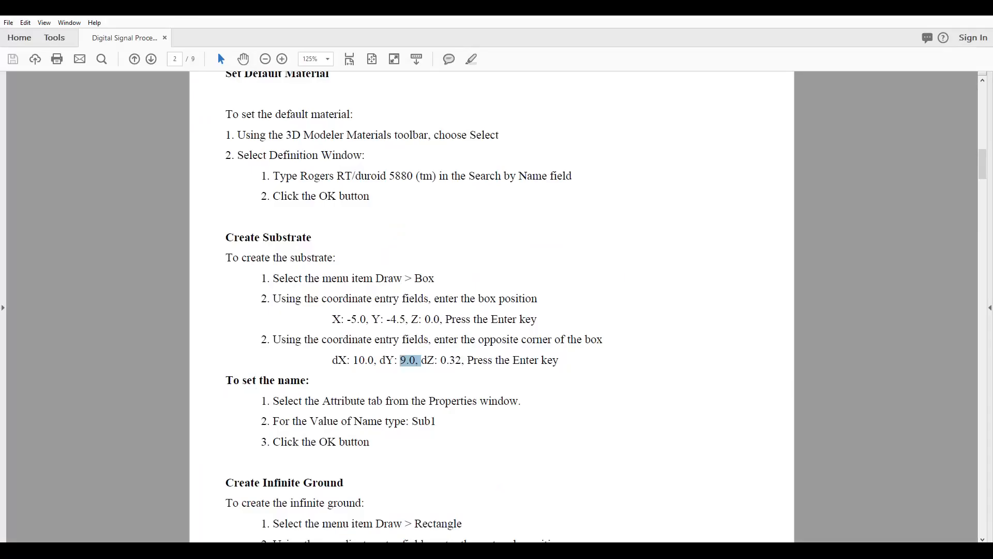
pyautogui.hotkey('alt', 'Tab')
pyautogui.press('BackSpace')
pyautogui.press('BackSpace')
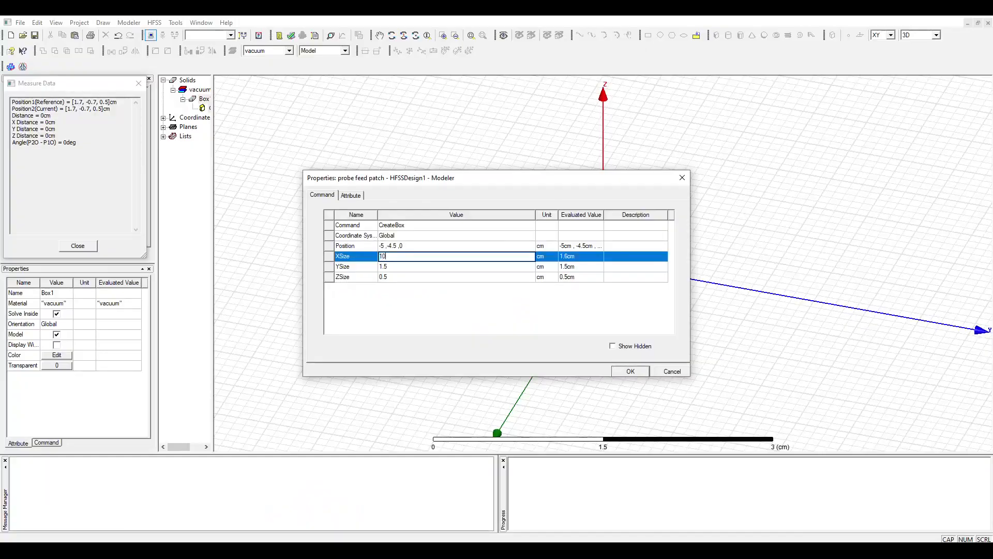
# Set the box's Y size to 9 cm and Z size to 0.32 cm, and apply the properties
pyautogui.click(396, 266)
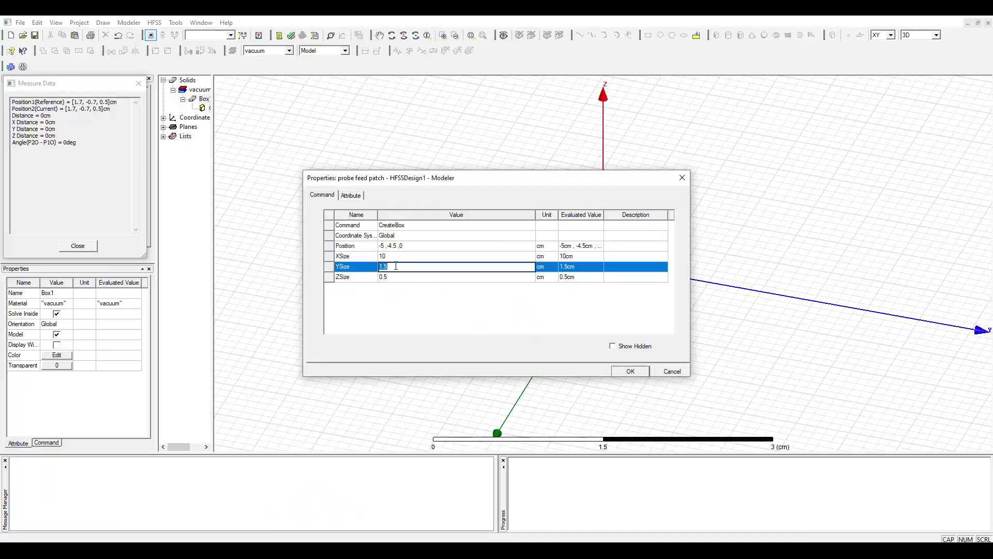
pyautogui.write('9')
pyautogui.click(410, 278)
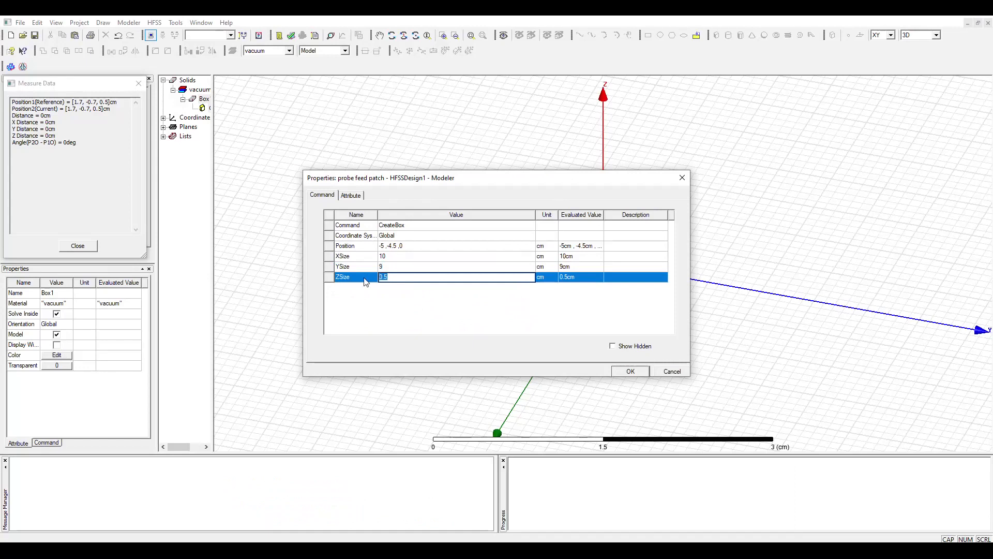
pyautogui.write('0.32')
pyautogui.click(631, 371)
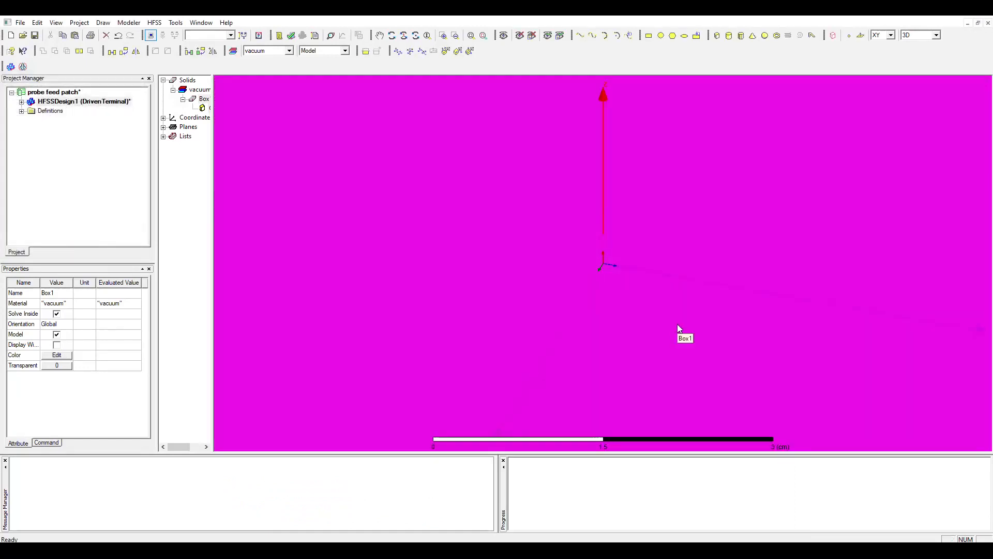
# Inspect the whole box from another angle, and switch to Adobe Acrobat to review the manual's substrate creation and naming instructions
pyautogui.hotkey('ctrl', 'd')
pyautogui.click(968, 368)
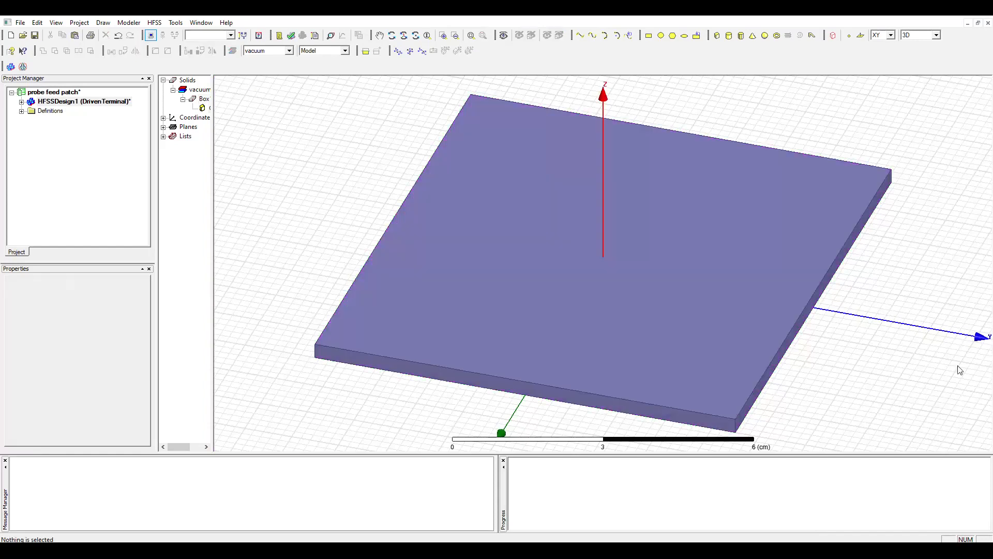
pyautogui.moveTo(595, 367); pyautogui.dragTo(661, 393)
pyautogui.click(749, 390)
pyautogui.click(915, 377)
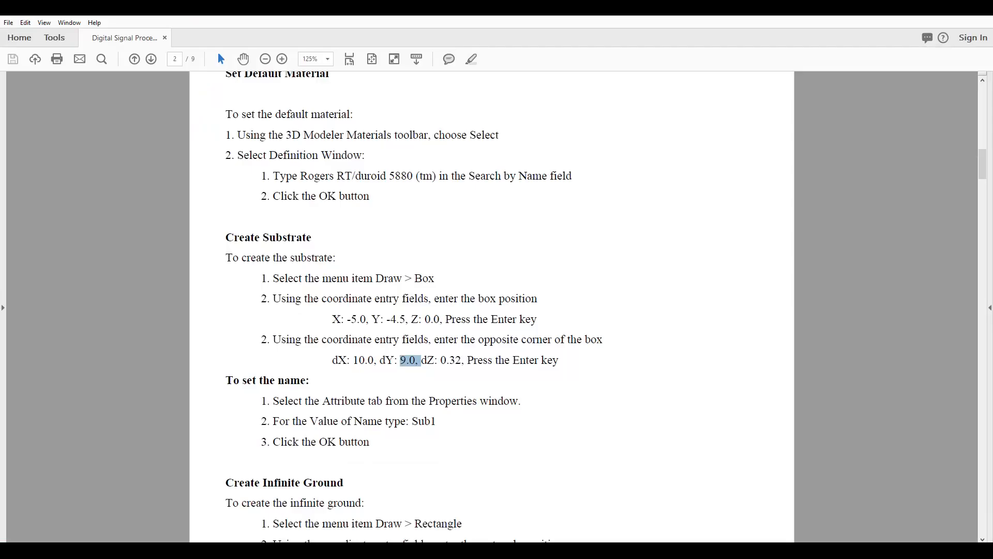
pyautogui.click(395, 500)
pyautogui.scroll(-5, 380, 375)
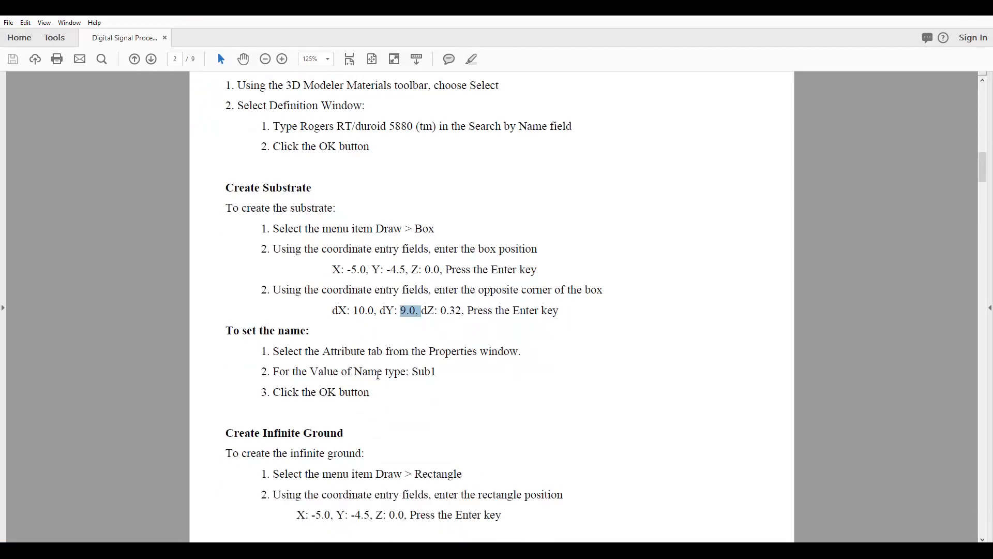
pyautogui.scroll(4, 383, 369)
pyautogui.scroll(1, 382, 370)
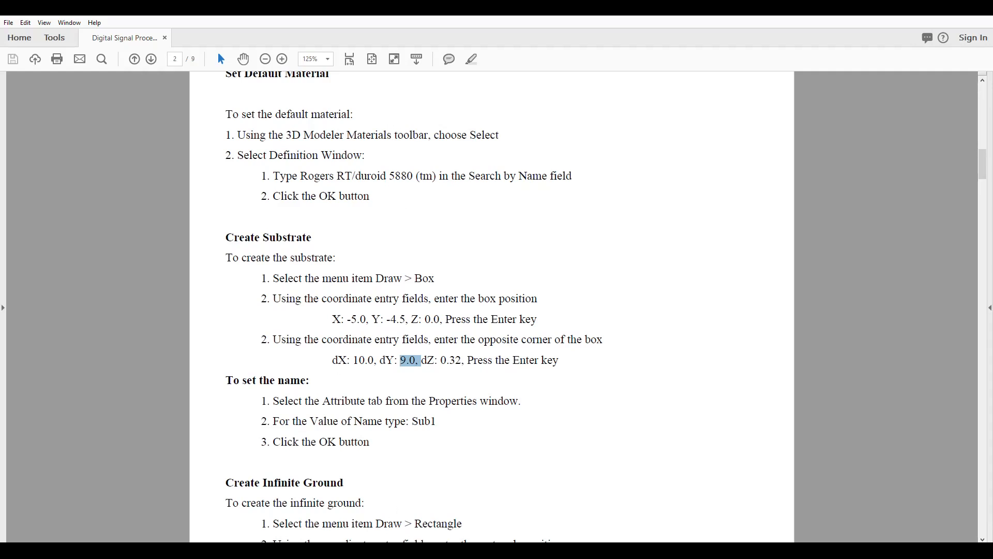
pyautogui.scroll(-1, 346, 366)
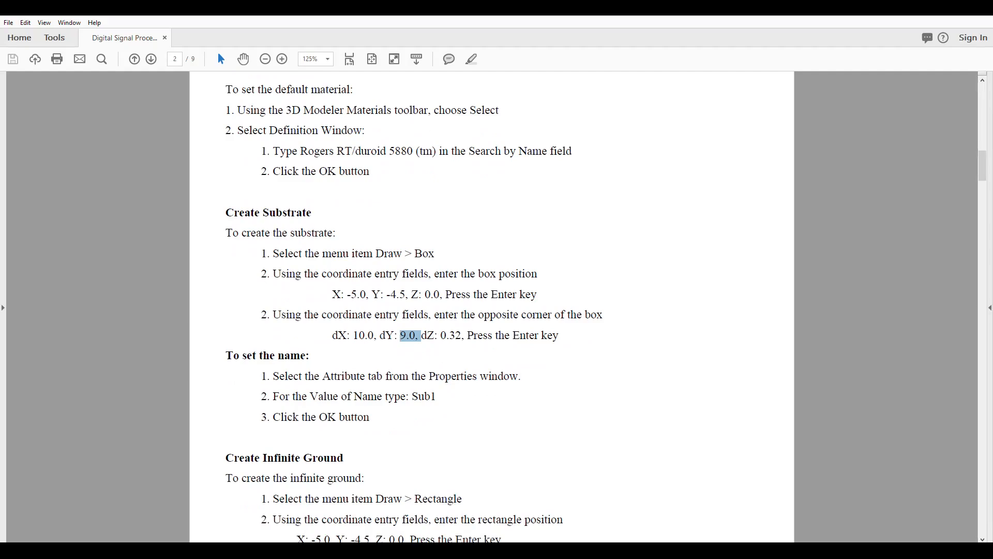
pyautogui.hotkey('alt', 'Tab')
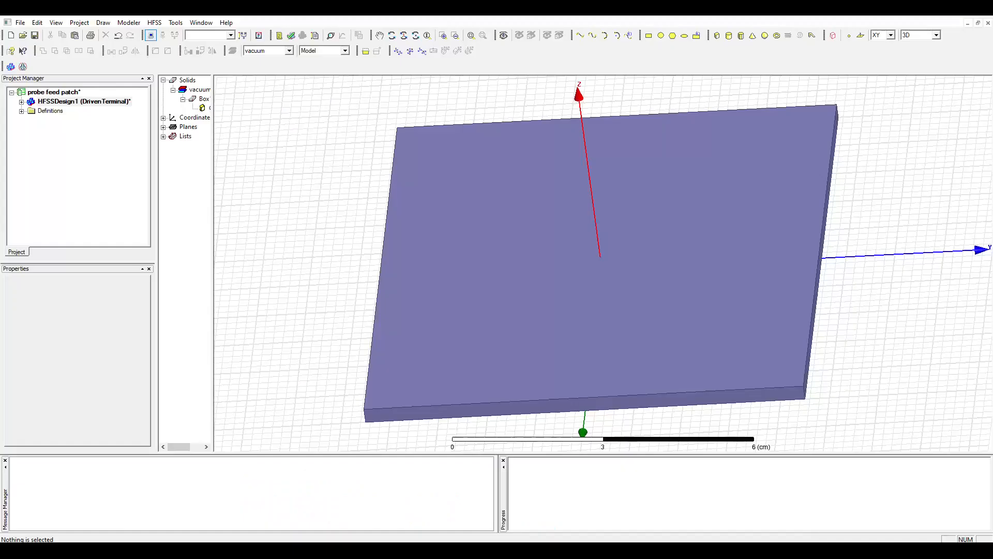
# Widen the model tree and rename the substrate box as sub1 in its attributes
pyautogui.moveTo(212, 107); pyautogui.dragTo(263, 108)
pyautogui.doubleClick(207, 99)
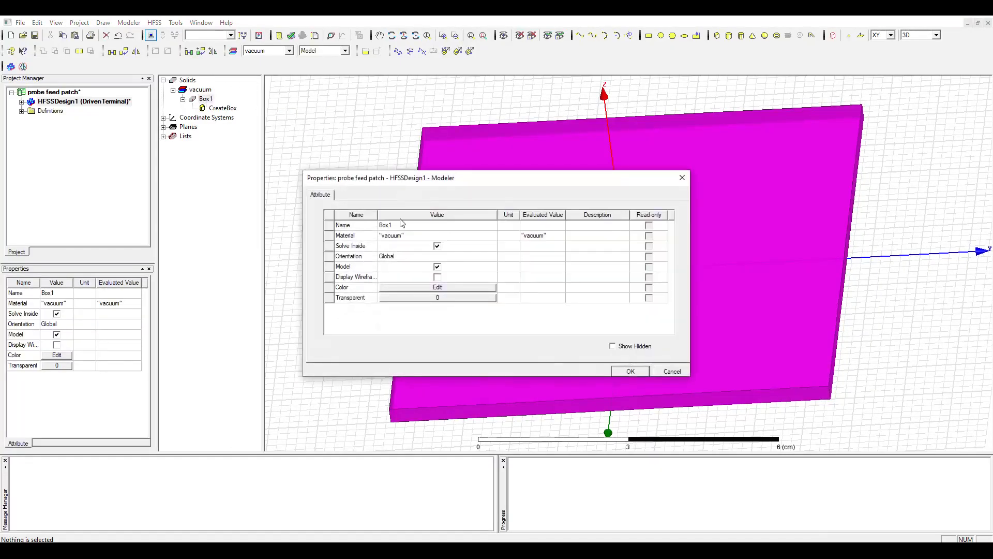
pyautogui.click(402, 225)
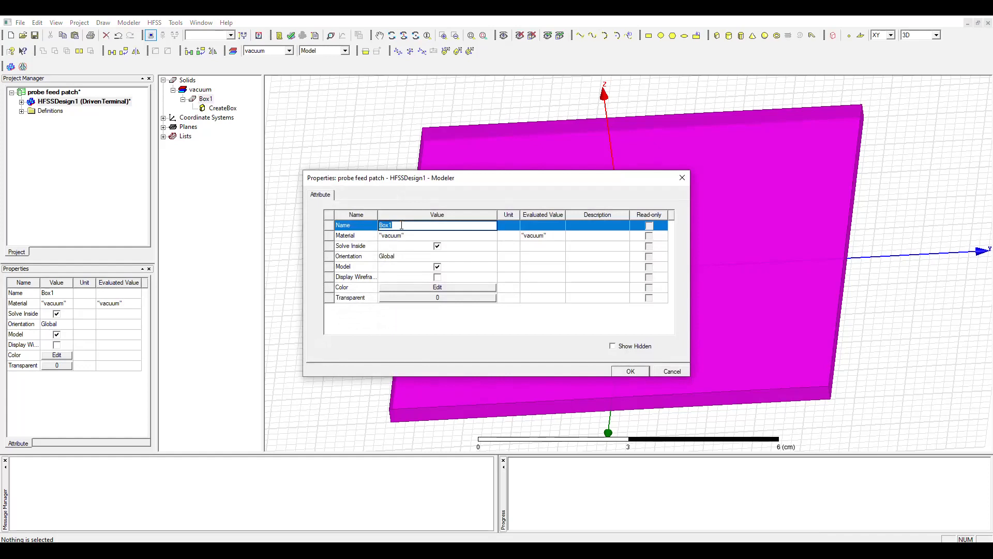
pyautogui.write('su')
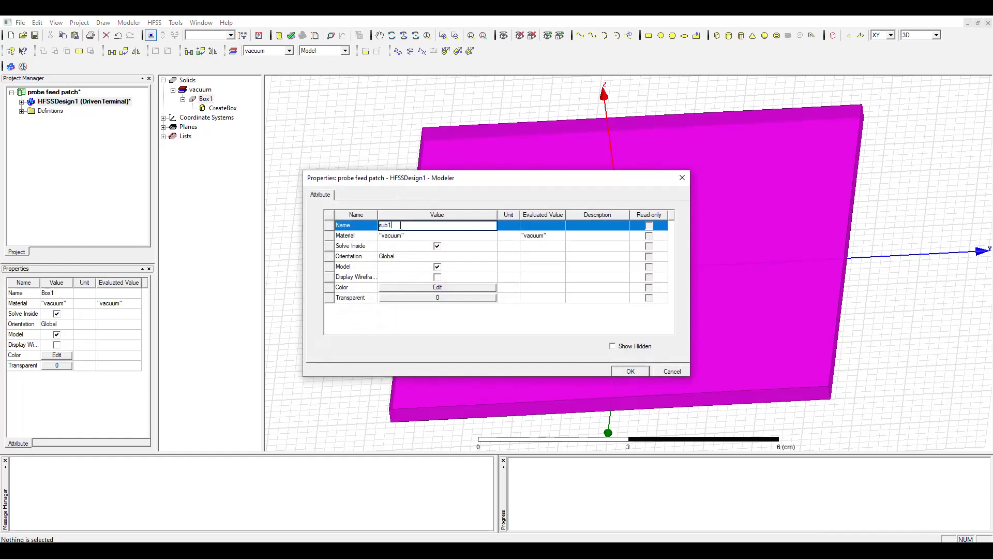
pyautogui.write('b1')
# Search the material library for Rogers and assign Rogers RT/duroid 5880 (tm) as the box's material
pyautogui.click(402, 237)
pyautogui.click(402, 242)
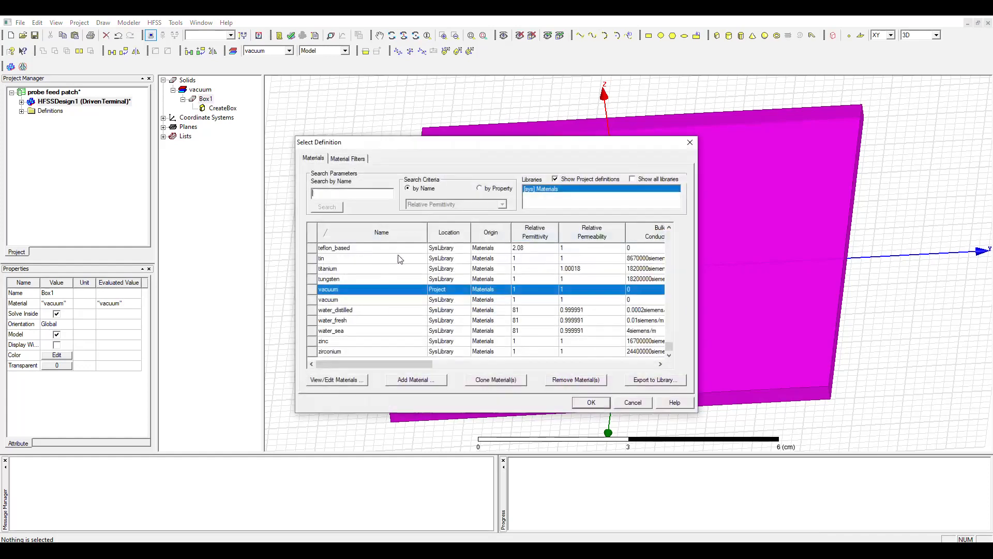
pyautogui.write('rogg')
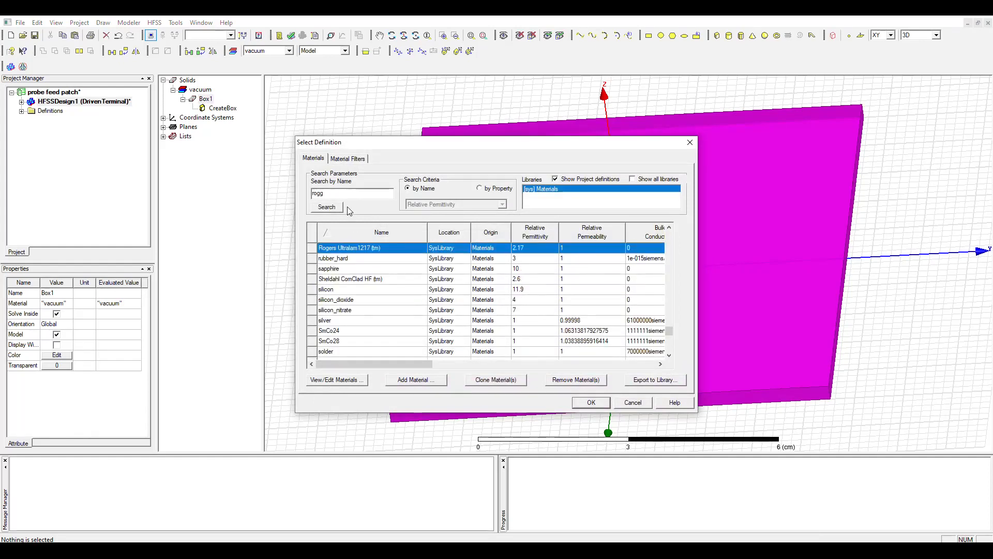
pyautogui.write('er')
pyautogui.press('BackSpace')
pyautogui.press('BackSpace')
pyautogui.press('BackSpace')
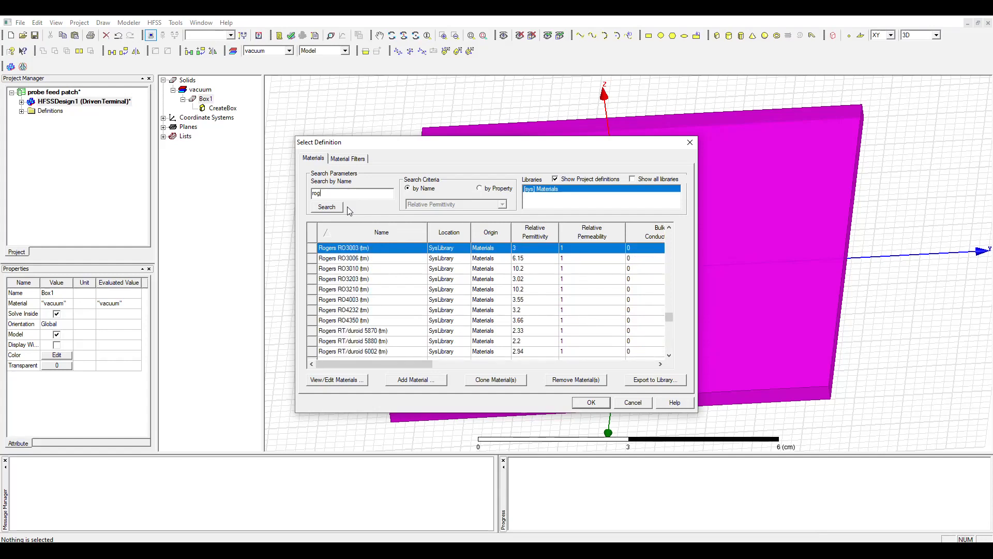
pyautogui.click(353, 341)
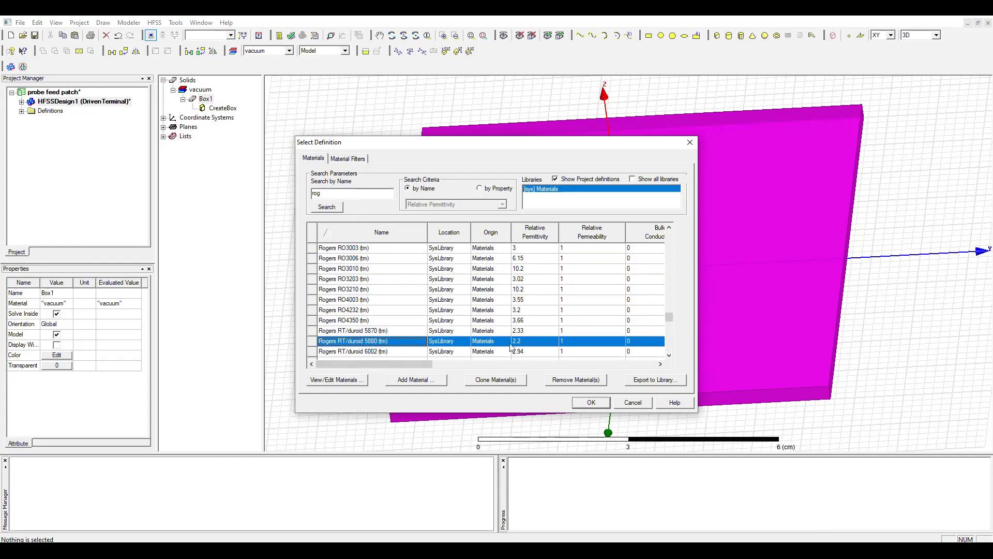
pyautogui.click(584, 401)
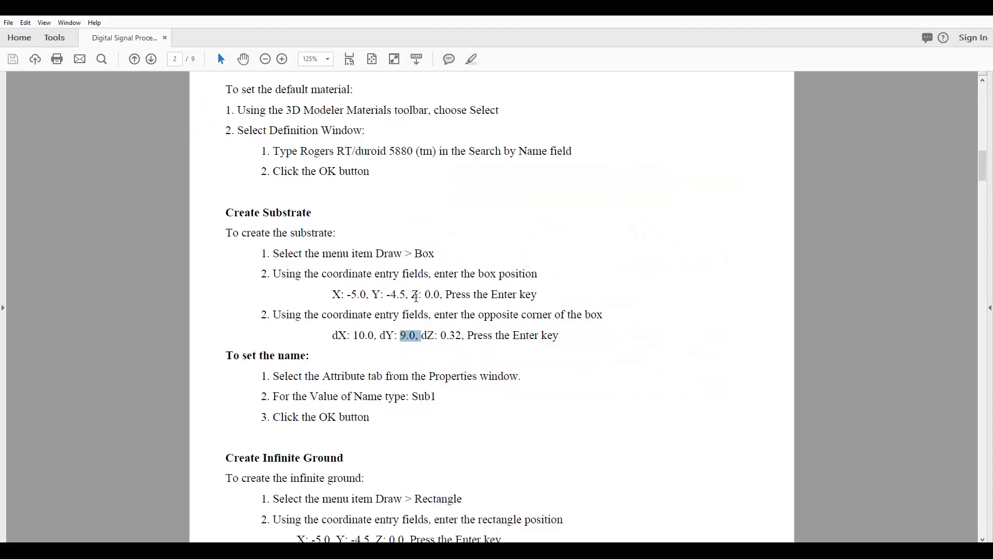
# Read ahead in the lab manual past the substrate naming instructions, and return to HFSS to apply the box's name and material
pyautogui.scroll(-1, 444, 344)
pyautogui.scroll(-5, 329, 352)
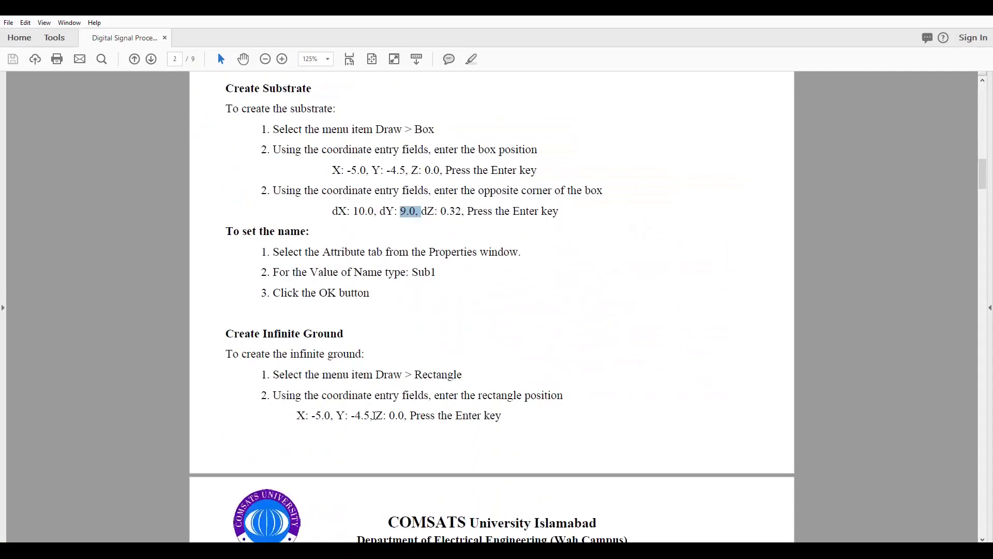
pyautogui.scroll(-6, 331, 397)
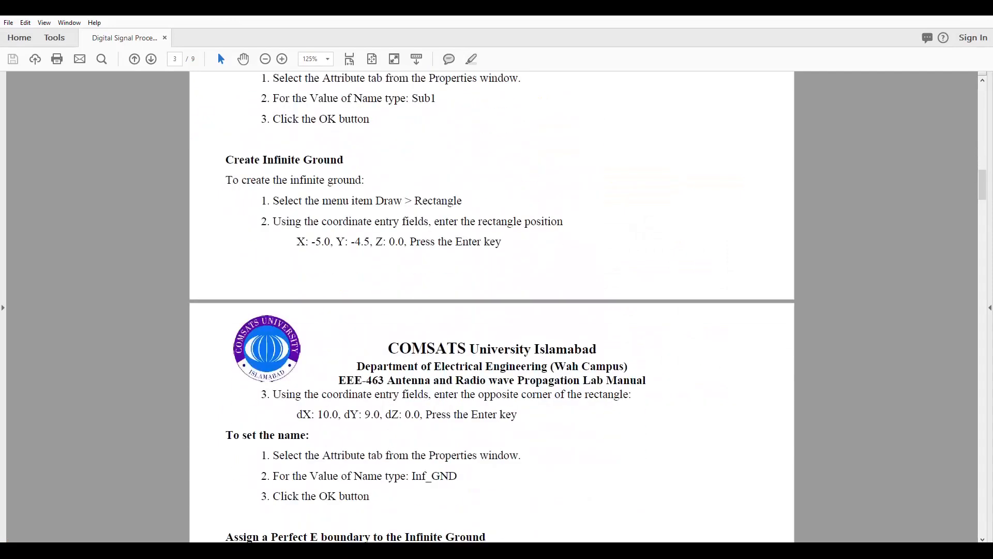
pyautogui.hotkey('alt', 'Tab')
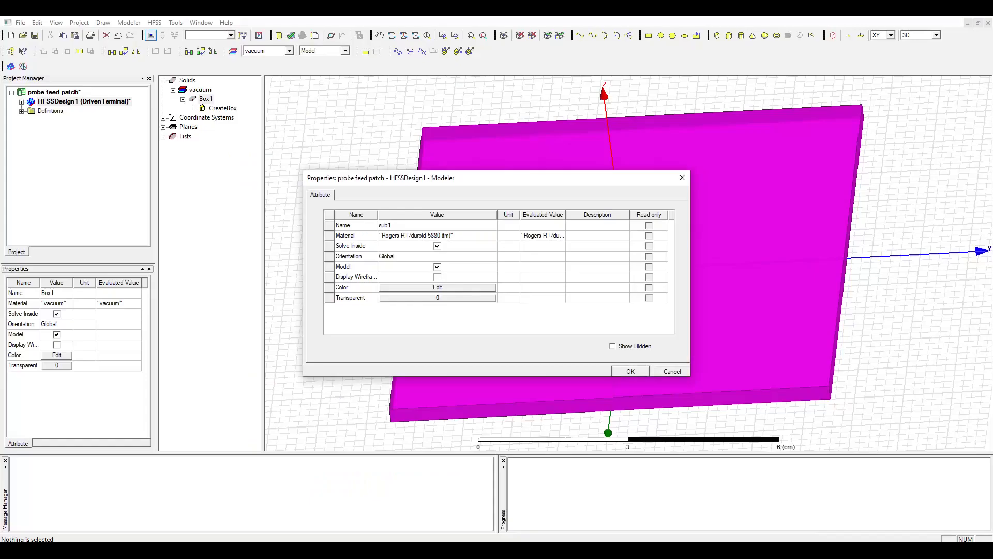
pyautogui.click(629, 370)
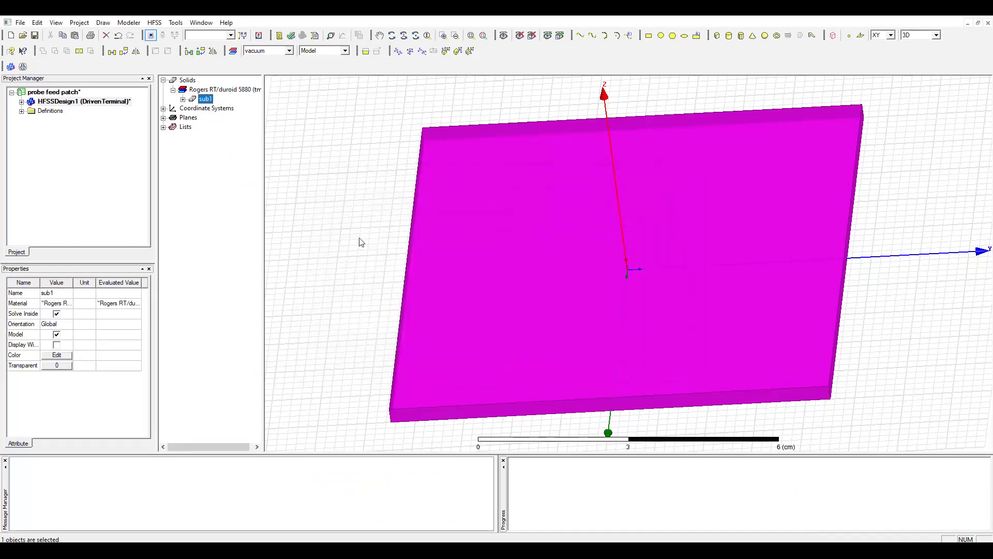
# Switch to Adobe Acrobat and examine the manual's Create Infinite Ground section for the drawing command, position, size and name
pyautogui.hotkey('alt', 'Tab')
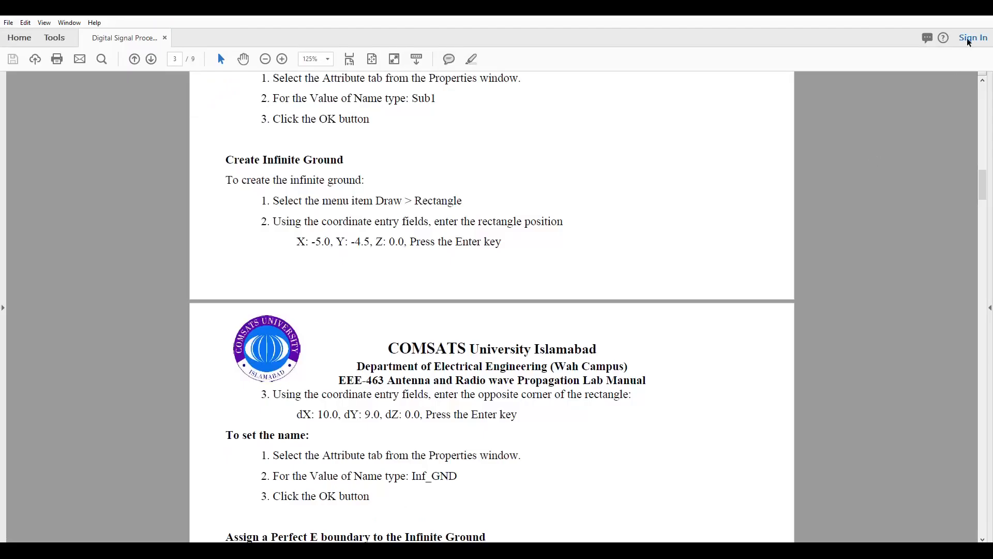
pyautogui.scroll(4, 384, 190)
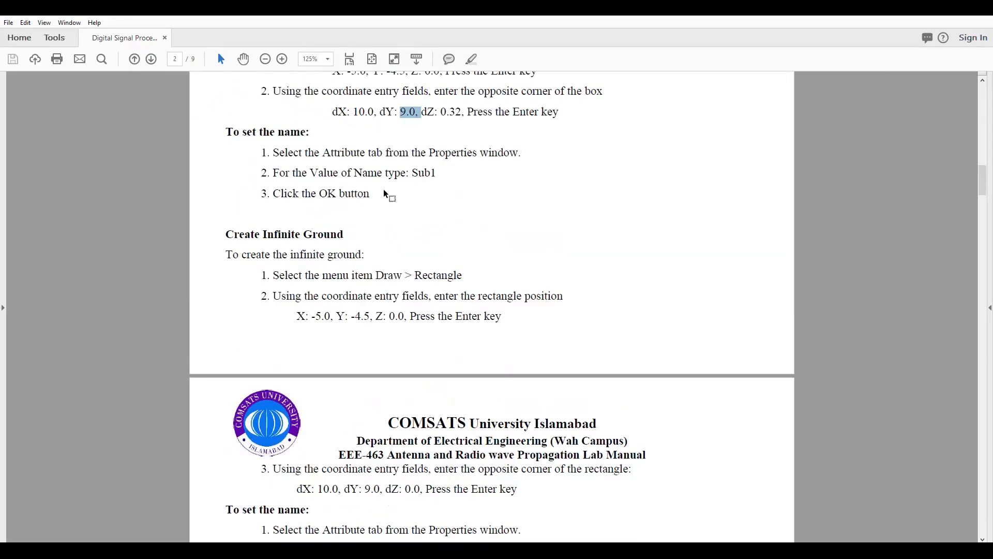
pyautogui.scroll(-2, 383, 193)
pyautogui.scroll(3, 384, 193)
pyautogui.scroll(-4, 368, 286)
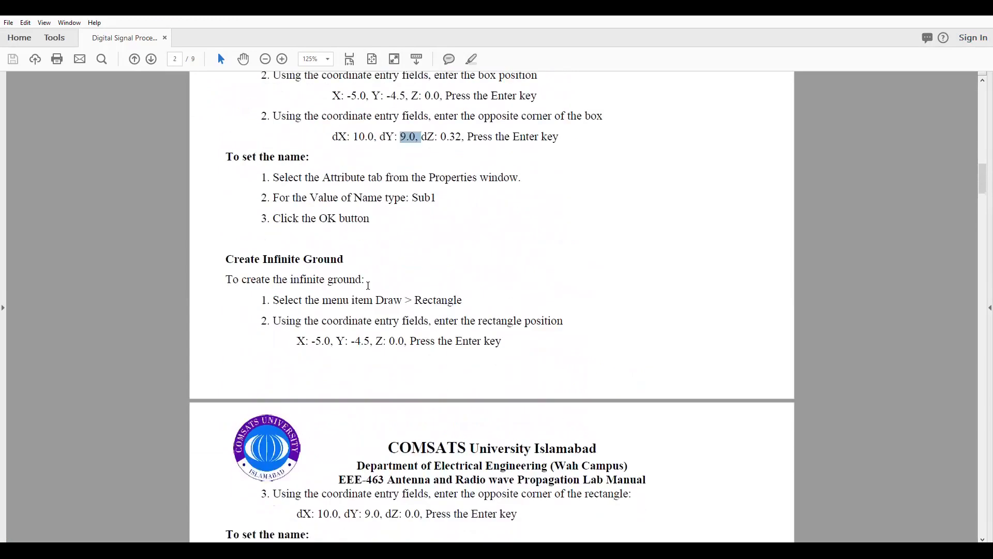
pyautogui.moveTo(377, 253); pyautogui.dragTo(415, 251)
pyautogui.click(495, 251)
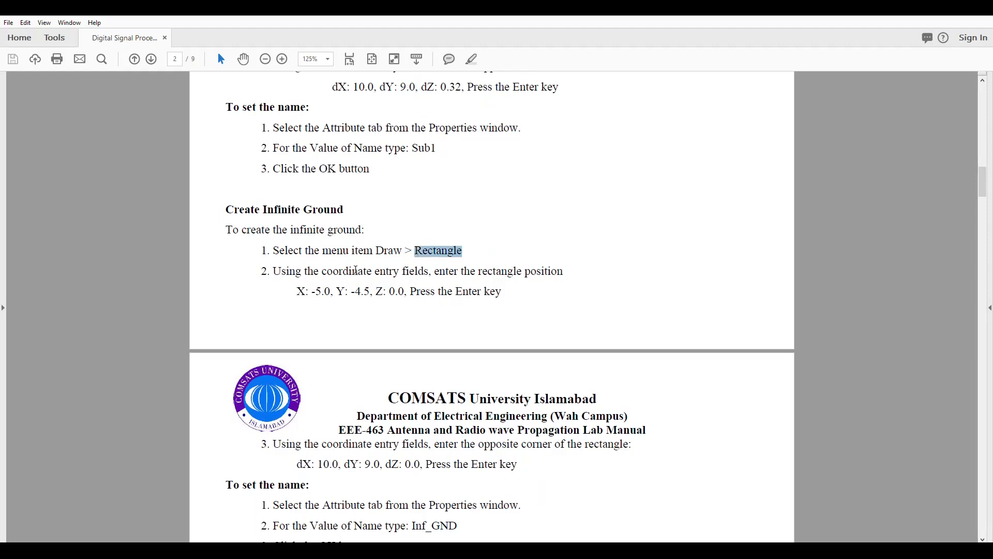
pyautogui.scroll(-1, 401, 339)
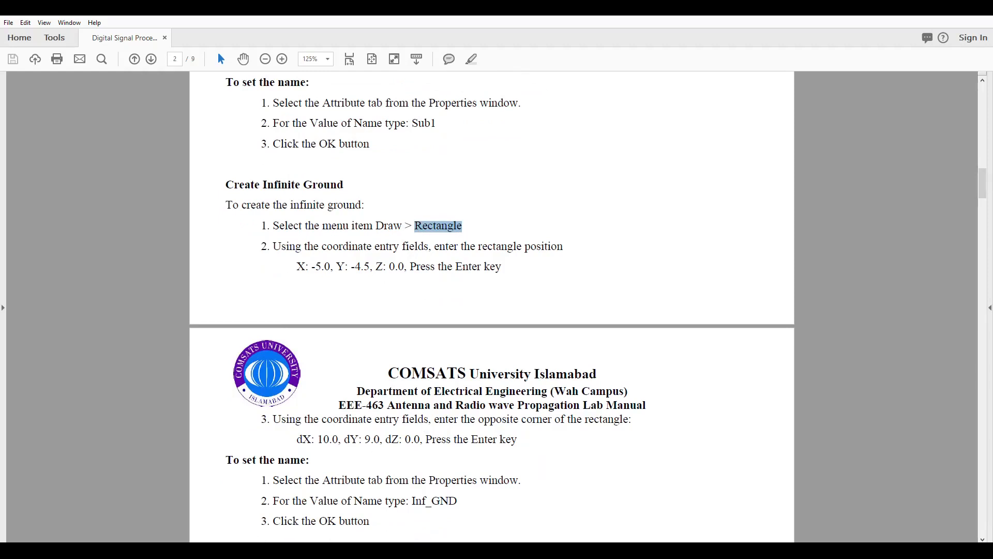
# Switch to HFSS and draw a rectangle about 4 by 3.2 cm on the XY plane, overlapping one edge of the substrate
pyautogui.hotkey('alt', 'Tab')
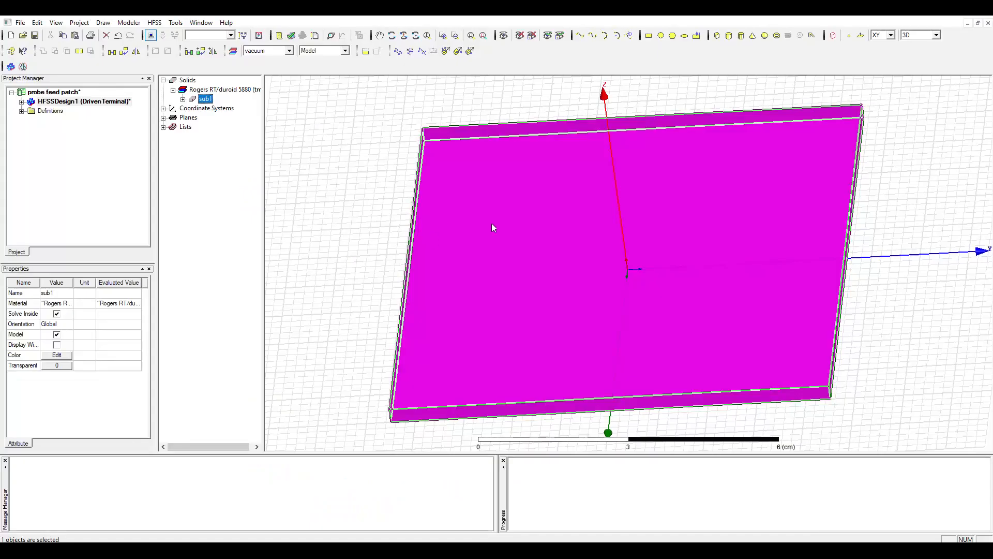
pyautogui.click(648, 36)
pyautogui.click(371, 215)
pyautogui.click(516, 322)
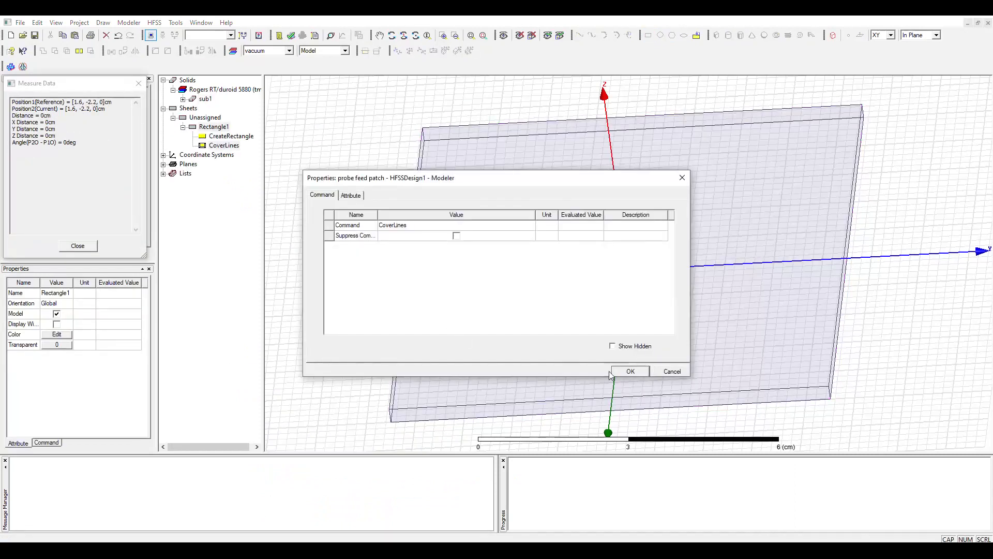
pyautogui.click(631, 372)
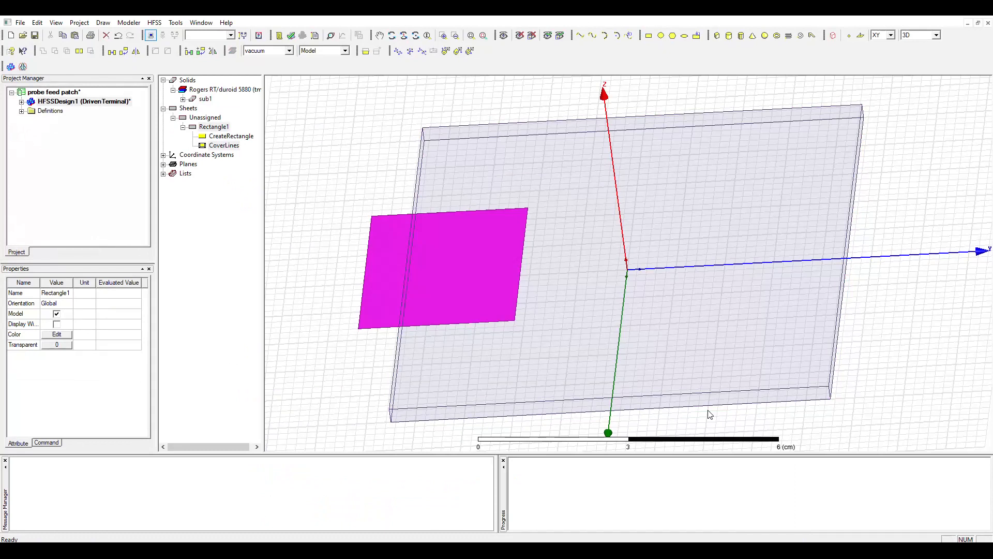
pyautogui.click(273, 301)
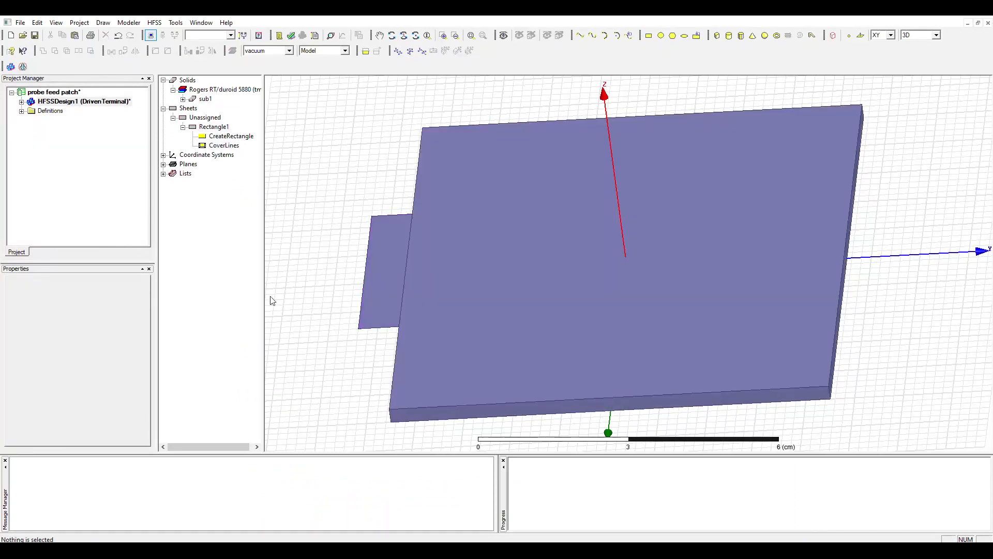
# Set the rectangle's position to -5, -4.5, 0 cm, checking the coordinates against the lab manual
pyautogui.doubleClick(214, 136)
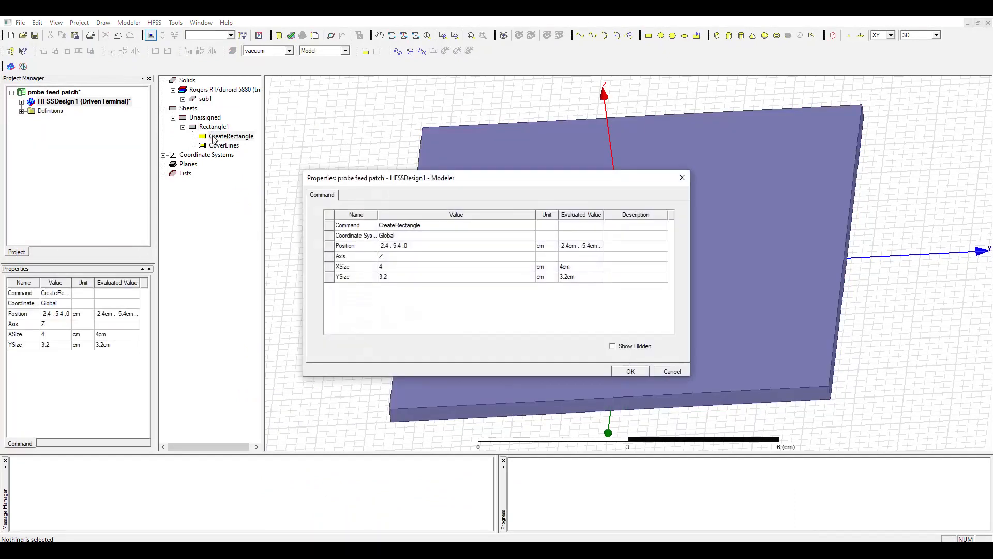
pyautogui.click(419, 246)
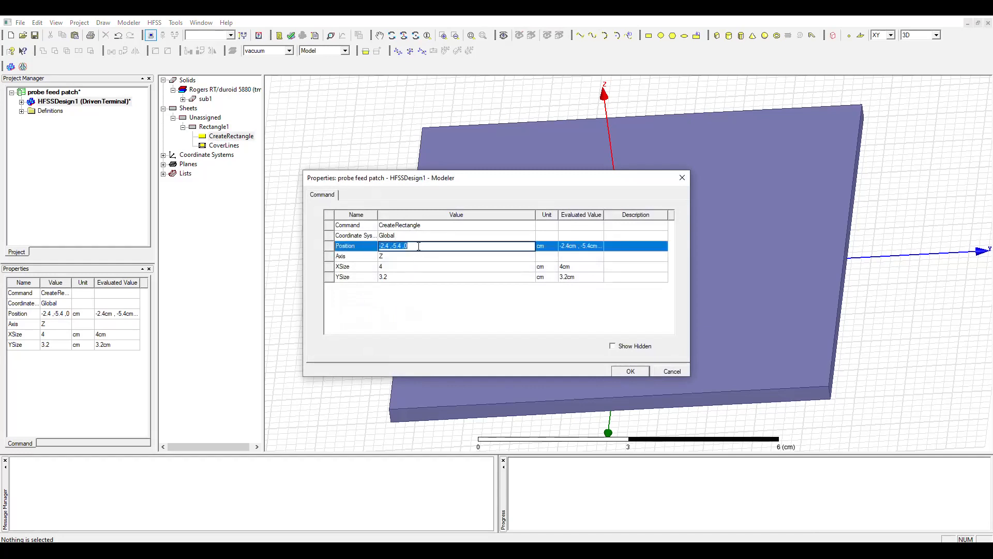
pyautogui.press('BackSpace')
pyautogui.hotkey('alt', 'Tab')
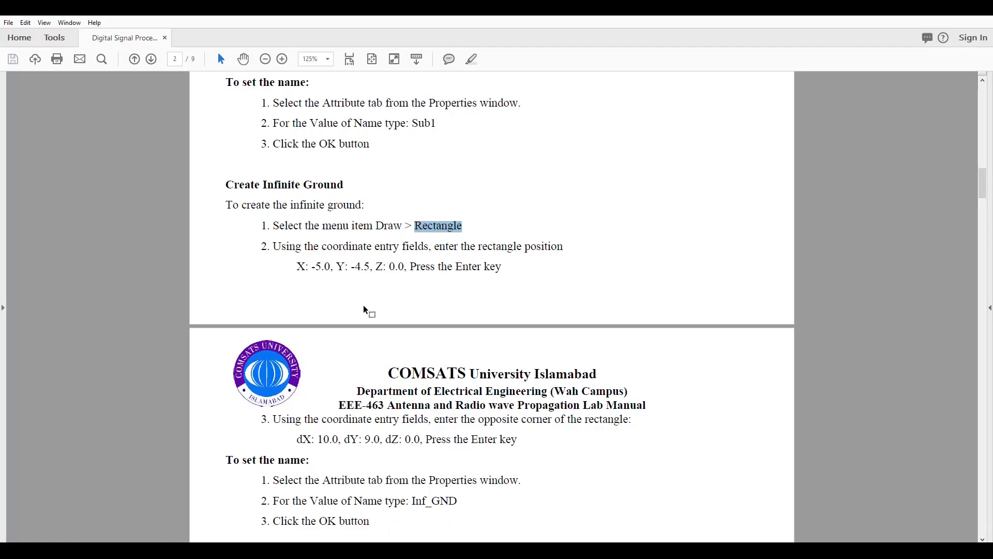
pyautogui.hotkey('alt', 'Tab')
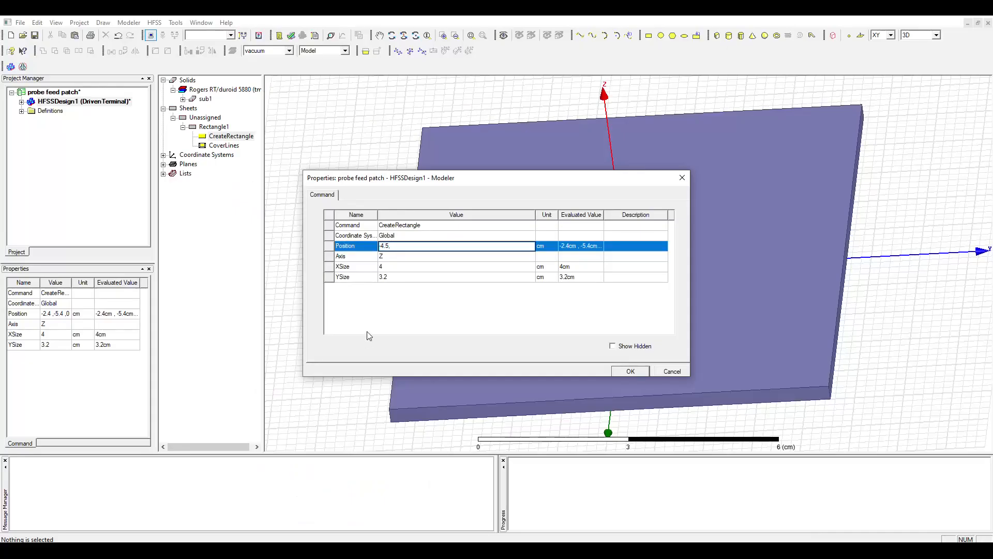
pyautogui.write('-5,')
# Check the ground dimensions in the lab manual, set the rectangle's X size to 10 cm and Y size to 9 cm, and apply them
pyautogui.click(406, 266)
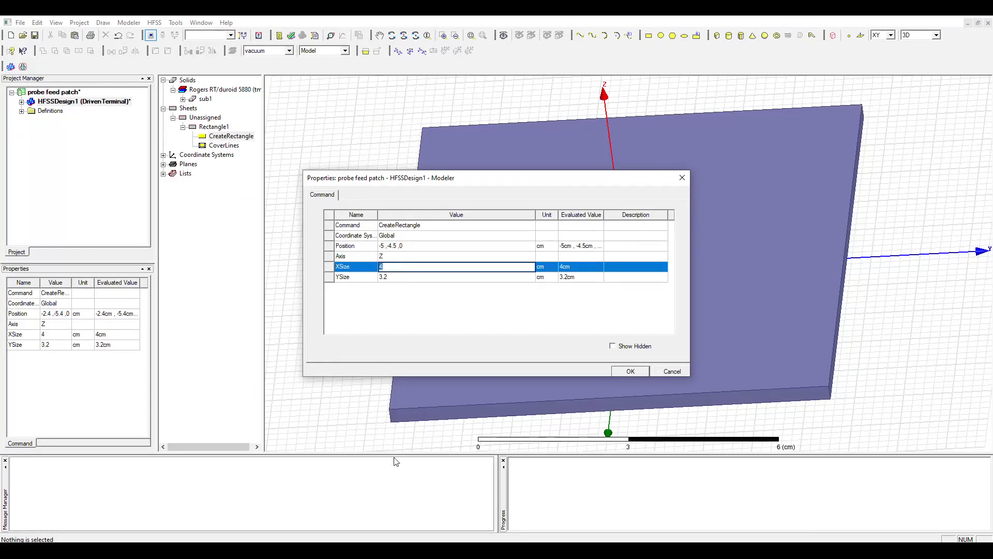
pyautogui.click(377, 549)
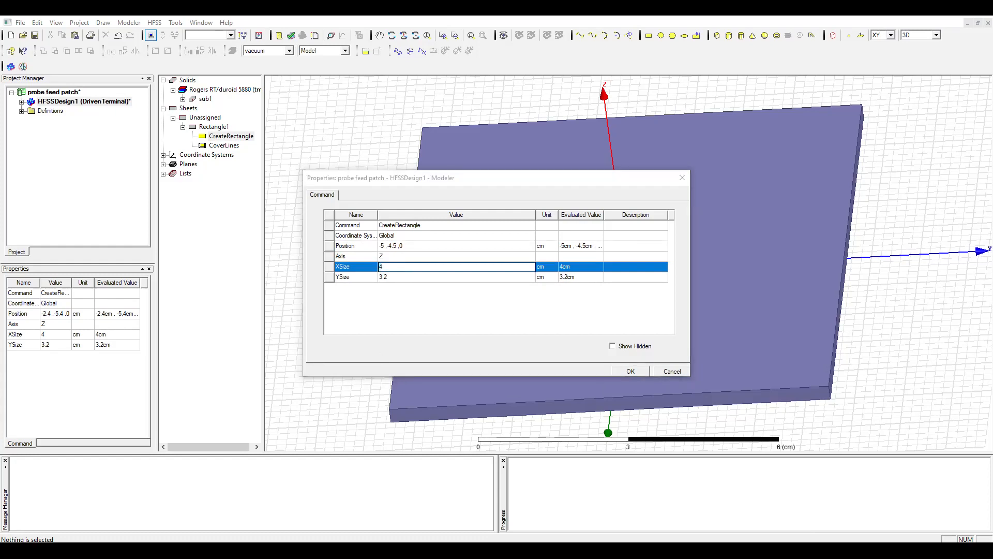
pyautogui.click(378, 549)
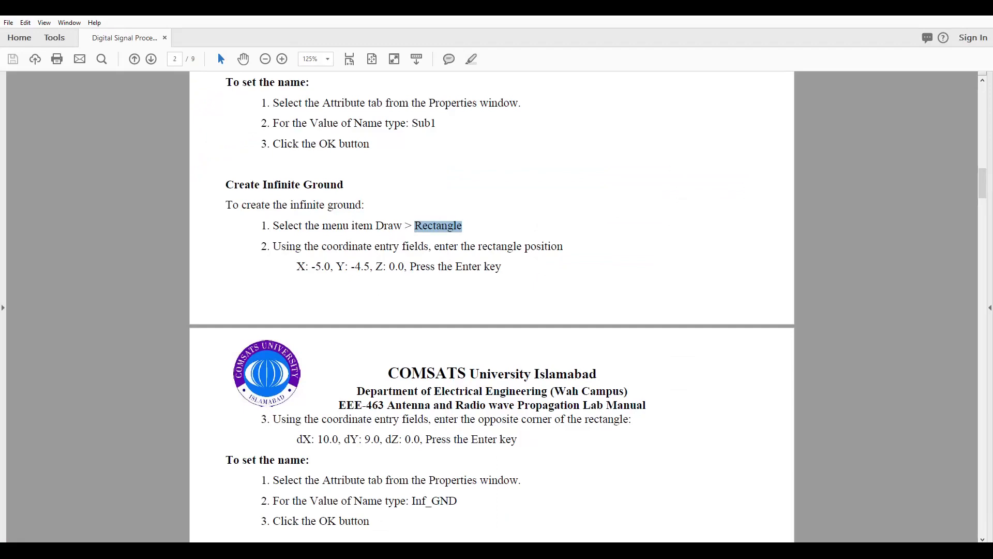
pyautogui.hotkey('alt', 'Tab')
pyautogui.write('10')
pyautogui.click(401, 277)
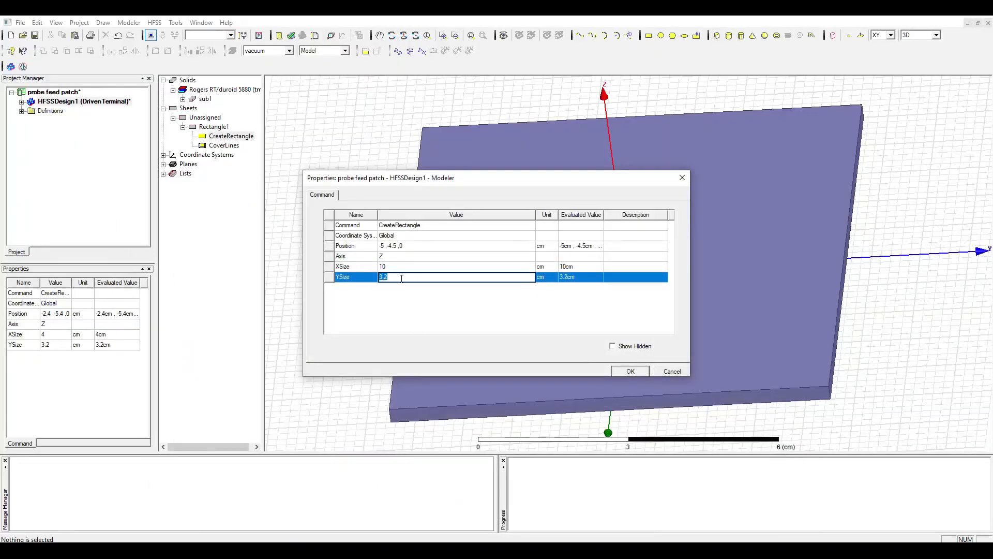
pyautogui.write('9')
pyautogui.click(642, 374)
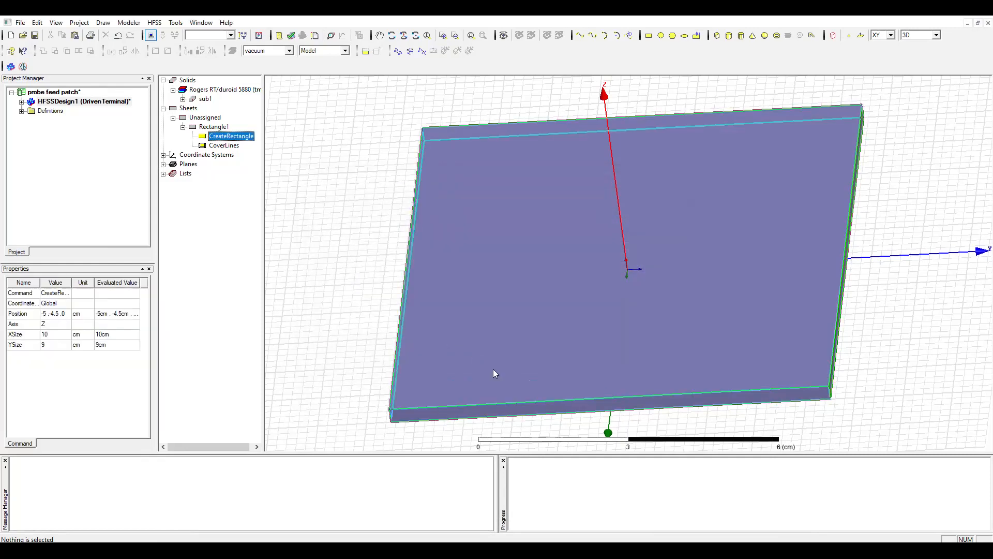
# Select the ground rectangle and inspect how it covers the underside of the substrate
pyautogui.moveTo(492, 383); pyautogui.dragTo(498, 339)
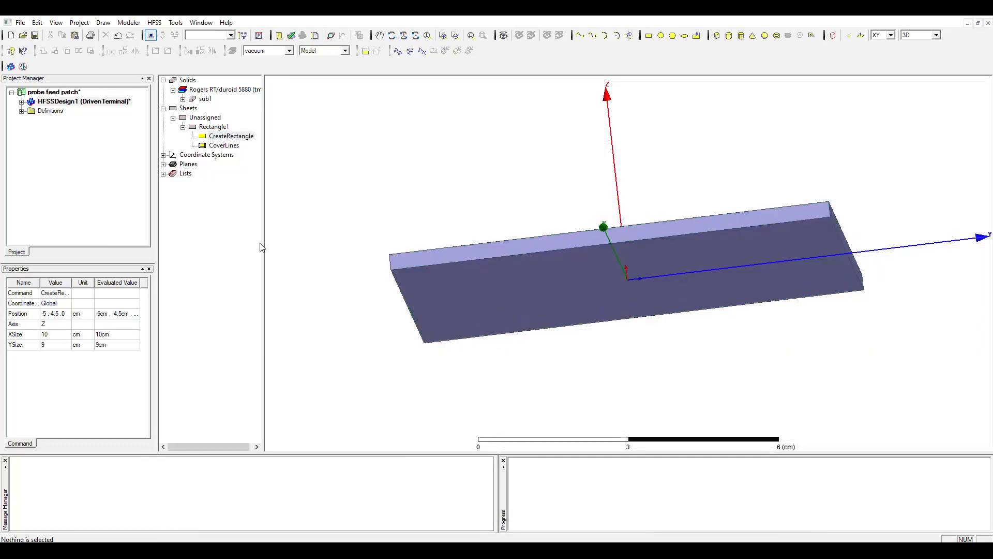
pyautogui.click(208, 130)
pyautogui.moveTo(493, 247); pyautogui.dragTo(491, 478)
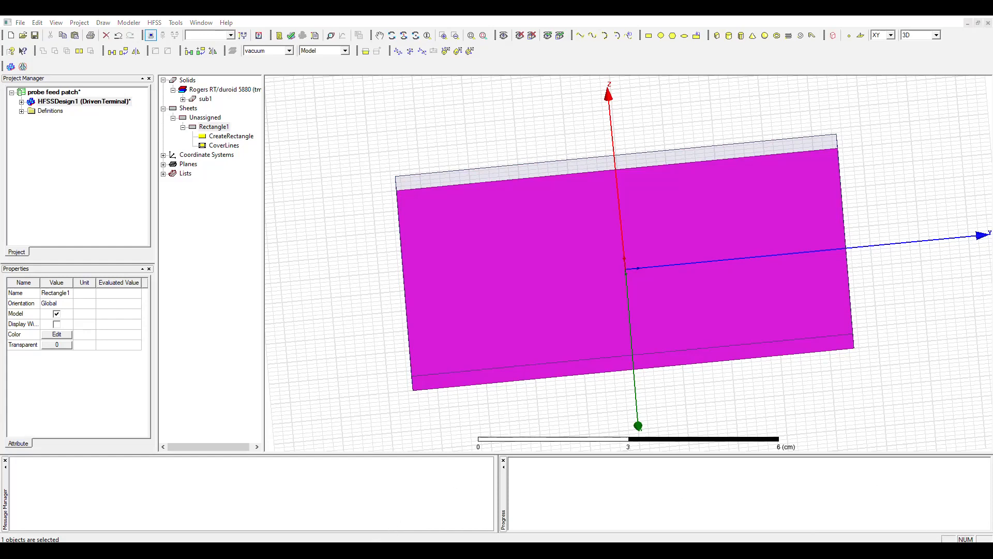
# Switch to Adobe Acrobat and review the manual's instructions for naming the infinite ground and assigning its Perfect E boundary
pyautogui.hotkey('alt', 'Tab')
pyautogui.scroll(-5, 402, 350)
pyautogui.scroll(-2, 427, 368)
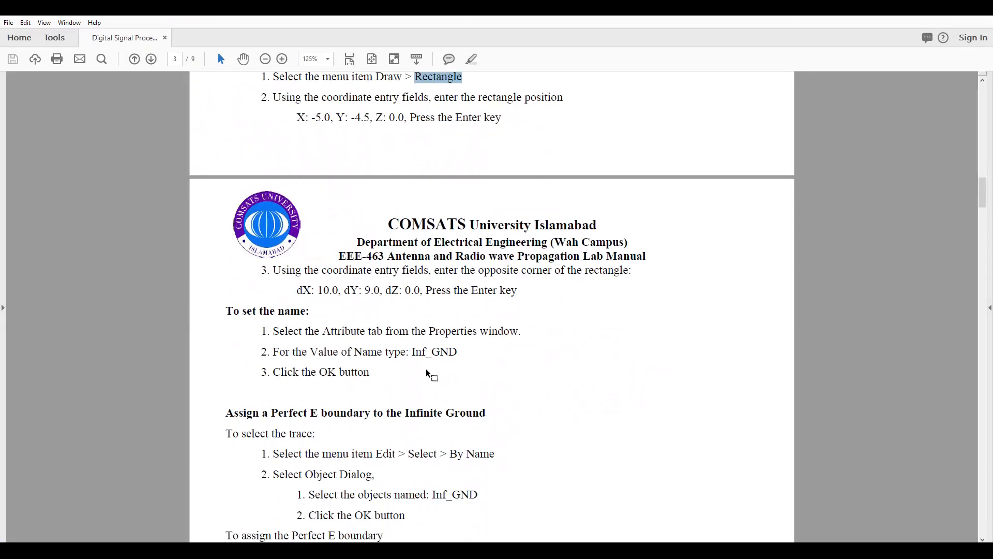
pyautogui.moveTo(413, 328); pyautogui.dragTo(456, 331)
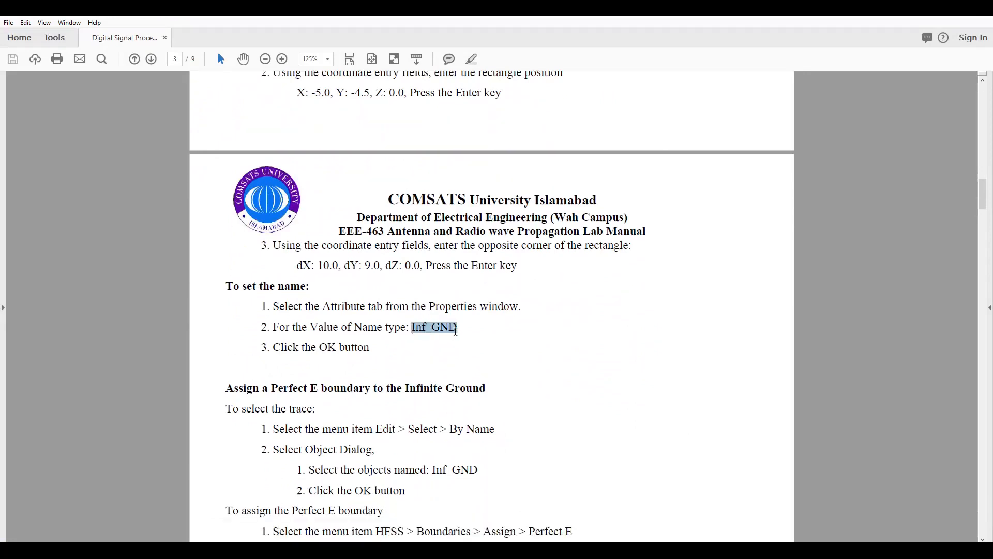
pyautogui.click(452, 361)
pyautogui.scroll(-3, 388, 356)
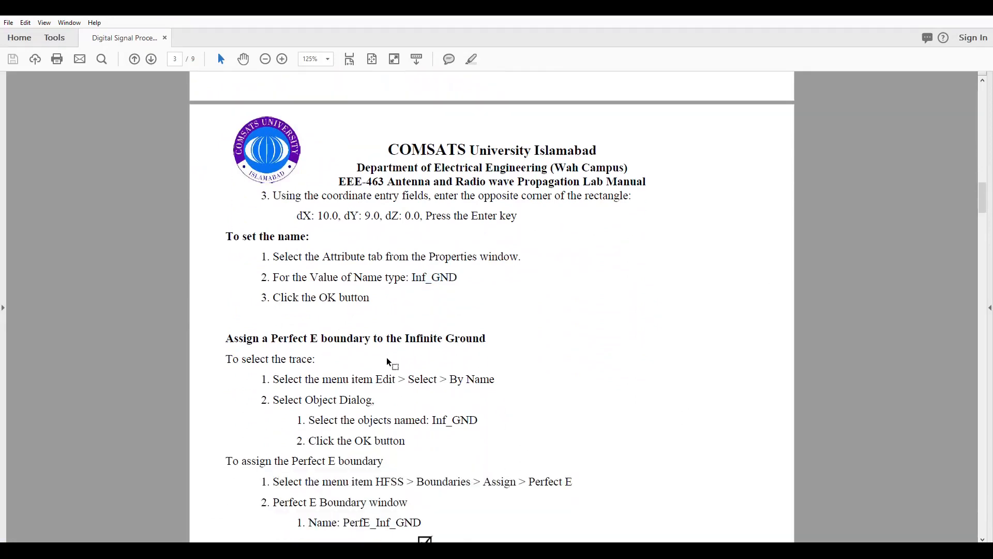
# Check the ground's name in the lab manual, switch to HFSS and rename the ground rectangle as inf_gnd
pyautogui.scroll(-2, 390, 355)
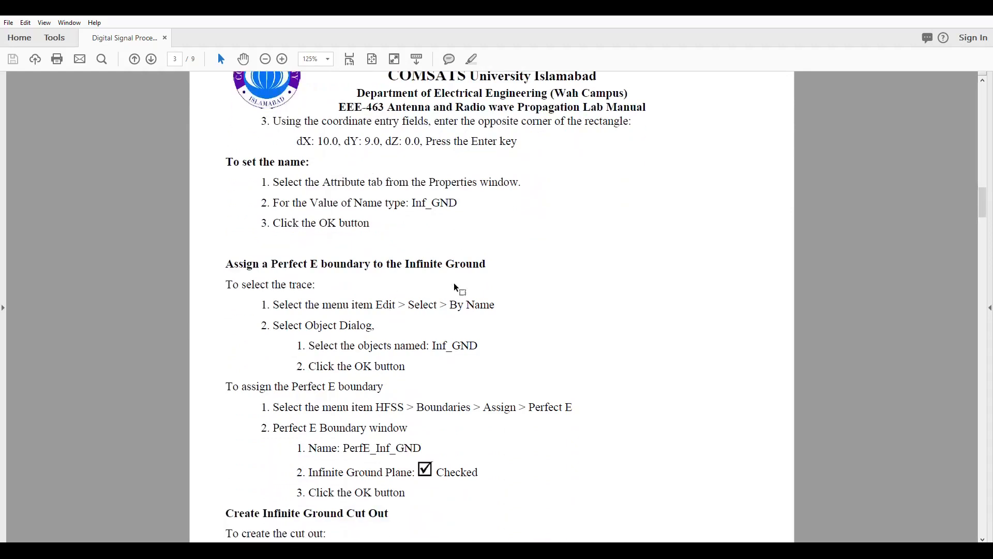
pyautogui.scroll(-1, 455, 291)
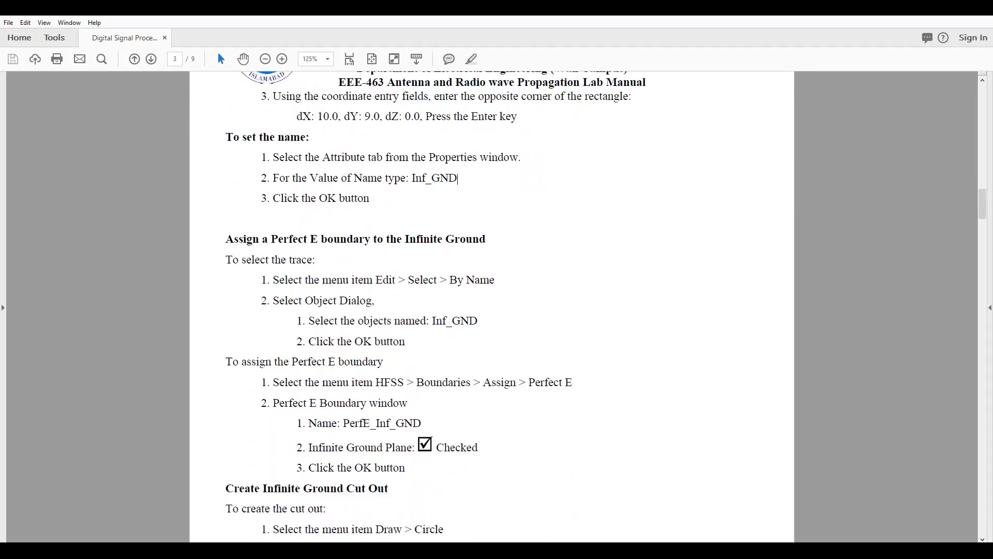
pyautogui.hotkey('alt', 'Tab')
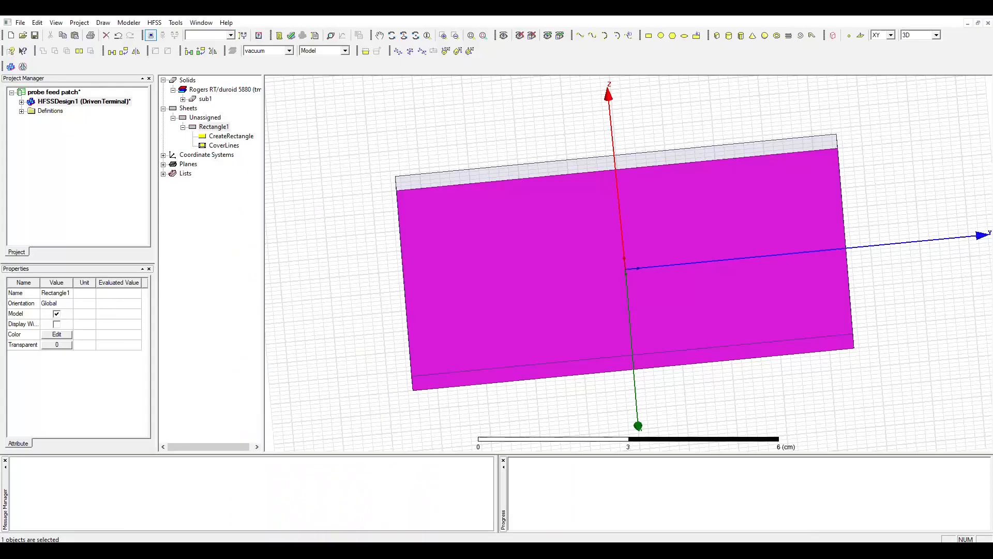
pyautogui.doubleClick(222, 127)
pyautogui.click(409, 226)
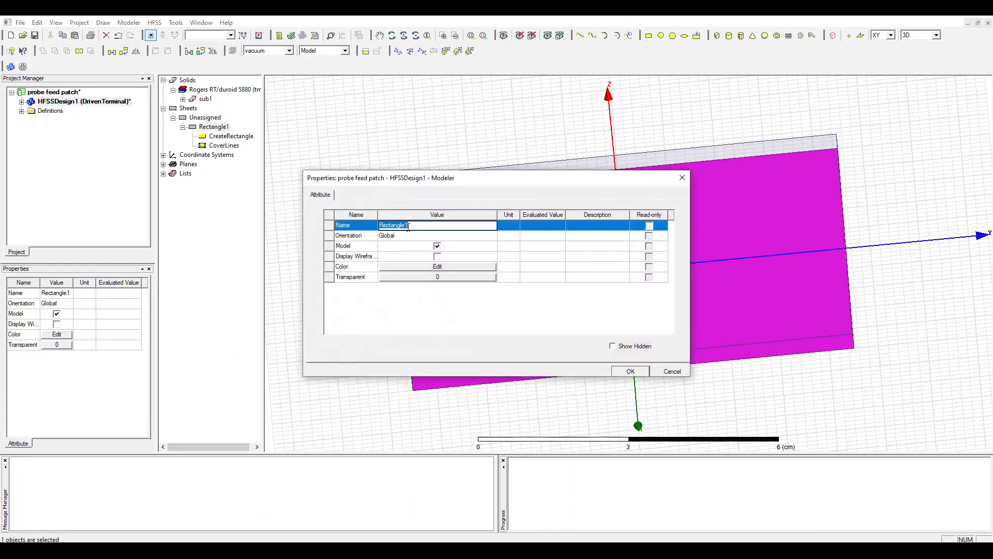
pyautogui.press('BackSpace')
pyautogui.click(642, 368)
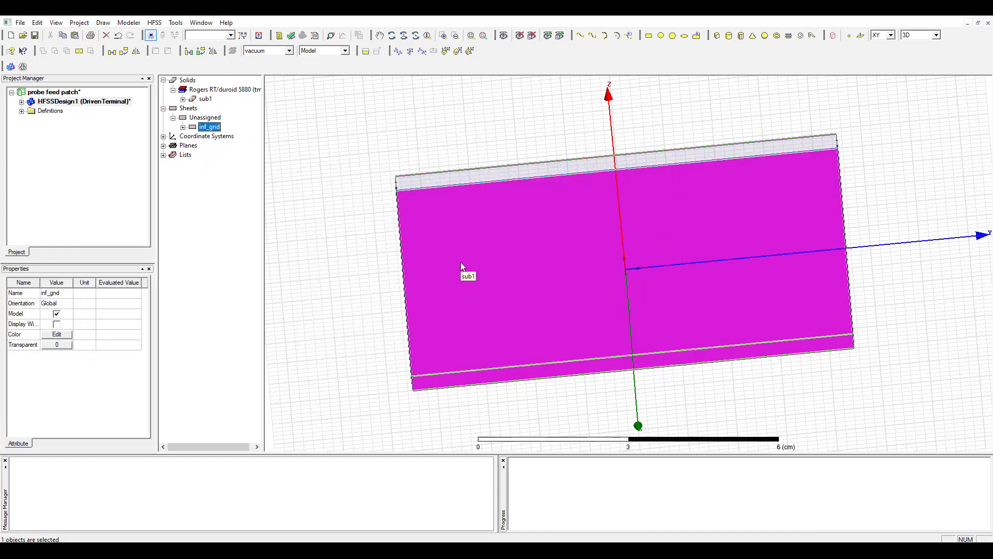
pyautogui.click(184, 127)
# Switch to Adobe Acrobat and review the manual's instructions for selecting the ground, assigning Perfect E and creating the cut-out
pyautogui.hotkey('alt', 'Tab')
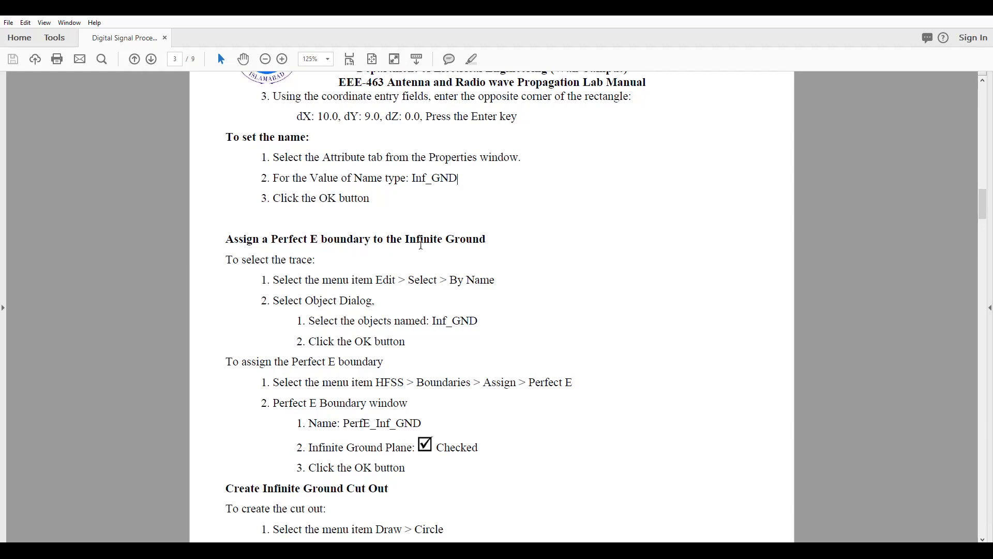
pyautogui.moveTo(280, 280); pyautogui.dragTo(492, 281)
pyautogui.click(386, 299)
pyautogui.moveTo(432, 323); pyautogui.dragTo(271, 362)
pyautogui.click(272, 362)
pyautogui.scroll(-5, 403, 356)
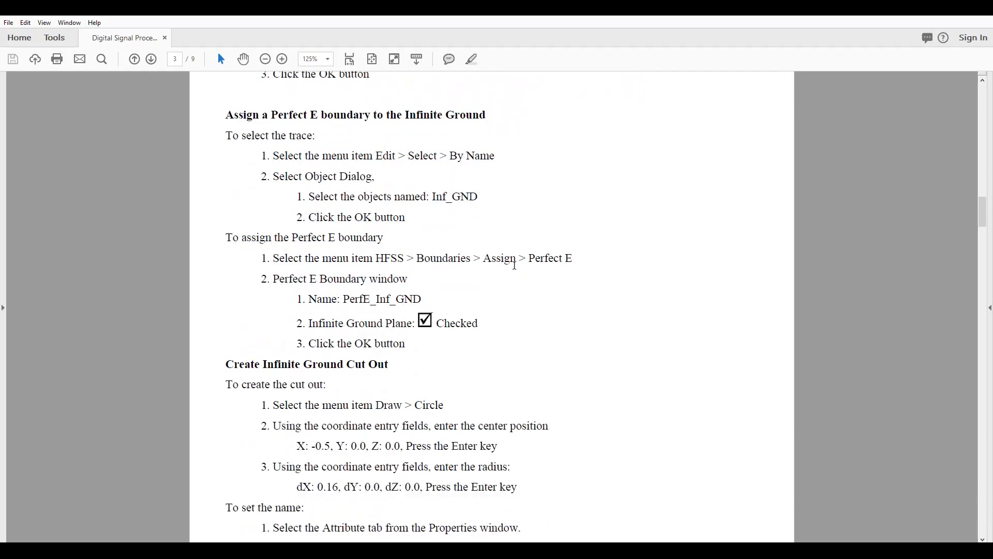
pyautogui.click(529, 259)
pyautogui.moveTo(415, 258); pyautogui.dragTo(594, 266)
pyautogui.click(549, 302)
pyautogui.scroll(-3, 405, 349)
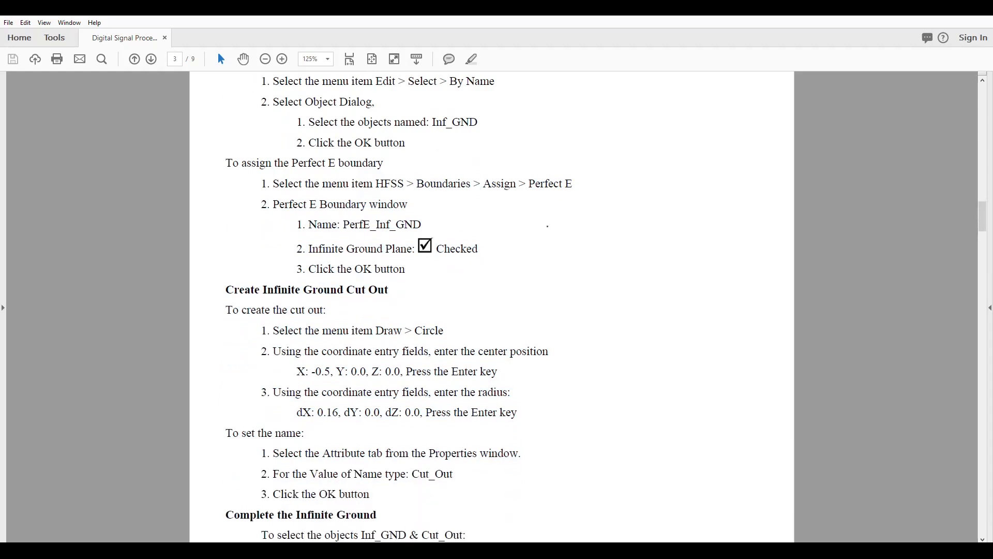
# Switch to HFSS and assign a Perfect E boundary with Infinite Ground Plane enabled to inf_gnd, keeping the default name
pyautogui.moveTo(396, 549)
pyautogui.click(396, 512)
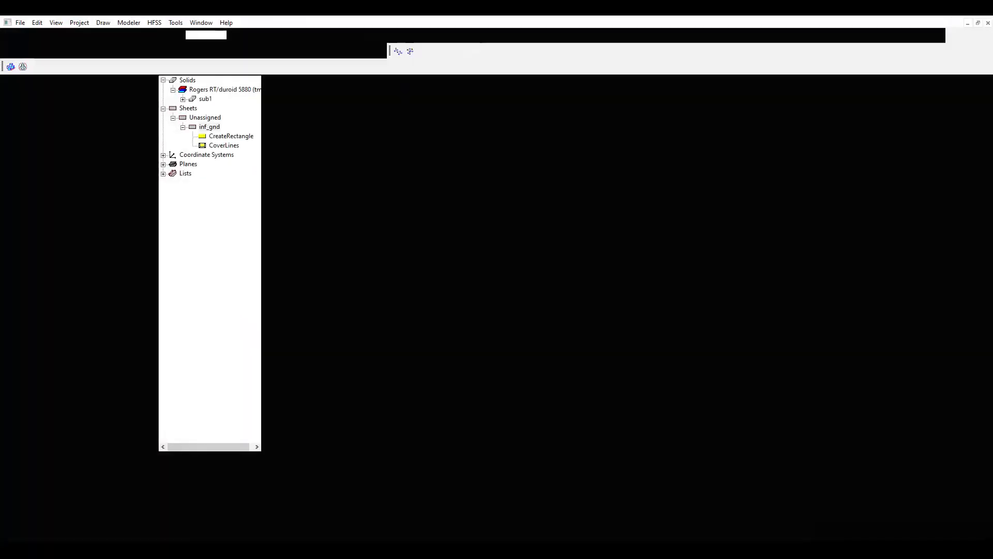
pyautogui.rightClick(203, 129)
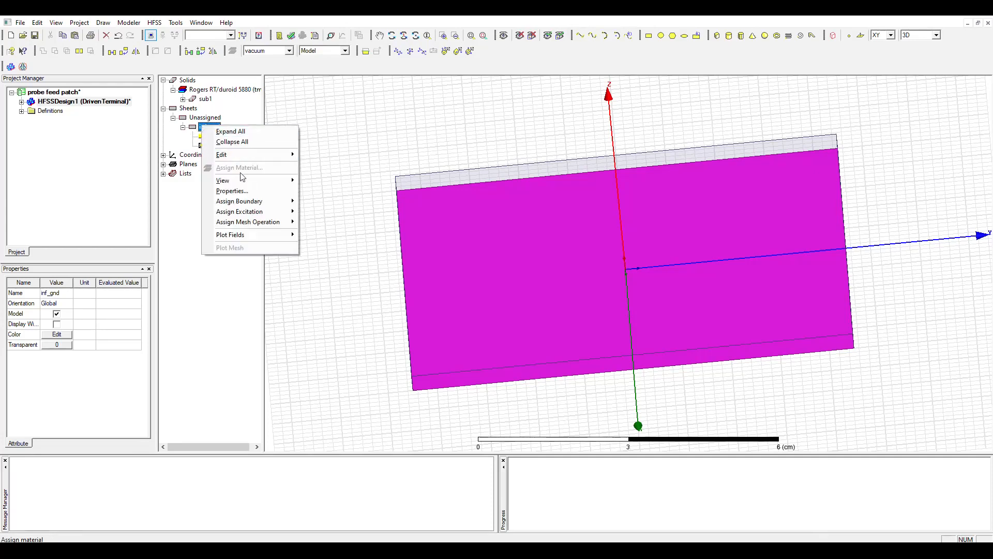
pyautogui.moveTo(256, 201)
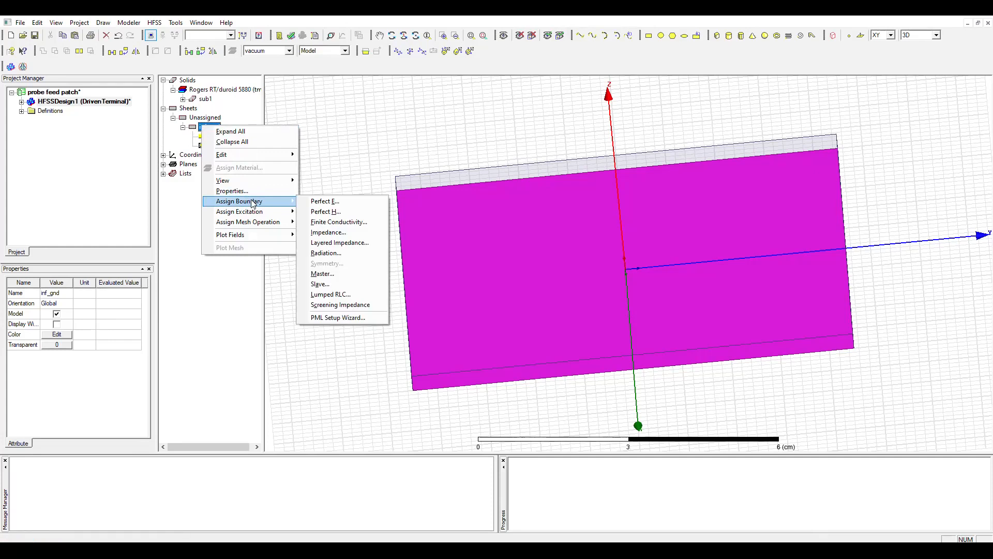
pyautogui.click(343, 203)
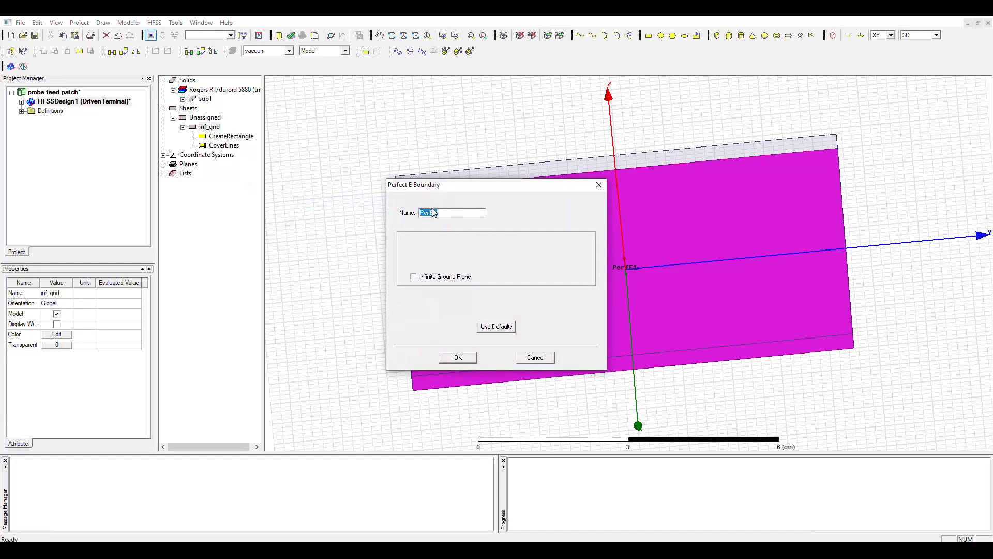
pyautogui.click(415, 278)
pyautogui.click(446, 213)
pyautogui.click(449, 359)
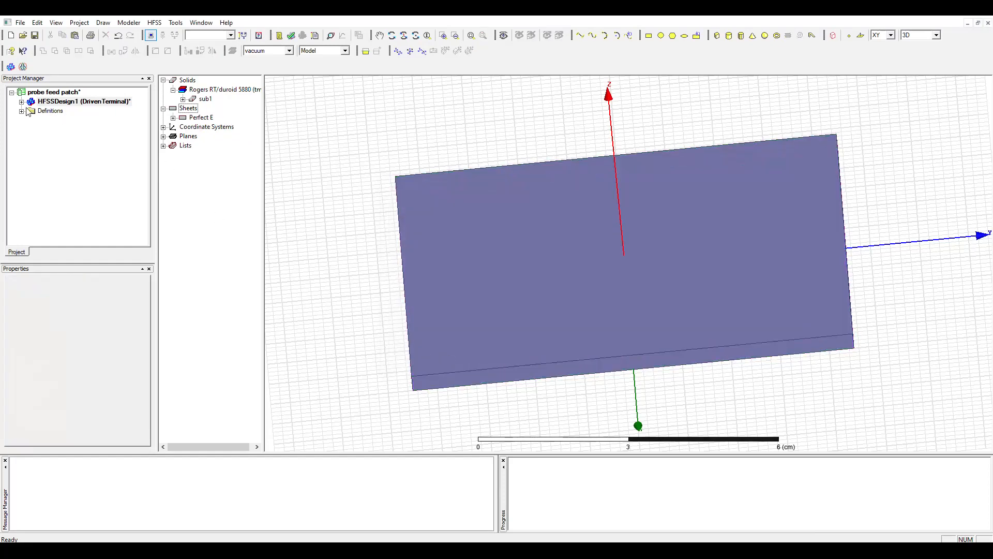
# Expand the design's boundaries in the project tree and inspect the Perfect E boundary on the ground from beneath the substrate
pyautogui.click(21, 102)
pyautogui.click(31, 120)
pyautogui.click(62, 130)
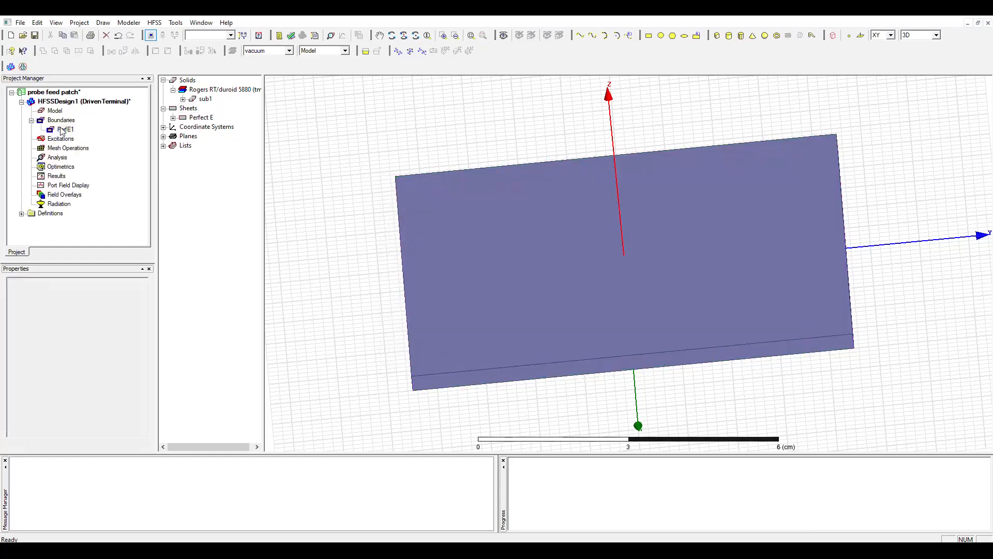
pyautogui.click(62, 130)
pyautogui.keyDown('alt'); pyautogui.moveTo(567, 336); pyautogui.dragTo(581, 358); pyautogui.keyUp('alt')
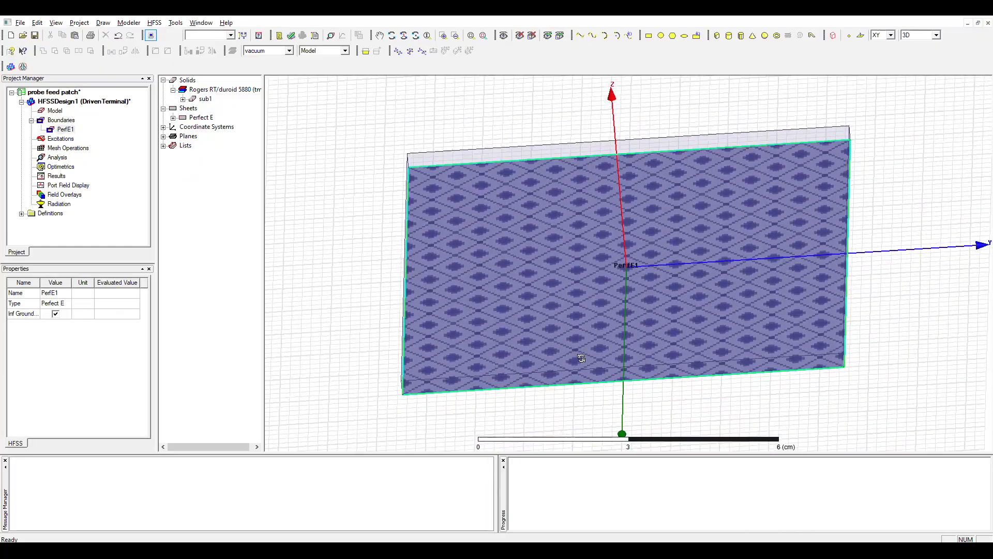
pyautogui.click(894, 349)
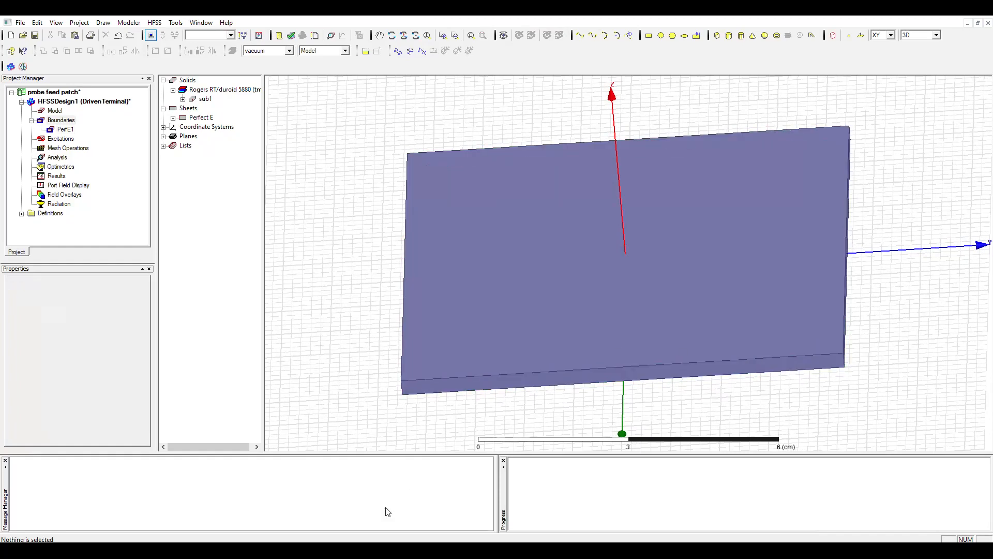
# Switch to the lab manual in Adobe Acrobat and launch Epic Pen for annotating over it
pyautogui.moveTo(368, 551)
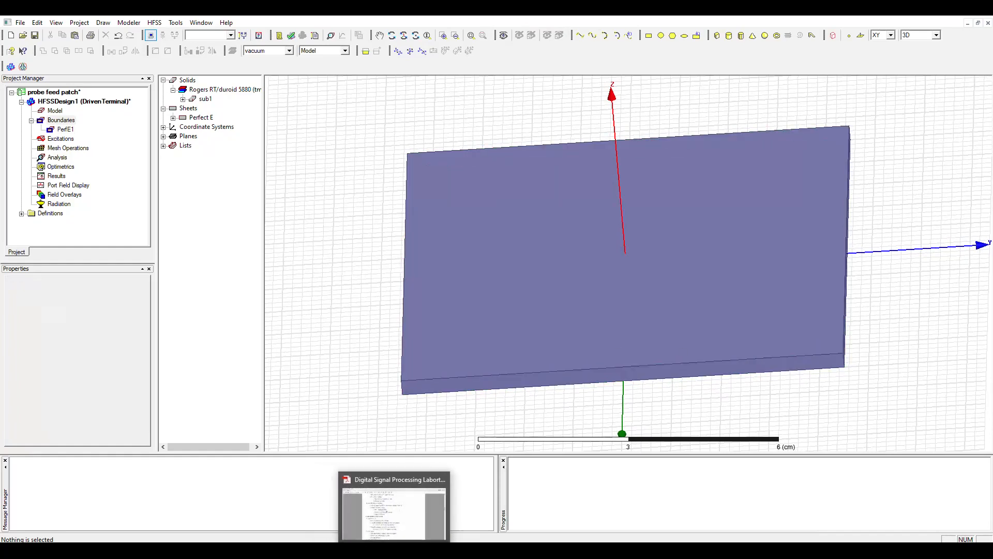
pyautogui.click(394, 551)
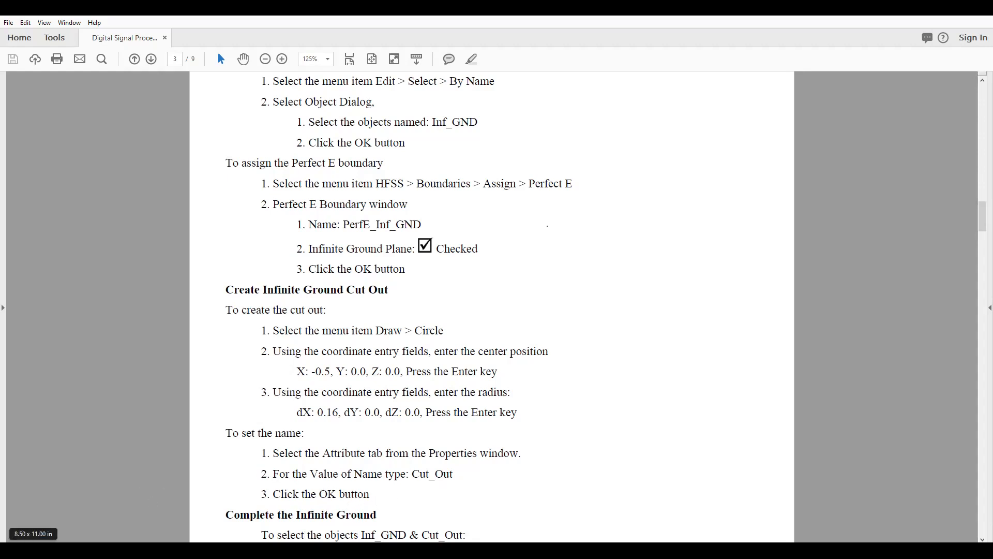
pyautogui.press('super')
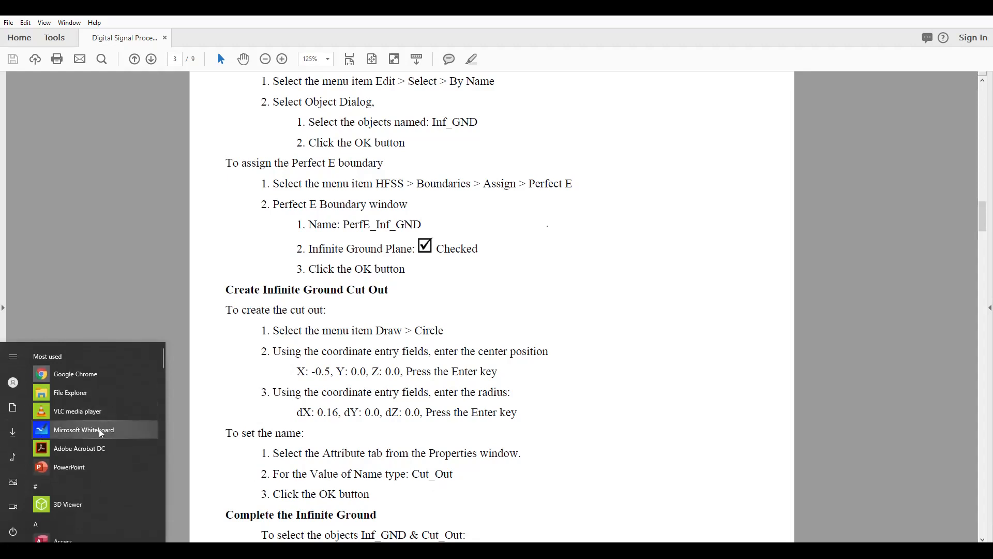
pyautogui.scroll(-3, 123, 448)
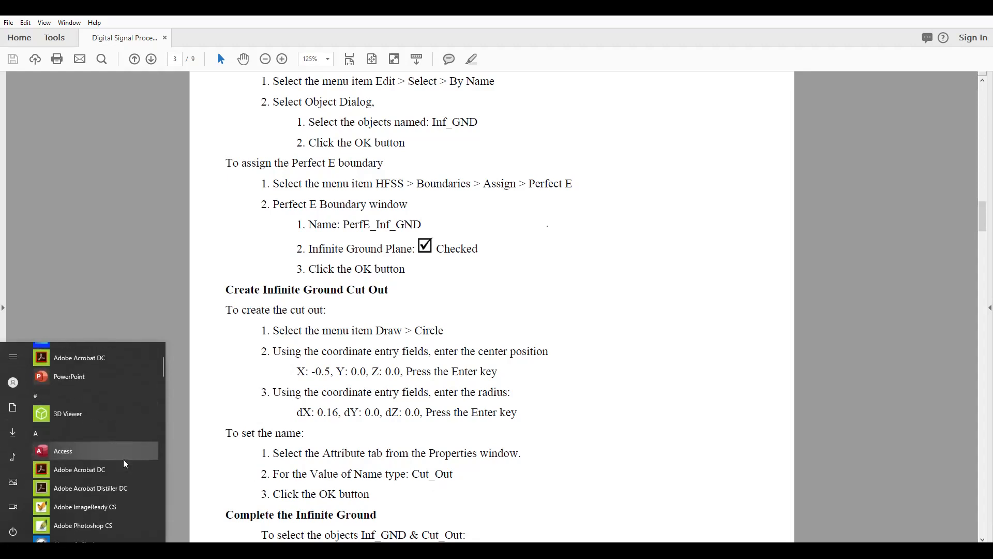
pyautogui.scroll(-3, 123, 462)
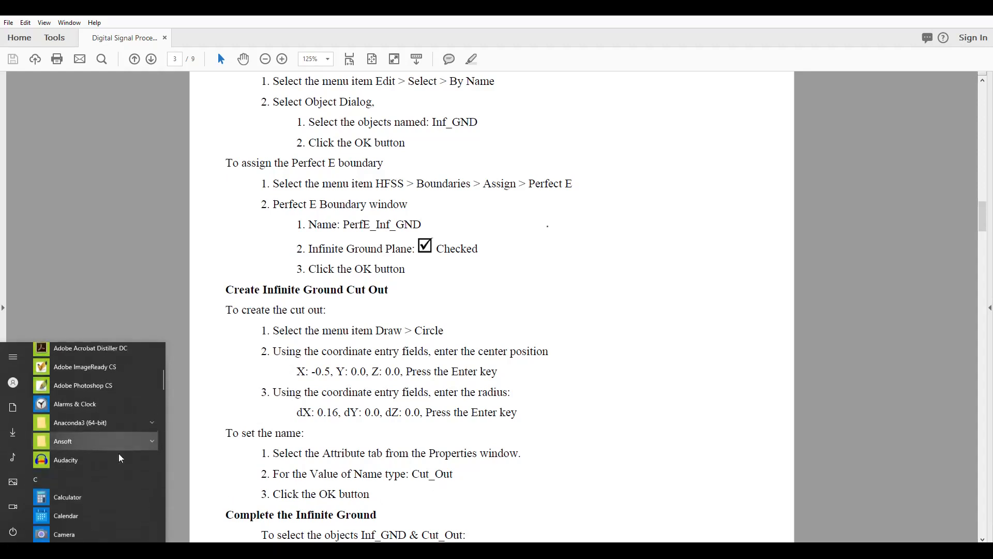
pyautogui.scroll(-3, 119, 456)
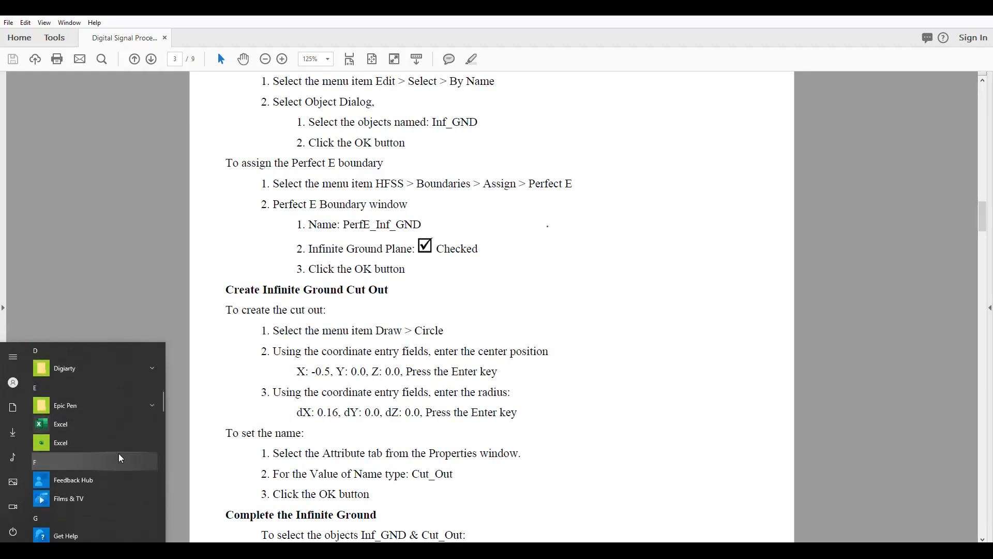
pyautogui.click(120, 406)
pyautogui.click(82, 423)
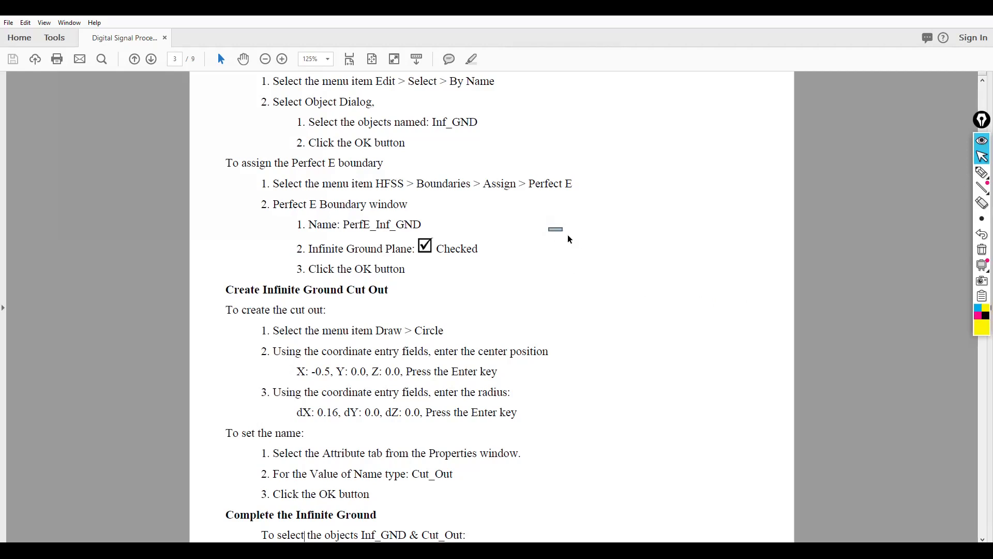
# Activate the pen, draw a short test line, change the ink colour to black and clear the test line
pyautogui.click(981, 172)
pyautogui.moveTo(987, 266)
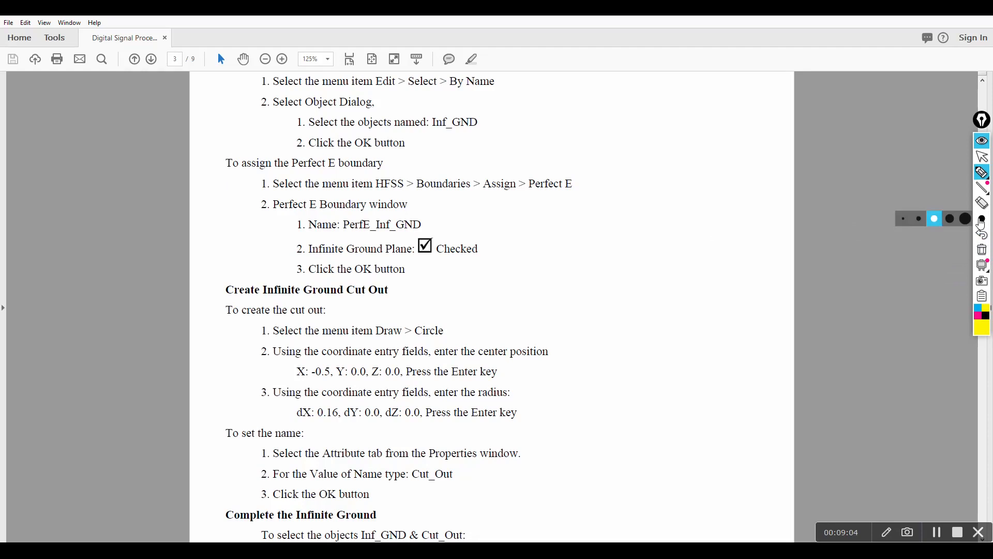
pyautogui.moveTo(628, 242); pyautogui.dragTo(677, 241)
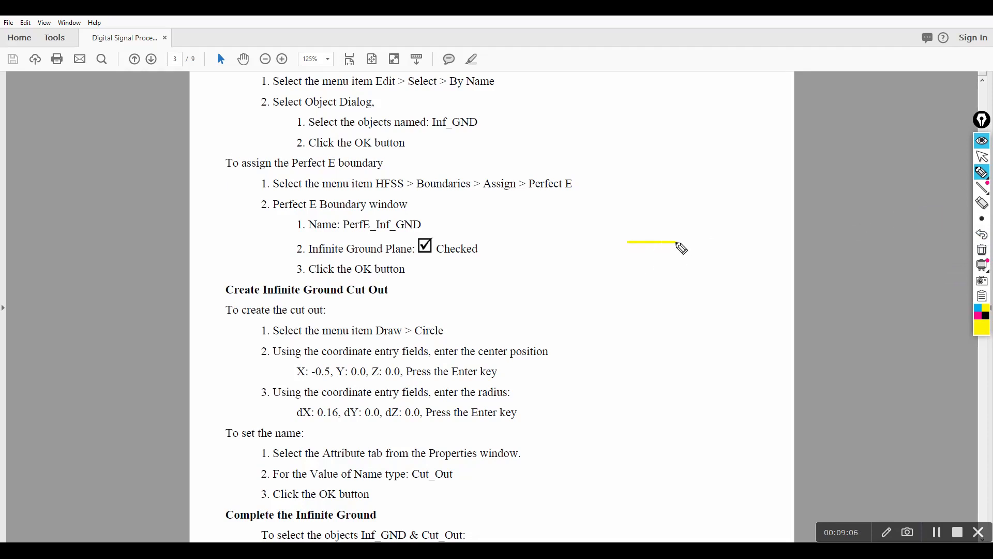
pyautogui.click(986, 314)
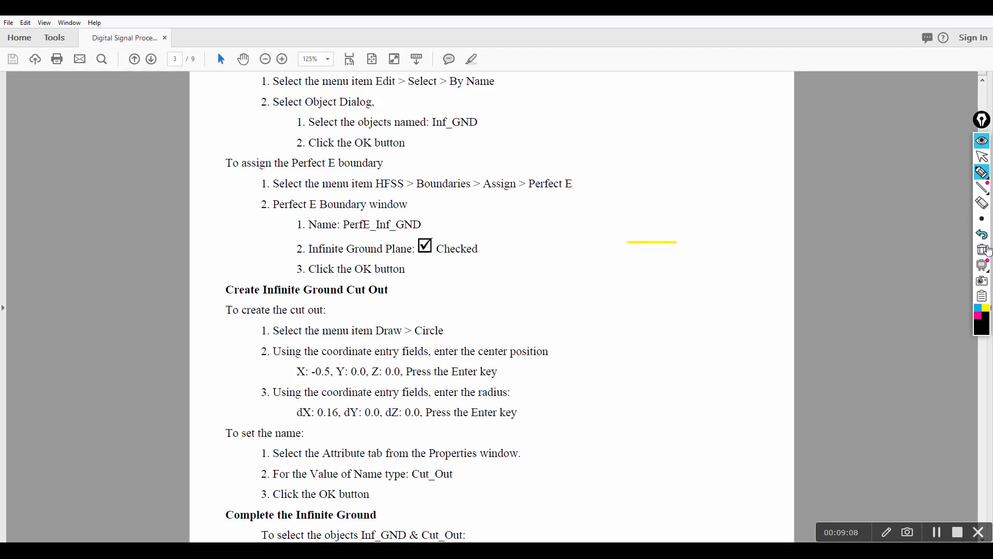
pyautogui.click(983, 249)
# Sketch a coaxial probe beside the boundary instructions, with its outer jacket, inner layer and centre pin, and add arrows and handwritten labels
pyautogui.moveTo(644, 232)
pyautogui.mouseDown()
pyautogui.moveTo(676, 228)
pyautogui.moveTo(641, 229)
pyautogui.moveTo(645, 317)
pyautogui.mouseUp()
pyautogui.moveTo(676, 232)
pyautogui.mouseDown()
pyautogui.moveTo(678, 321)
pyautogui.moveTo(643, 313)
pyautogui.mouseUp()
pyautogui.moveTo(641, 193); pyautogui.dragTo(642, 235)
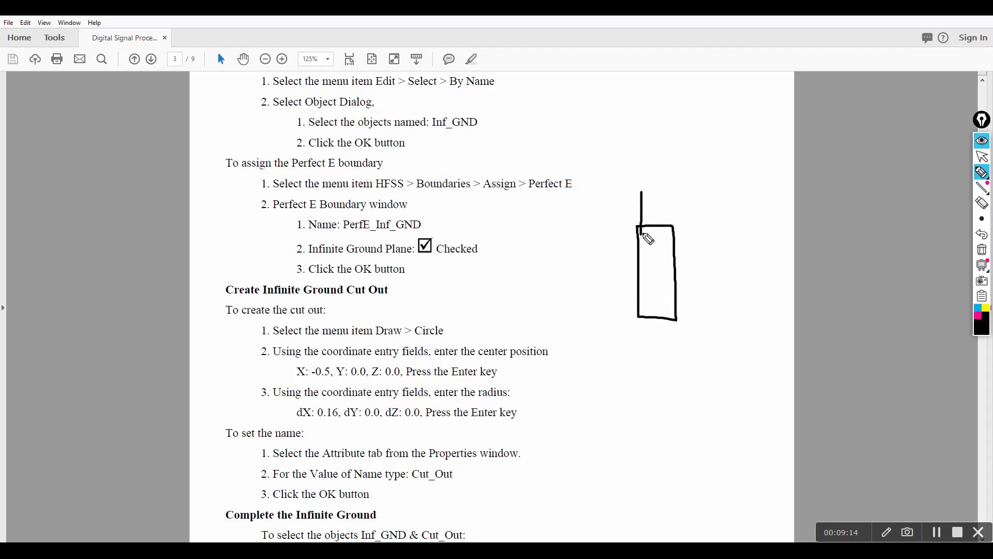
pyautogui.moveTo(665, 193); pyautogui.dragTo(665, 235)
pyautogui.moveTo(654, 159); pyautogui.dragTo(658, 235)
pyautogui.moveTo(696, 135)
pyautogui.mouseDown()
pyautogui.moveTo(664, 161)
pyautogui.moveTo(682, 161)
pyautogui.mouseUp()
pyautogui.moveTo(713, 197)
pyautogui.mouseDown()
pyautogui.moveTo(672, 199)
pyautogui.moveTo(709, 210)
pyautogui.moveTo(714, 248)
pyautogui.mouseUp()
pyautogui.moveTo(707, 165); pyautogui.dragTo(728, 139)
pyautogui.click(732, 140)
pyautogui.click(732, 233)
pyautogui.moveTo(677, 275)
pyautogui.mouseDown()
pyautogui.moveTo(702, 277)
pyautogui.moveTo(691, 282)
pyautogui.mouseUp()
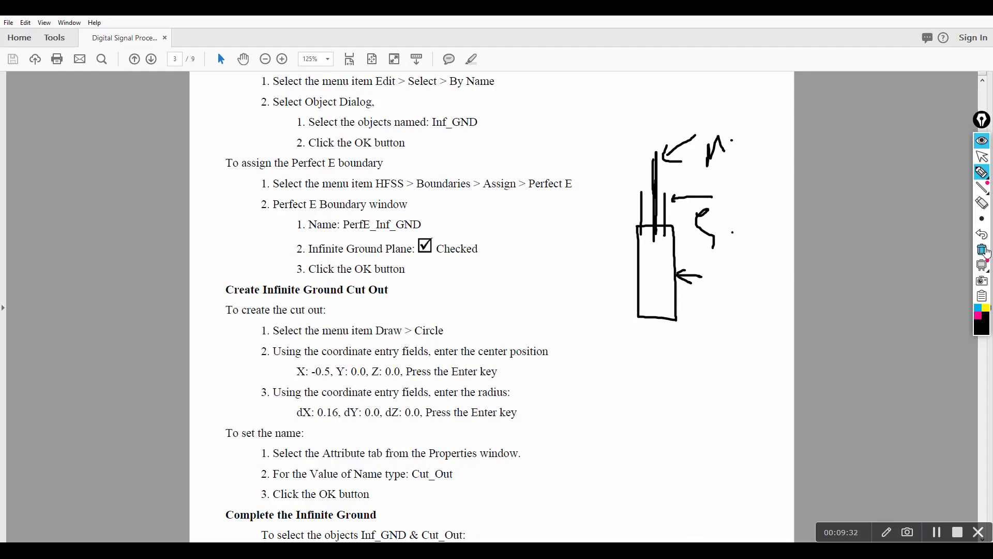
# Clear the probe sketch, return to the cursor mode and review the centre position and radius of the cut-out circle
pyautogui.click(982, 250)
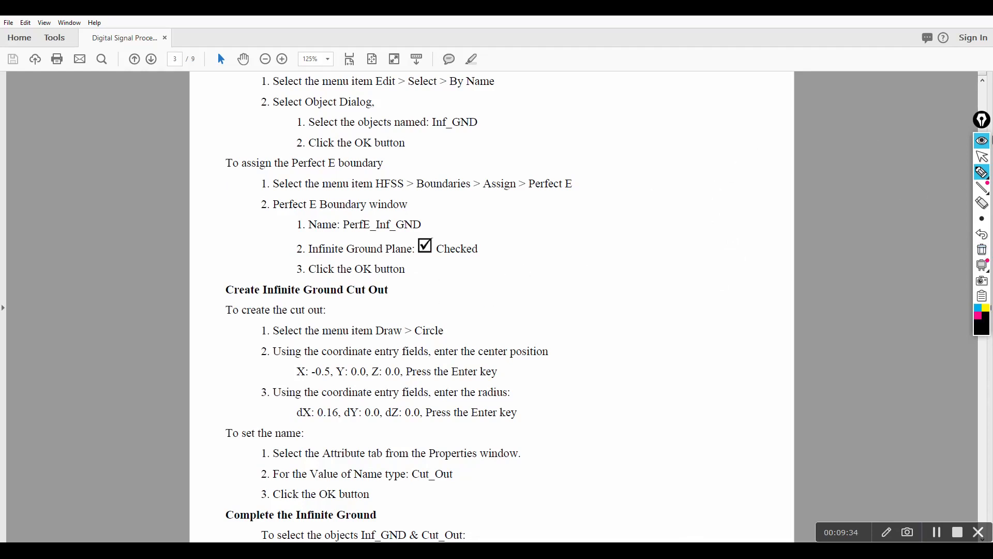
pyautogui.click(983, 156)
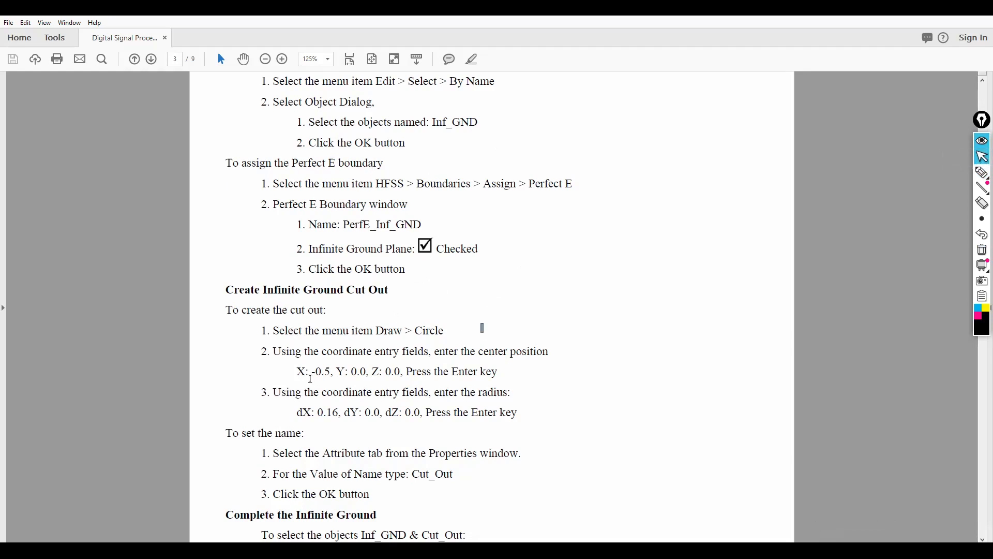
pyautogui.moveTo(340, 419); pyautogui.dragTo(310, 409)
# Switch to HFSS and draw a circle of about 1.26 cm radius on the XY plane beside the substrate, accepting its properties
pyautogui.hotkey('alt', 'Tab')
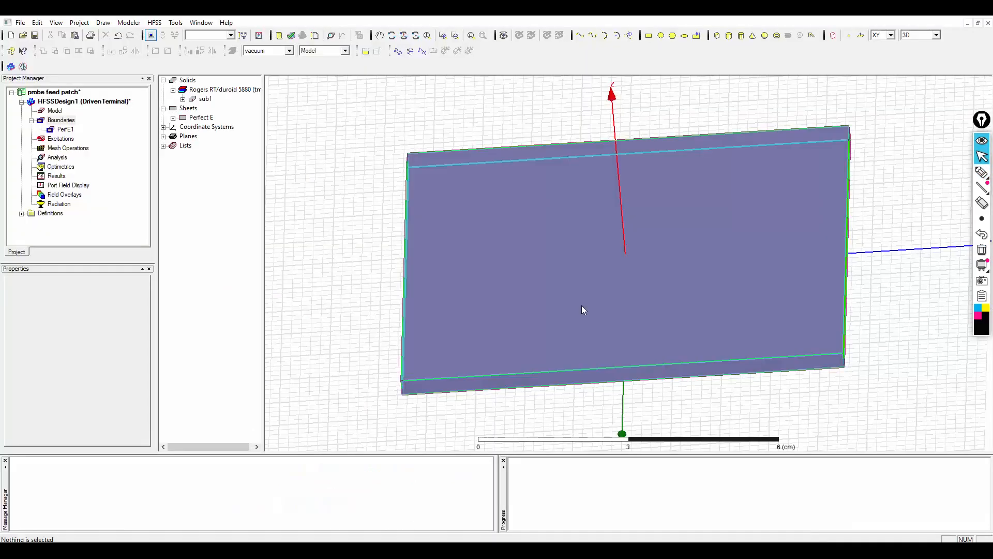
pyautogui.click(661, 36)
pyautogui.click(325, 210)
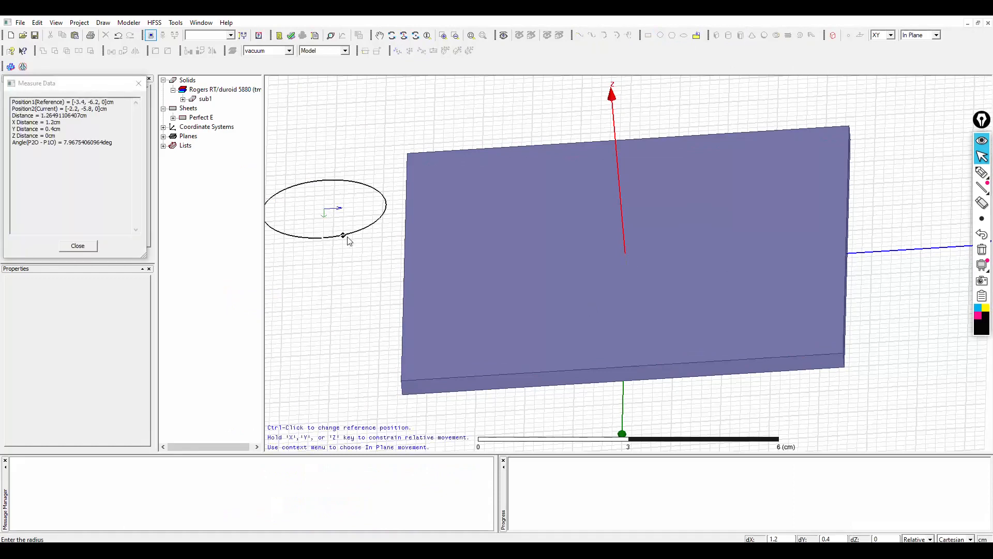
pyautogui.click(348, 237)
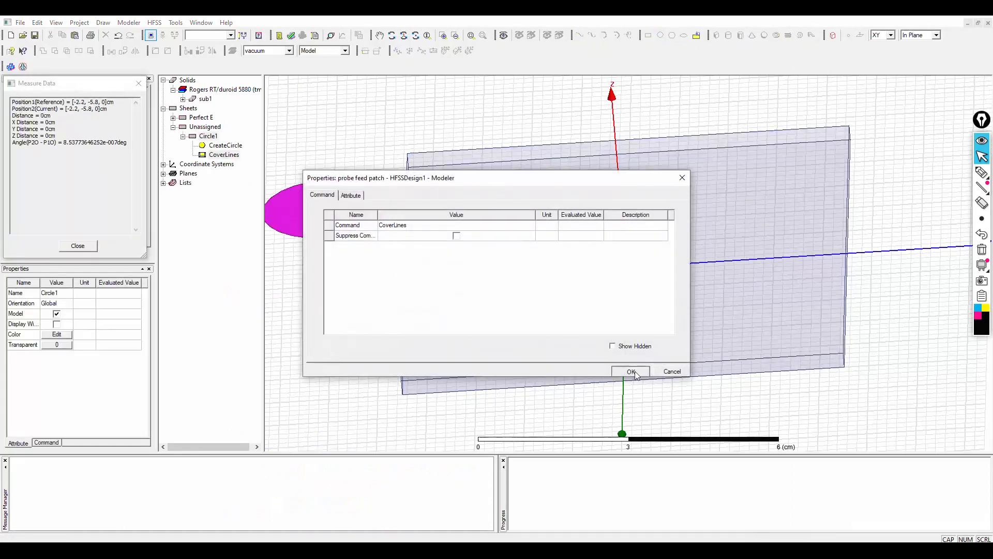
pyautogui.click(631, 371)
# Set the circle's centre position to -5,0,0 and its radius to 0.16 cm, checking the radius in the lab manual, and select the circle
pyautogui.doubleClick(226, 145)
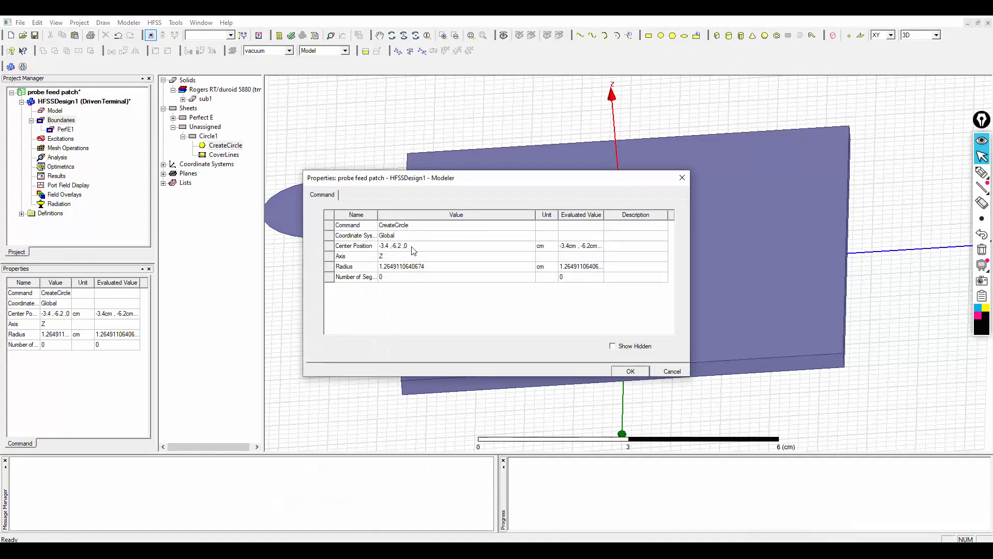
pyautogui.click(413, 246)
pyautogui.press('BackSpace')
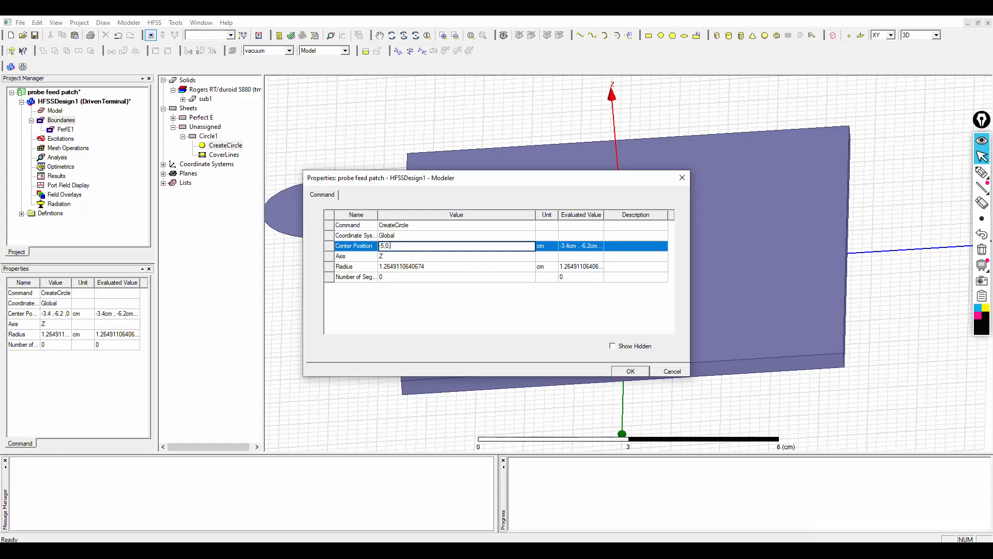
pyautogui.click(437, 266)
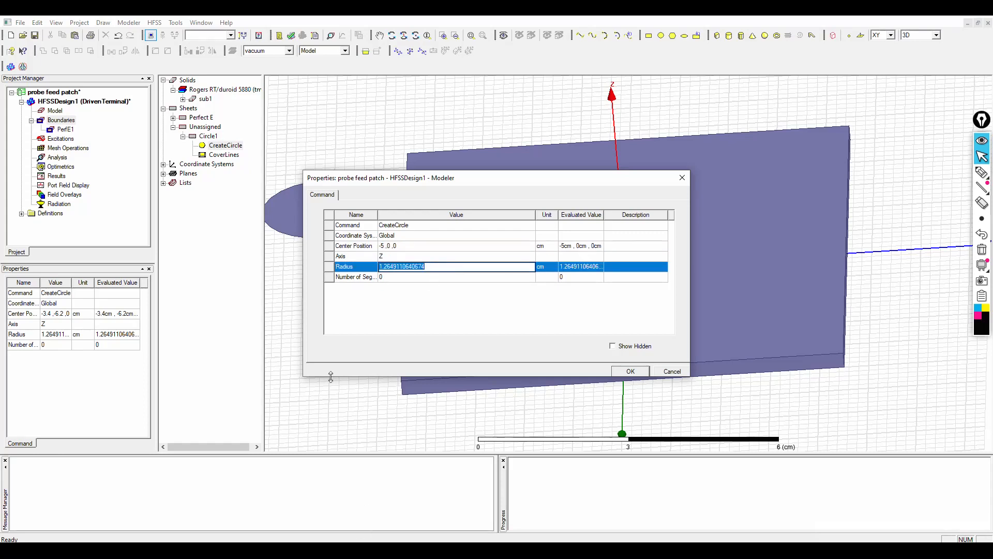
pyautogui.hotkey('alt', 'Tab')
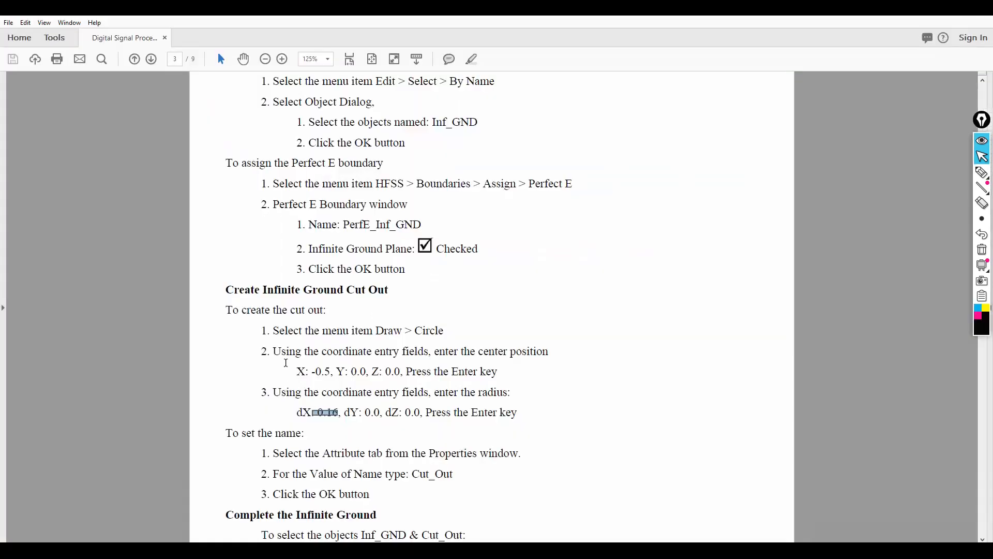
pyautogui.click(327, 412)
pyautogui.hotkey('alt', 'Tab')
pyautogui.write('0')
pyautogui.click(622, 371)
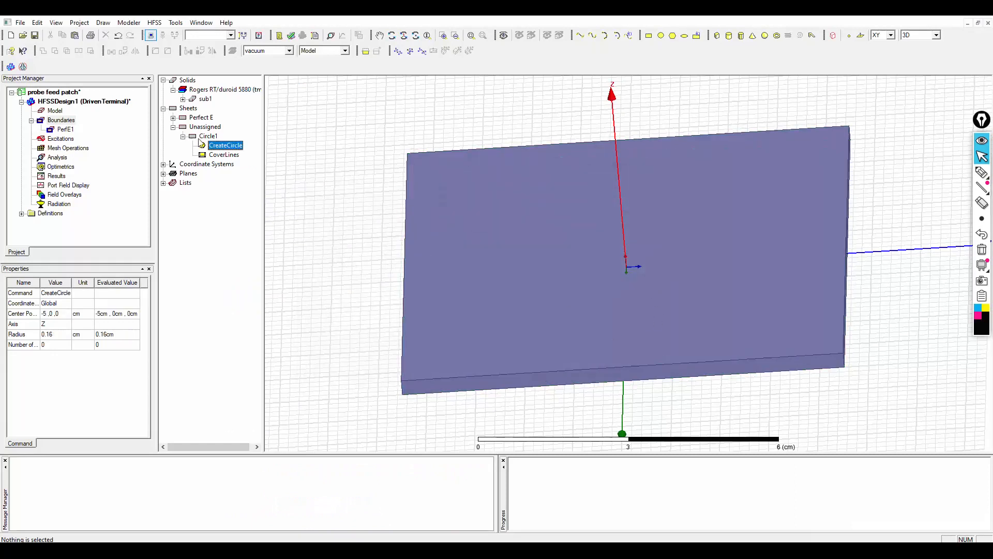
pyautogui.click(208, 136)
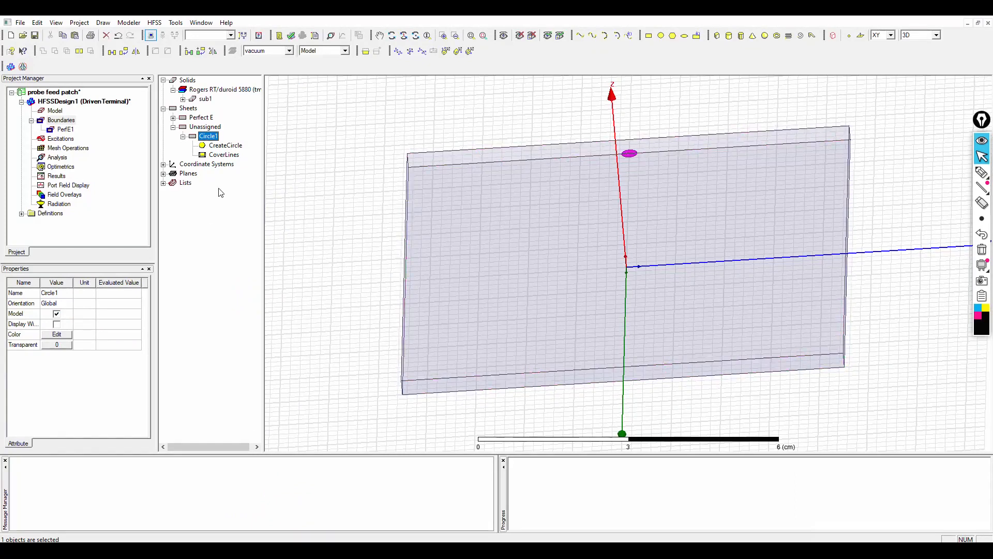
# Recheck the centre coordinates in the lab manual, correct the circle's centre position to -0.5,0,0 in HFSS and inspect the selected circle
pyautogui.hotkey('alt', 'Tab')
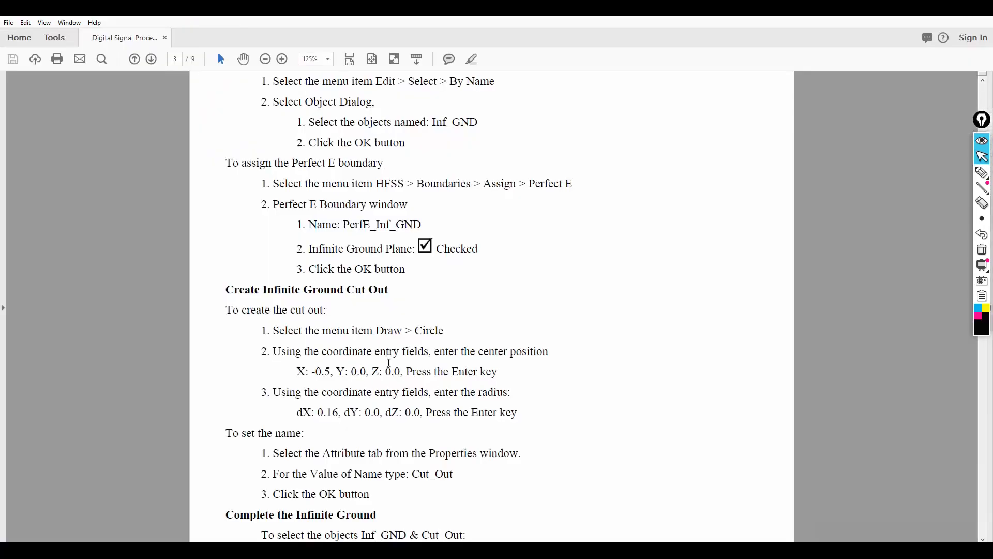
pyautogui.scroll(-1, 389, 364)
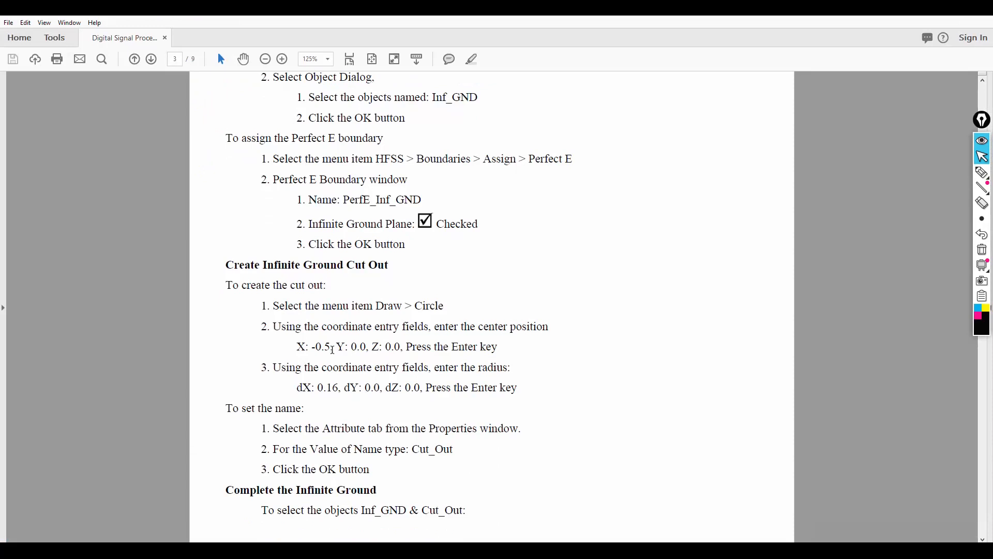
pyautogui.moveTo(331, 350); pyautogui.dragTo(315, 349)
pyautogui.click(375, 549)
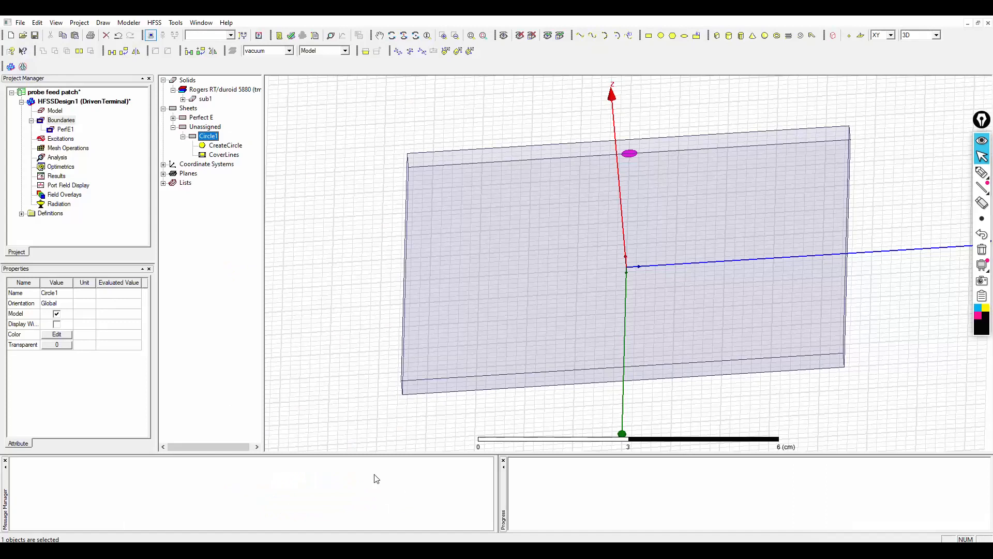
pyautogui.doubleClick(213, 146)
pyautogui.click(384, 246)
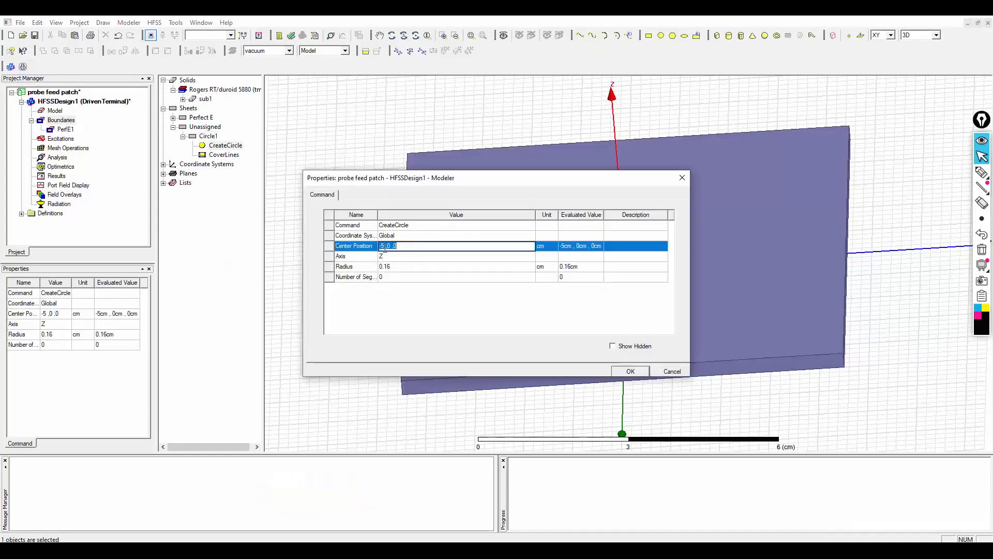
pyautogui.write('0.')
pyautogui.click(640, 376)
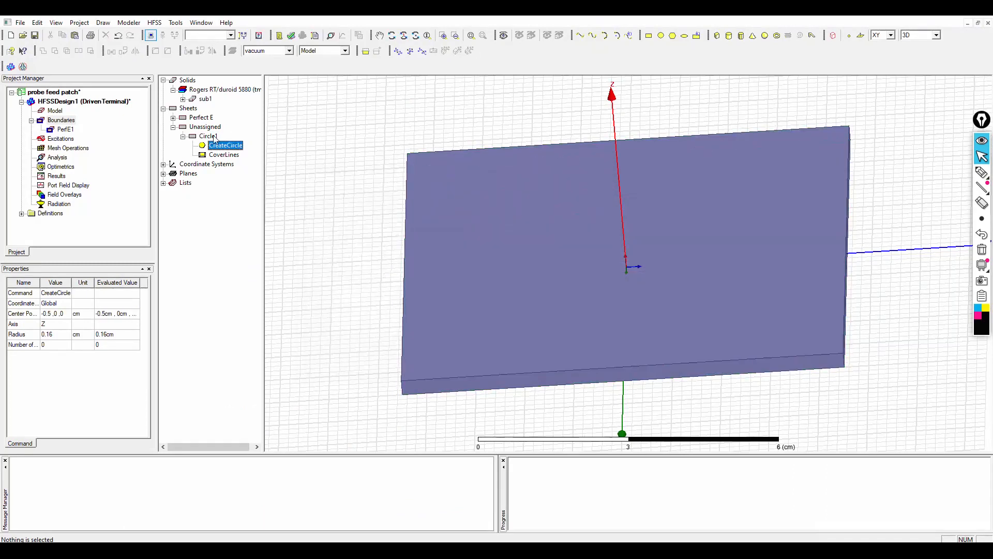
pyautogui.click(324, 131)
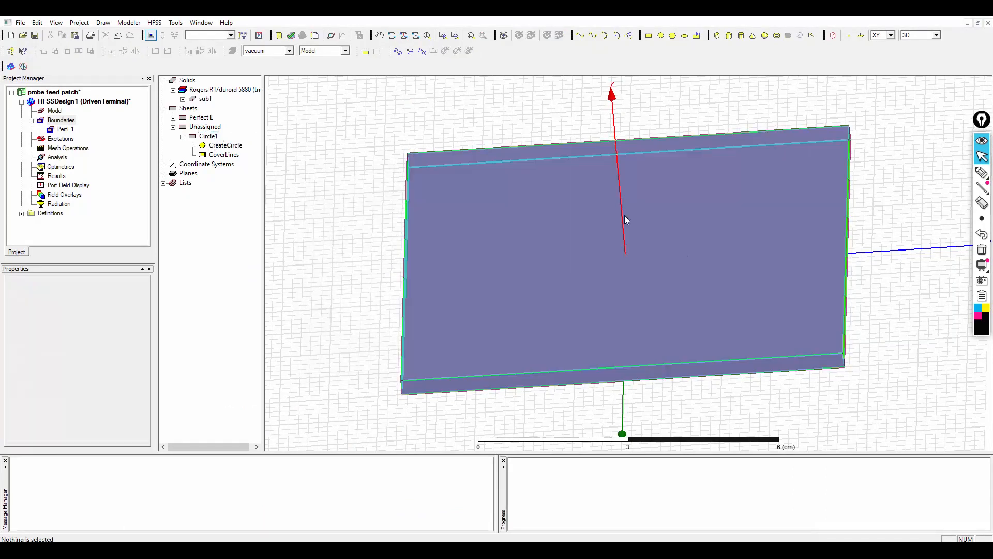
pyautogui.click(204, 137)
pyautogui.keyDown('alt'); pyautogui.moveTo(654, 361); pyautogui.dragTo(620, 351); pyautogui.keyUp('alt')
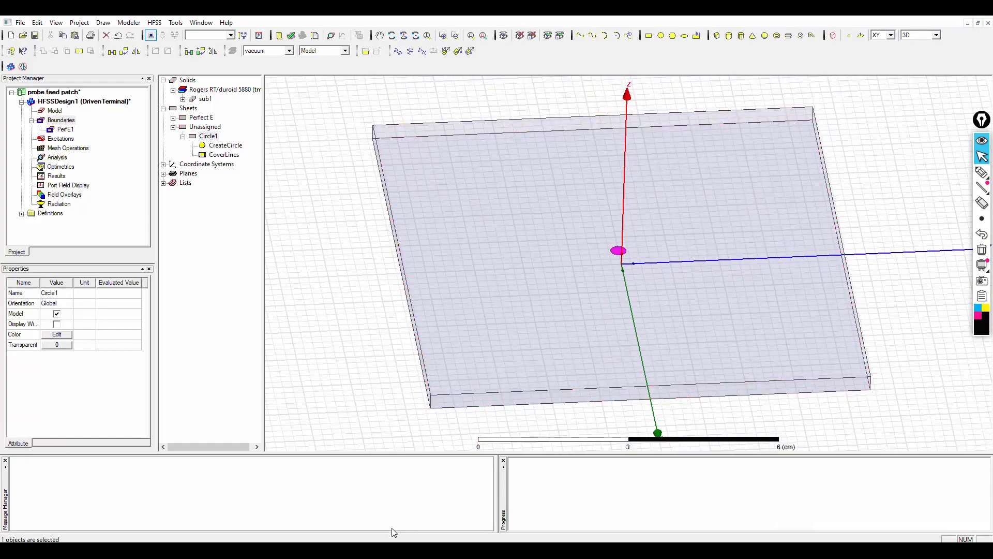
# Switch to the lab manual, highlight the name Cut_Out and read on through the instructions for completing the infinite ground
pyautogui.hotkey('alt', 'Tab')
pyautogui.hotkey('ctrl', 'c')
pyautogui.doubleClick(444, 449)
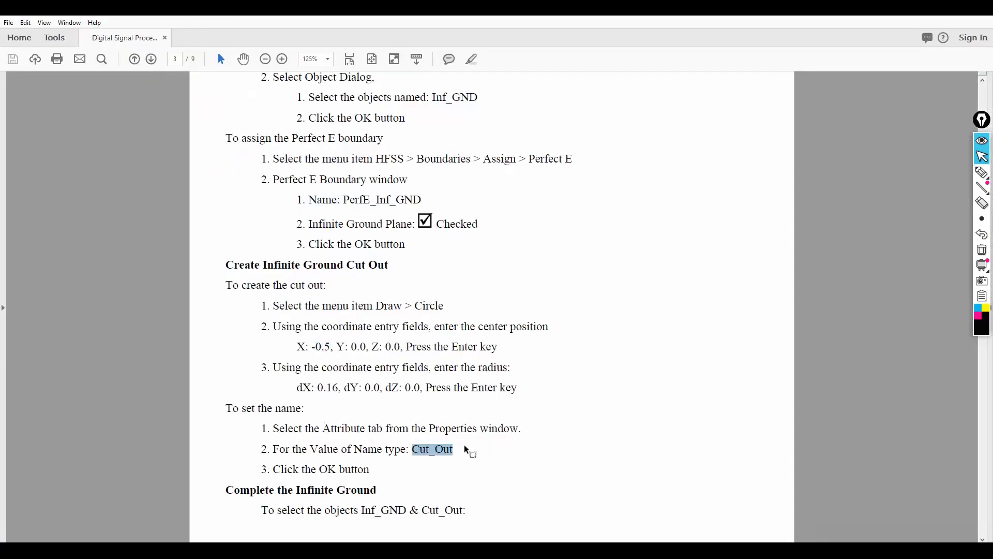
pyautogui.scroll(-1, 510, 473)
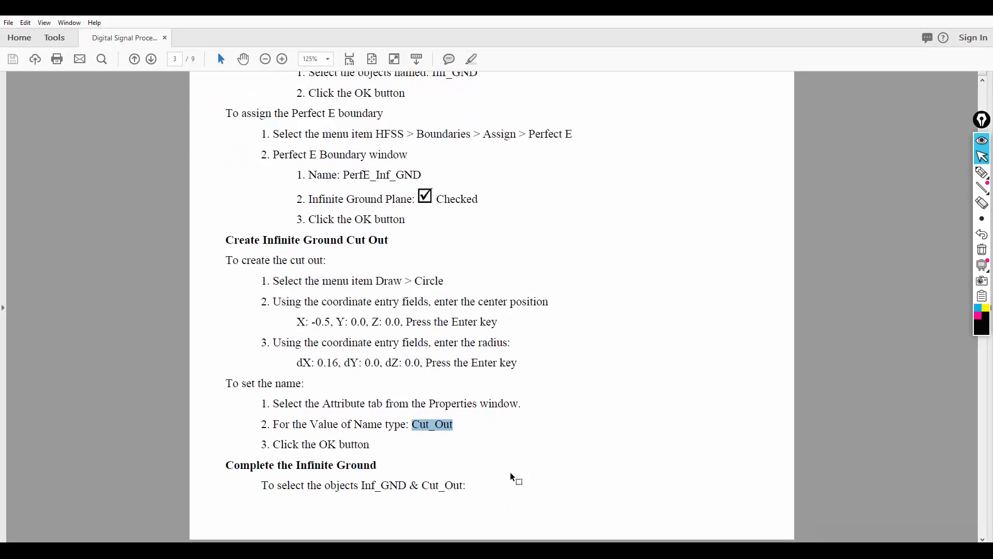
pyautogui.scroll(2, 511, 474)
pyautogui.scroll(-3, 511, 475)
pyautogui.scroll(-4, 511, 475)
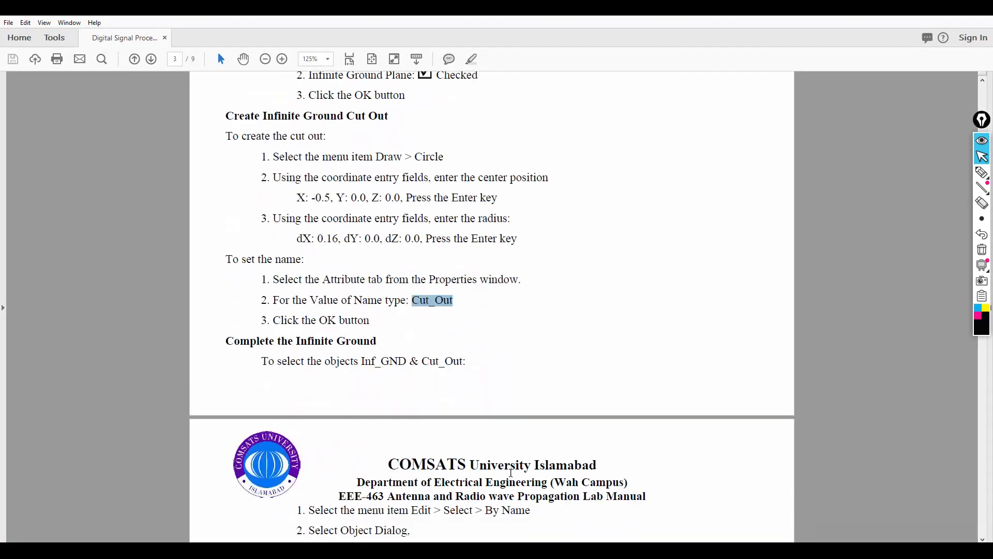
pyautogui.scroll(-6, 511, 473)
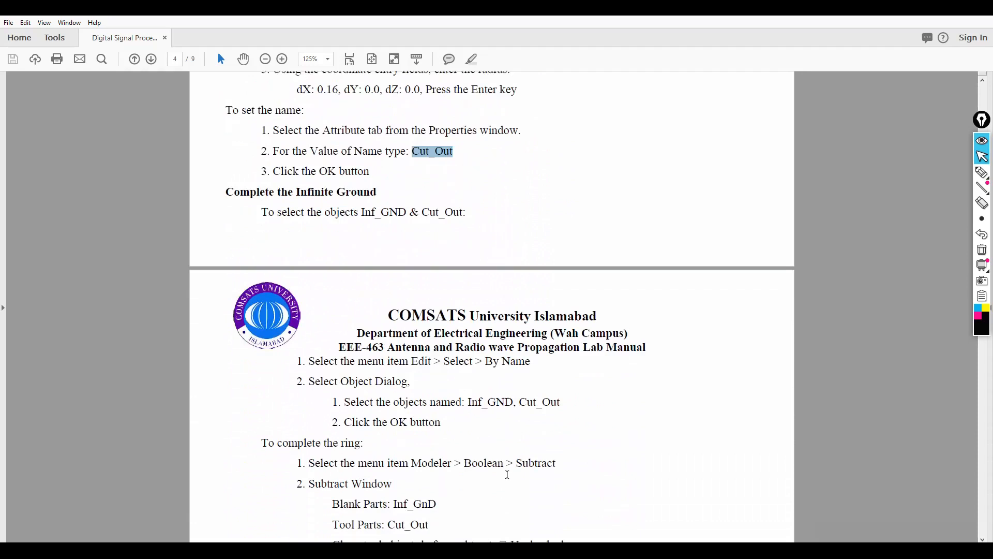
pyautogui.scroll(-1, 508, 475)
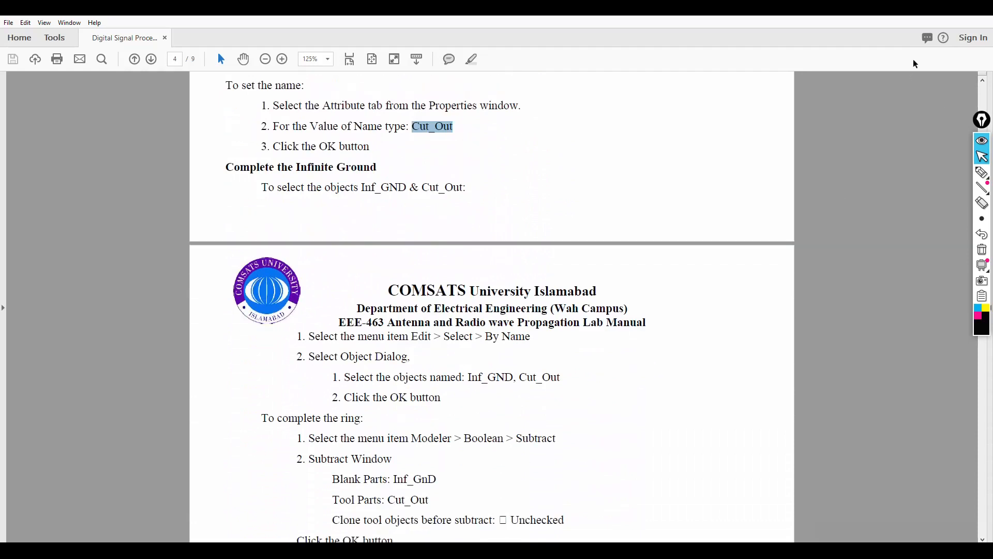
# Check the circle sheet in HFSS, review the manual's Subtract blank and tool parts and the Create Patch section, and return to HFSS
pyautogui.click(934, 16)
pyautogui.click(212, 137)
pyautogui.click(370, 551)
pyautogui.scroll(-2, 479, 370)
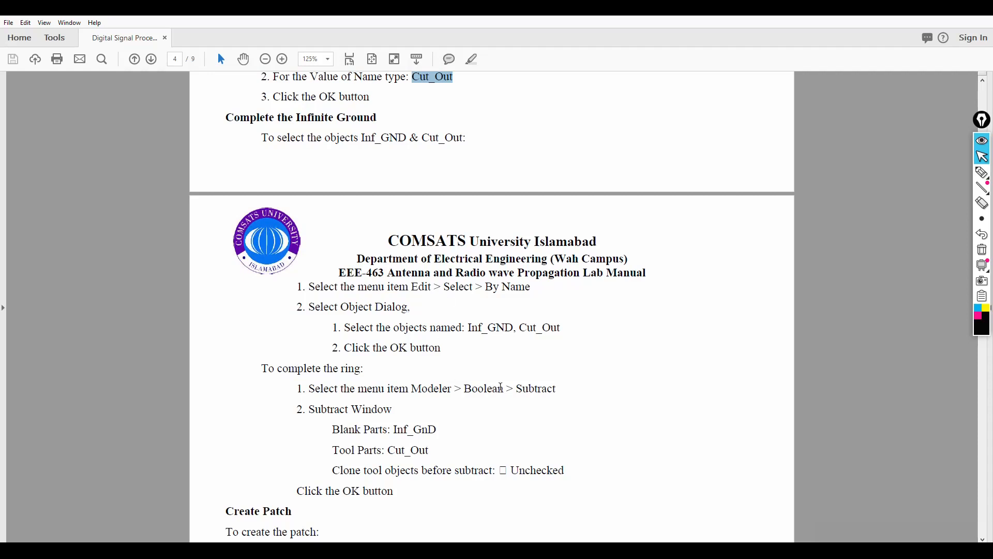
pyautogui.moveTo(393, 429); pyautogui.dragTo(385, 450)
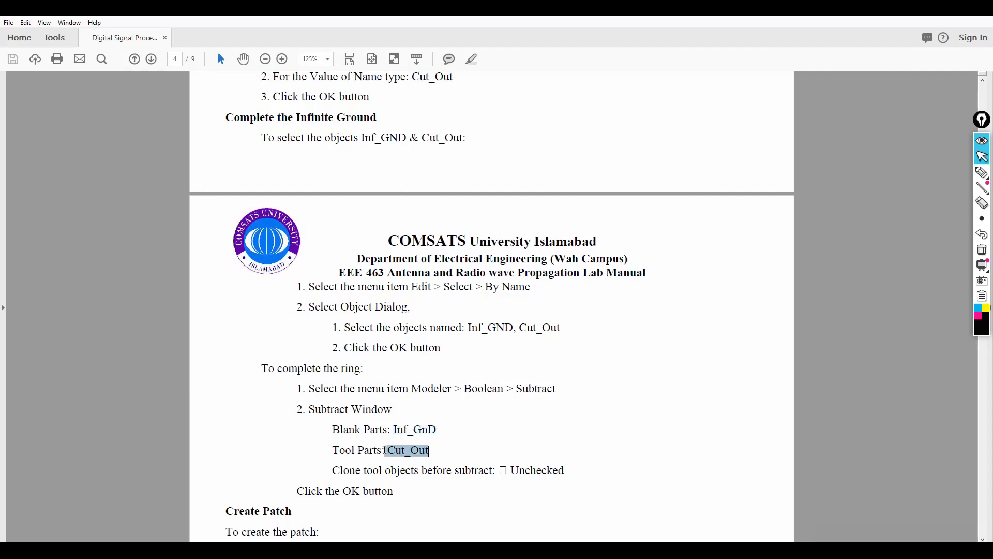
pyautogui.scroll(-4, 465, 491)
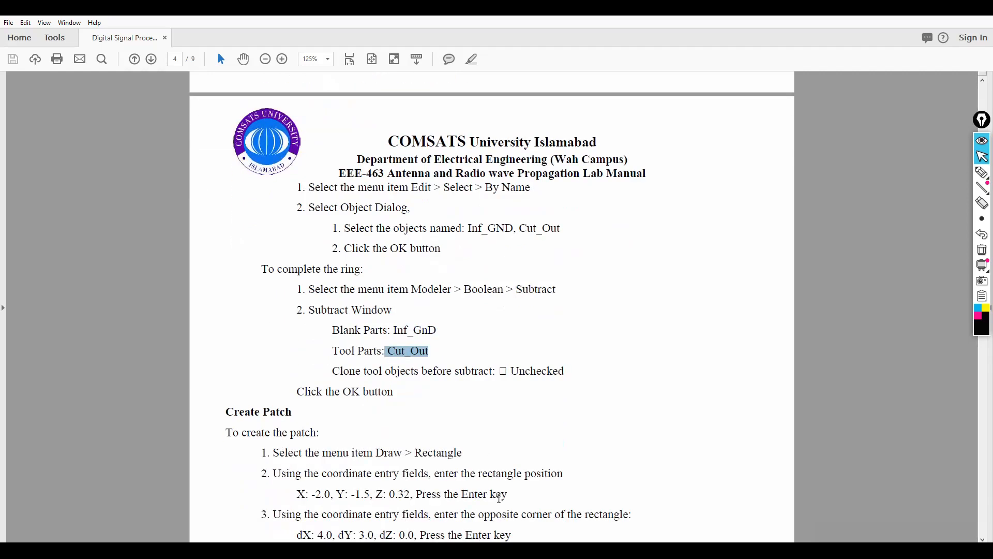
pyautogui.scroll(-1, 475, 438)
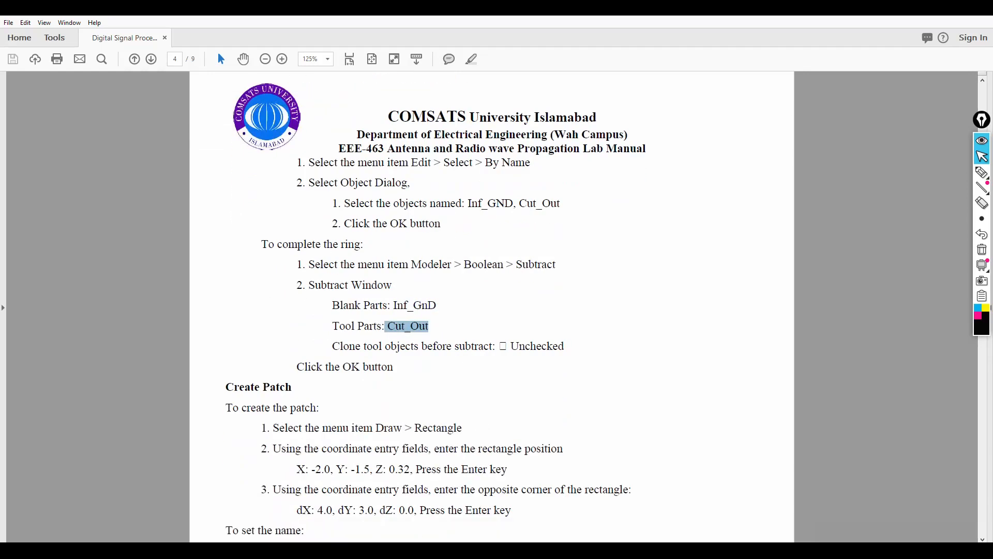
pyautogui.hotkey('alt', 'Tab')
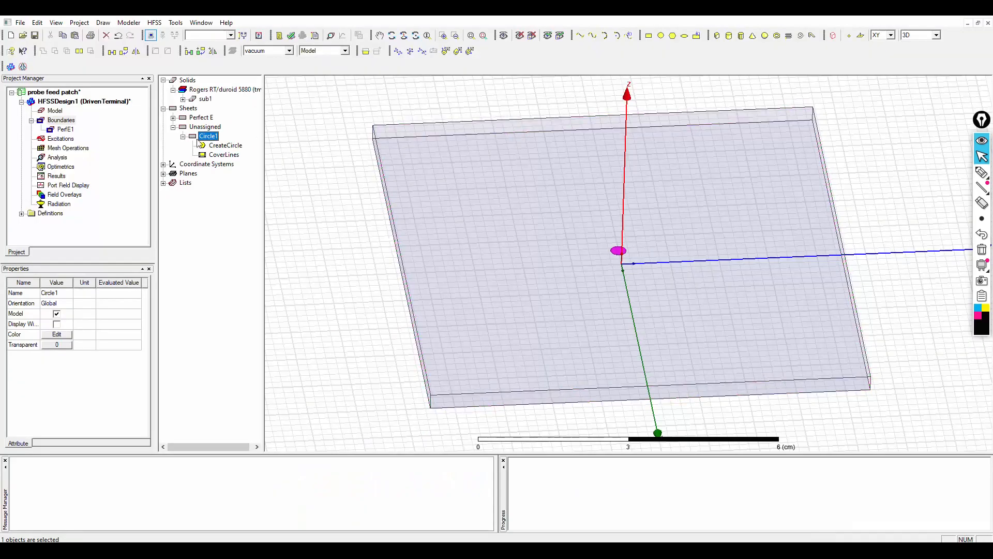
pyautogui.click(191, 120)
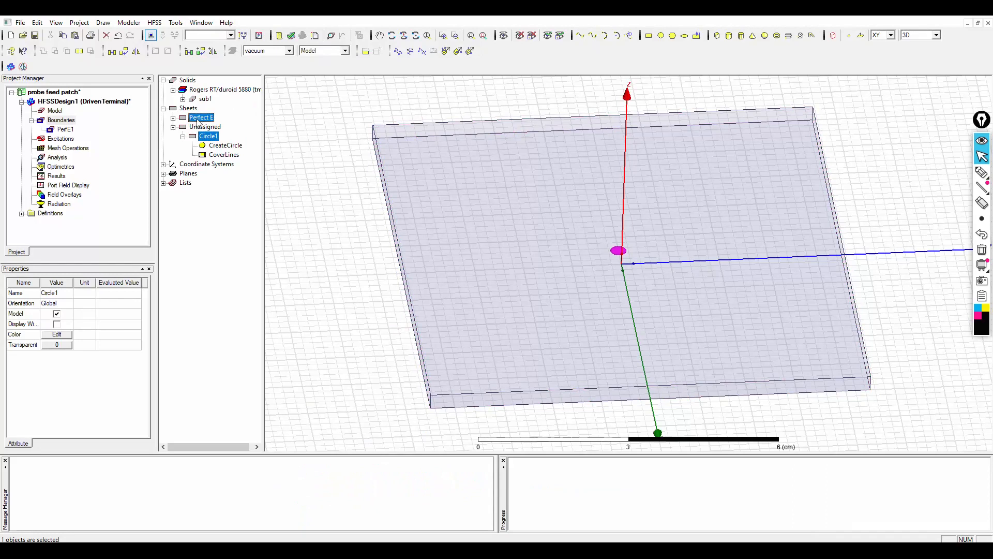
pyautogui.rightClick(200, 122)
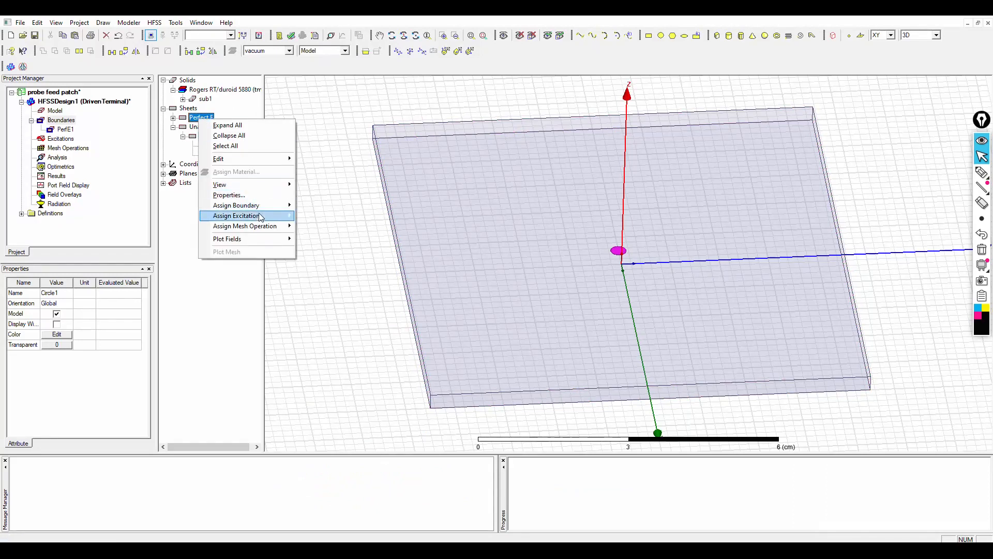
pyautogui.moveTo(247, 160)
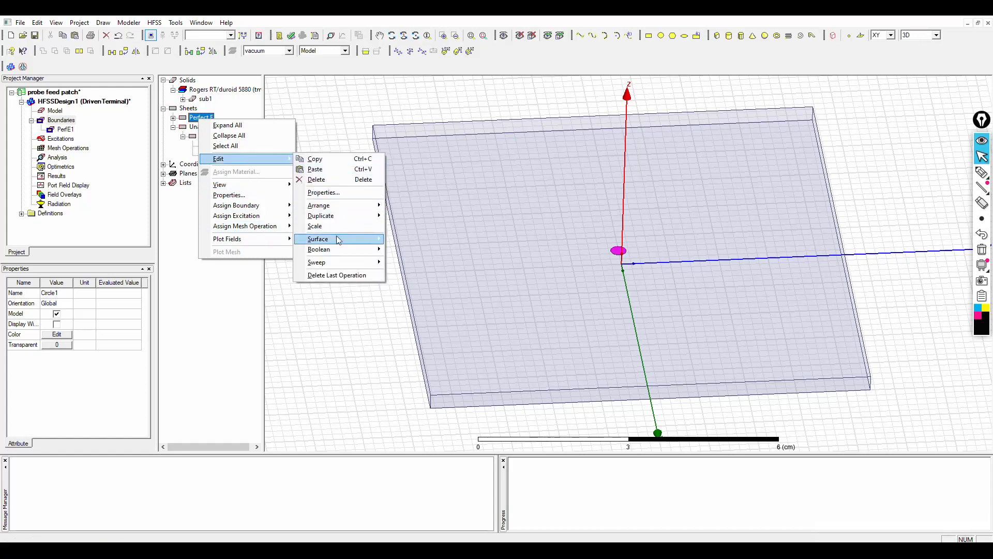
pyautogui.moveTo(332, 251)
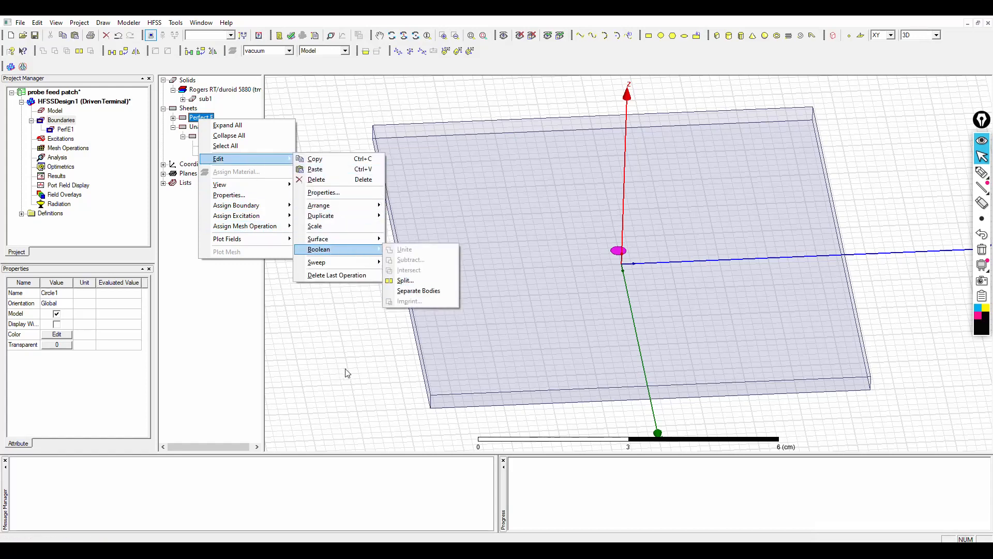
pyautogui.click(185, 145)
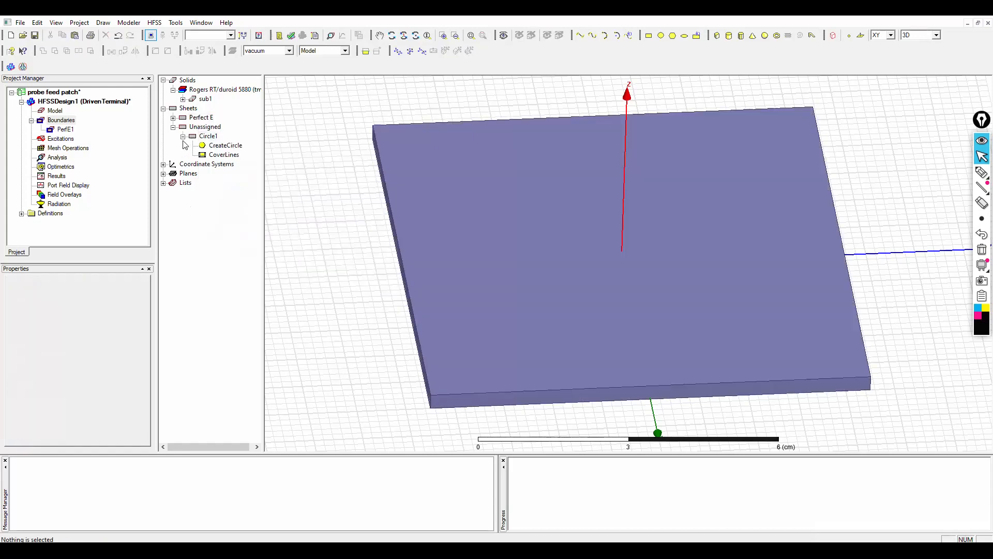
pyautogui.click(174, 127)
pyautogui.click(204, 128)
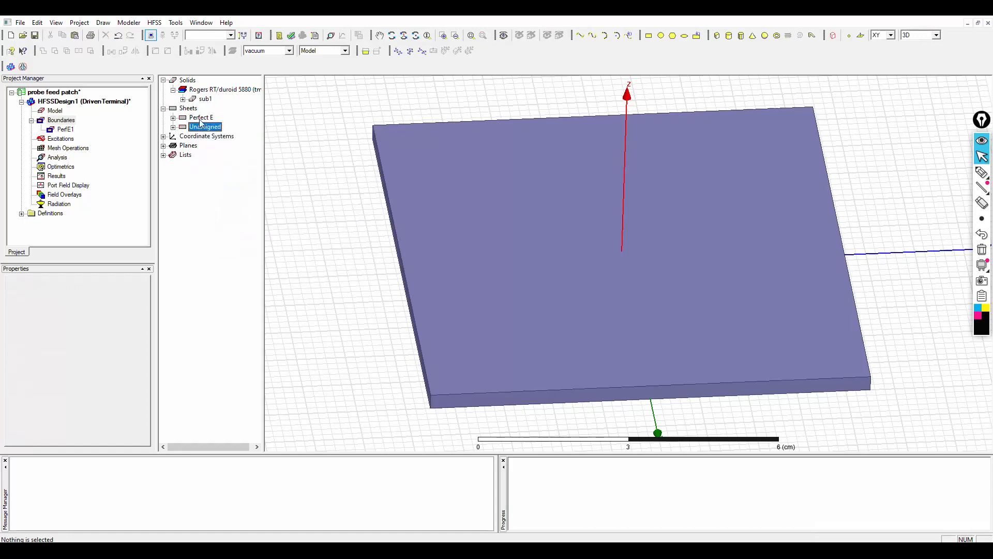
pyautogui.rightClick(199, 120)
pyautogui.click(172, 124)
# Subtract the Circle1 sheet from the inf_gnd sheet without cloning the tool object, checking the blank and tool parts against the lab manual
pyautogui.click(173, 118)
pyautogui.click(173, 156)
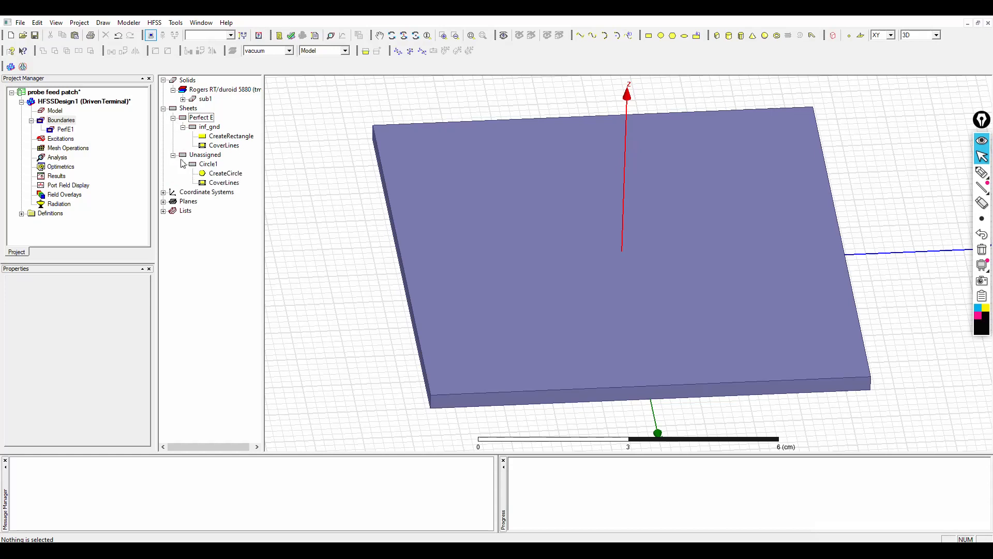
pyautogui.click(209, 127)
pyautogui.keyDown('ctrl'); pyautogui.click(210, 165); pyautogui.keyUp('ctrl')
pyautogui.rightClick(209, 165)
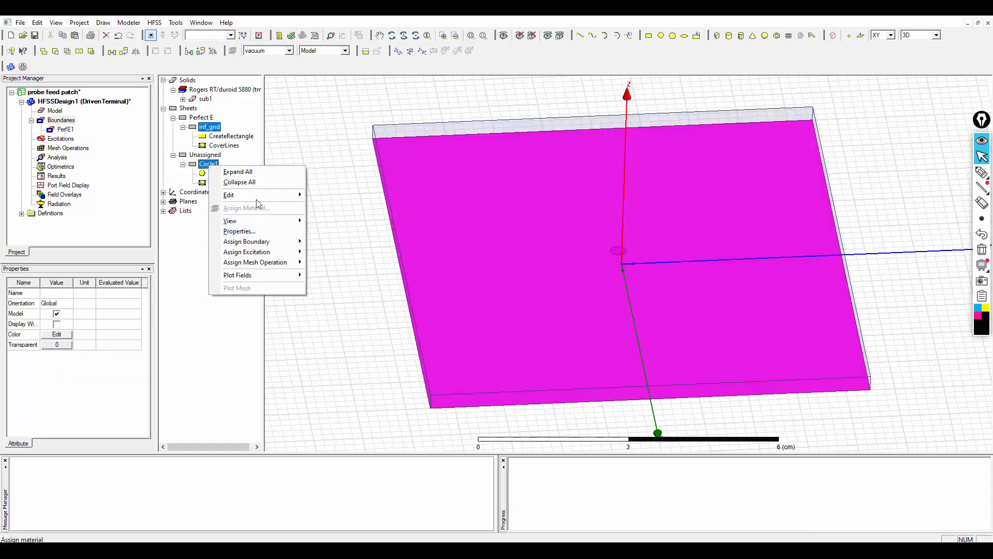
pyautogui.moveTo(233, 195)
pyautogui.moveTo(355, 287)
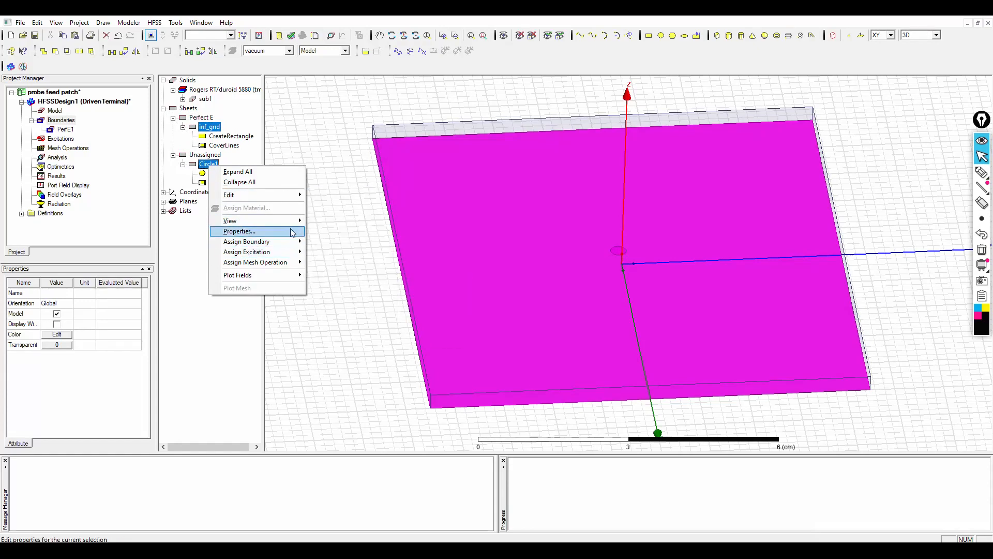
pyautogui.moveTo(279, 196)
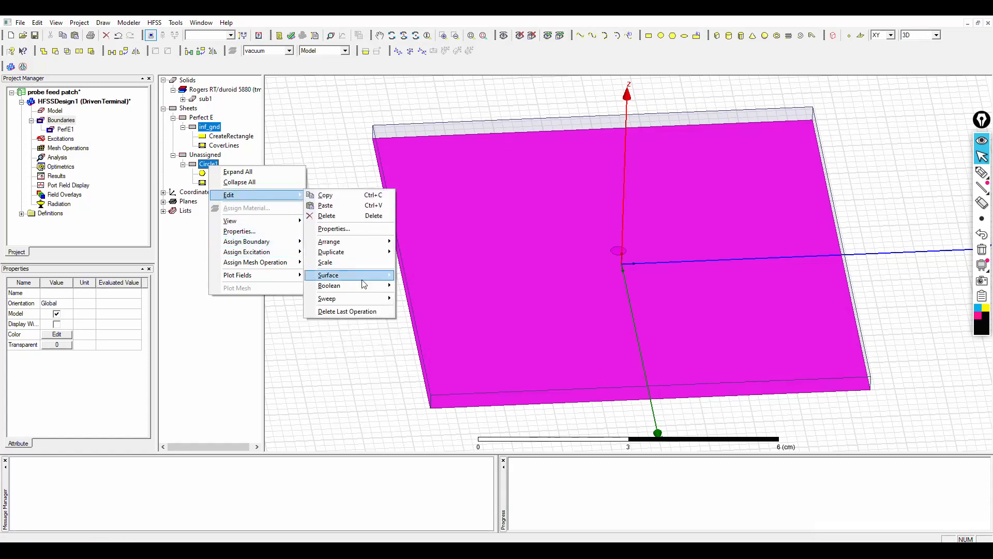
pyautogui.click(444, 294)
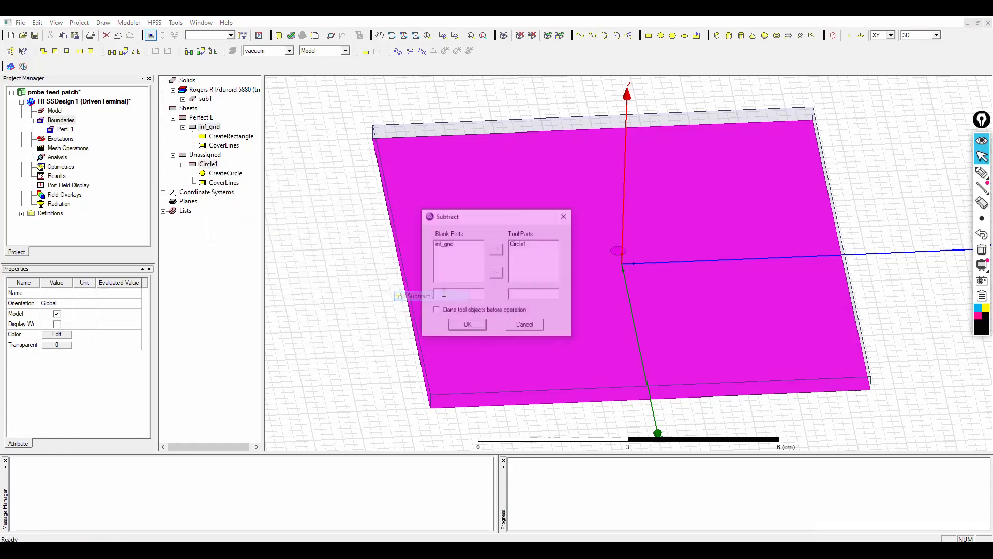
pyautogui.click(442, 246)
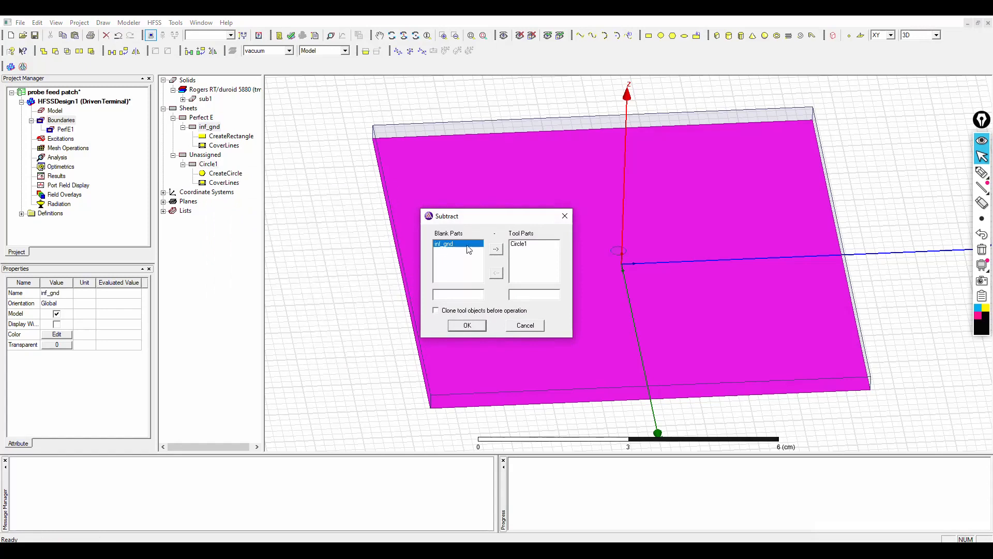
pyautogui.click(522, 246)
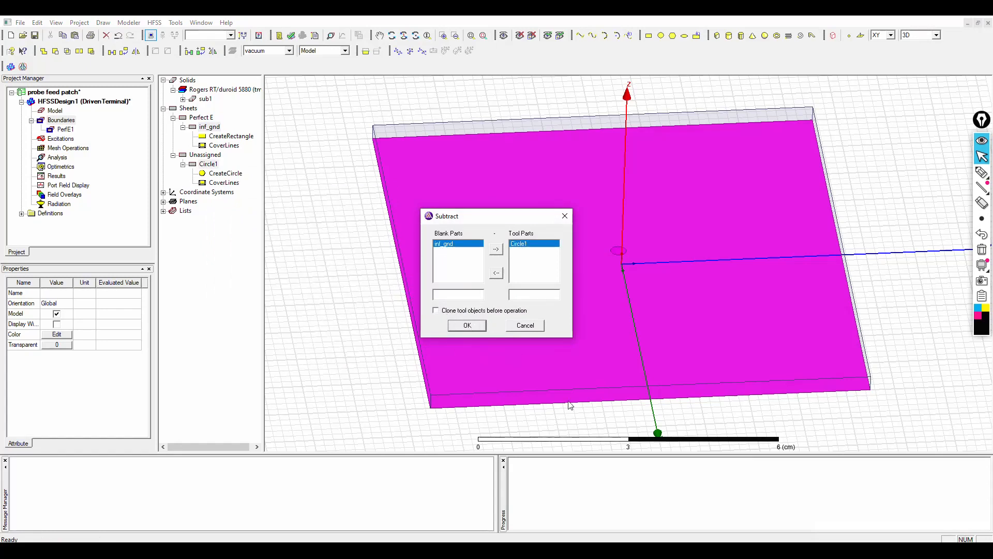
pyautogui.hotkey('alt', 'Tab')
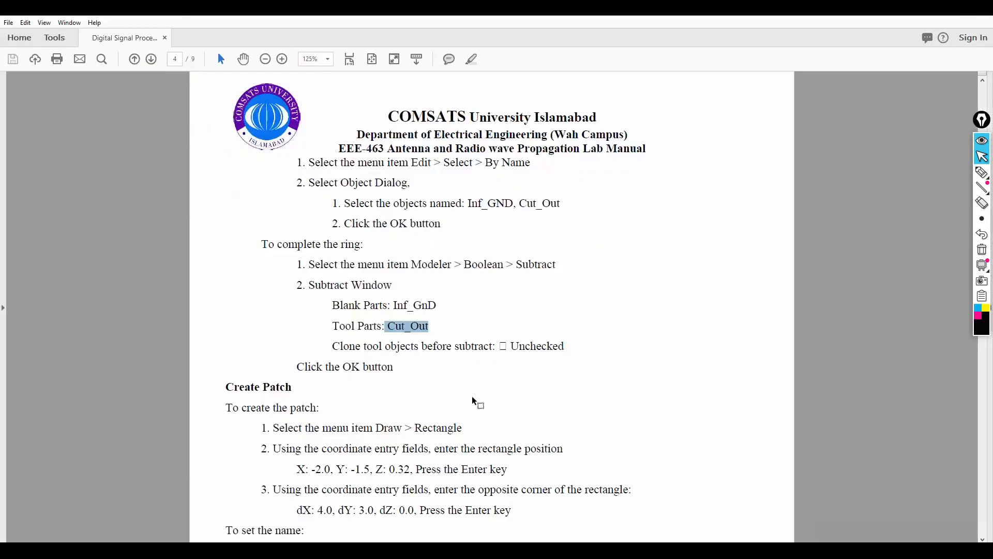
pyautogui.hotkey('alt', 'Tab')
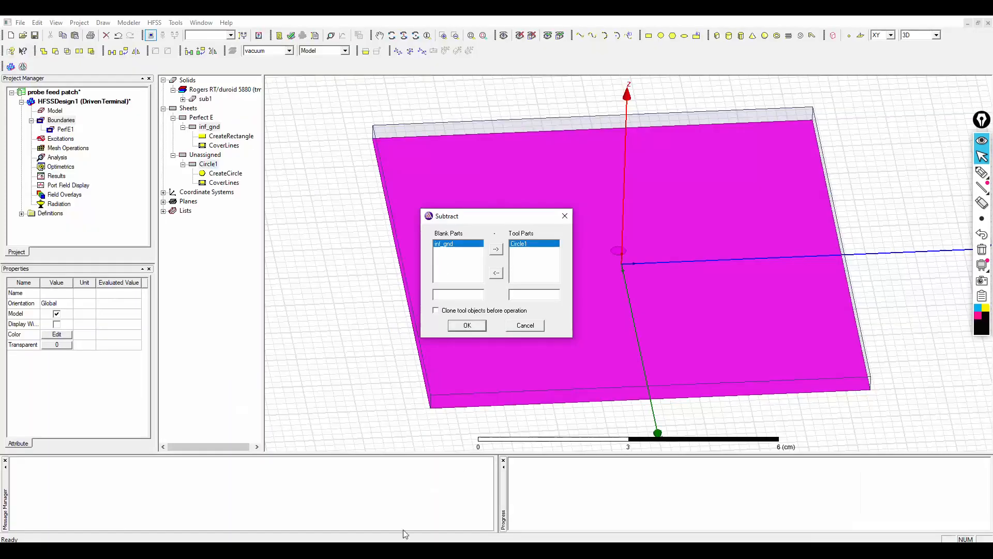
pyautogui.click(467, 326)
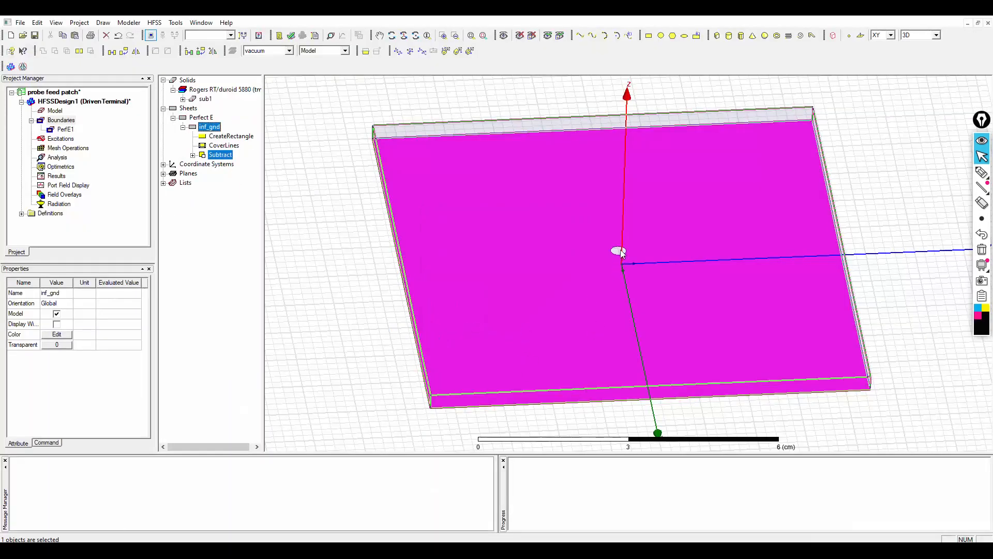
# Inspect the circular cut-out in the infinite ground from several angles, select the substrate, and collapse the inf_gnd history
pyautogui.moveTo(603, 332)
pyautogui.mouseDown()
pyautogui.moveTo(599, 408)
pyautogui.moveTo(603, 219)
pyautogui.moveTo(604, 267)
pyautogui.mouseUp()
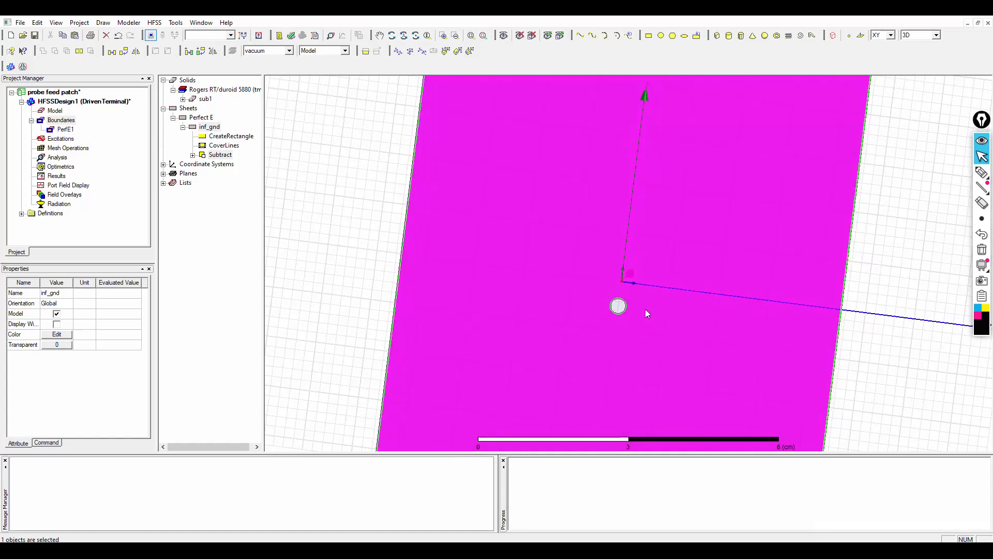
pyautogui.click(885, 266)
pyautogui.moveTo(721, 263); pyautogui.dragTo(667, 310)
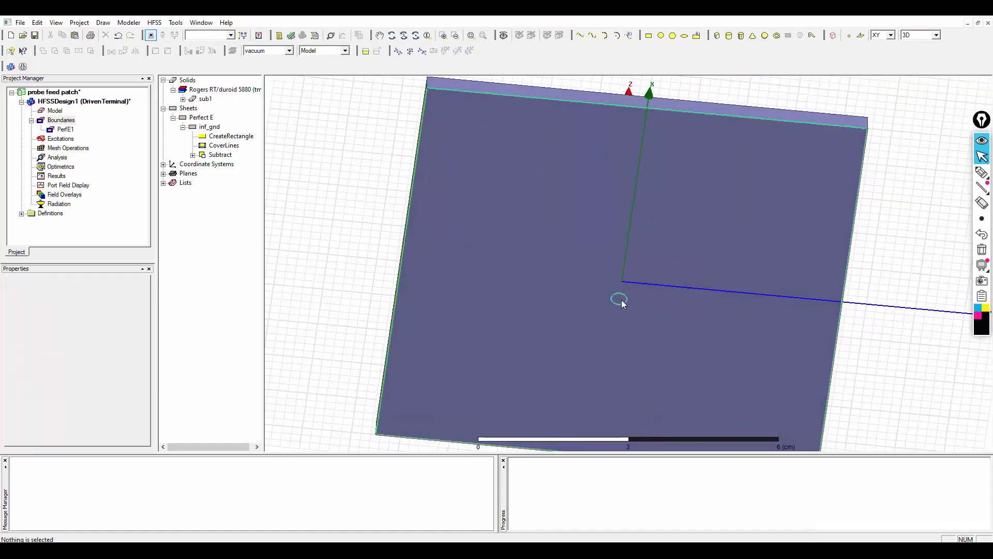
pyautogui.click(693, 260)
pyautogui.moveTo(745, 274); pyautogui.dragTo(700, 229)
pyautogui.click(715, 290)
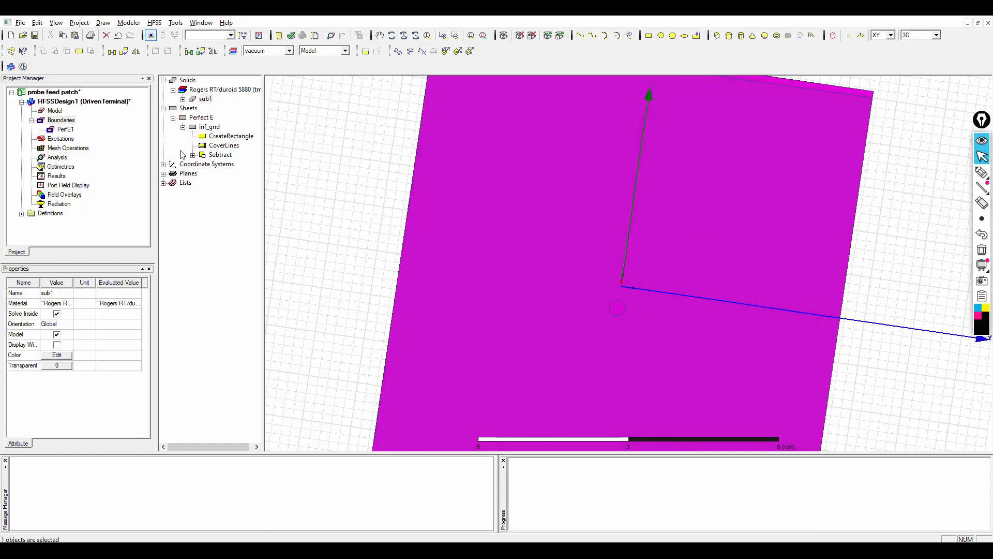
pyautogui.click(182, 127)
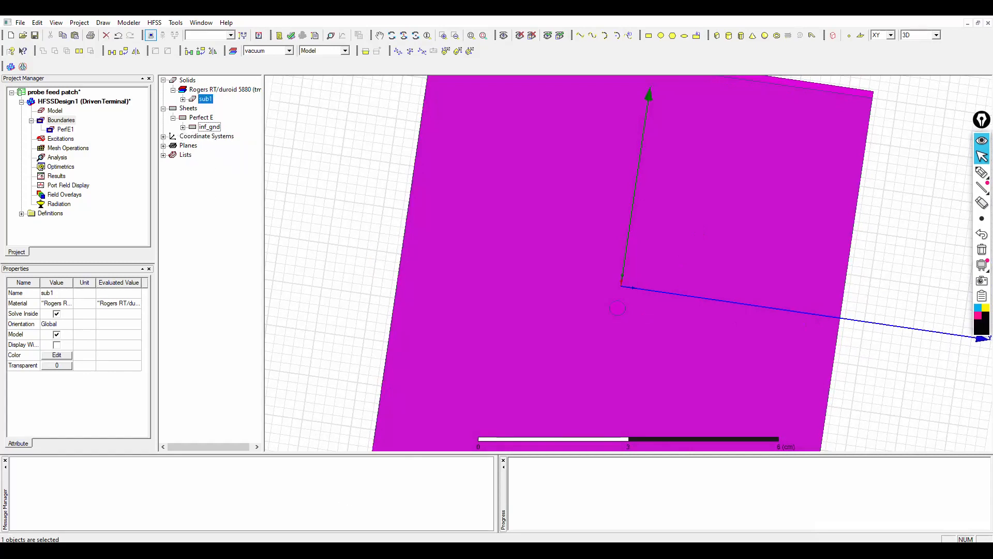
# Read the lab manual's Create Patch section, return to HFSS and draw a rectangle sheet about 4.5 by 2.5 cm beside the substrate
pyautogui.hotkey('alt', 'Tab')
pyautogui.scroll(-1, 438, 429)
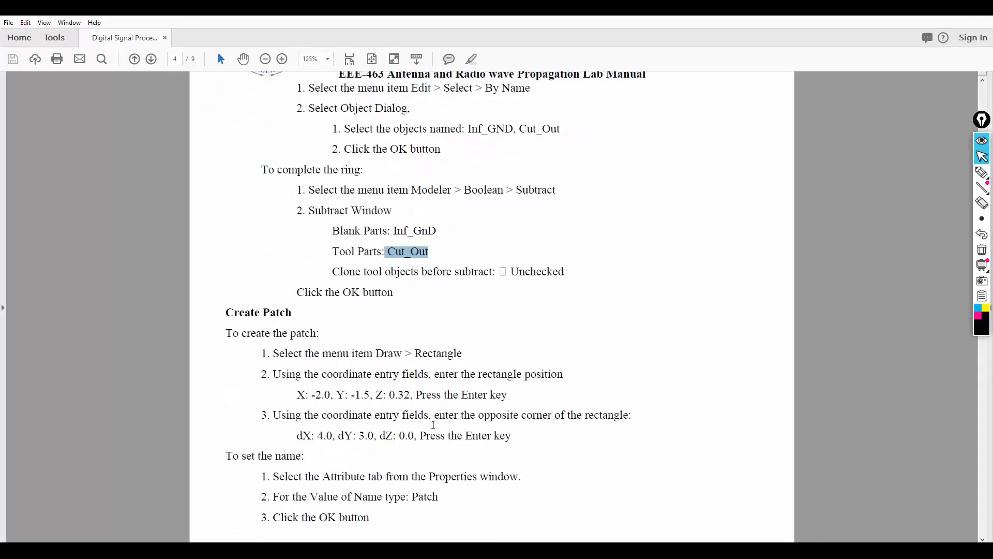
pyautogui.scroll(-3, 491, 379)
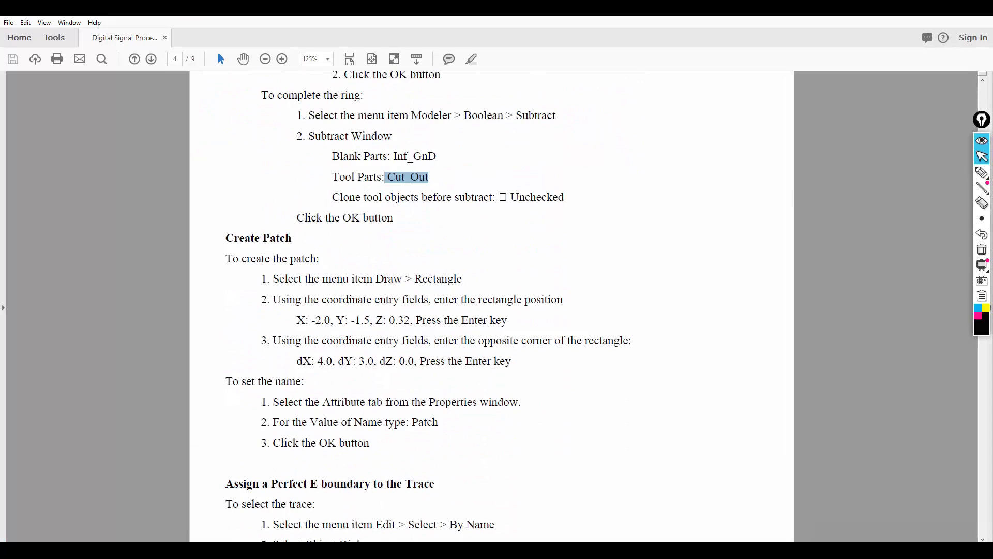
pyautogui.hotkey('alt', 'Tab')
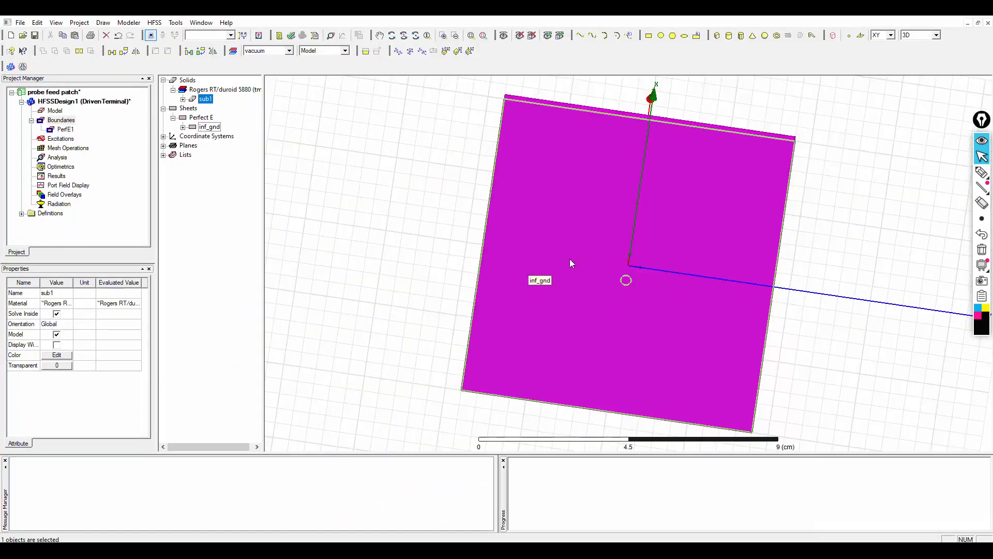
pyautogui.keyDown('alt'); pyautogui.moveTo(587, 262); pyautogui.dragTo(549, 360); pyautogui.keyUp('alt')
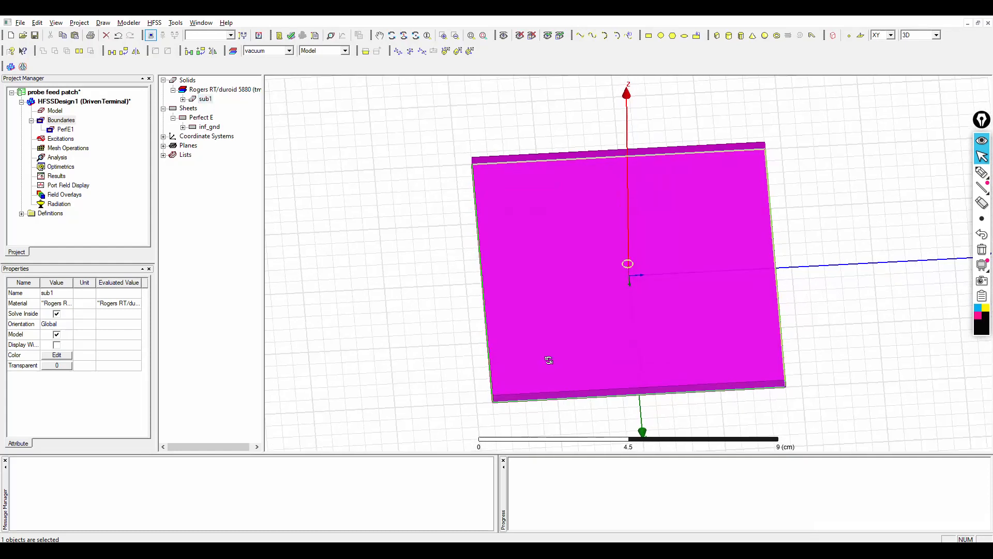
pyautogui.click(648, 35)
pyautogui.click(393, 180)
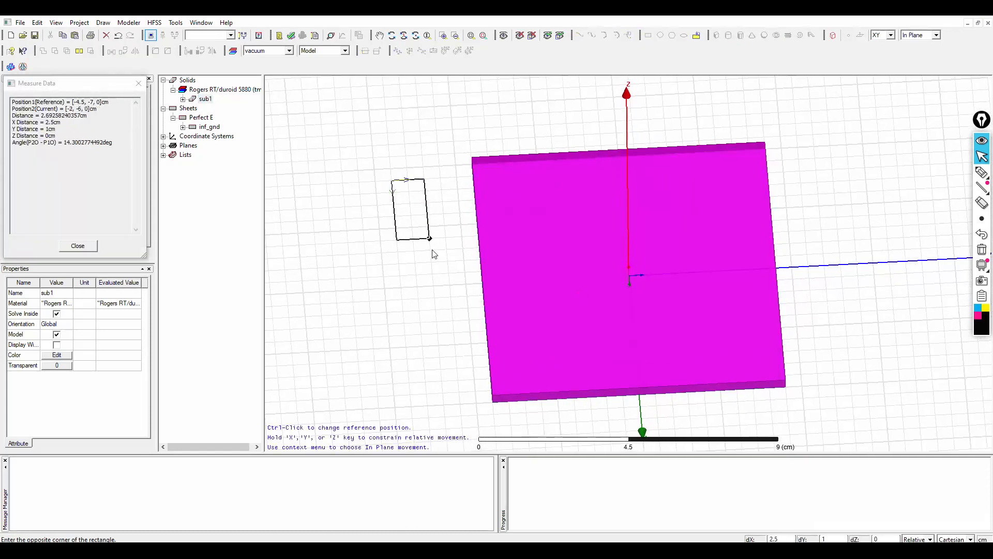
pyautogui.click(483, 284)
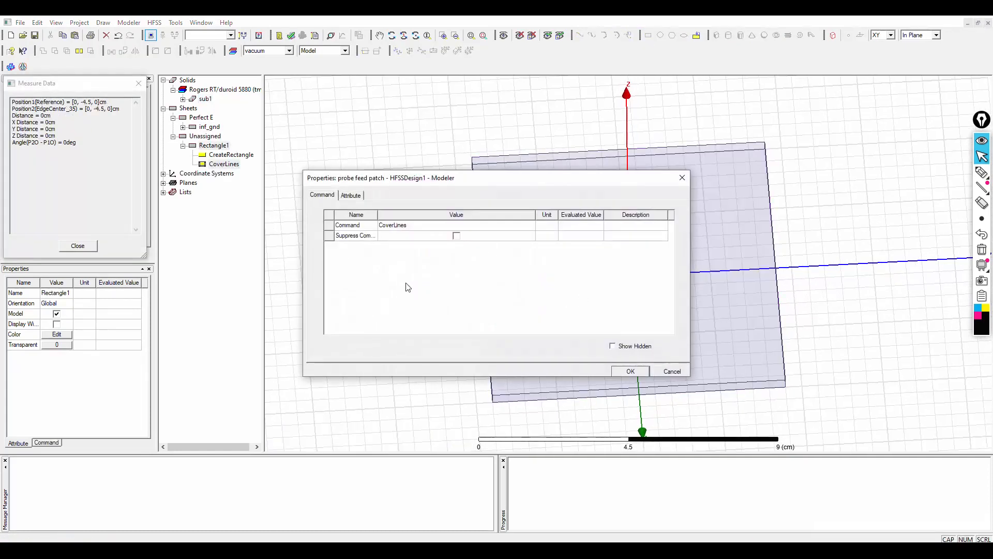
pyautogui.click(631, 371)
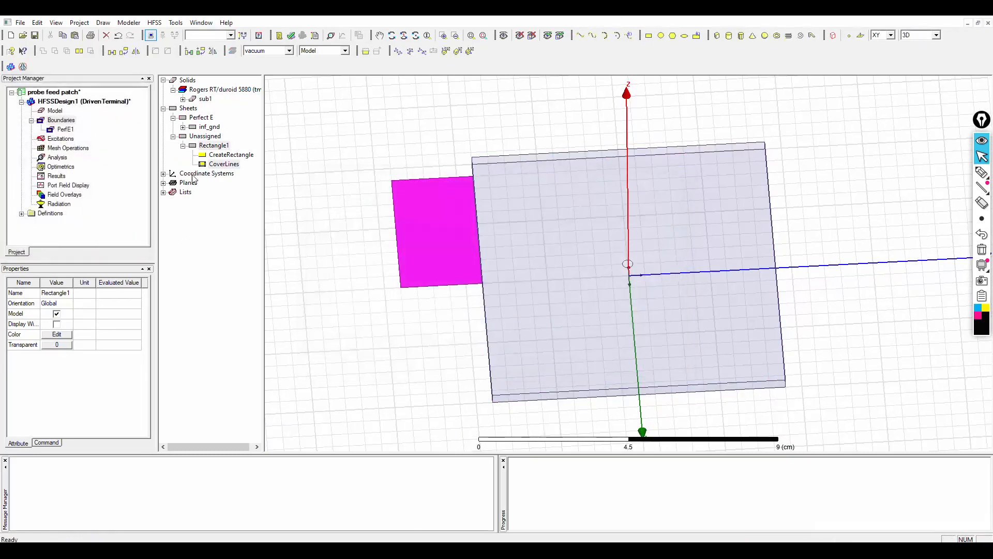
# Set the new rectangle's position to -2,-1.5,0.32 cm, checking the coordinates in the lab manual
pyautogui.click(226, 209)
pyautogui.click(227, 155)
pyautogui.doubleClick(228, 155)
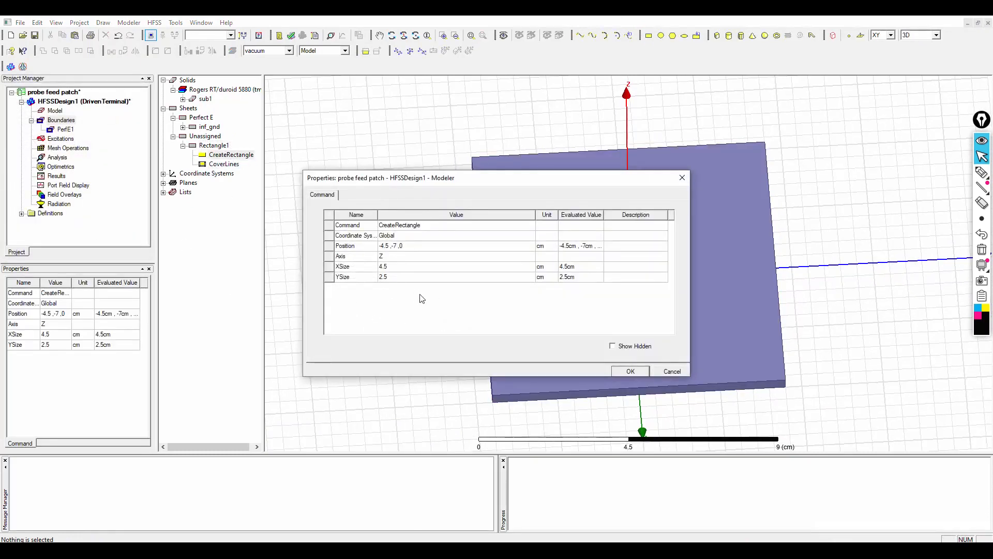
pyautogui.hotkey('alt', 'Tab')
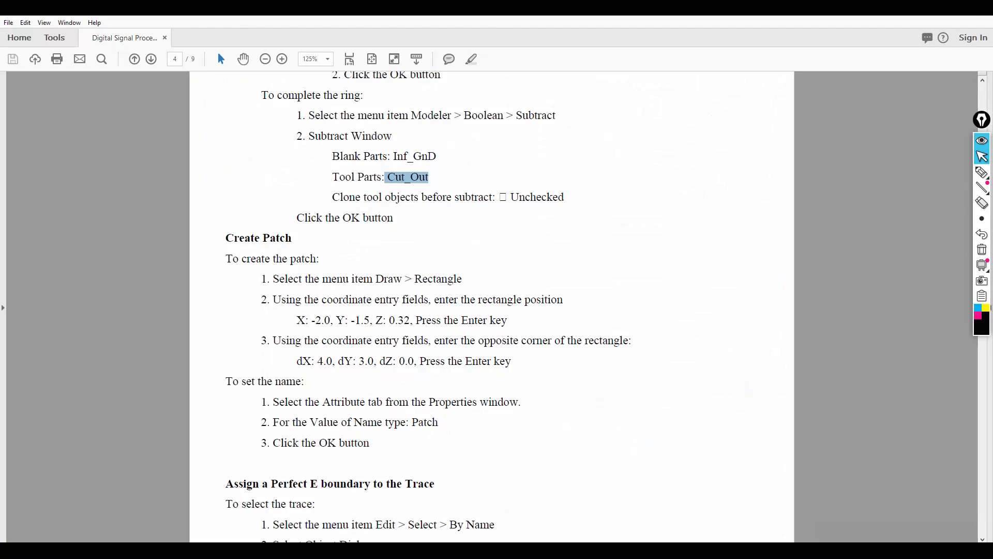
pyautogui.hotkey('alt', 'Tab')
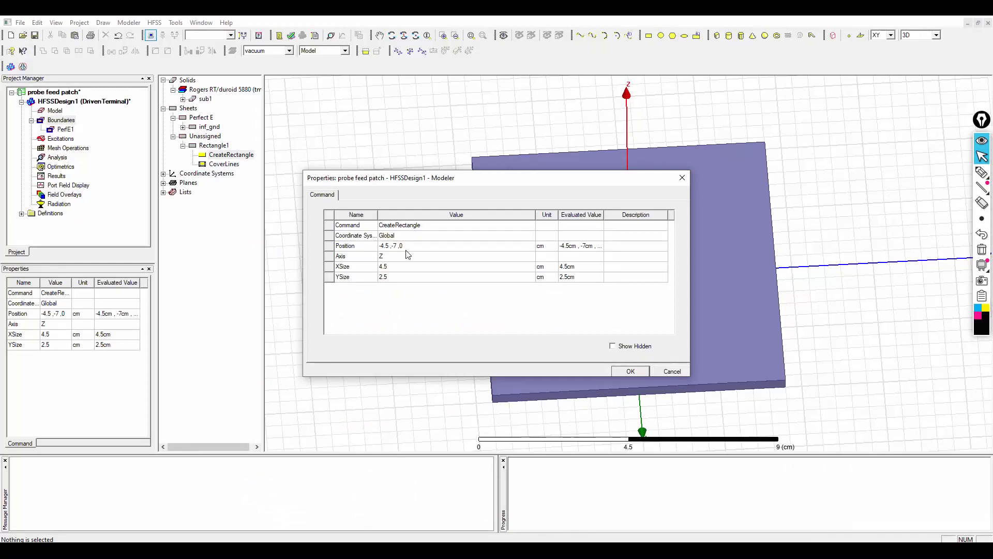
pyautogui.click(409, 246)
pyautogui.write('-2,-1.5,')
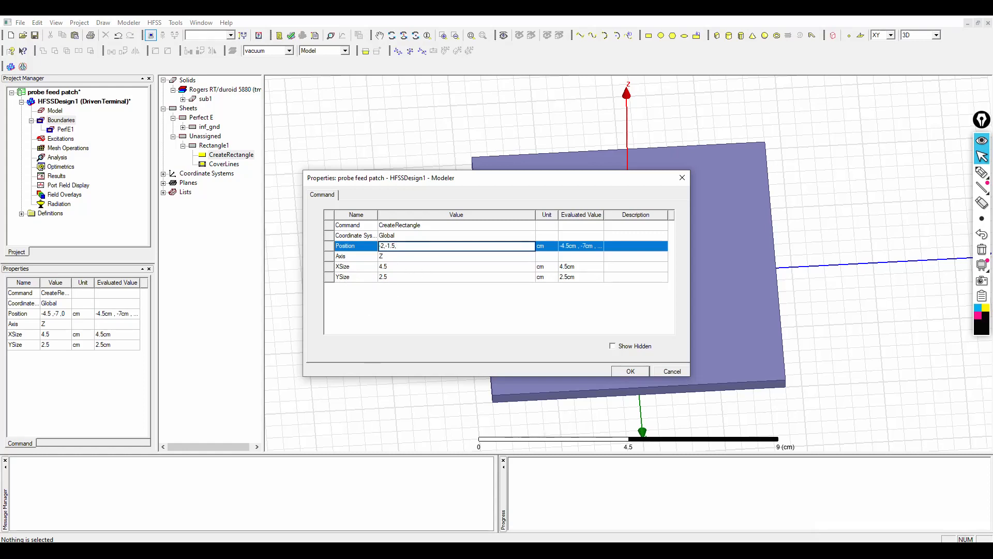
pyautogui.click(944, 532)
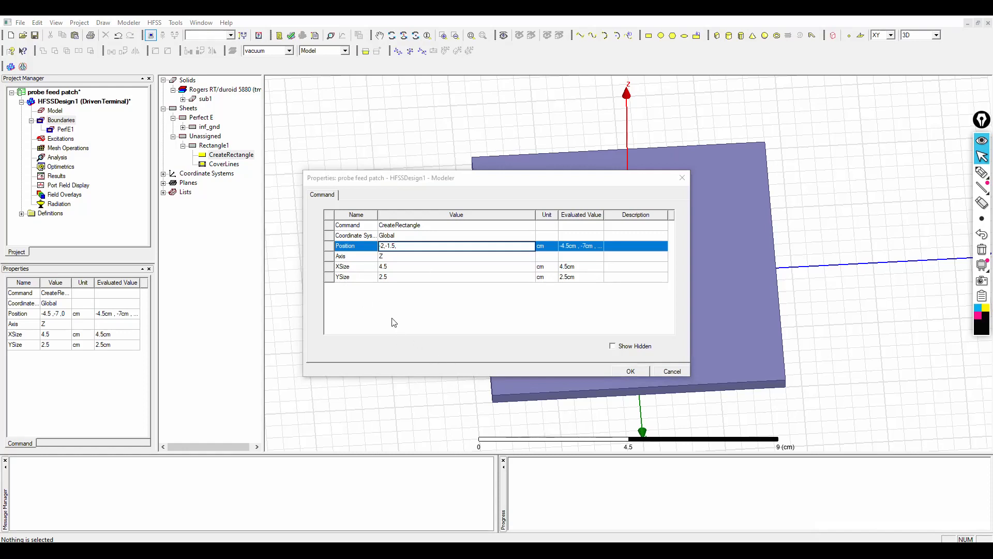
pyautogui.click(369, 551)
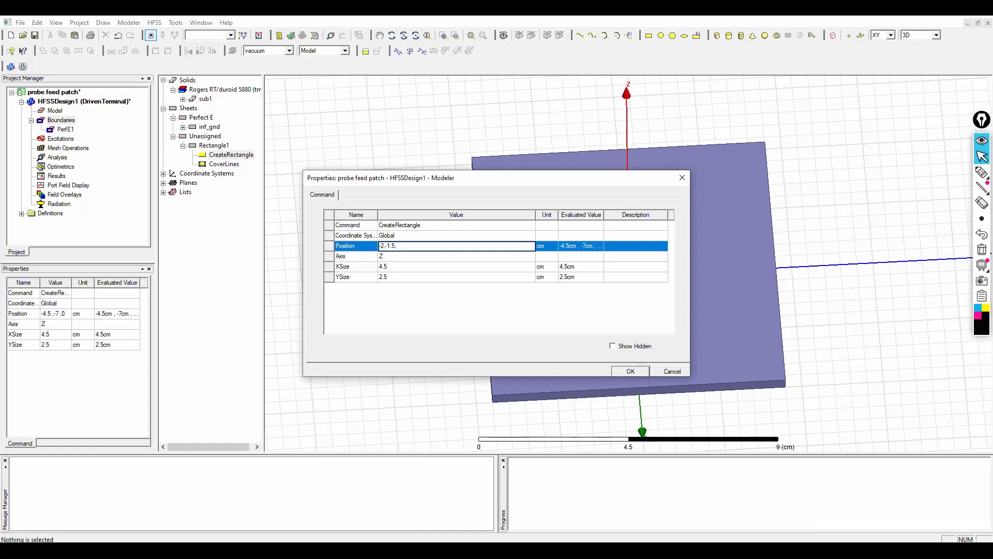
pyautogui.hotkey('alt', 'Tab')
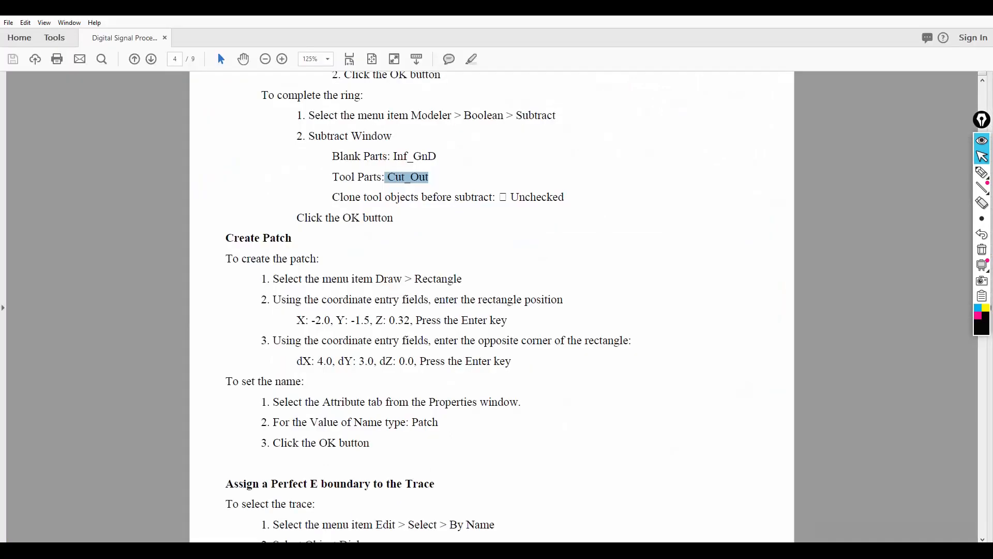
pyautogui.hotkey('alt', 'Tab')
pyautogui.write('0,')
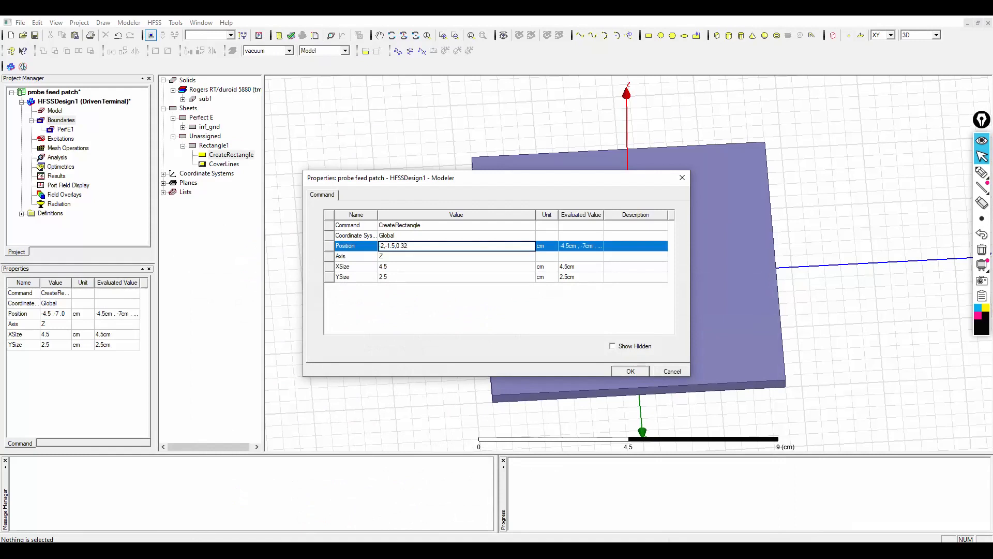
# Check the patch dimensions in the lab manual and set the rectangle's XSize to 4 cm and YSize to 3 cm
pyautogui.hotkey('alt', 'Tab')
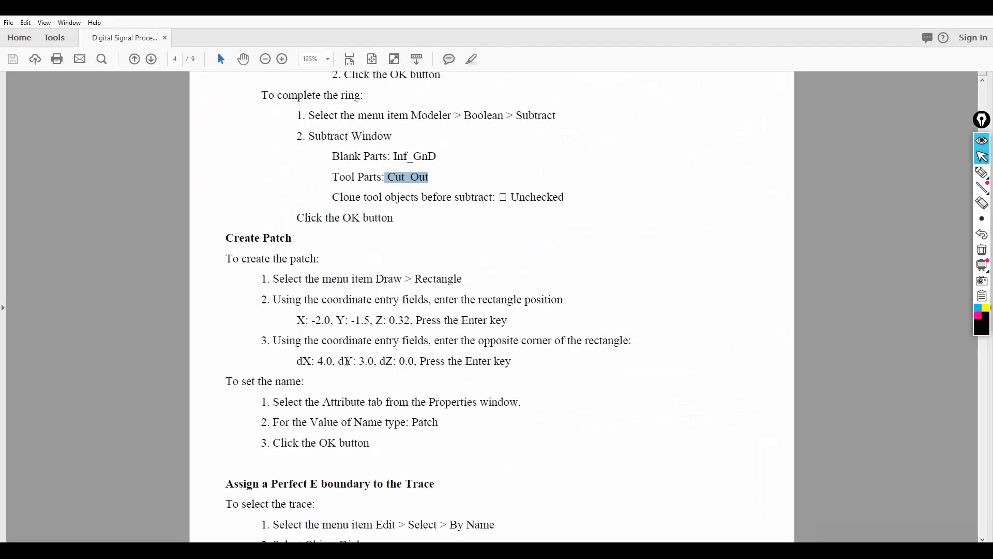
pyautogui.hotkey('alt', 'Tab')
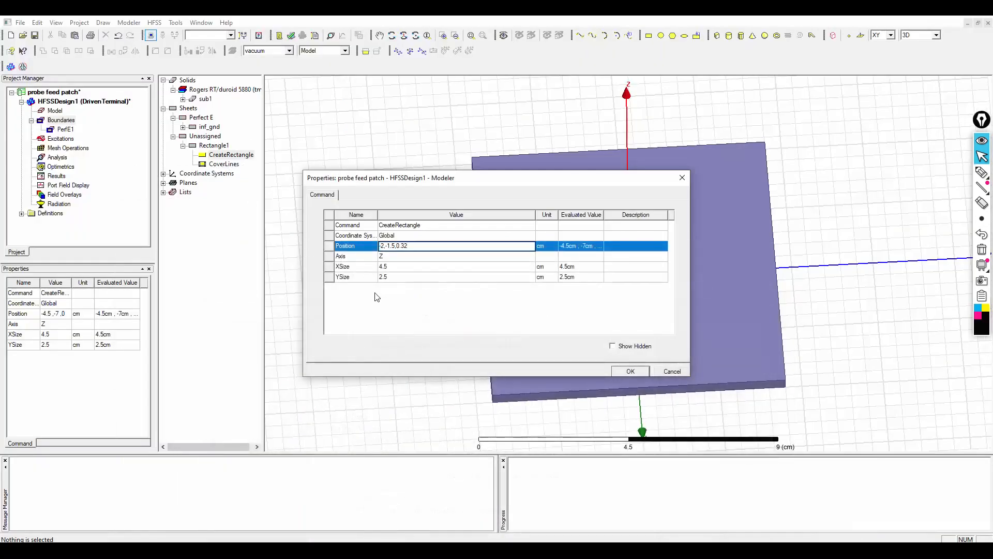
pyautogui.click(393, 267)
pyautogui.write('4')
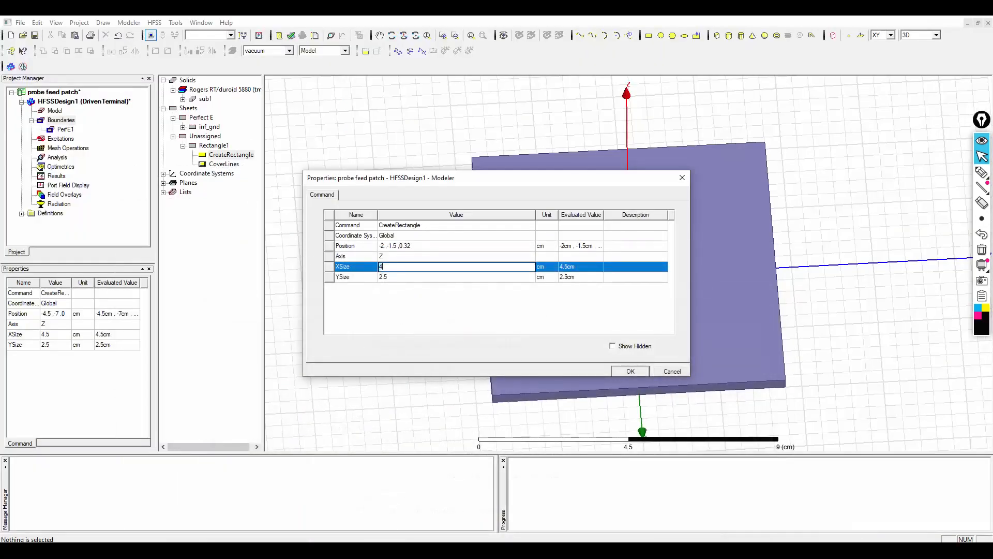
pyautogui.click(397, 274)
pyautogui.write('3')
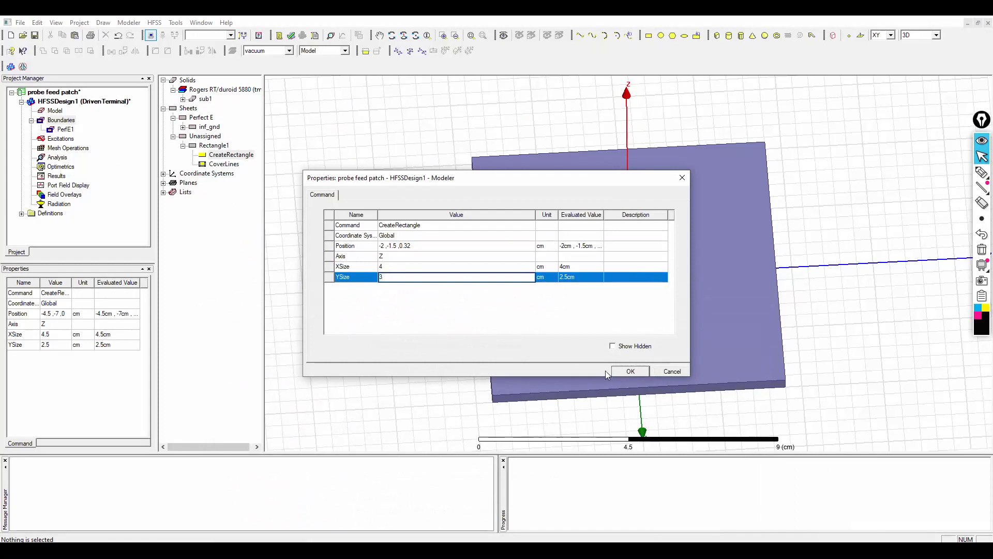
pyautogui.click(621, 371)
# Inspect the patch rectangle's placement above the substrate from another angle and leave it selected
pyautogui.click(648, 300)
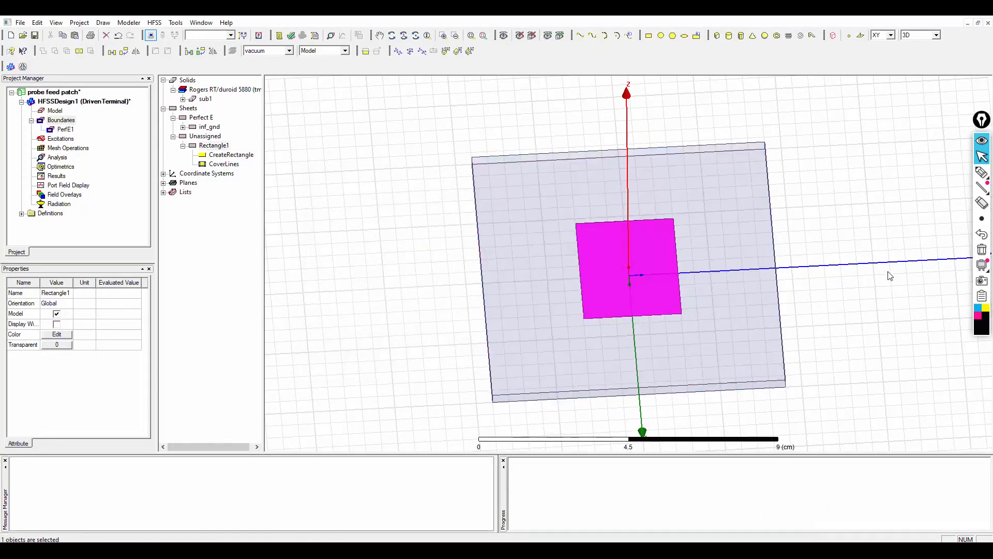
pyautogui.click(889, 276)
pyautogui.keyDown('alt'); pyautogui.moveTo(705, 371); pyautogui.dragTo(679, 333); pyautogui.keyUp('alt')
pyautogui.click(675, 330)
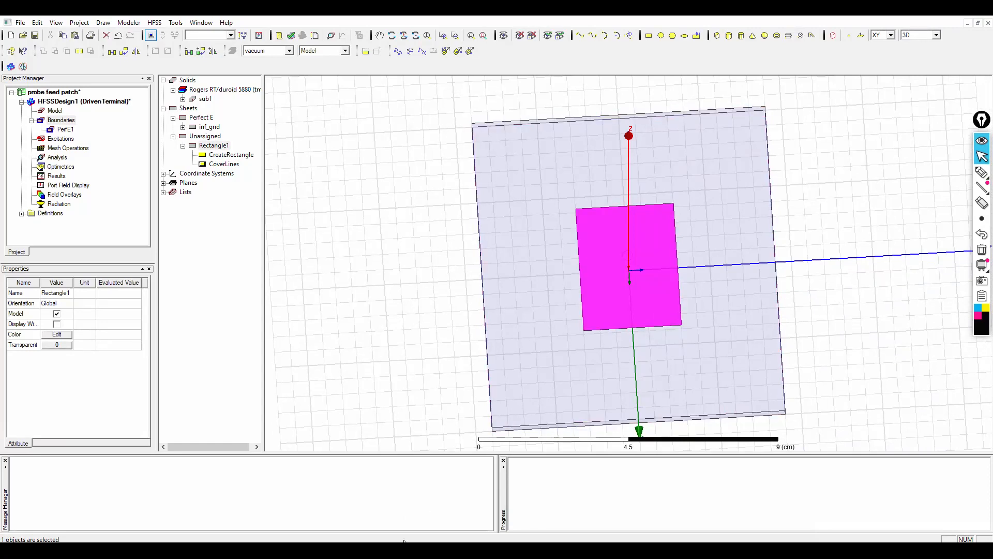
# Read the lab manual's sections on naming the patch, assigning its Perfect E boundary and setting the default material, and return to HFSS
pyautogui.moveTo(394, 551)
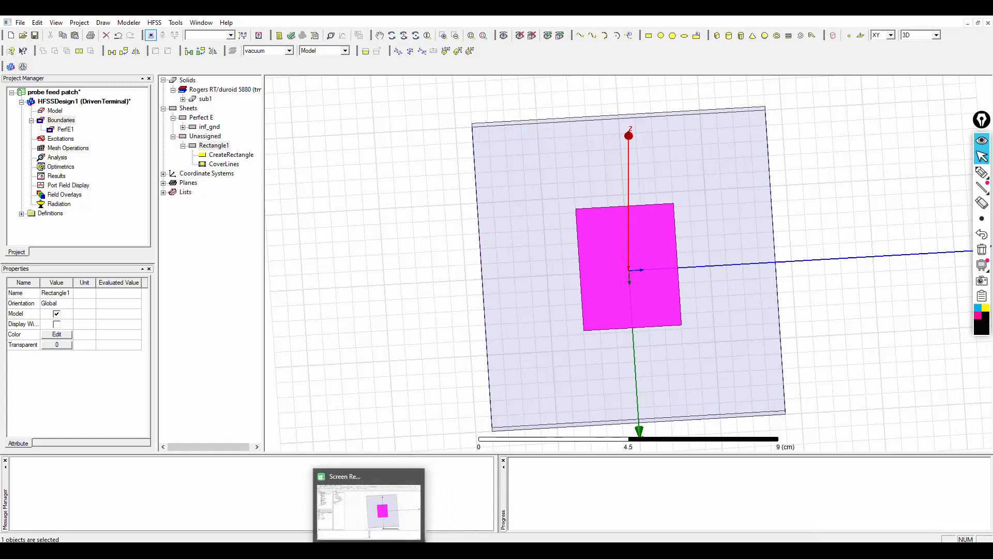
pyautogui.click(394, 551)
pyautogui.scroll(-1, 408, 339)
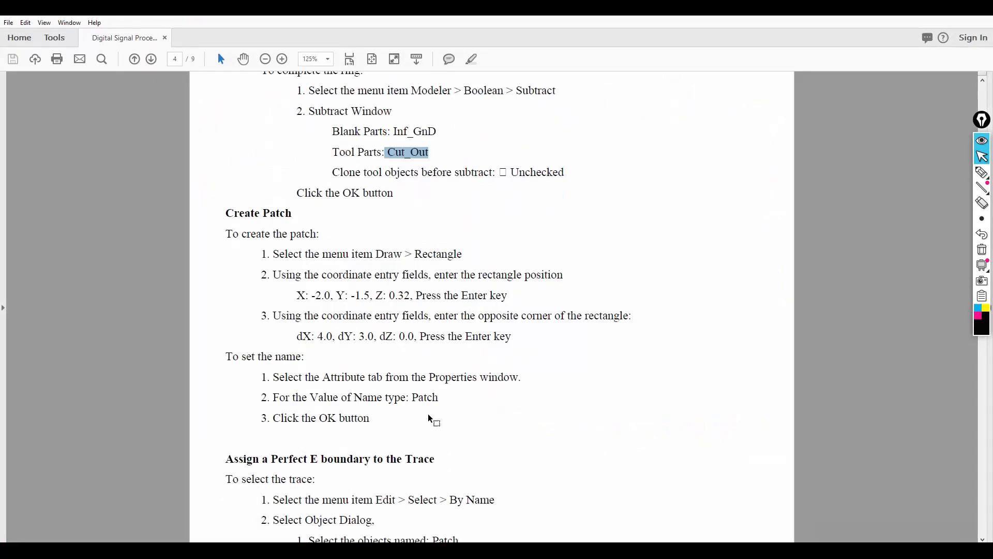
pyautogui.scroll(-2, 429, 417)
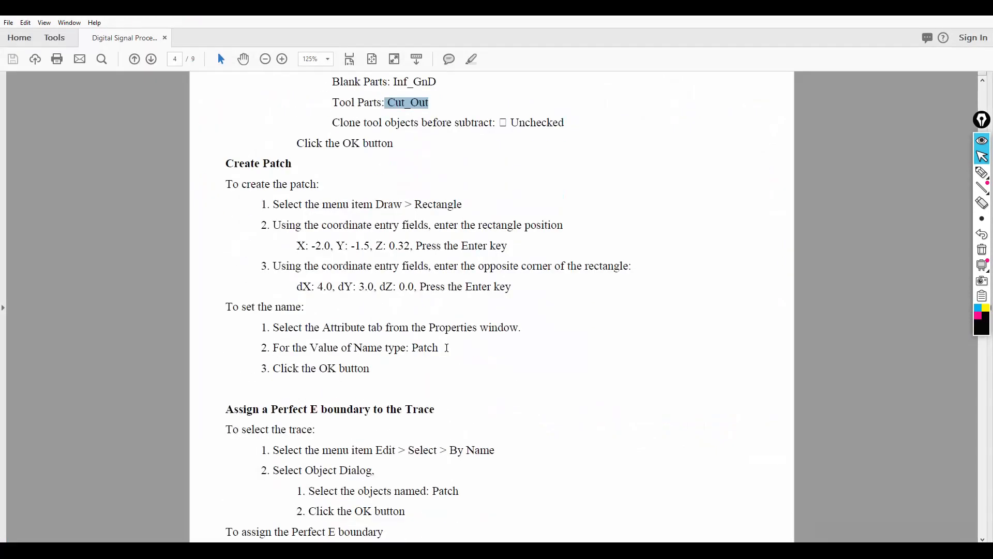
pyautogui.scroll(-5, 447, 349)
pyautogui.scroll(-1, 448, 349)
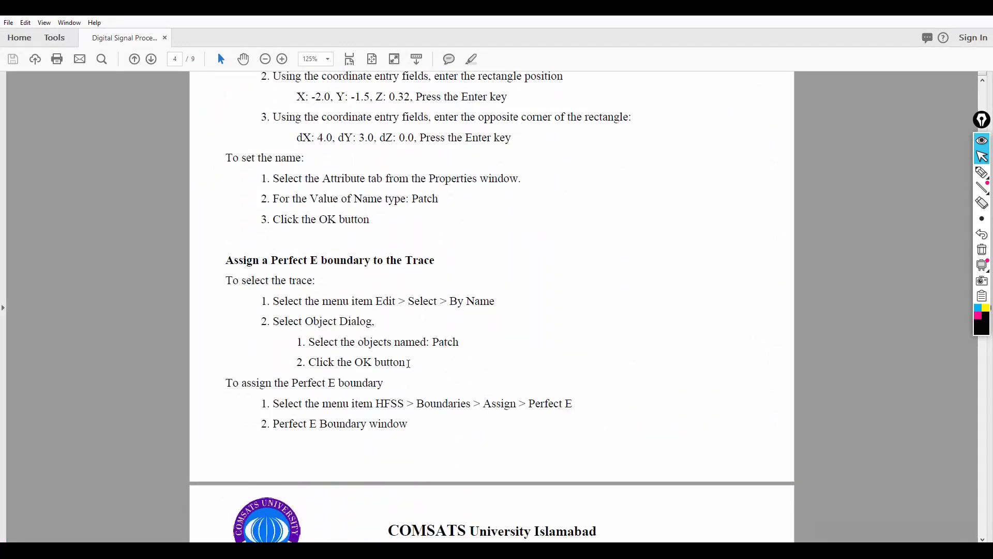
pyautogui.scroll(-4, 335, 413)
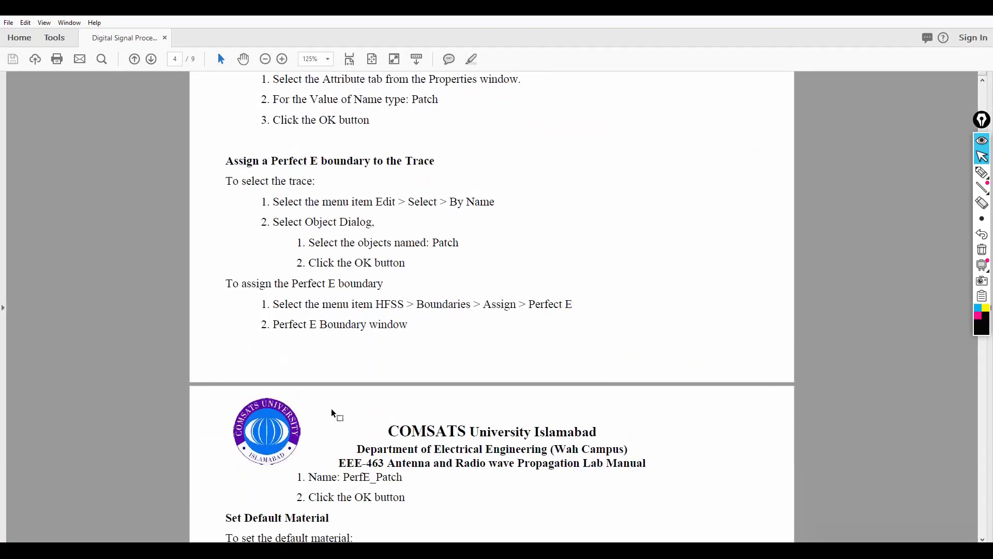
pyautogui.scroll(-5, 373, 396)
pyautogui.scroll(-2, 379, 388)
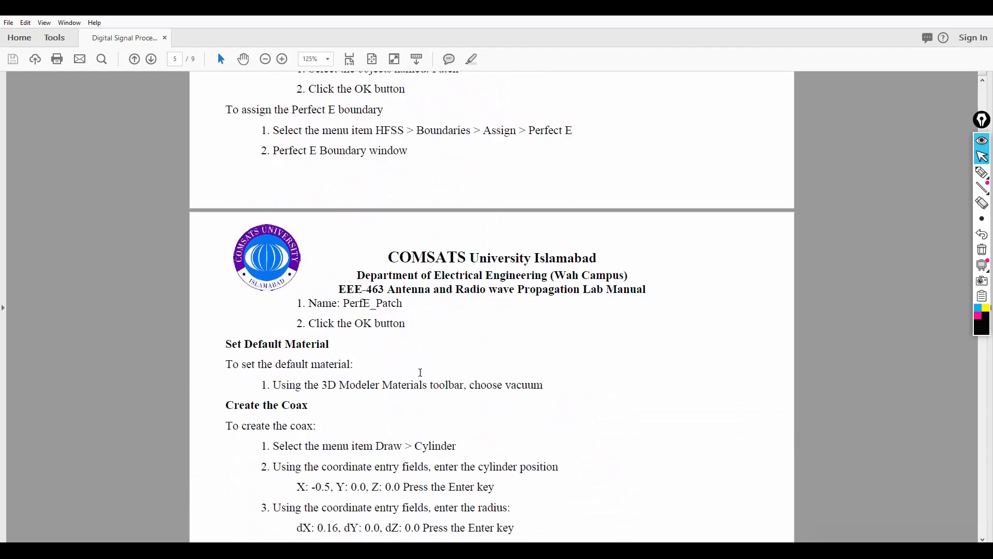
pyautogui.moveTo(982, 188)
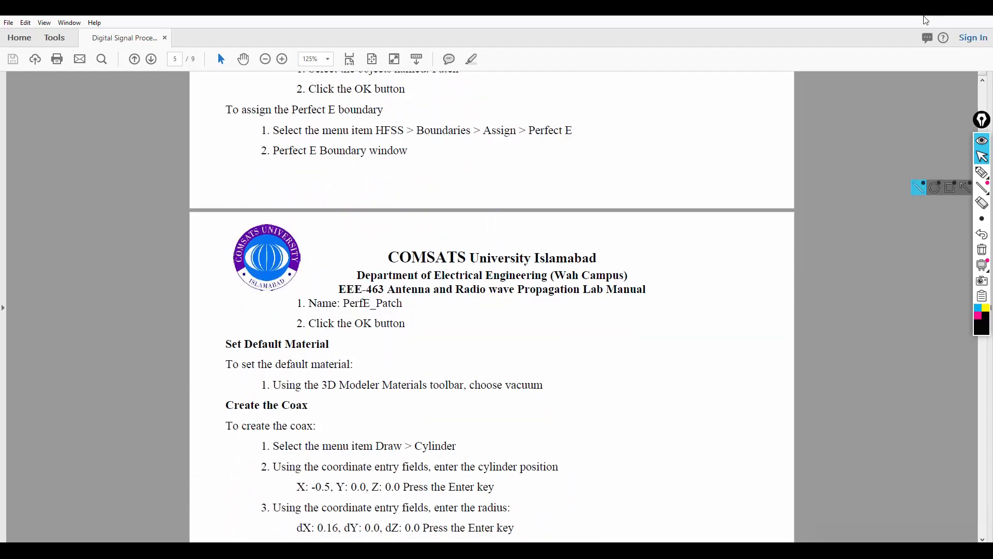
pyautogui.hotkey('alt', 'Tab')
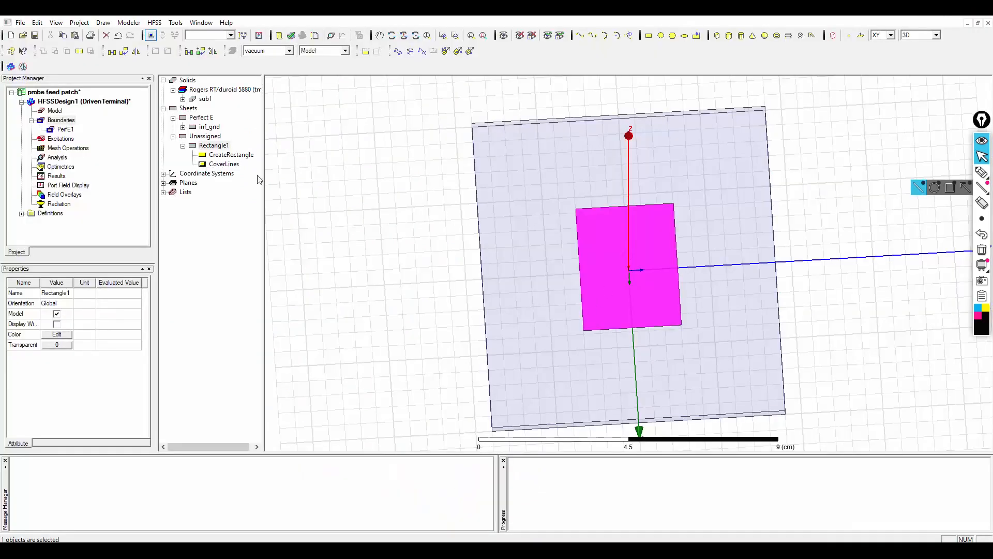
# Rename the patch rectangle as Ptach
pyautogui.click(211, 145)
pyautogui.doubleClick(212, 146)
pyautogui.click(399, 225)
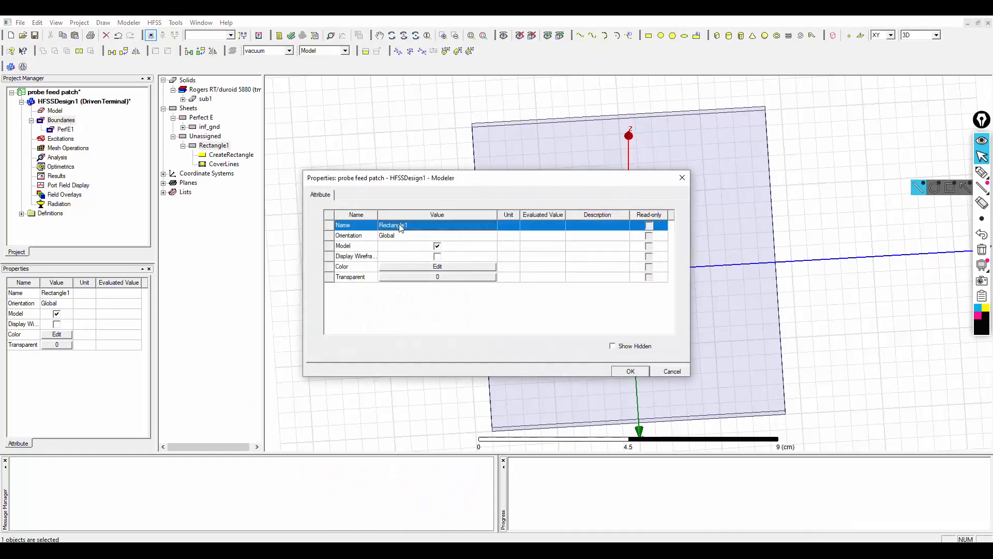
pyautogui.write('Ptach')
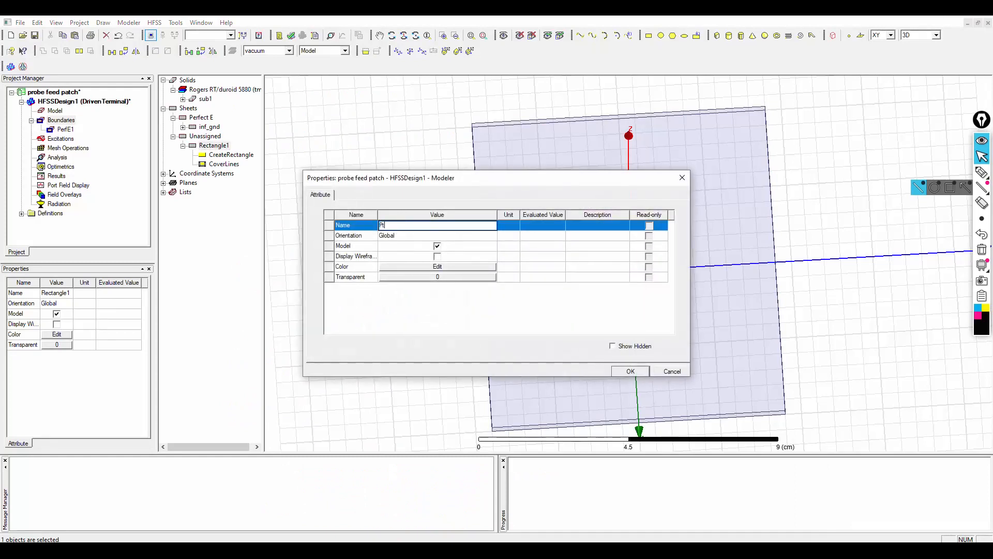
pyautogui.click(627, 371)
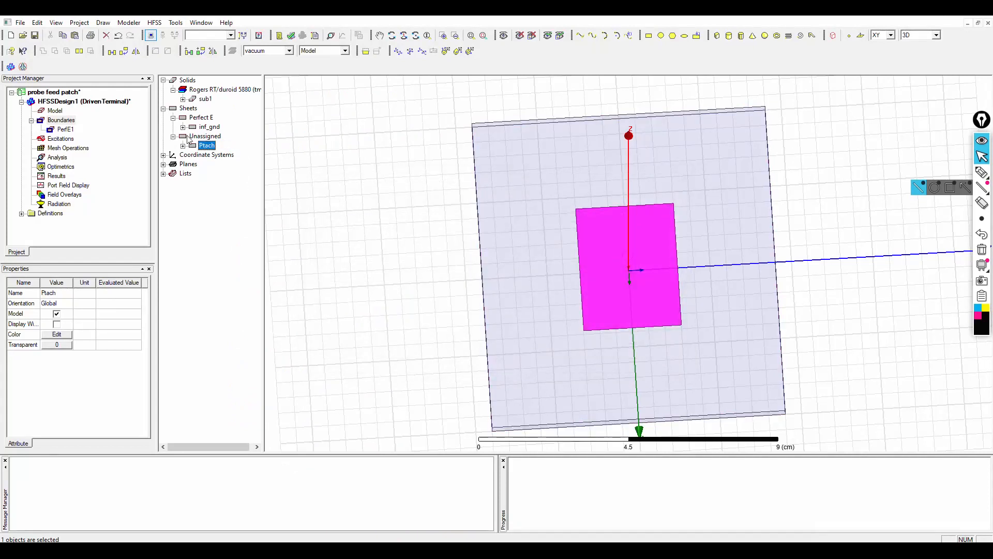
# Assign a Perfect E boundary with the default name to the Ptach sheet, leaving Infinite Ground Plane off
pyautogui.click(190, 137)
pyautogui.click(174, 136)
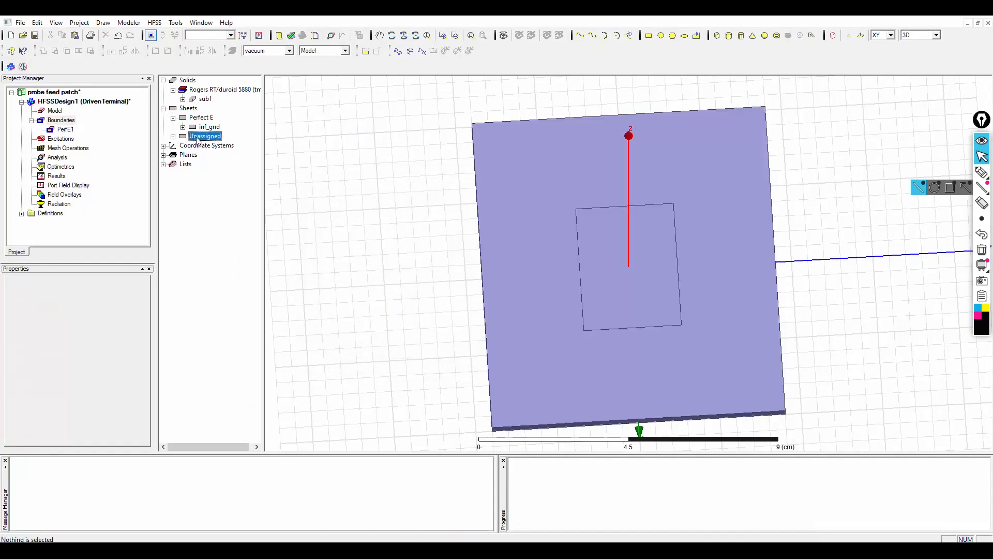
pyautogui.click(173, 136)
pyautogui.click(203, 146)
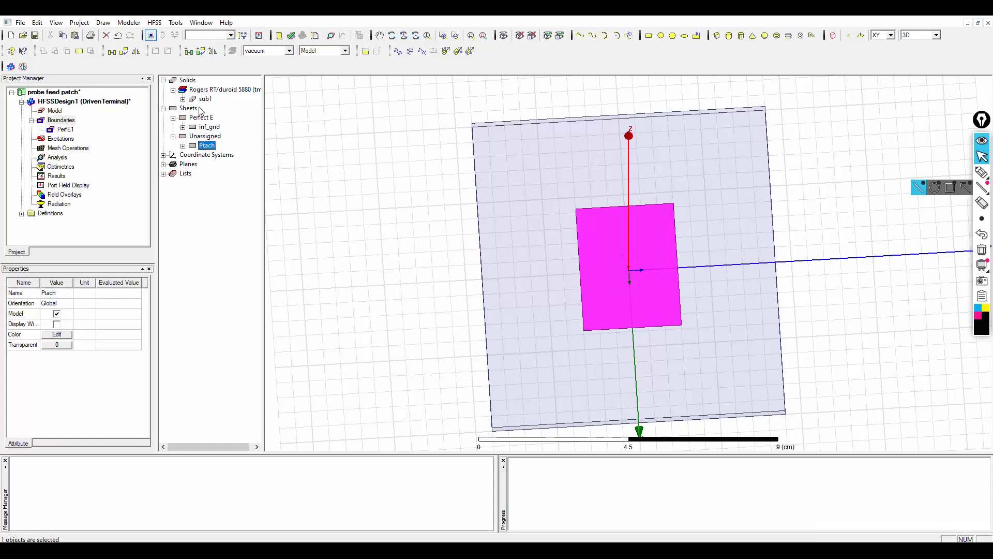
pyautogui.click(182, 145)
pyautogui.click(209, 157)
pyautogui.rightClick(202, 145)
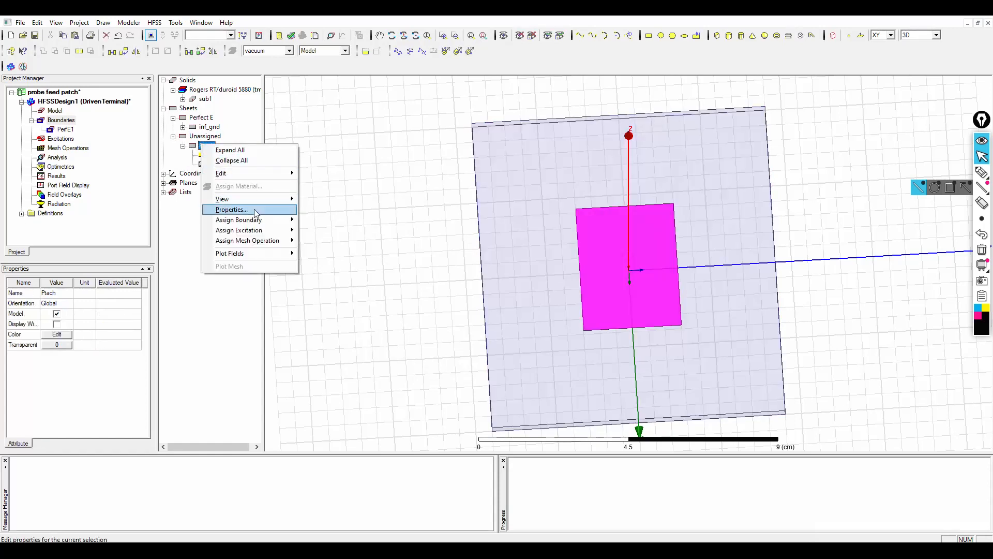
pyautogui.moveTo(243, 219)
pyautogui.click(331, 218)
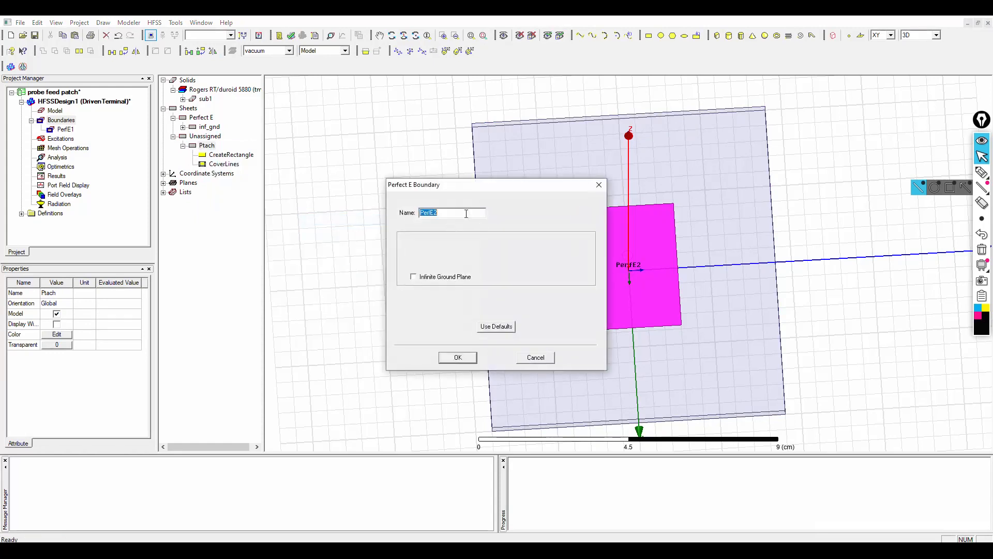
pyautogui.click(457, 357)
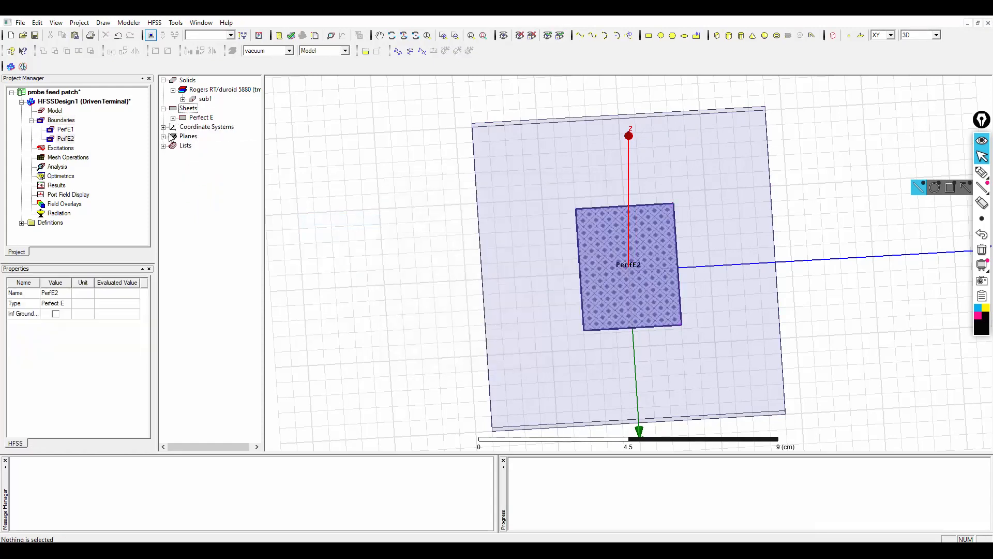
# Examine which sheets the Perfect E group contains and which areas the PerfE1 and PerfE2 boundaries cover in the model
pyautogui.click(247, 202)
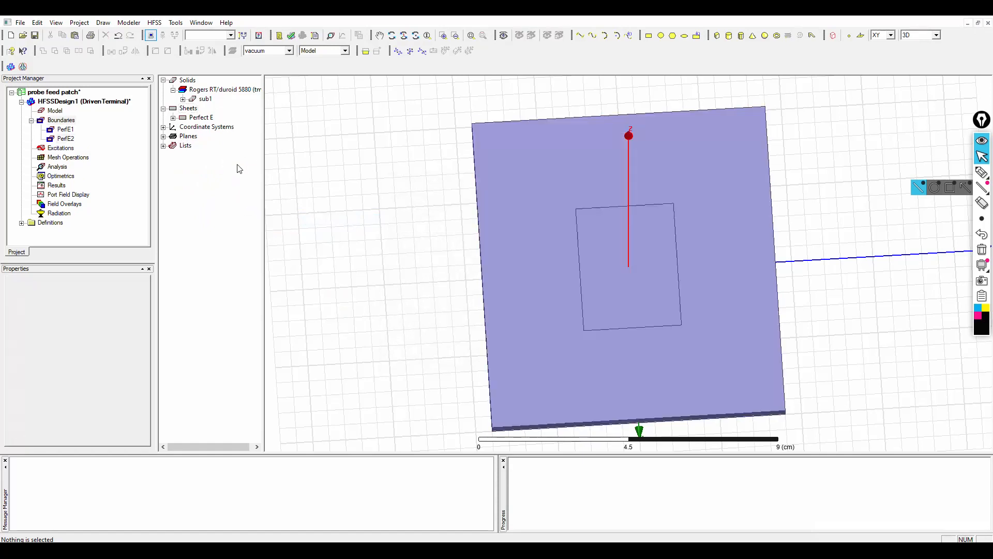
pyautogui.click(174, 118)
pyautogui.click(183, 136)
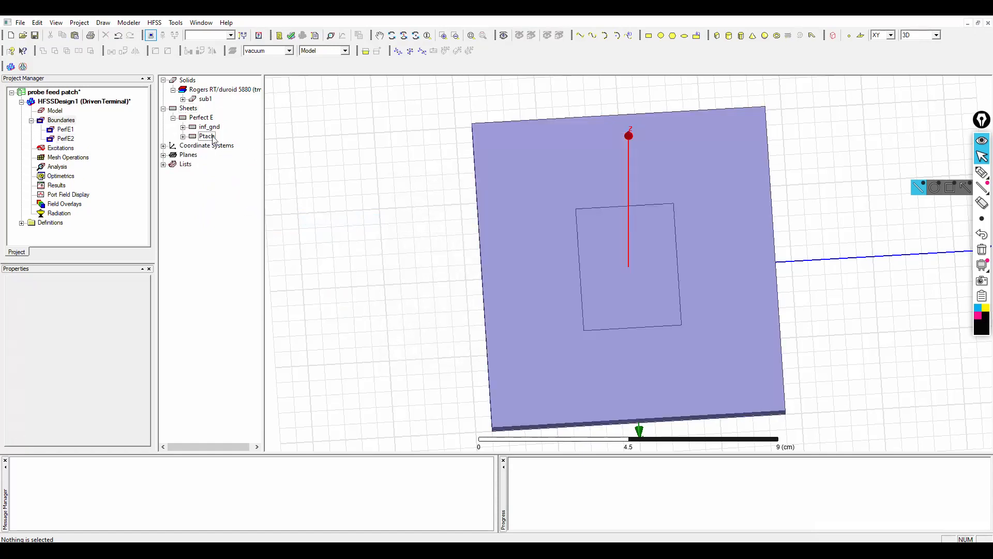
pyautogui.click(206, 136)
pyautogui.click(210, 127)
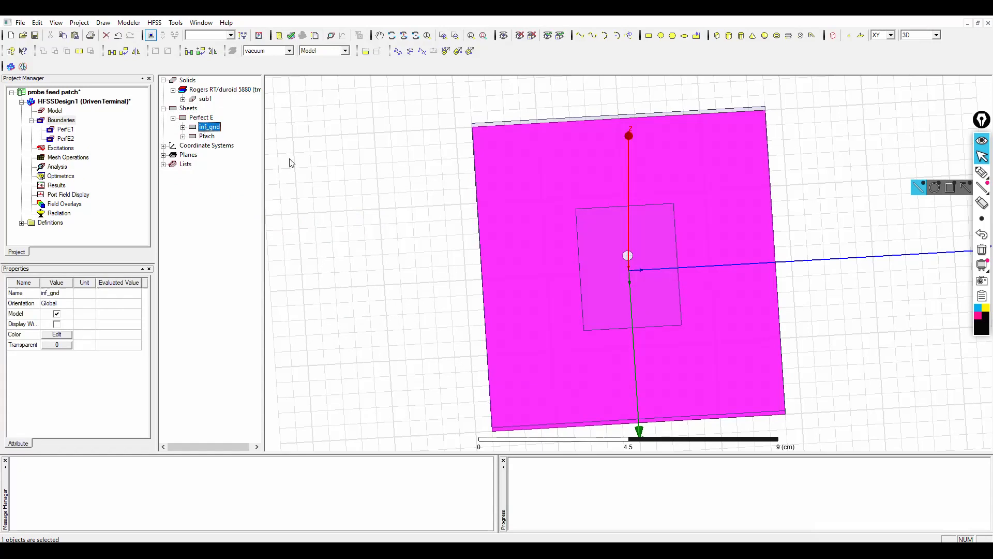
pyautogui.click(331, 266)
pyautogui.click(206, 136)
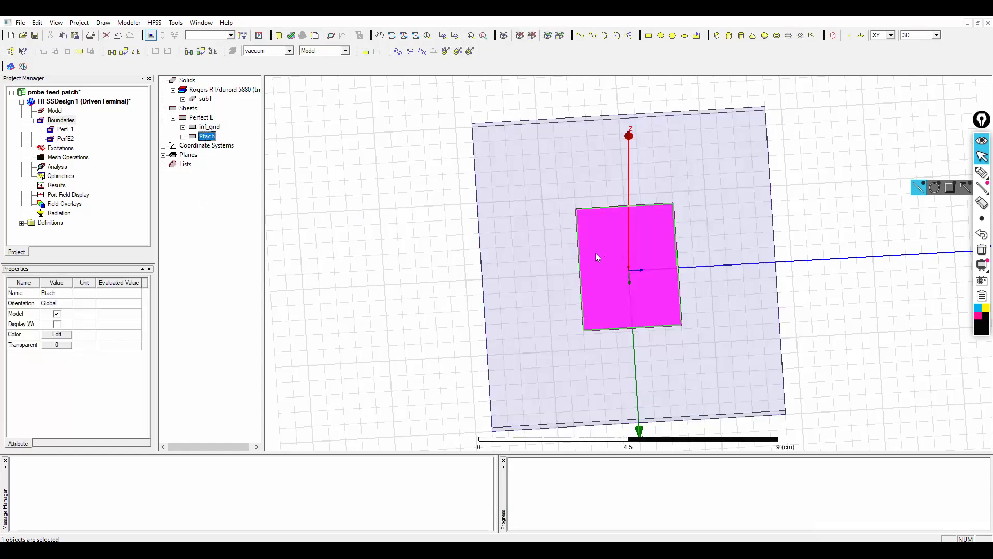
pyautogui.click(65, 130)
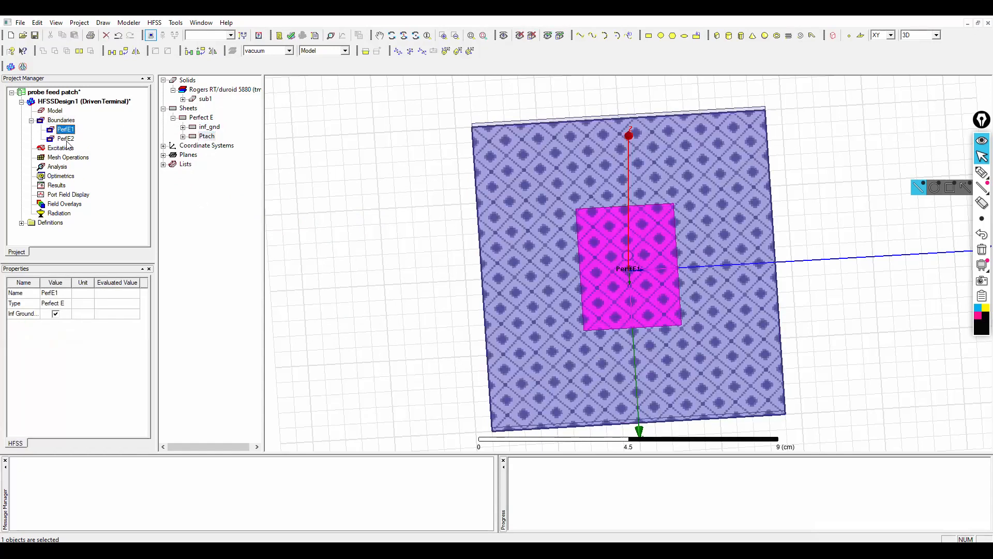
pyautogui.click(65, 140)
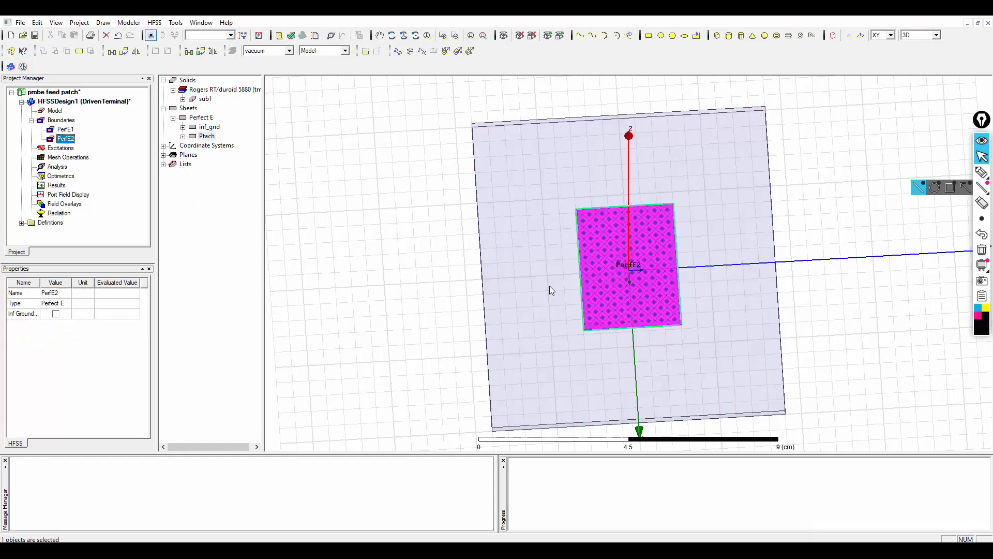
pyautogui.click(399, 338)
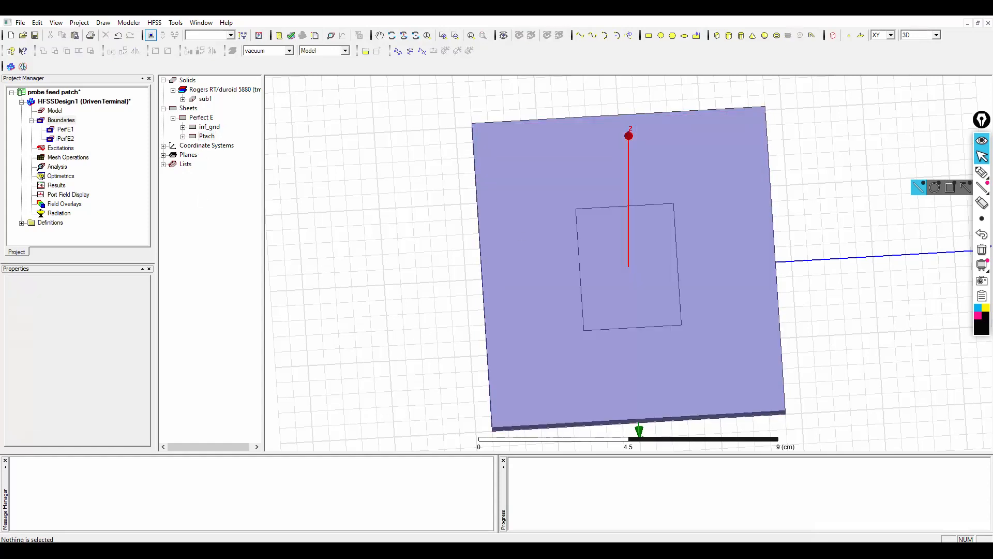
# Read the lab manual's Create the Coax section for the cylinder's position, radius, height and name
pyautogui.click(414, 505)
pyautogui.scroll(-1, 368, 439)
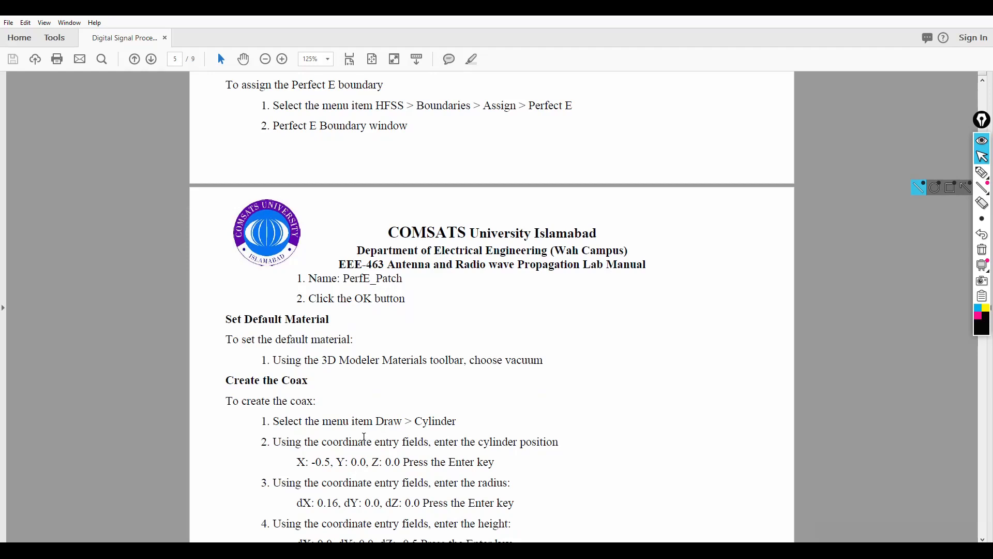
pyautogui.scroll(-3, 364, 437)
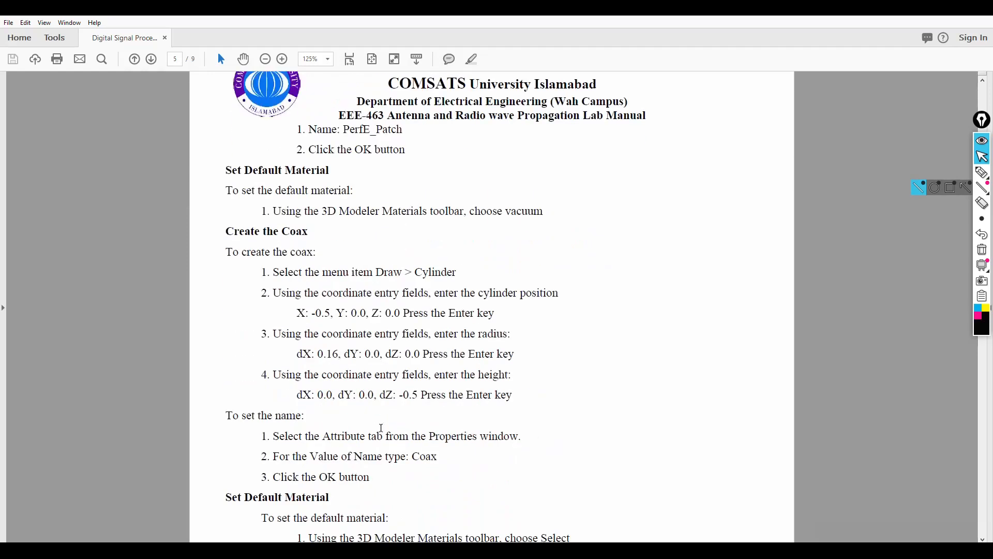
pyautogui.click(982, 140)
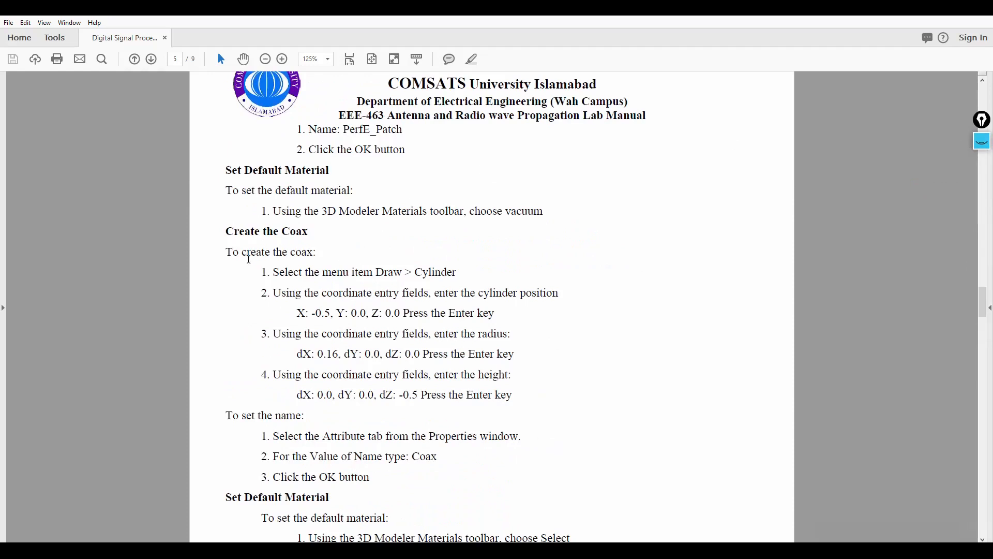
pyautogui.moveTo(226, 252); pyautogui.dragTo(301, 258)
pyautogui.click(405, 259)
pyautogui.scroll(-1, 383, 308)
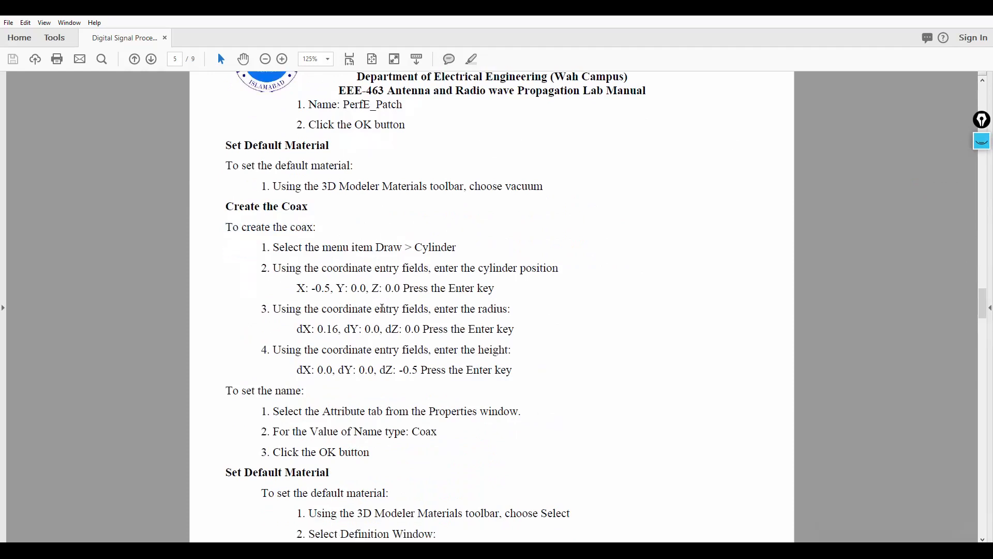
pyautogui.scroll(-1, 357, 341)
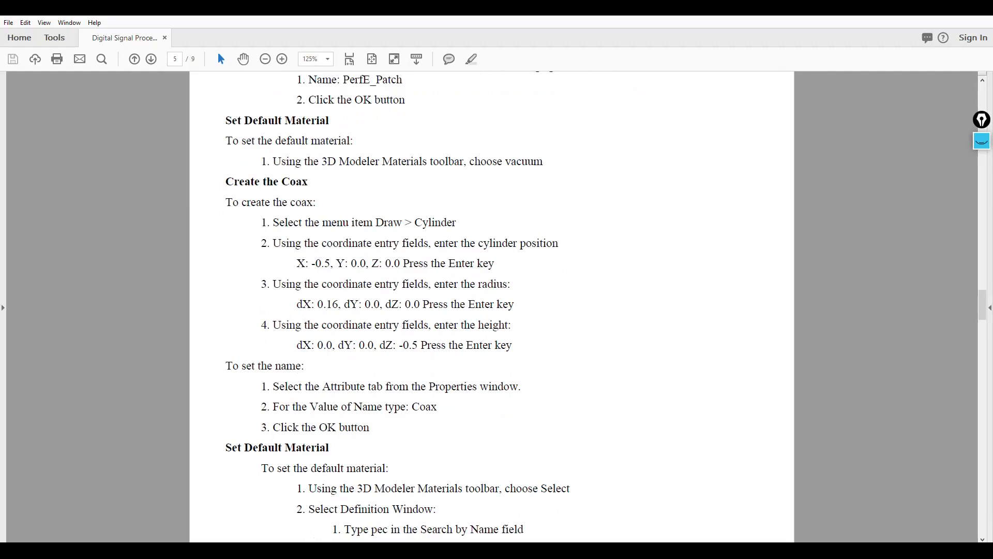
# Return to HFSS and draw a vacuum cylinder about 1.12 cm in radius and 15.5 cm high beside the substrate
pyautogui.moveTo(399, 550)
pyautogui.click(376, 526)
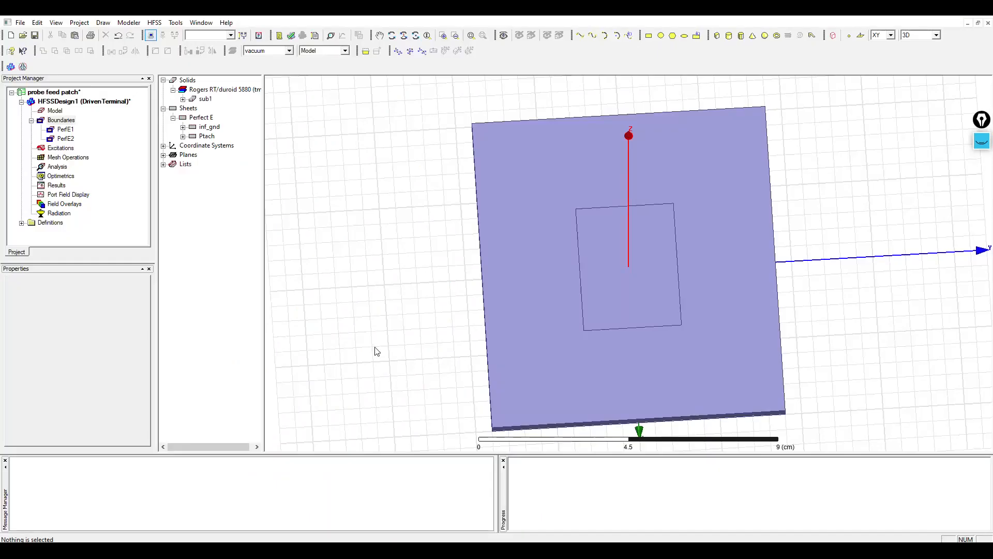
pyautogui.click(729, 35)
pyautogui.click(364, 224)
pyautogui.click(382, 253)
pyautogui.click(393, 217)
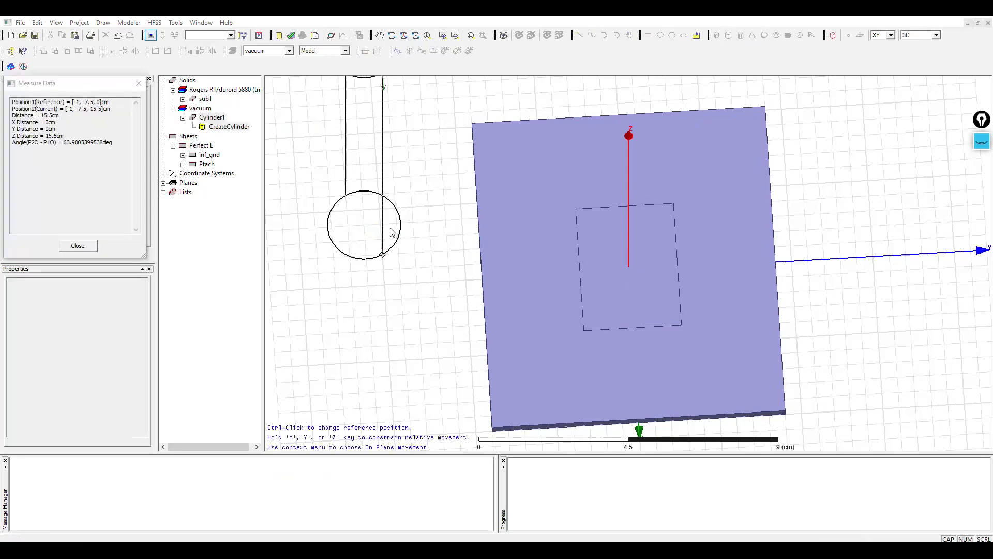
pyautogui.click(412, 249)
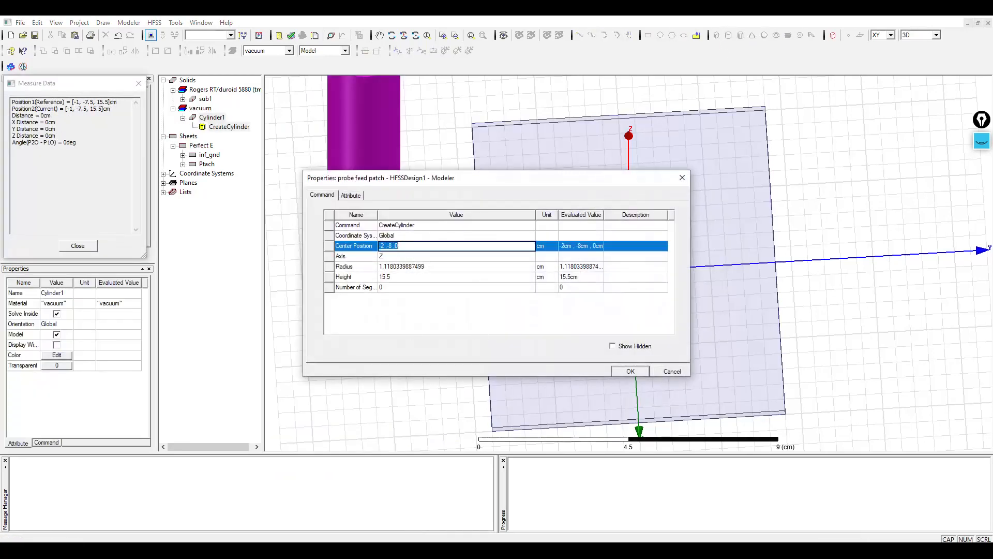
# Check the coax position in the lab manual, then set the cylinder's center position to -0.5, 0, 0 cm in HFSS
pyautogui.moveTo(369, 551)
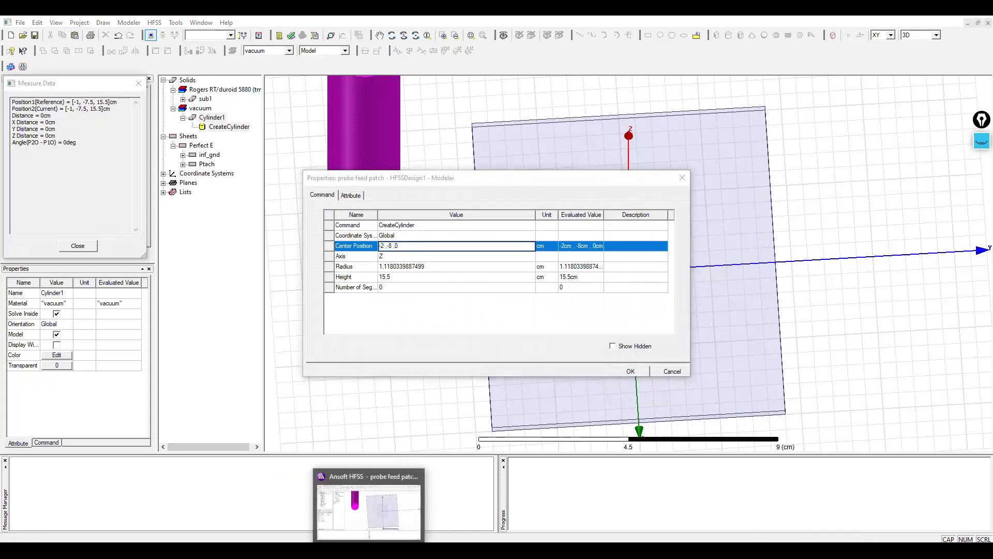
pyautogui.click(393, 507)
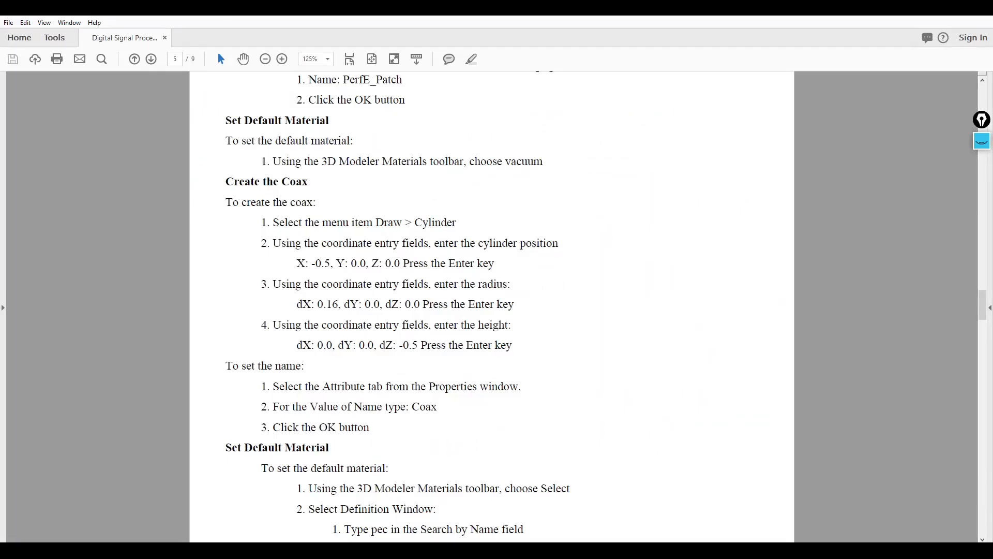
pyautogui.hotkey('alt', 'Tab')
pyautogui.press('BackSpace')
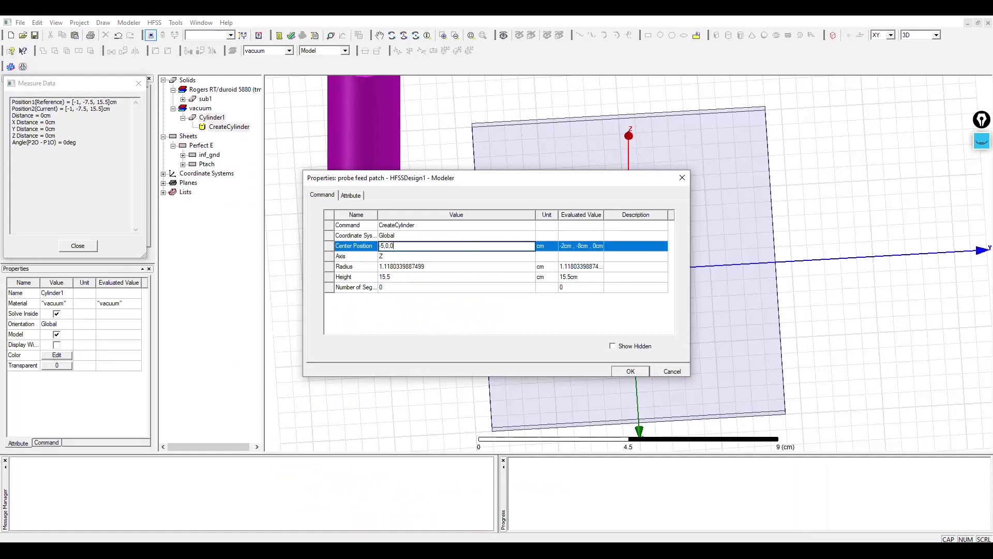
pyautogui.hotkey('alt', 'Tab')
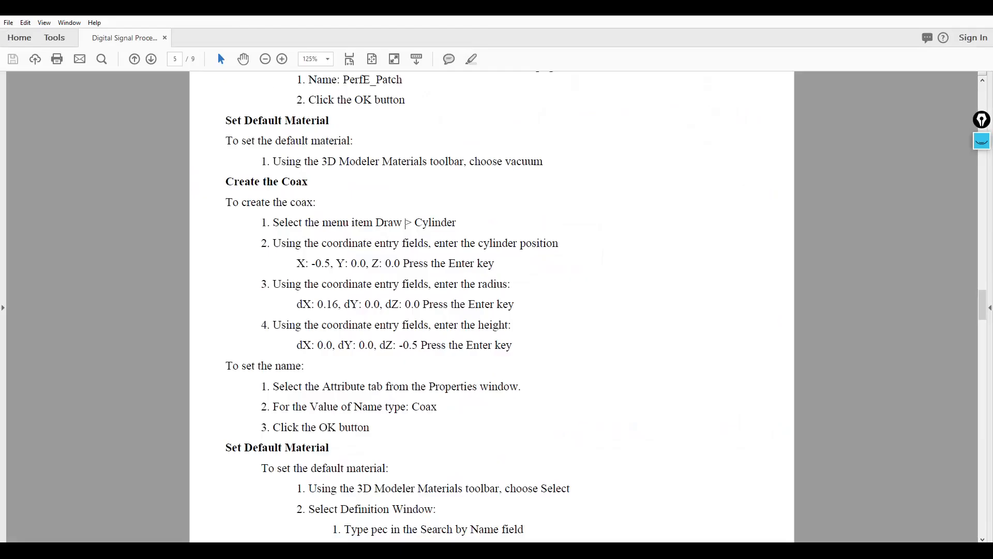
pyautogui.hotkey('alt', 'Tab')
pyautogui.press('Left')
pyautogui.press('Left')
pyautogui.press('Left')
pyautogui.write('0.')
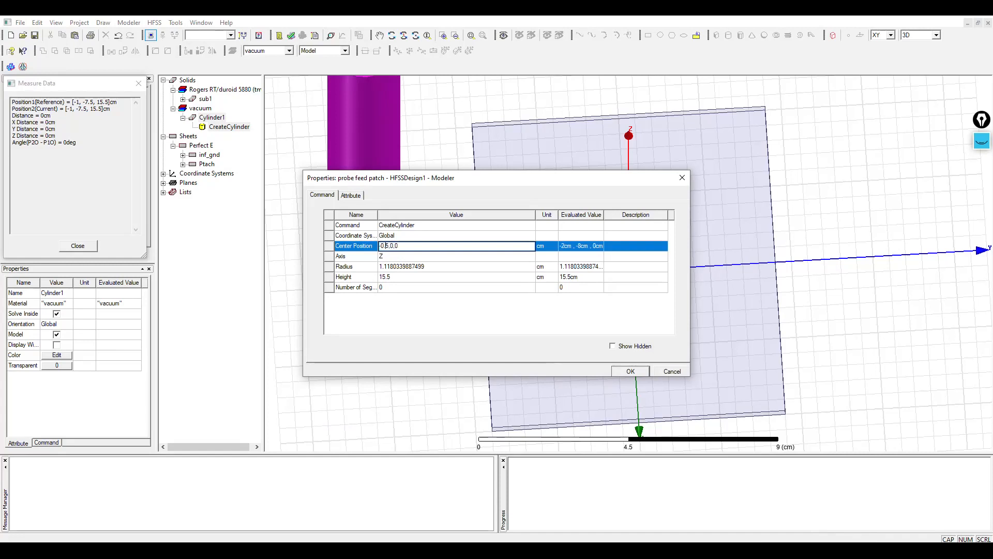
# Set the cylinder's radius to 0.16 cm and height to -0.5 cm, checking both against the lab manual, and apply the properties
pyautogui.click(421, 267)
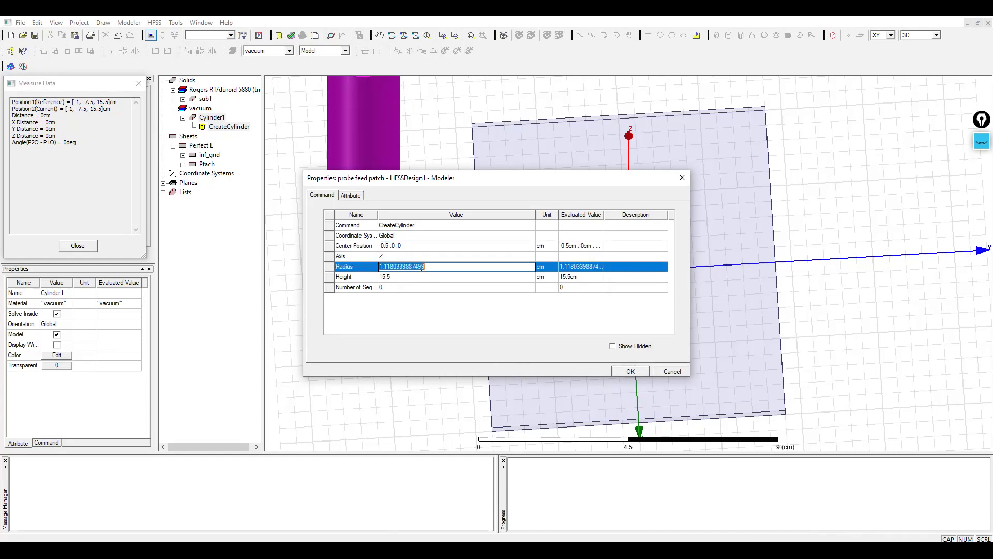
pyautogui.click(382, 549)
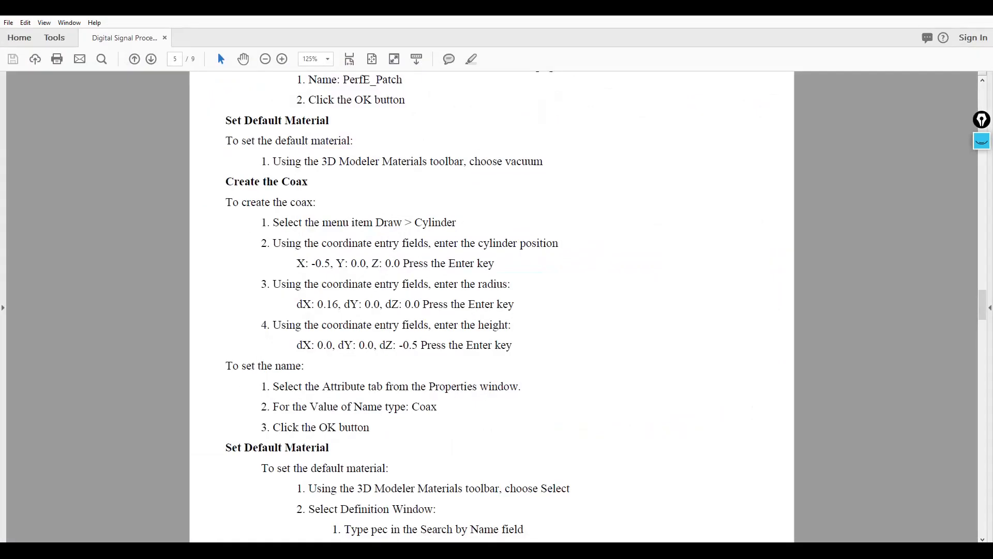
pyautogui.click(383, 549)
pyautogui.write('0.16')
pyautogui.click(396, 277)
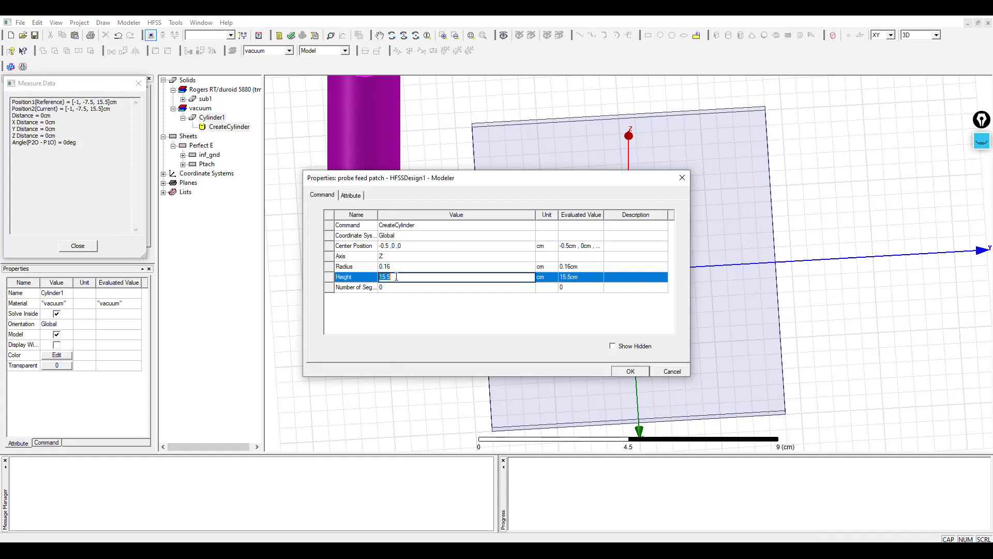
pyautogui.write('-0.5')
pyautogui.hotkey('alt', 'Tab')
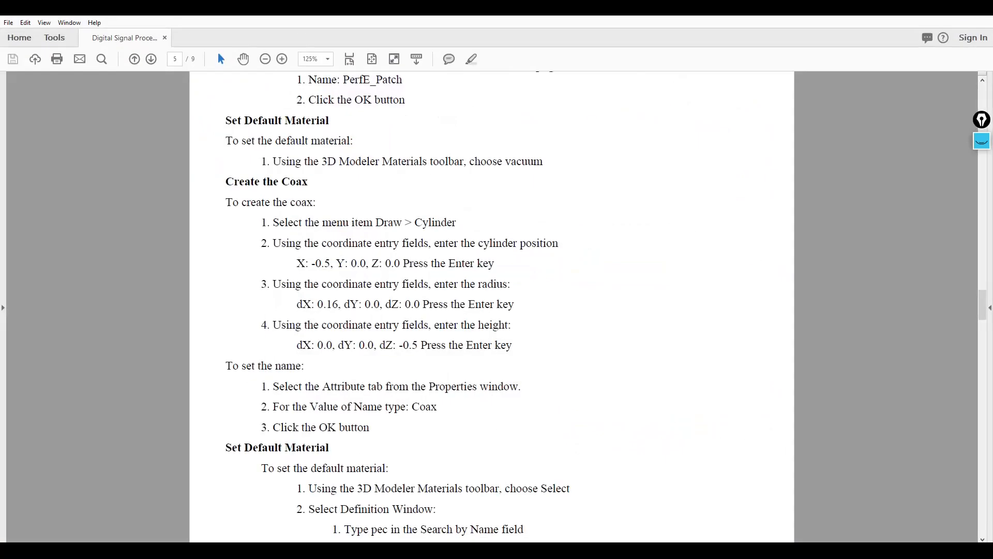
pyautogui.hotkey('alt', 'Tab')
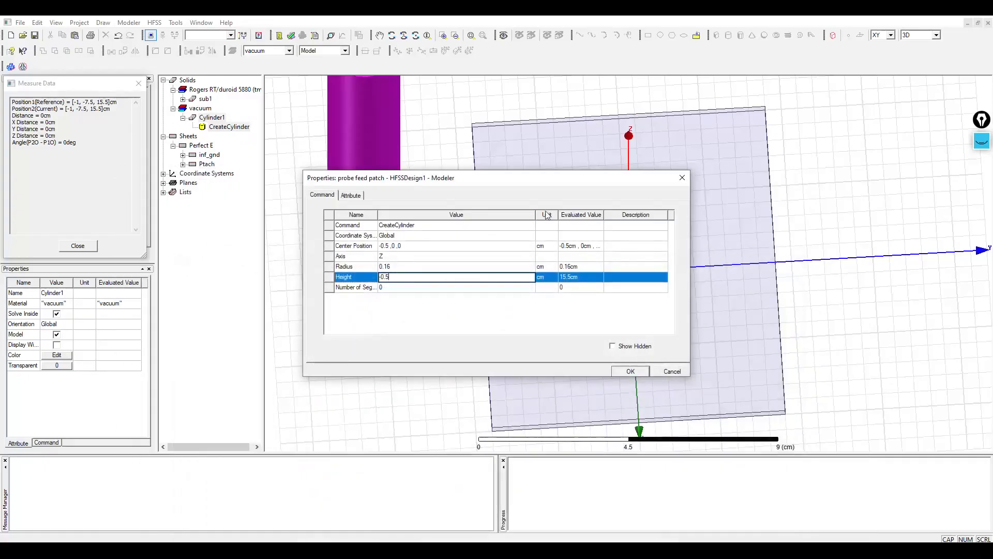
pyautogui.click(623, 372)
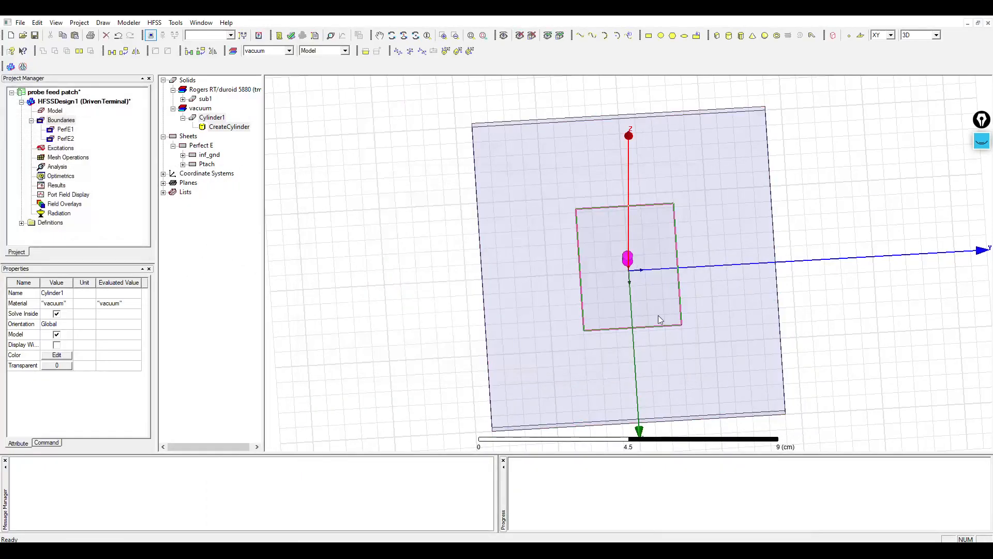
# Examine from below how the resized cylinder sits relative to the inf_gnd sheet and the substrate
pyautogui.moveTo(614, 377); pyautogui.dragTo(631, 278)
pyautogui.click(850, 233)
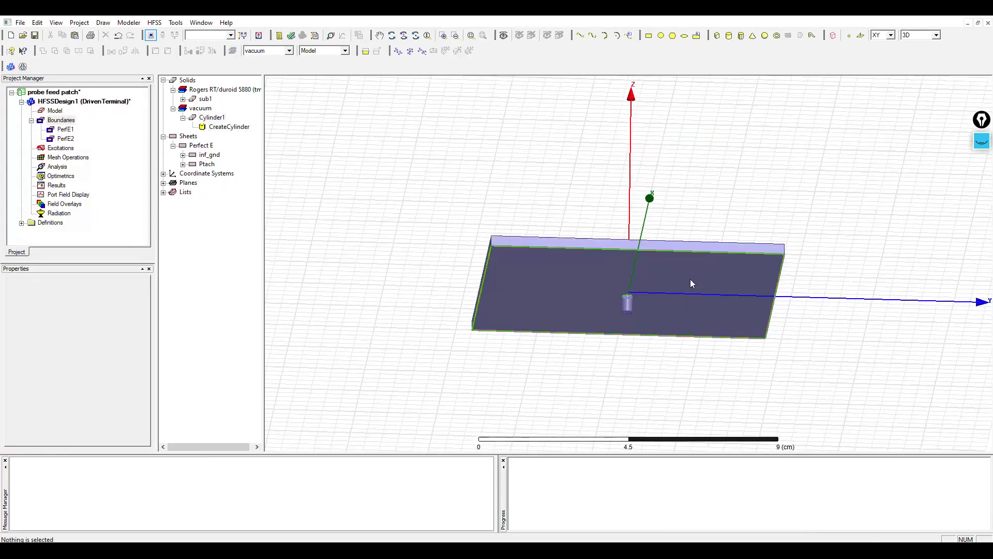
pyautogui.click(627, 307)
pyautogui.scroll(5, 647, 313)
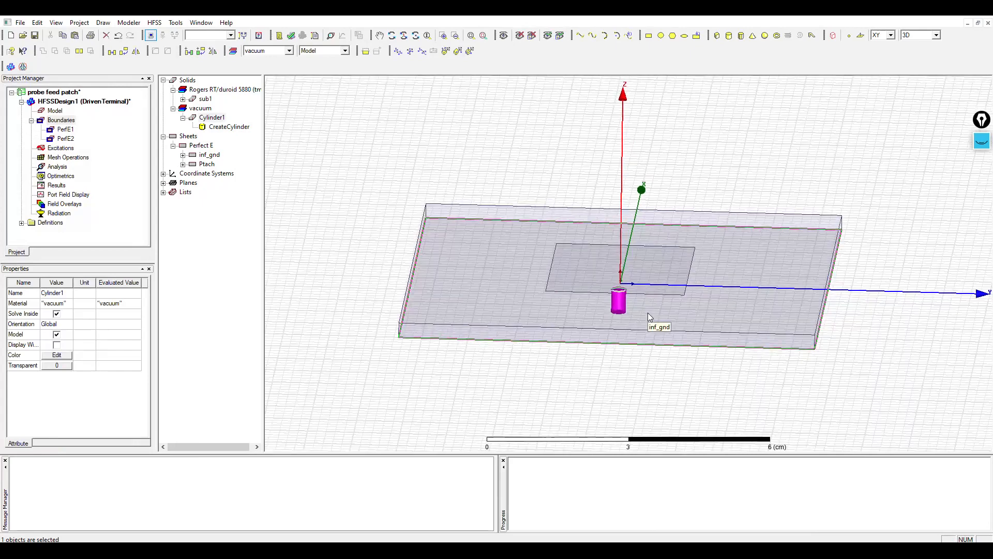
pyautogui.scroll(2, 647, 312)
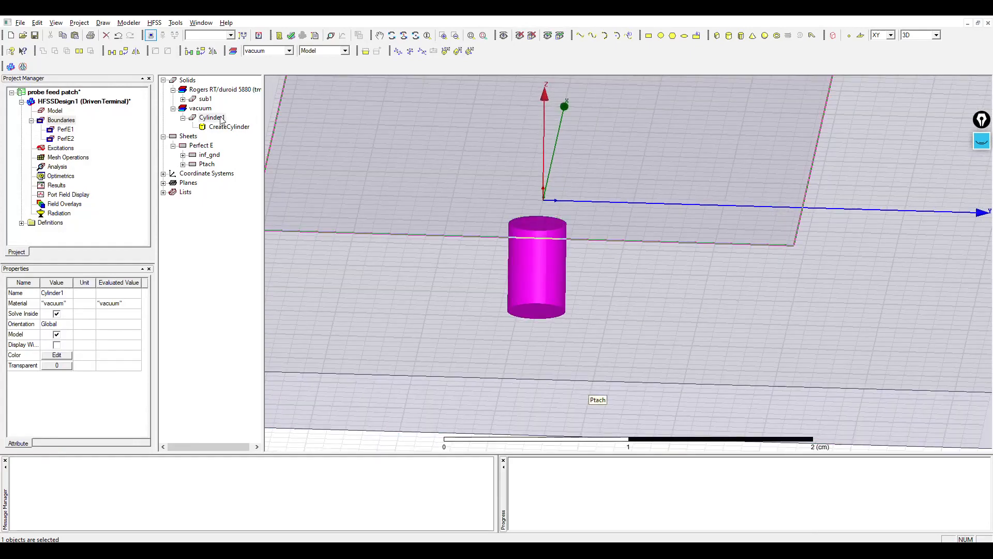
pyautogui.click(206, 155)
pyautogui.click(544, 273)
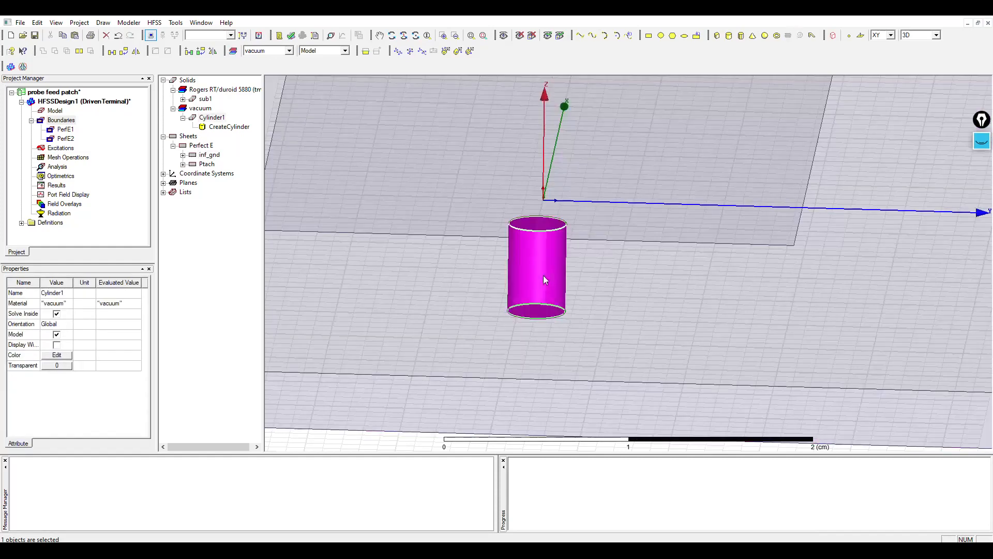
pyautogui.moveTo(600, 207)
pyautogui.keyDown('alt'); pyautogui.mouseDown()
pyautogui.moveTo(599, 221)
pyautogui.moveTo(605, 189)
pyautogui.moveTo(603, 244)
pyautogui.moveTo(605, 216)
pyautogui.moveTo(607, 224)
pyautogui.moveTo(567, 185)
pyautogui.moveTo(607, 182)
pyautogui.moveTo(610, 204)
pyautogui.mouseUp(); pyautogui.keyUp('alt')
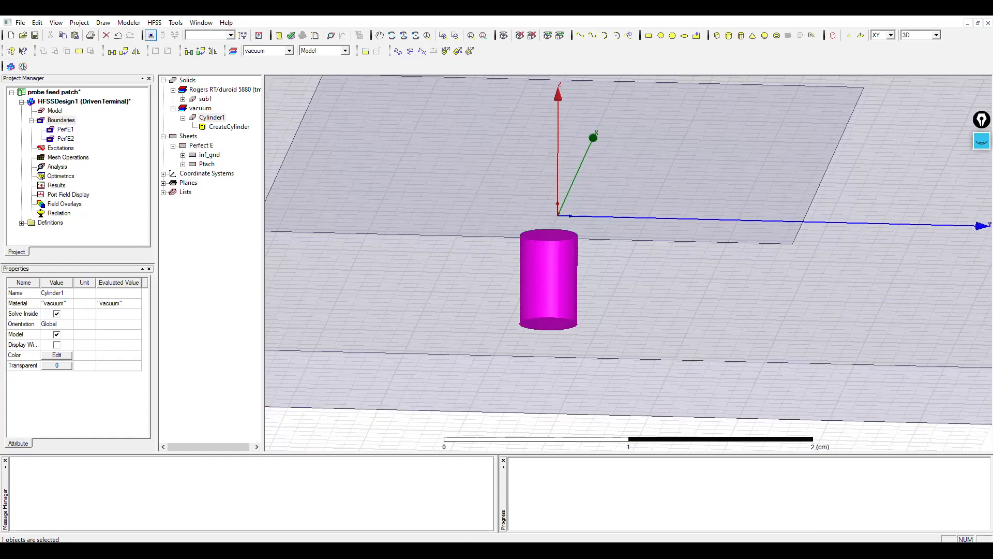
# Read the lab manual's coax naming, Set Default Material and Create the Coax Pin instructions
pyautogui.hotkey('alt', 'Tab')
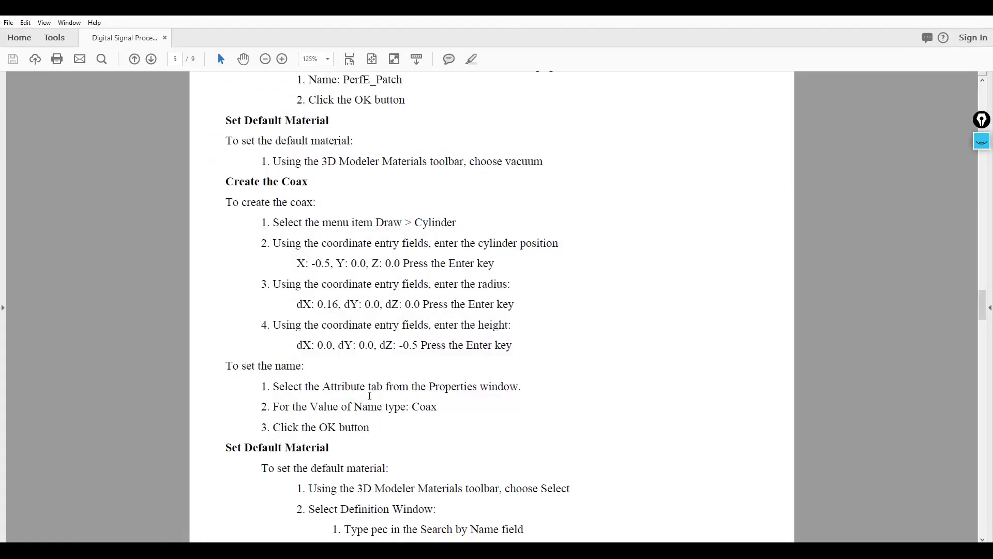
pyautogui.scroll(-4, 369, 395)
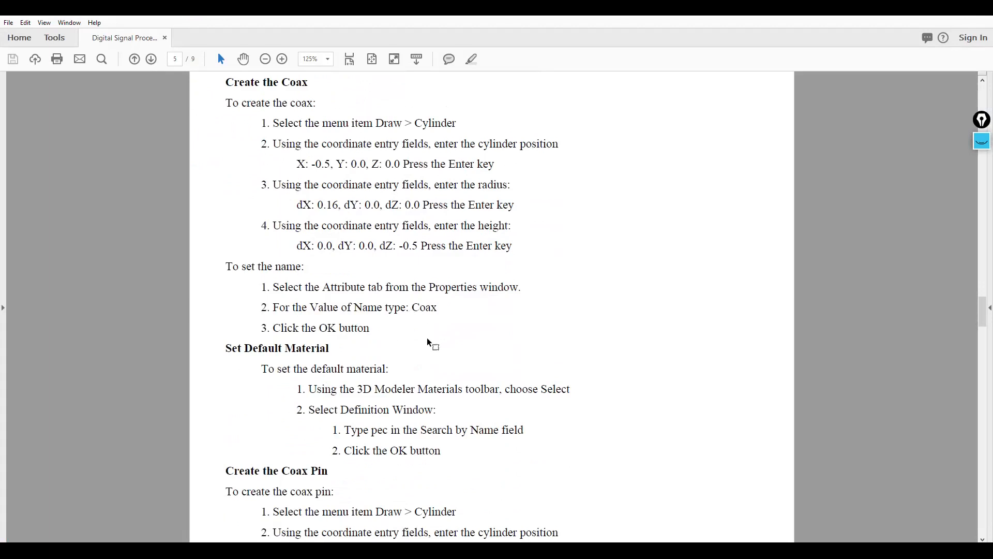
pyautogui.scroll(-3, 428, 344)
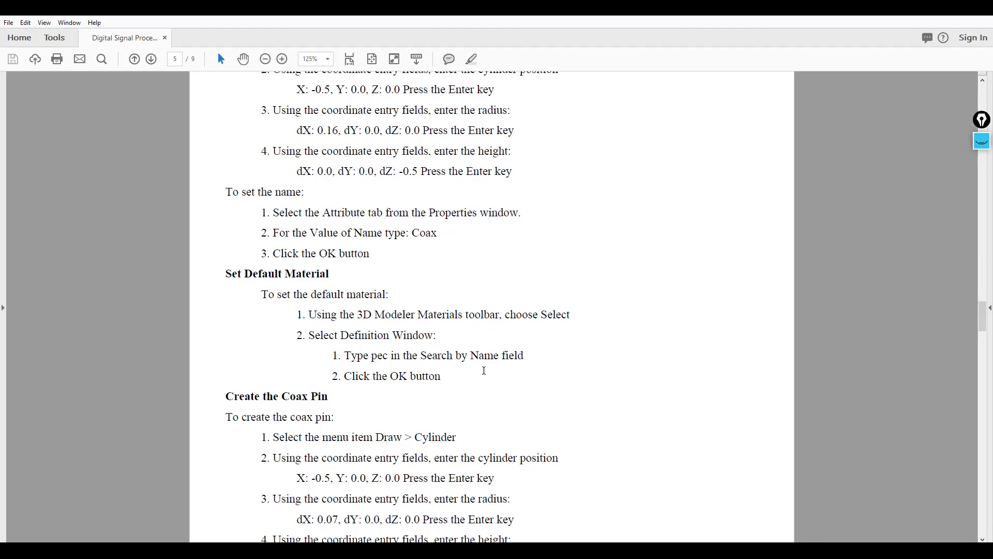
pyautogui.scroll(-1, 484, 371)
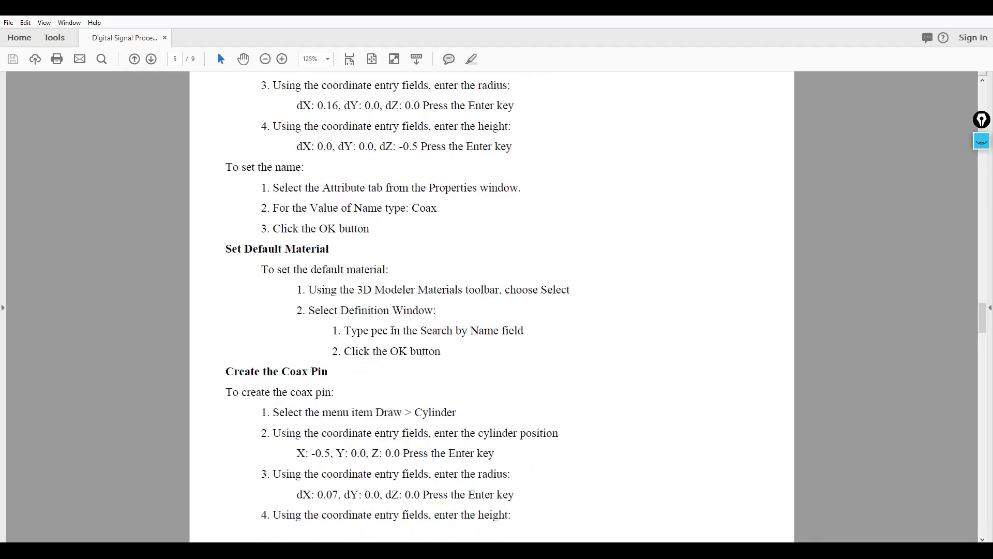
pyautogui.moveTo(389, 332); pyautogui.dragTo(373, 330)
pyautogui.scroll(-3, 436, 460)
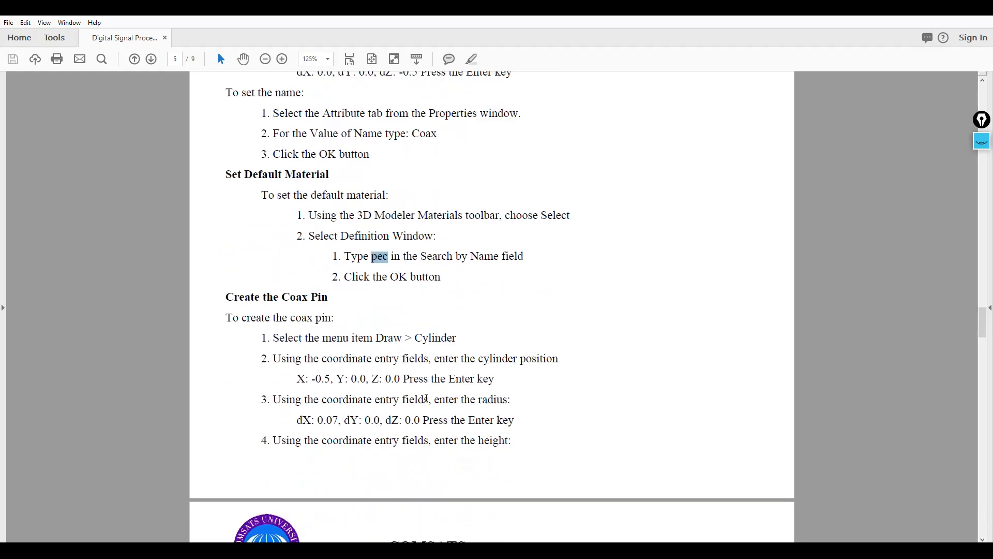
pyautogui.scroll(-7, 426, 399)
pyautogui.scroll(2, 374, 458)
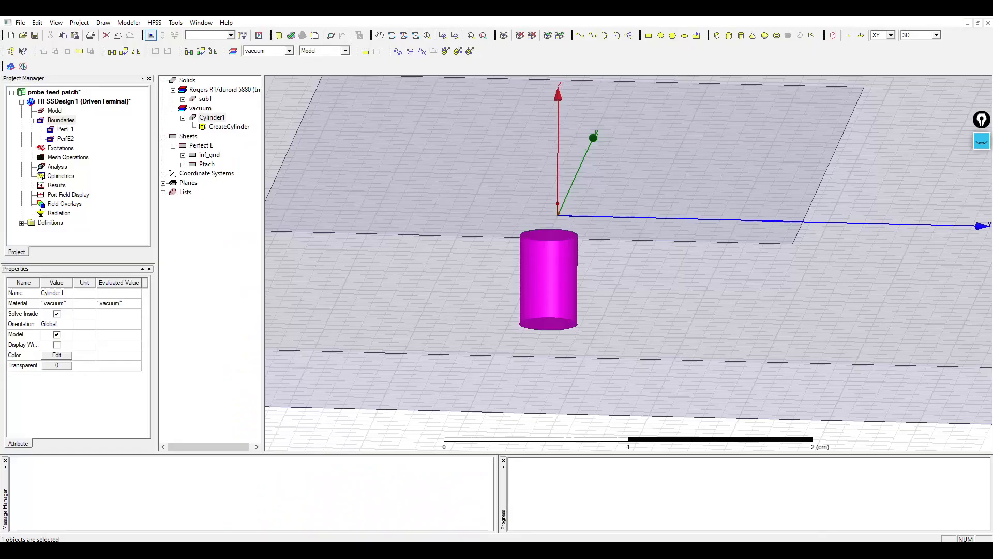
# Return to HFSS, rename the cylinder coax and assign it the pec material from the materials library
pyautogui.doubleClick(214, 118)
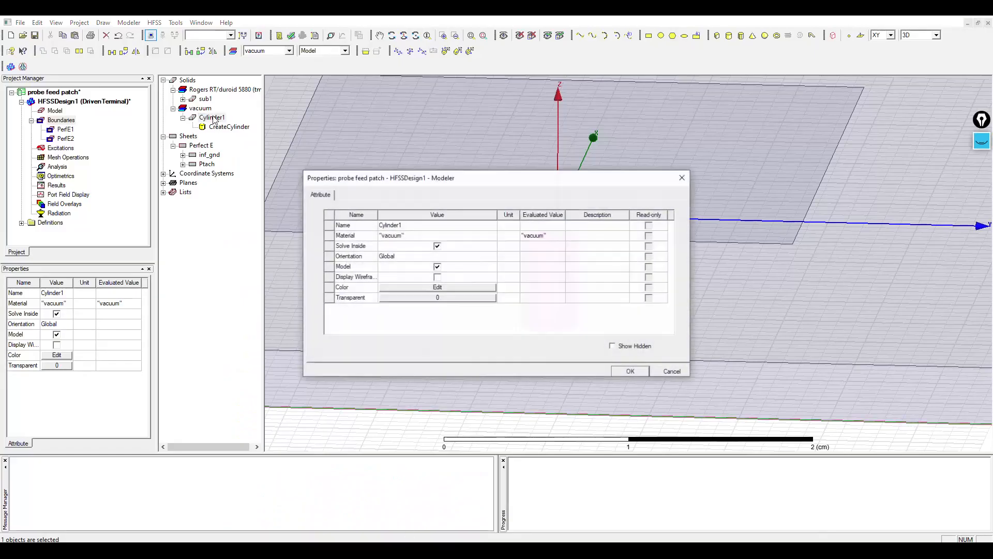
pyautogui.click(412, 225)
pyautogui.write('coax')
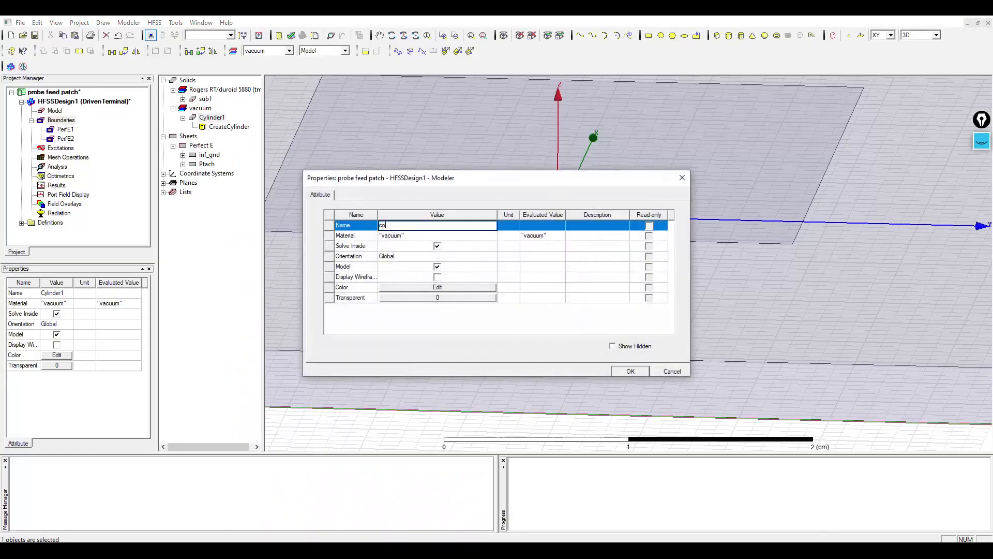
pyautogui.click(475, 237)
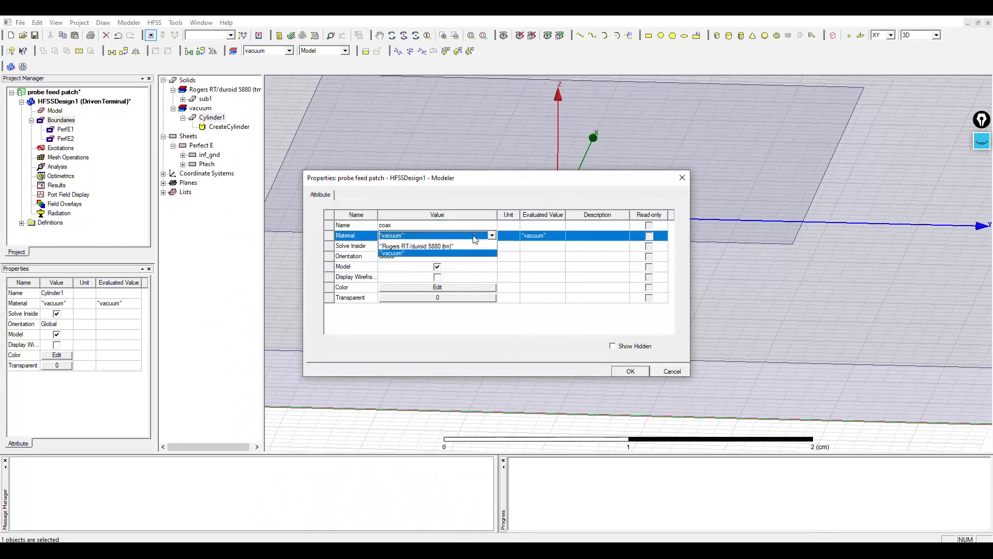
pyautogui.click(446, 244)
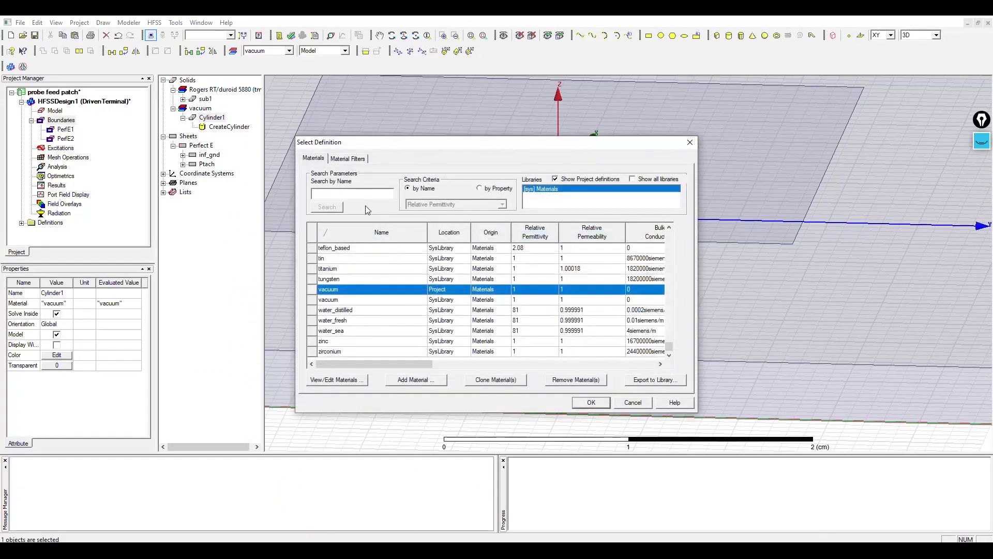
pyautogui.write('pec')
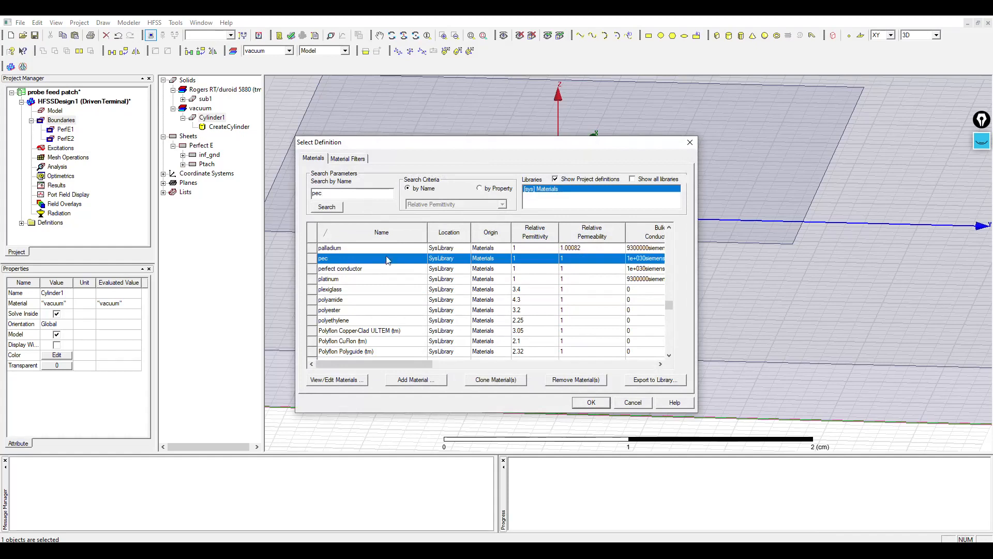
pyautogui.click(586, 402)
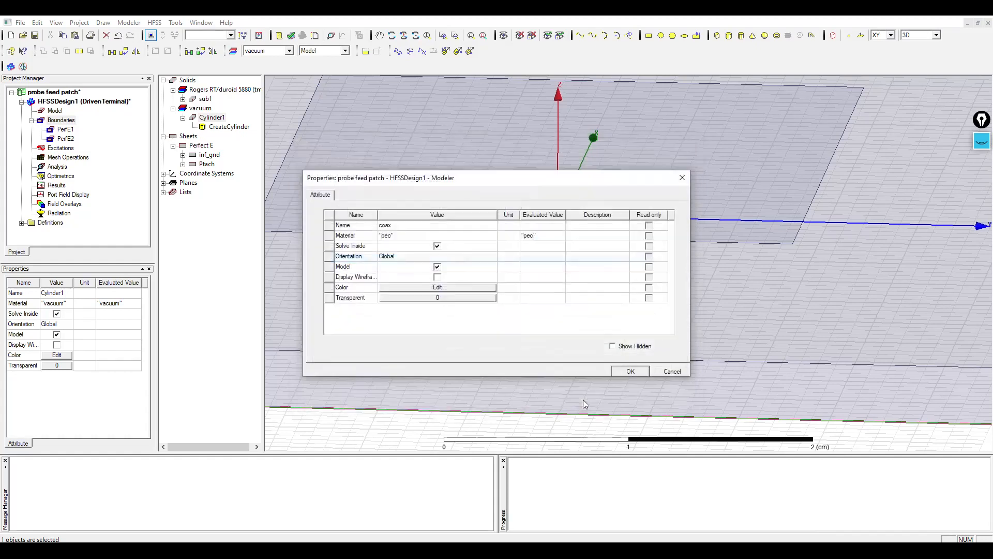
pyautogui.click(626, 370)
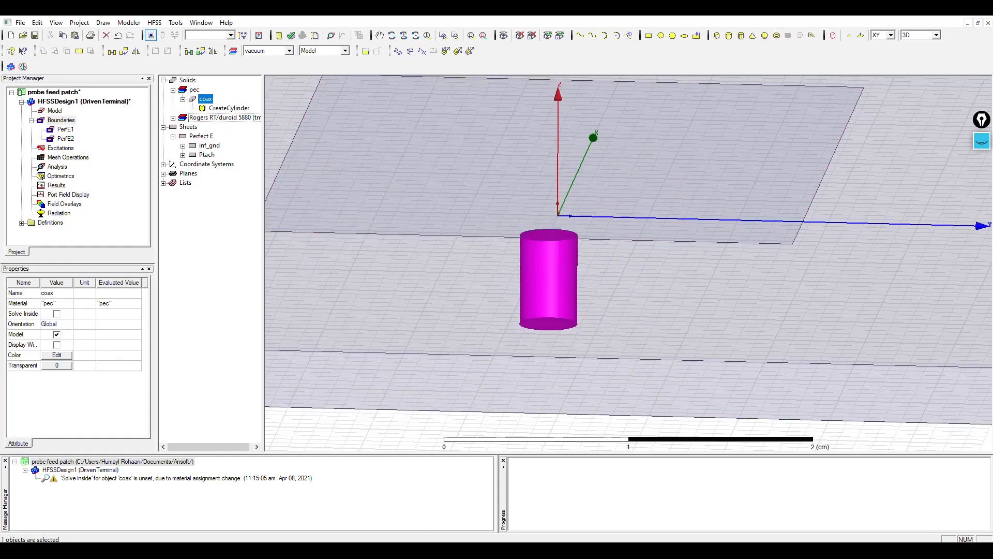
# Read the lab manual's Create the Coax Pin section for the pin cylinder's position and radius
pyautogui.hotkey('alt', 'Tab')
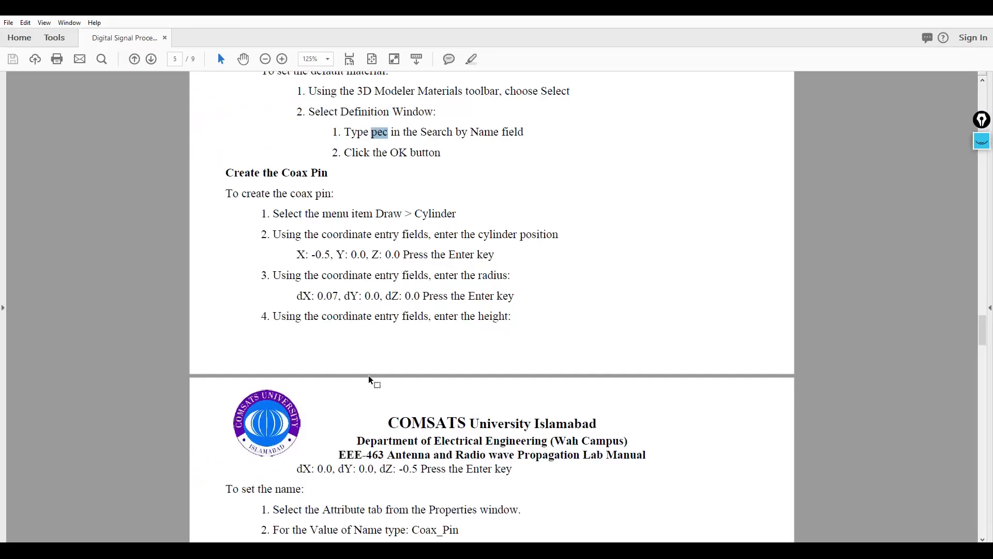
pyautogui.scroll(1, 341, 253)
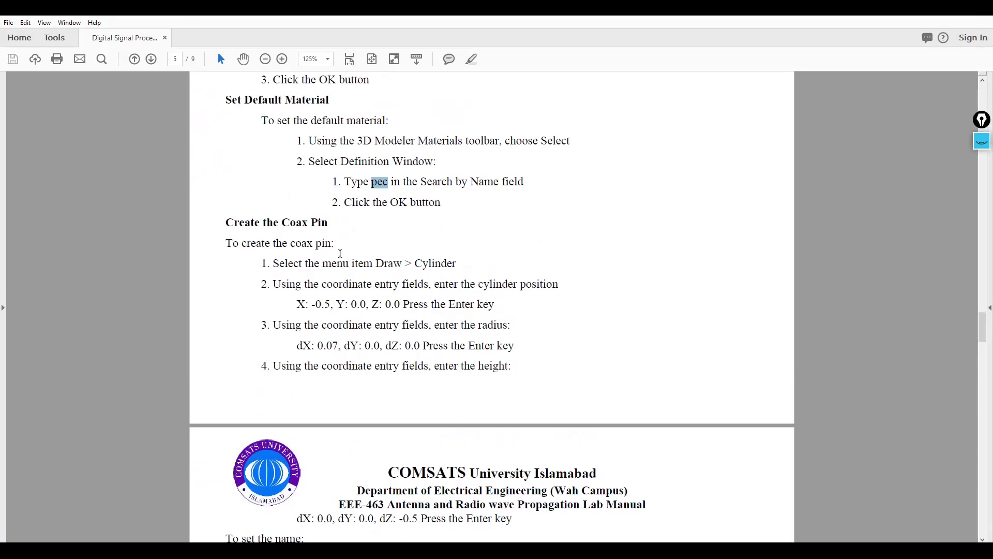
pyautogui.click(333, 237)
pyautogui.scroll(-1, 398, 286)
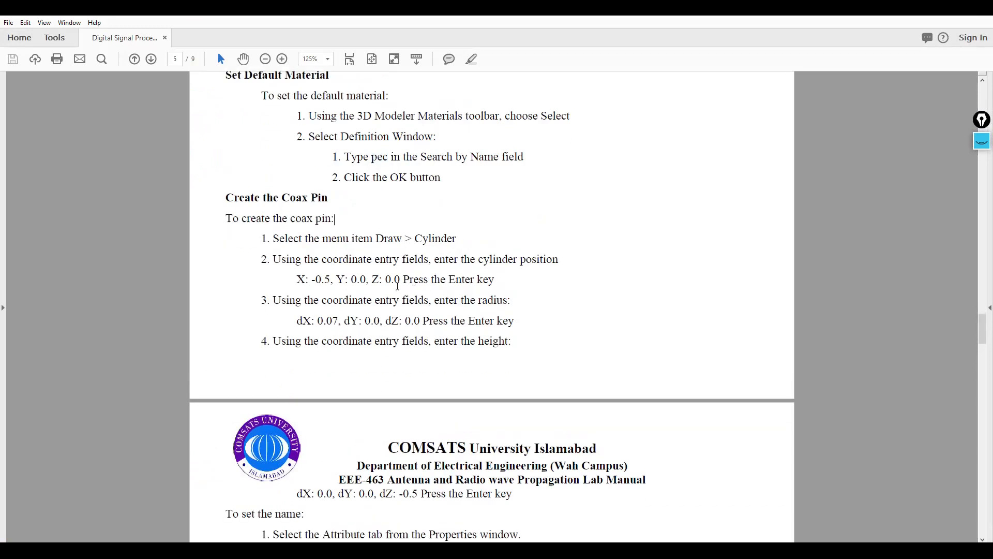
pyautogui.moveTo(315, 282); pyautogui.dragTo(337, 280)
pyautogui.moveTo(339, 322); pyautogui.dragTo(323, 321)
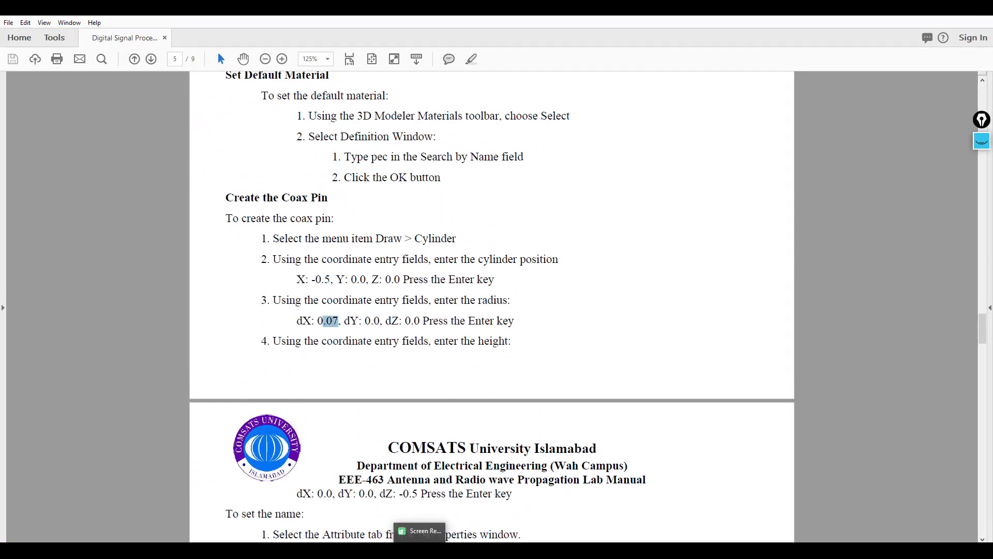
# Return to HFSS and draw a second cylinder near the coax, about 0.67 cm in radius and 0.28 cm high
pyautogui.moveTo(370, 549)
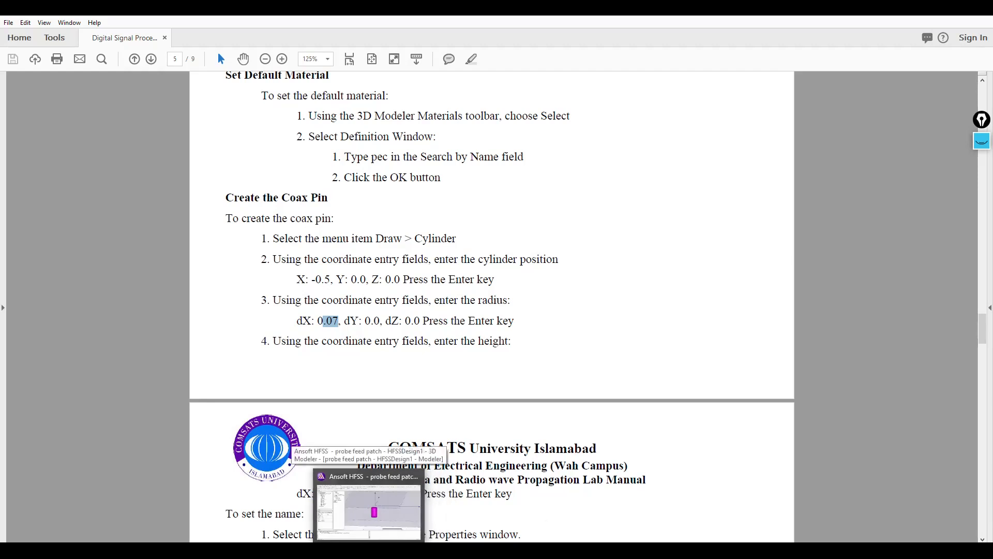
pyautogui.click(369, 507)
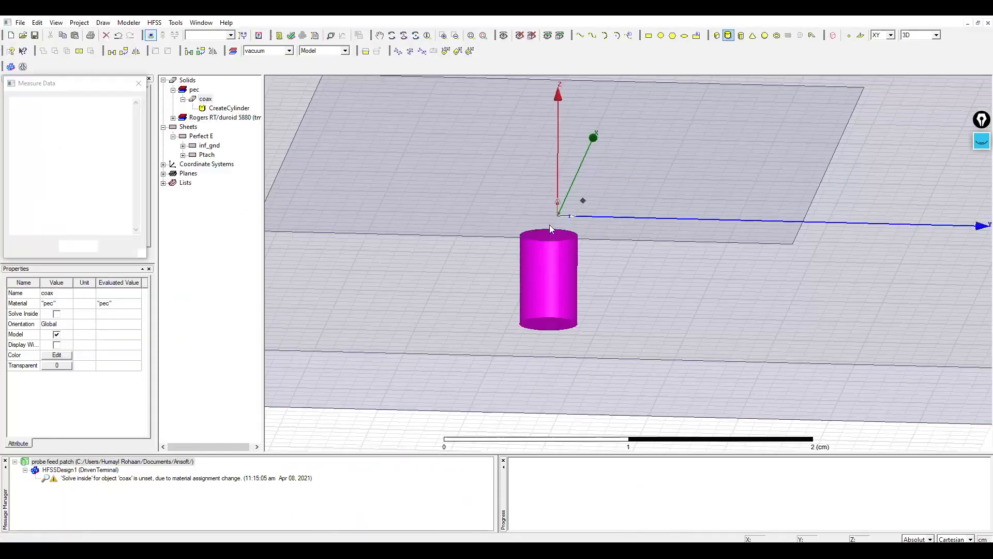
pyautogui.click(523, 238)
pyautogui.click(566, 262)
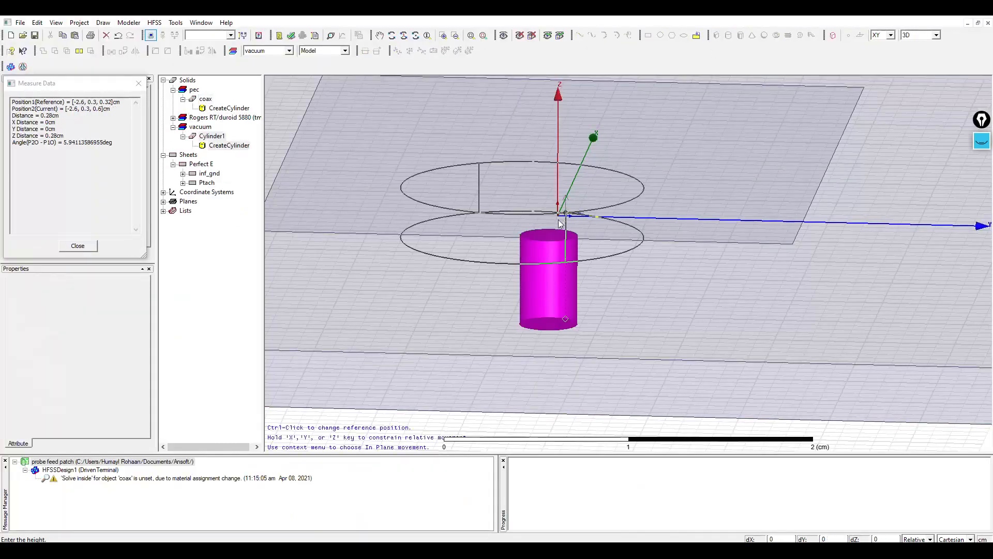
pyautogui.click(564, 223)
# Set the new cylinder's center position to -0.5, 0, 0 cm
pyautogui.click(406, 246)
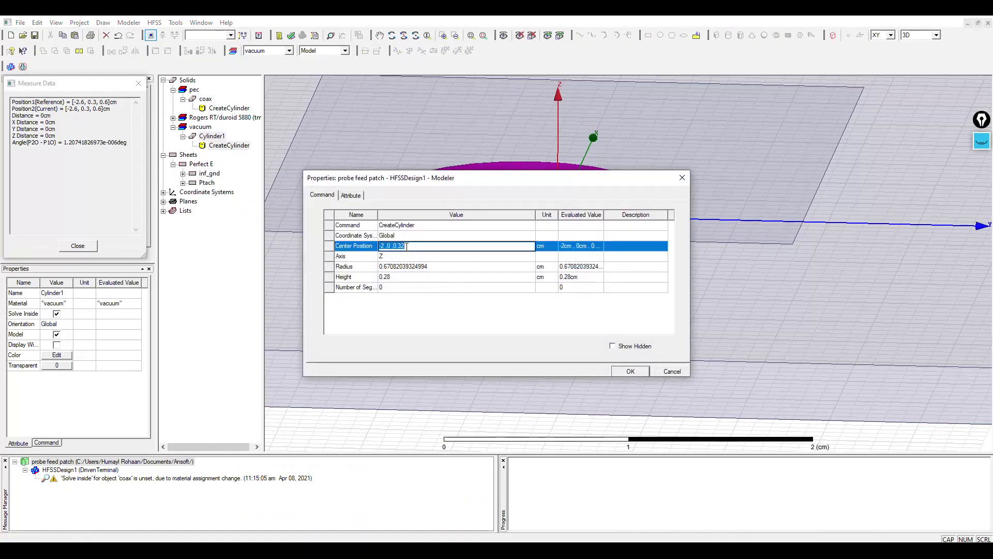
pyautogui.press('BackSpace')
pyautogui.write('-0,5,0,0')
pyautogui.click(397, 269)
pyautogui.click(559, 302)
pyautogui.click(392, 267)
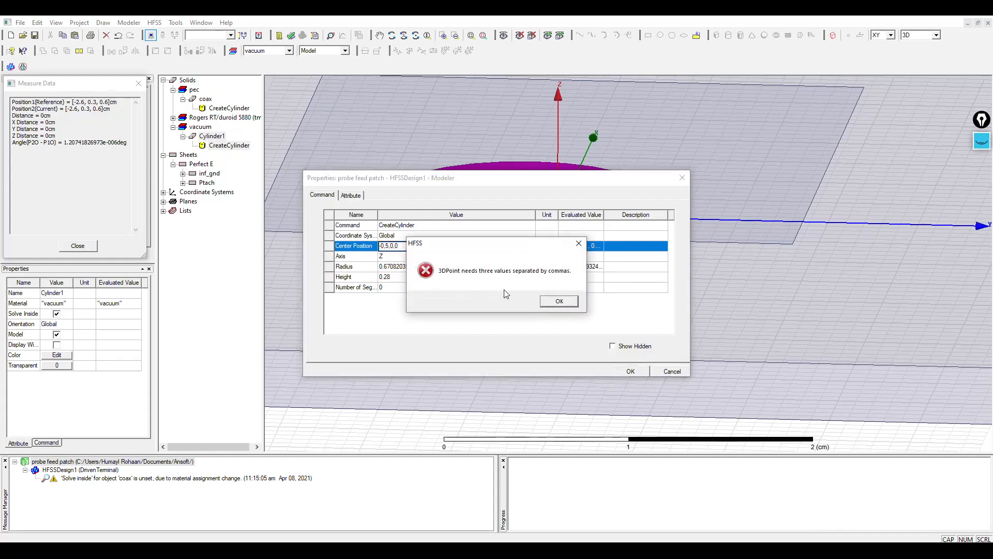
pyautogui.click(552, 302)
pyautogui.click(404, 246)
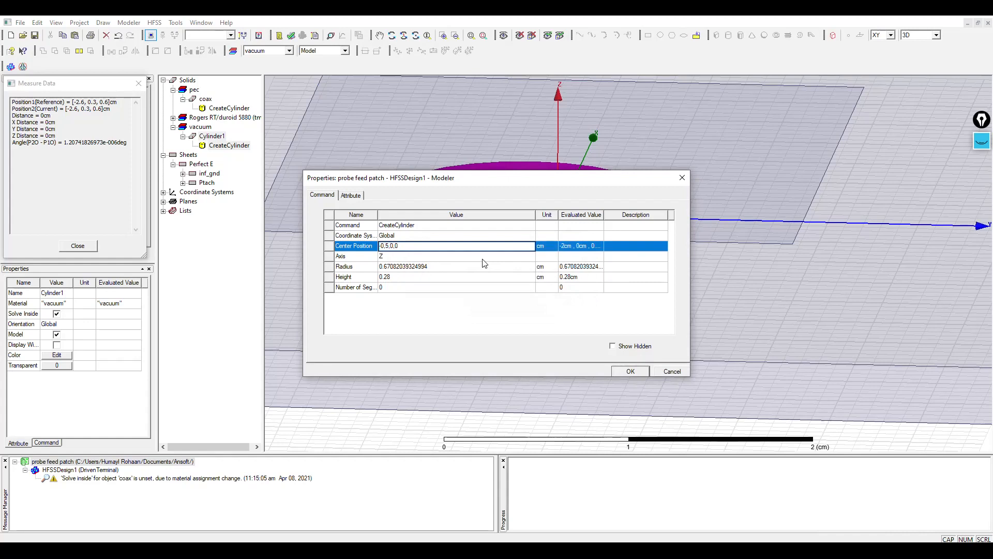
# Set the new cylinder's centre position to -0.5, 0, 0 cm and its radius to 0.07 cm
pyautogui.press('Delete')
pyautogui.write('.')
pyautogui.click(448, 269)
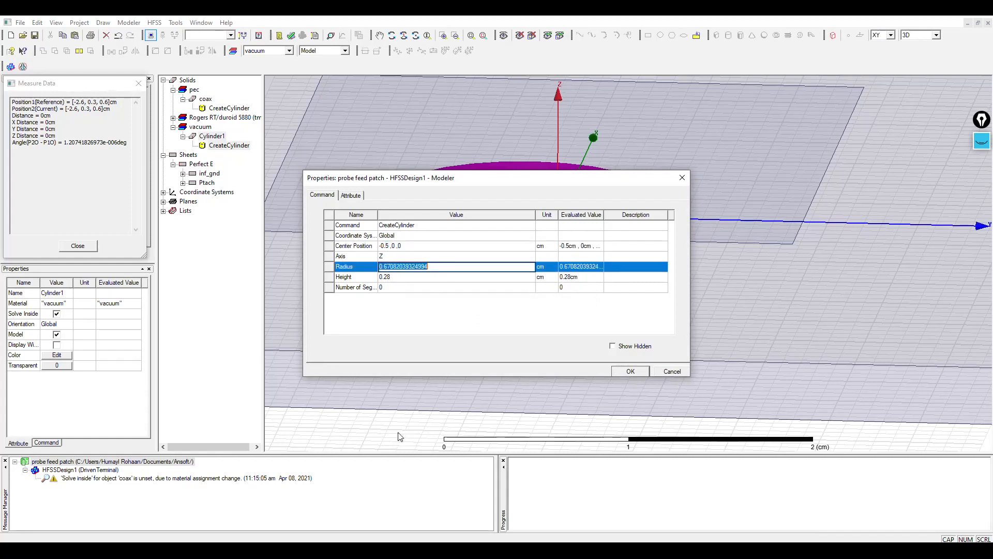
pyautogui.write('0.07')
# Look up the coax pin's height in the lab manual PDF, apply -0.5 cm as the cylinder's height and inspect the model
pyautogui.click(422, 280)
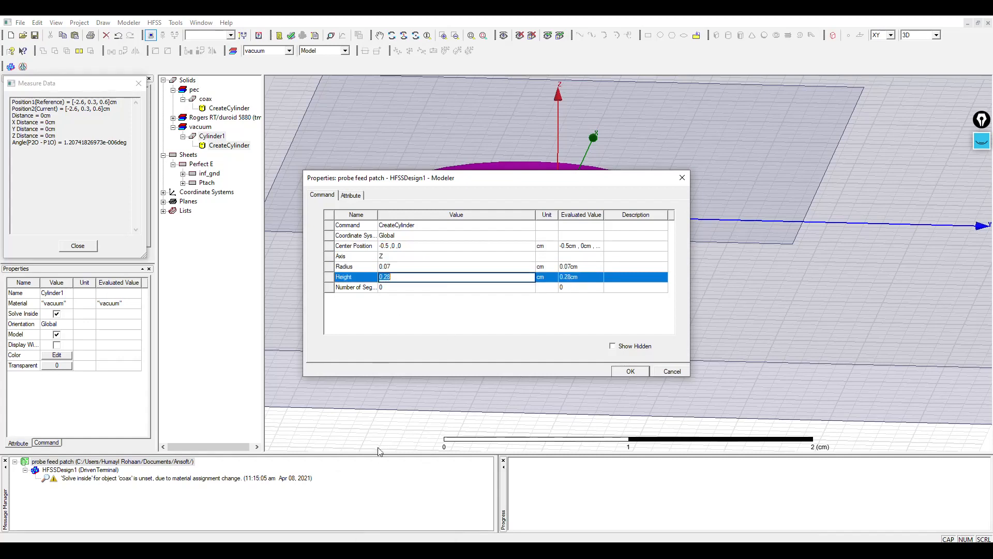
pyautogui.hotkey('alt', 'Tab')
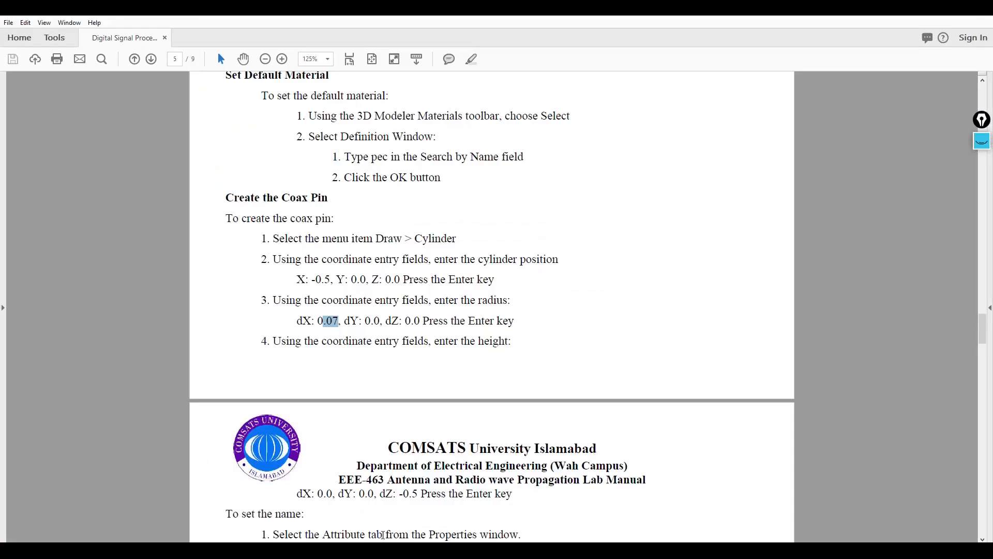
pyautogui.scroll(-3, 419, 357)
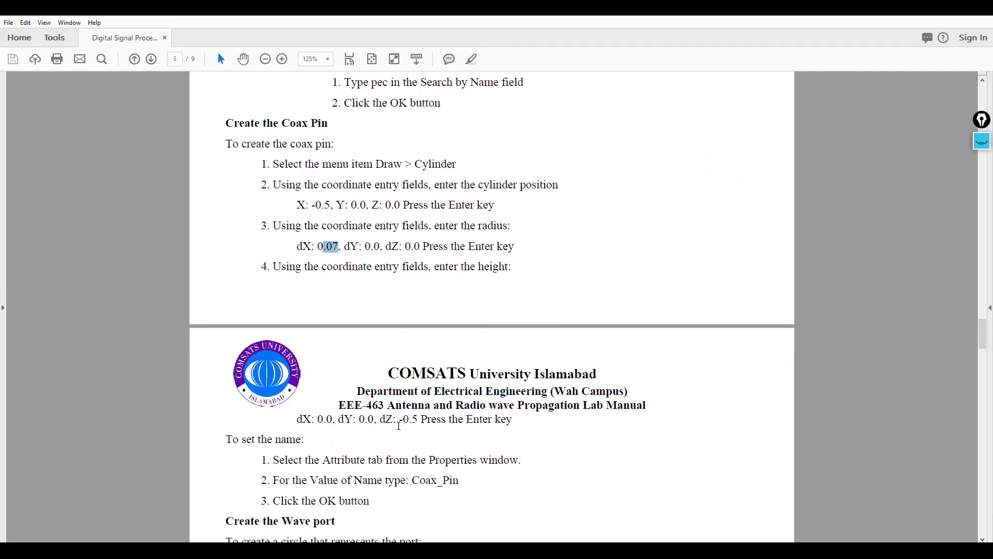
pyautogui.moveTo(399, 419); pyautogui.dragTo(417, 419)
pyautogui.hotkey('alt', 'Tab')
pyautogui.press('BackSpace')
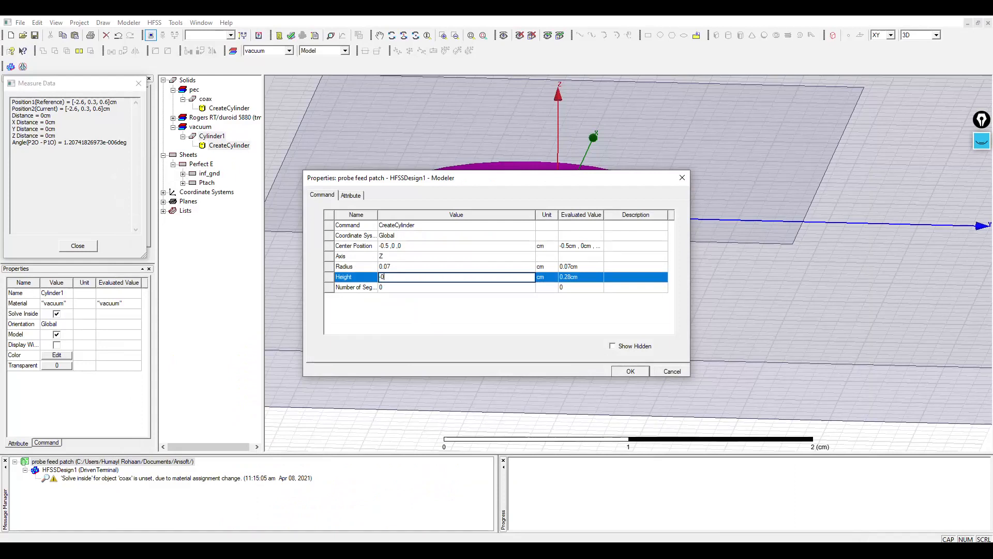
pyautogui.write('-0.5')
pyautogui.click(628, 371)
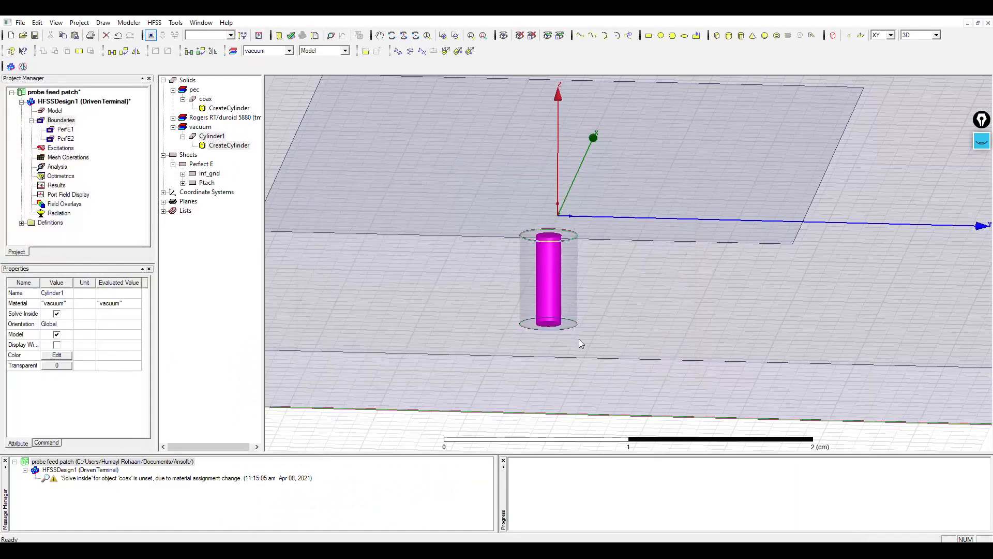
pyautogui.keyDown('alt'); pyautogui.moveTo(565, 336); pyautogui.dragTo(557, 288); pyautogui.keyUp('alt')
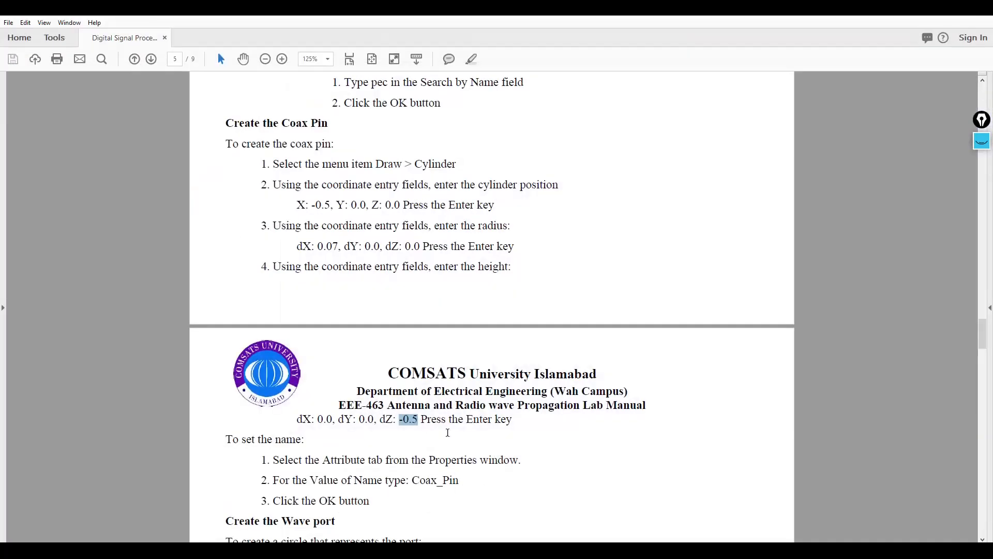
# Read the lab manual's instructions for naming the coax pin, creating the wave port and creating the probe
pyautogui.scroll(-3, 462, 437)
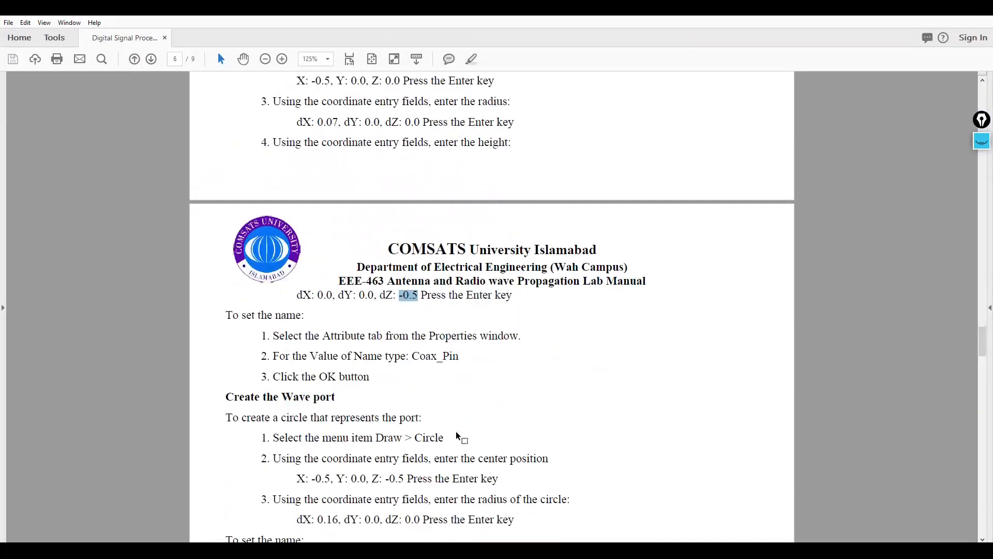
pyautogui.scroll(-3, 468, 408)
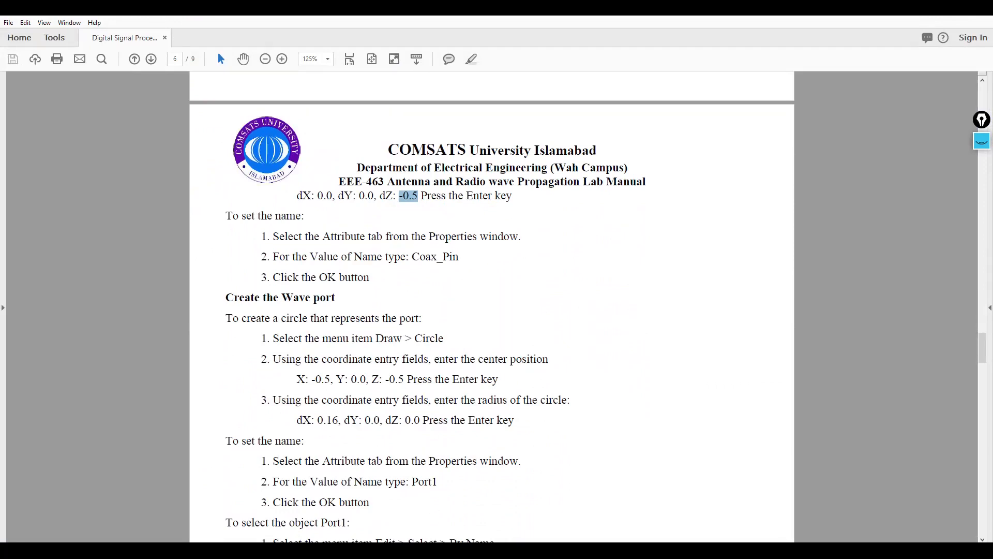
pyautogui.moveTo(369, 550)
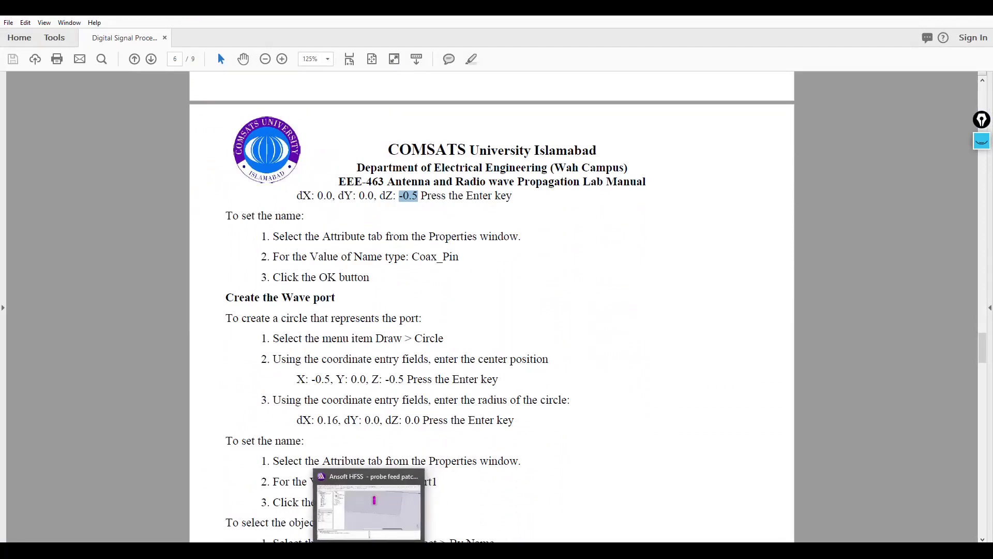
pyautogui.scroll(2, 557, 432)
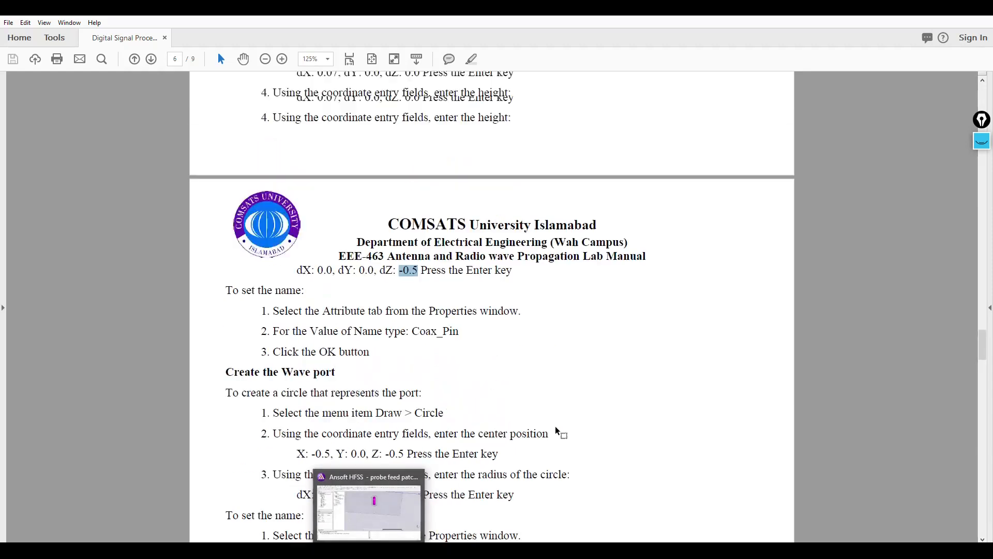
pyautogui.scroll(3, 557, 432)
pyautogui.scroll(-8, 559, 432)
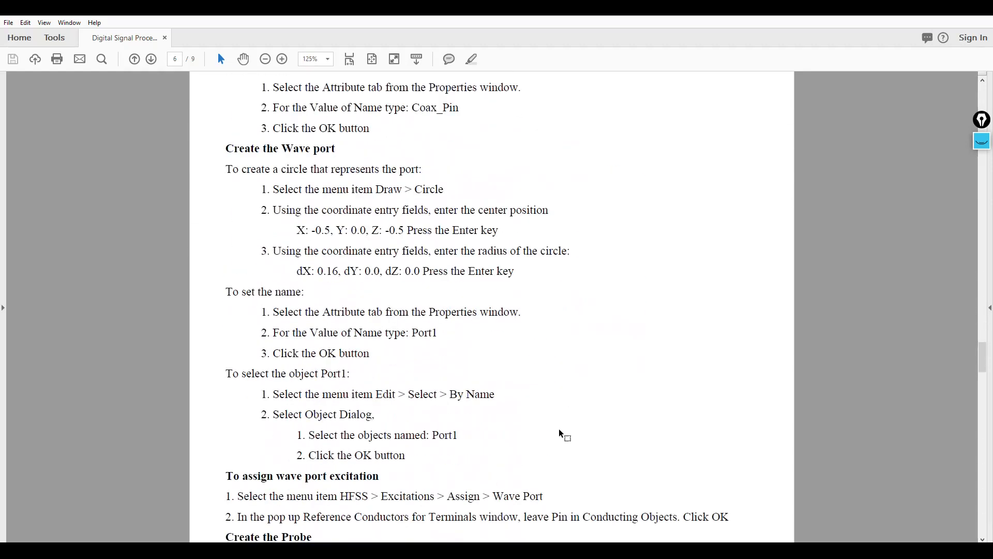
pyautogui.scroll(-4, 561, 434)
pyautogui.scroll(-2, 559, 432)
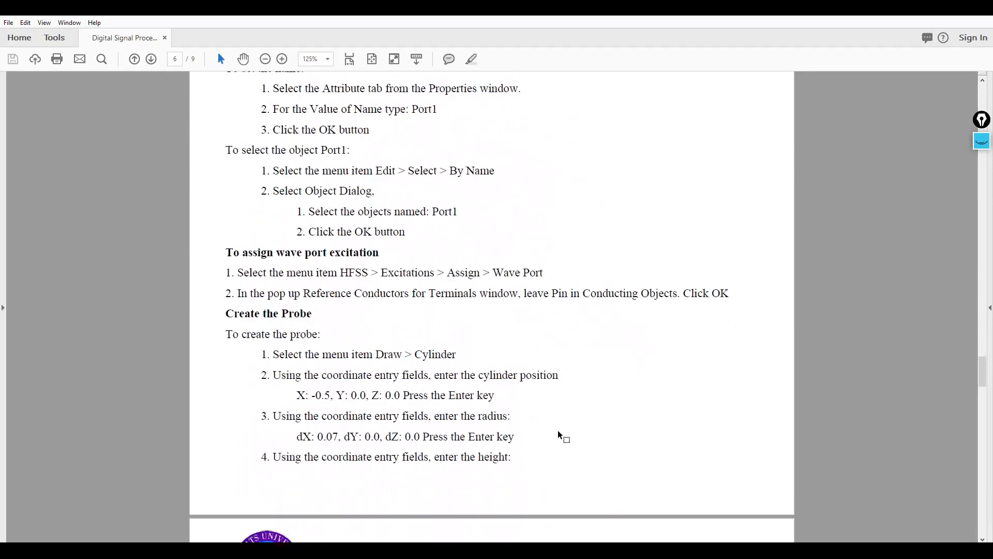
pyautogui.scroll(-8, 559, 434)
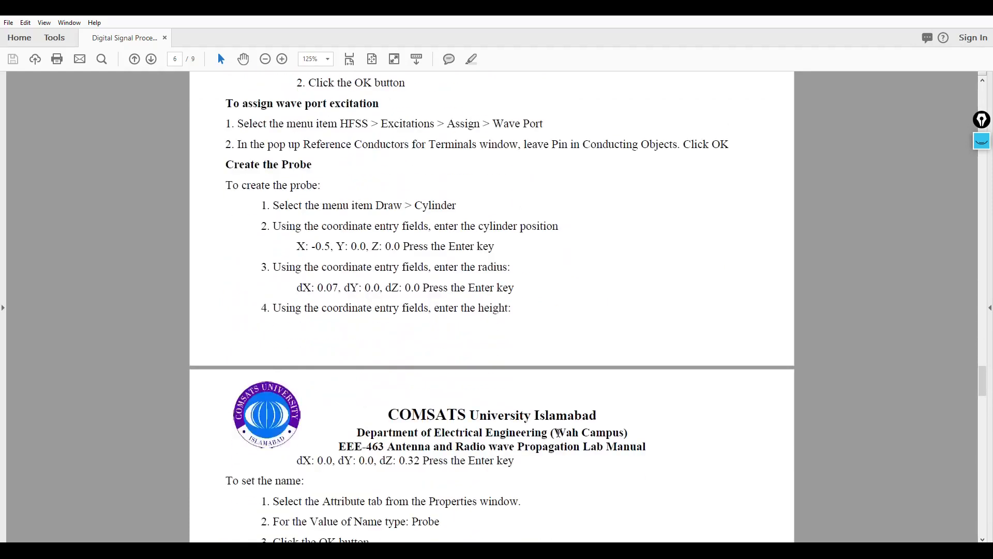
pyautogui.scroll(17, 559, 432)
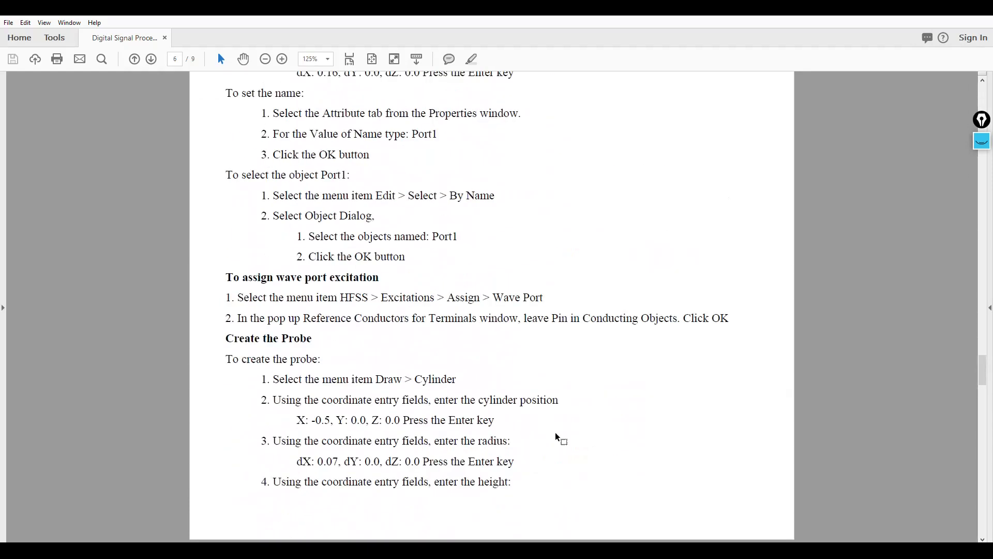
pyautogui.scroll(5, 559, 439)
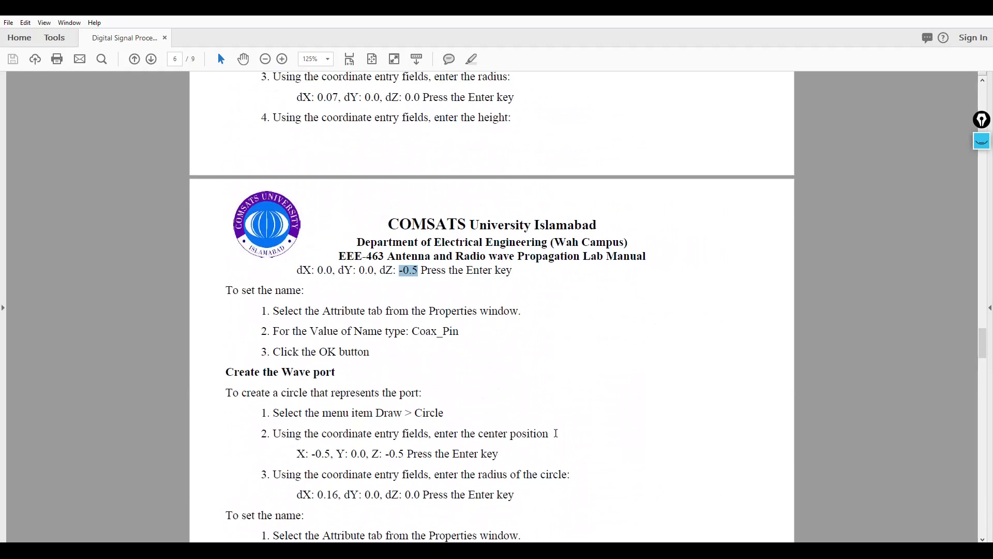
pyautogui.scroll(-1, 559, 437)
# Switch back to HFSS, rename Cylinder1 as coax_pin and assign it the pec material
pyautogui.hotkey('alt', 'Tab')
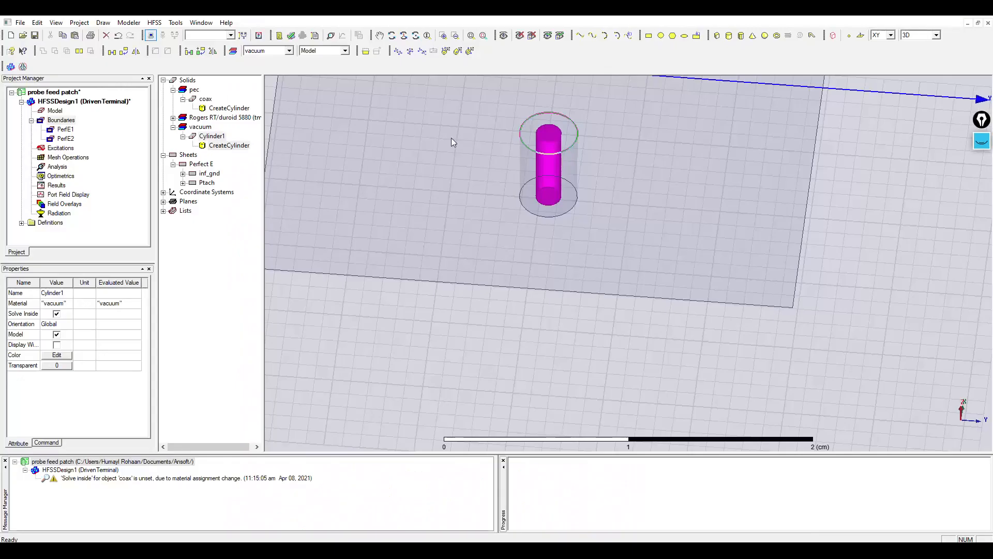
pyautogui.doubleClick(212, 136)
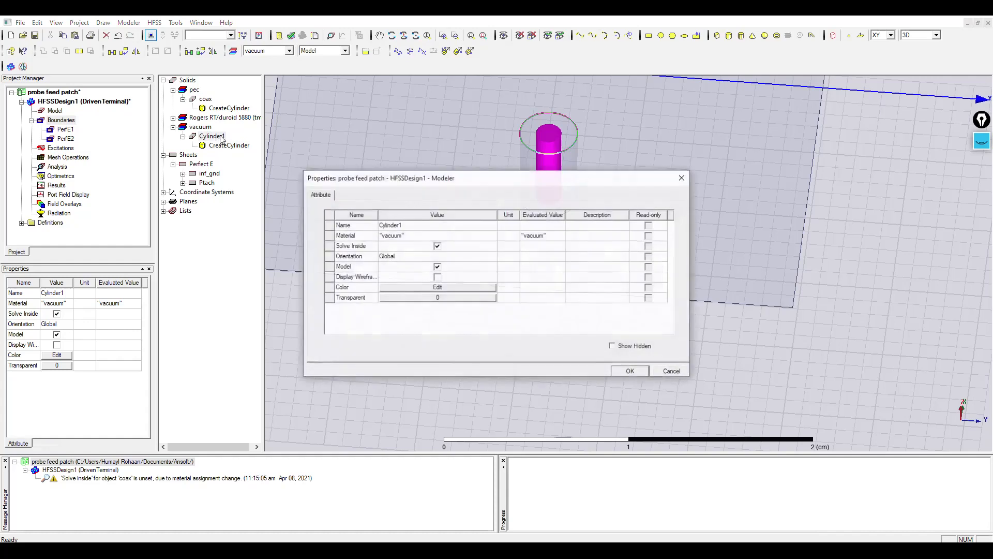
pyautogui.click(411, 226)
pyautogui.write('coa')
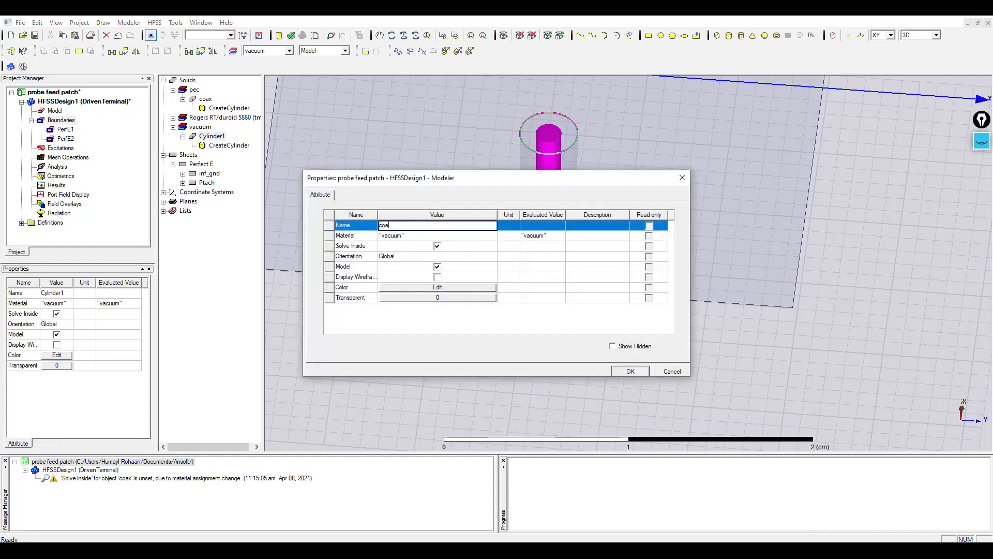
pyautogui.write('x_pin')
pyautogui.click(400, 237)
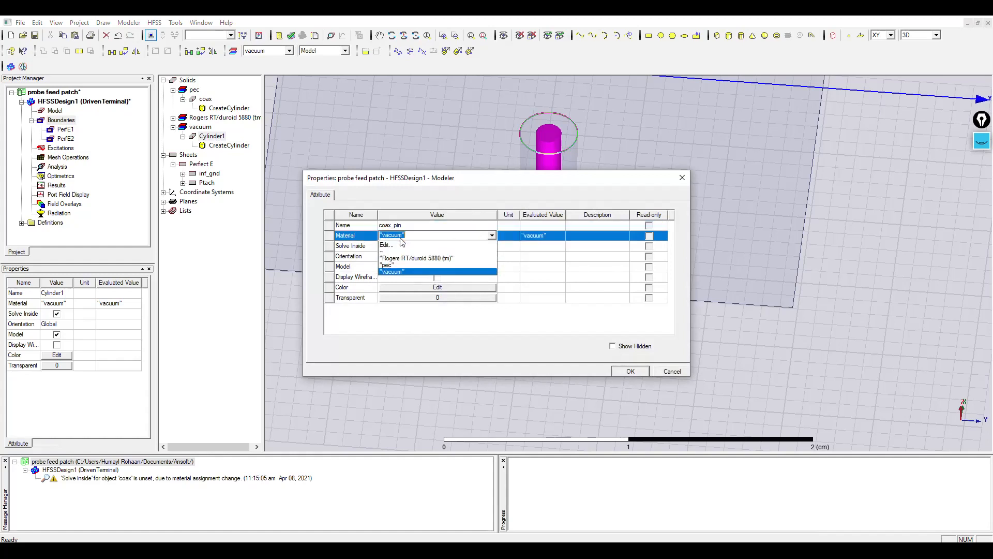
pyautogui.click(478, 247)
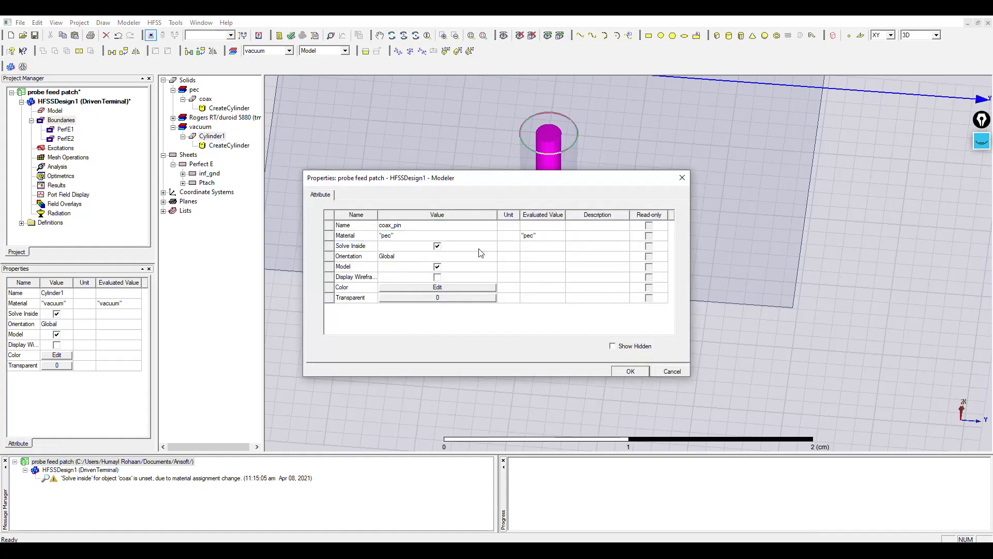
pyautogui.click(630, 372)
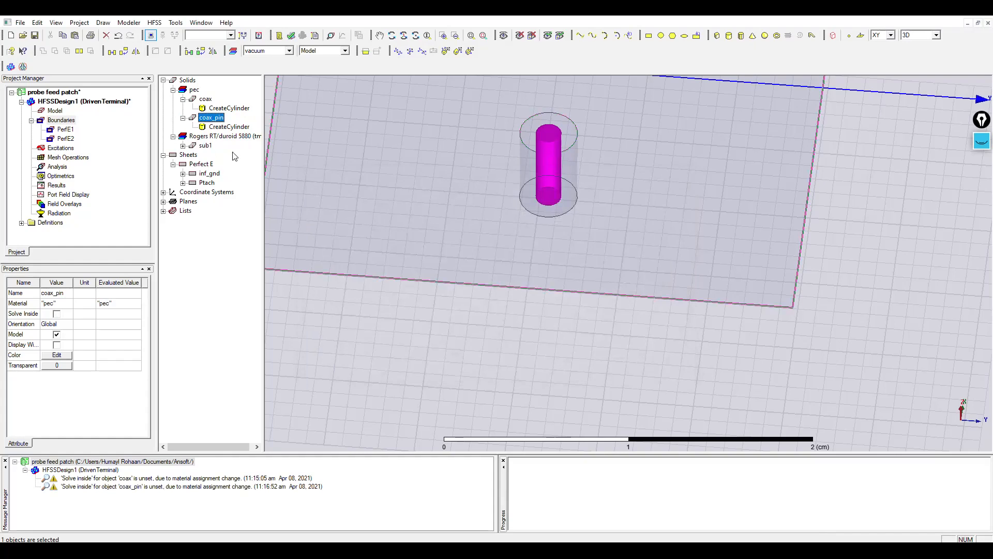
# Review the lab manual's sections on the default material, the coax pin and the wave port circle
pyautogui.hotkey('alt', 'Tab')
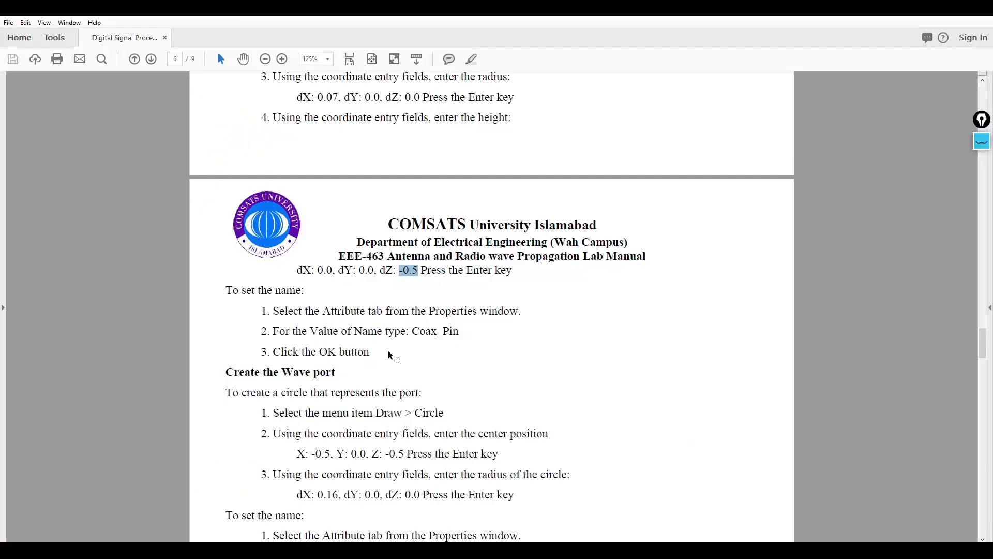
pyautogui.scroll(10, 392, 356)
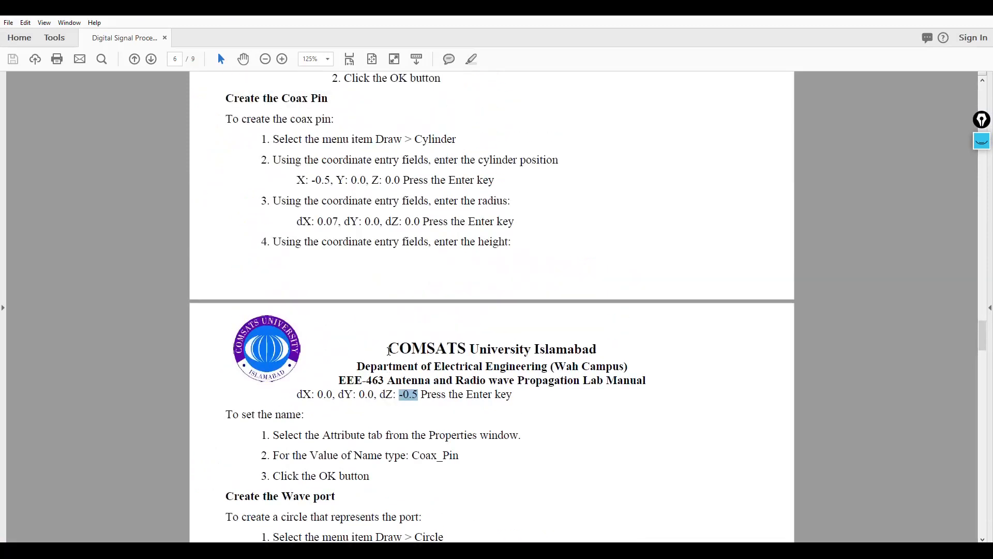
pyautogui.scroll(6, 388, 351)
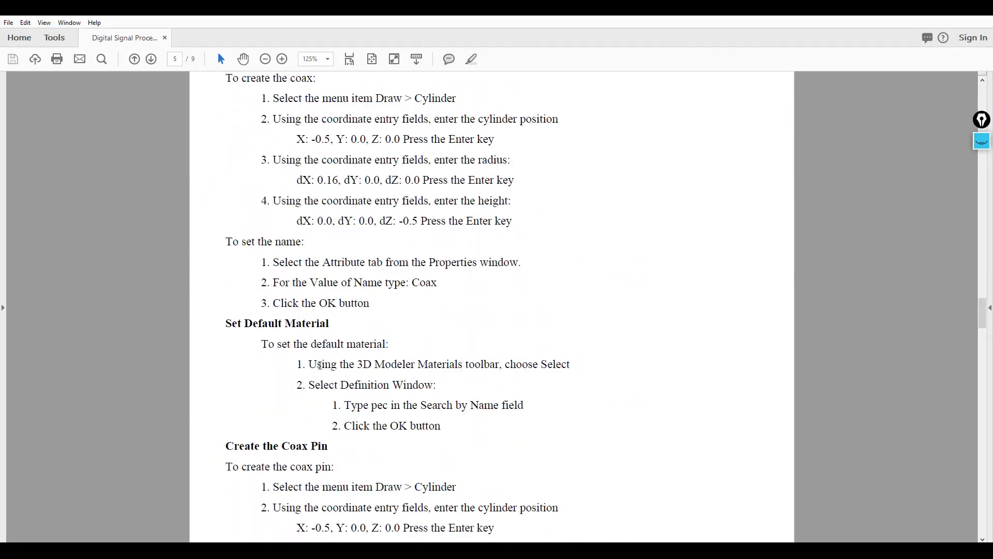
pyautogui.scroll(-8, 306, 394)
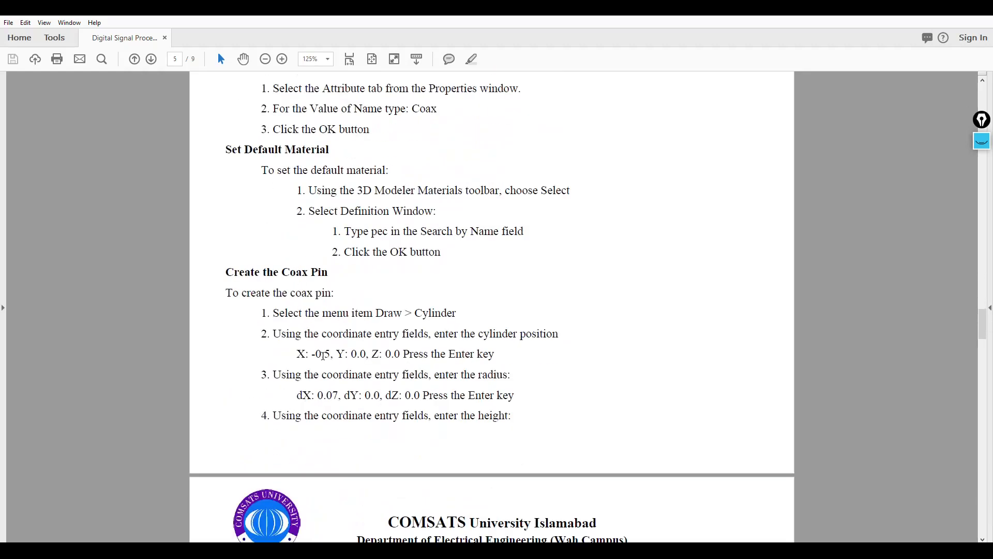
pyautogui.scroll(-2, 326, 356)
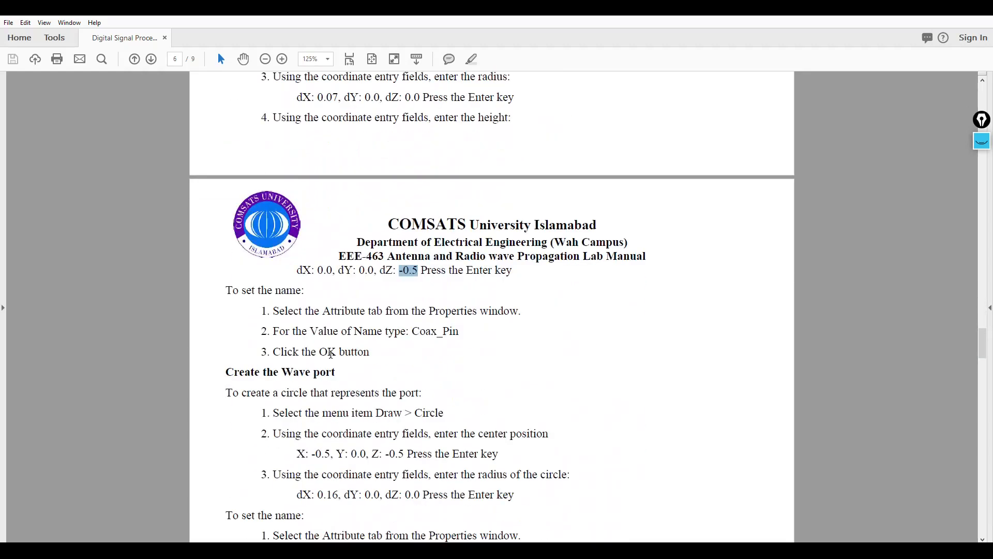
pyautogui.scroll(-2, 332, 354)
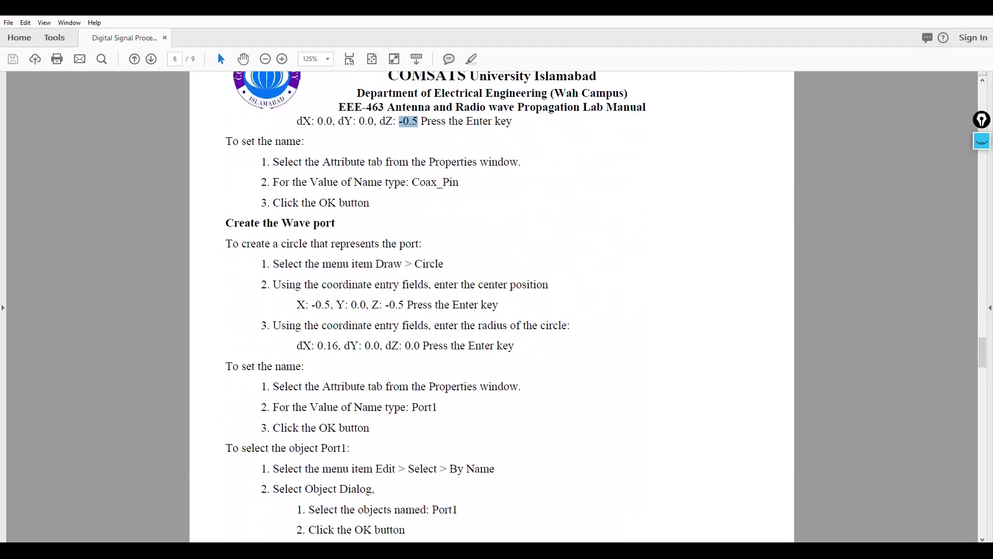
# Return to HFSS and draw a circle of about 0.22 cm radius beside the coax, centred at about -1.2, -0.5, 0 cm
pyautogui.click(370, 550)
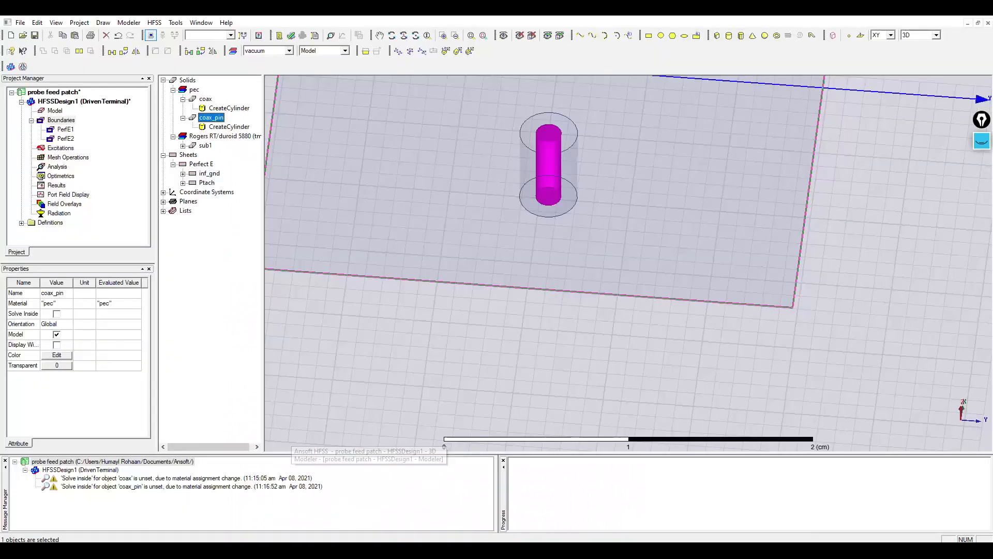
pyautogui.click(661, 35)
pyautogui.click(444, 215)
pyautogui.click(469, 242)
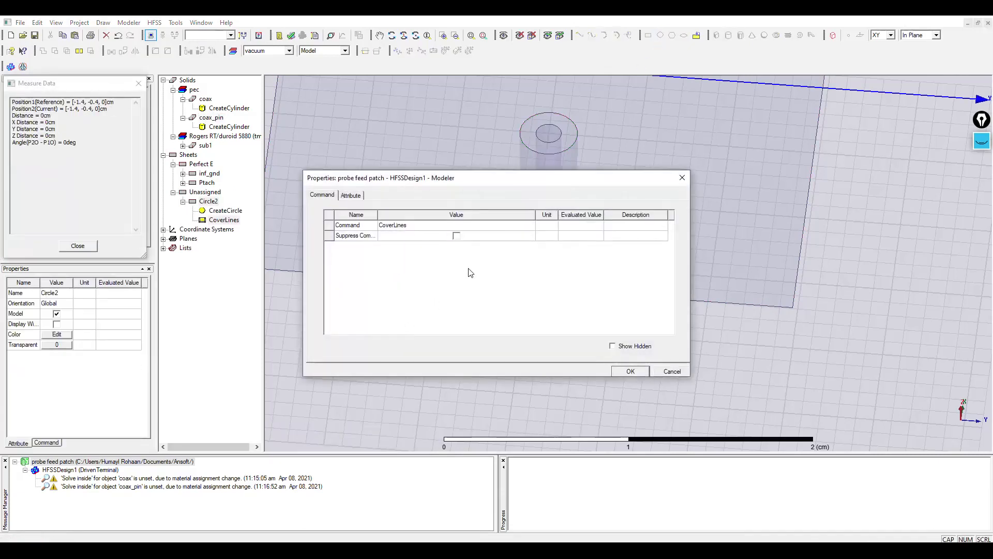
pyautogui.click(354, 196)
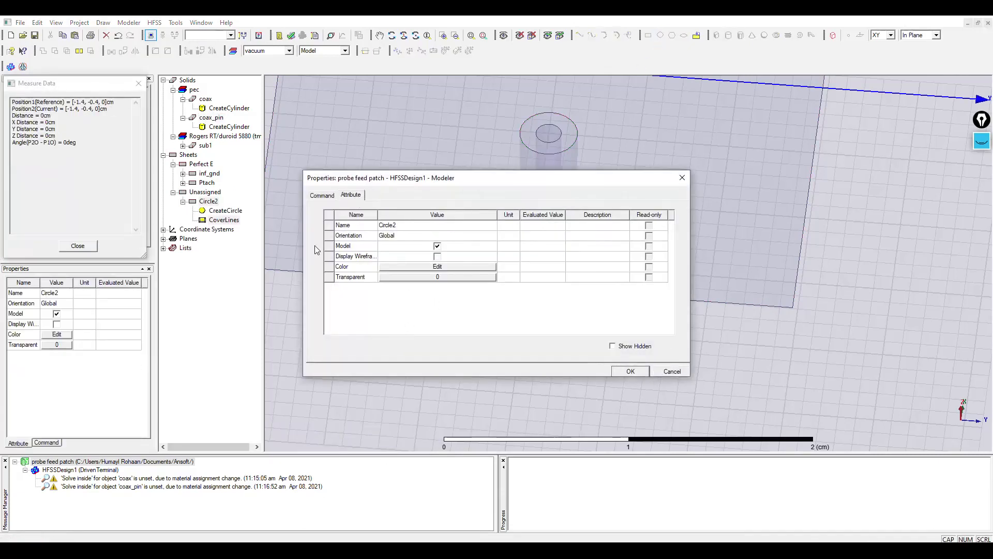
pyautogui.click(630, 372)
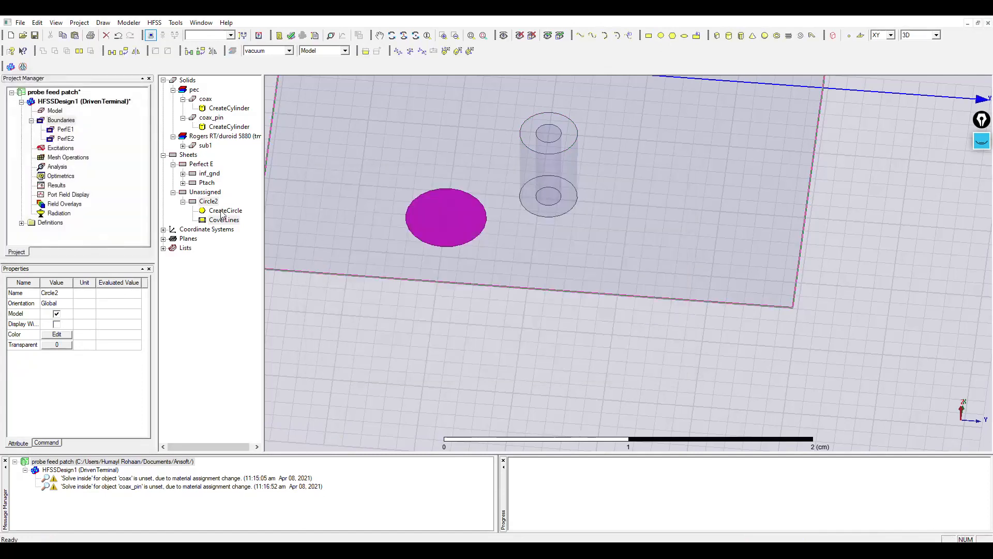
# Check the port centre in the lab manual and set the circle's center position to -0.5, 0, -0.5 cm in HFSS
pyautogui.doubleClick(222, 213)
pyautogui.click(424, 246)
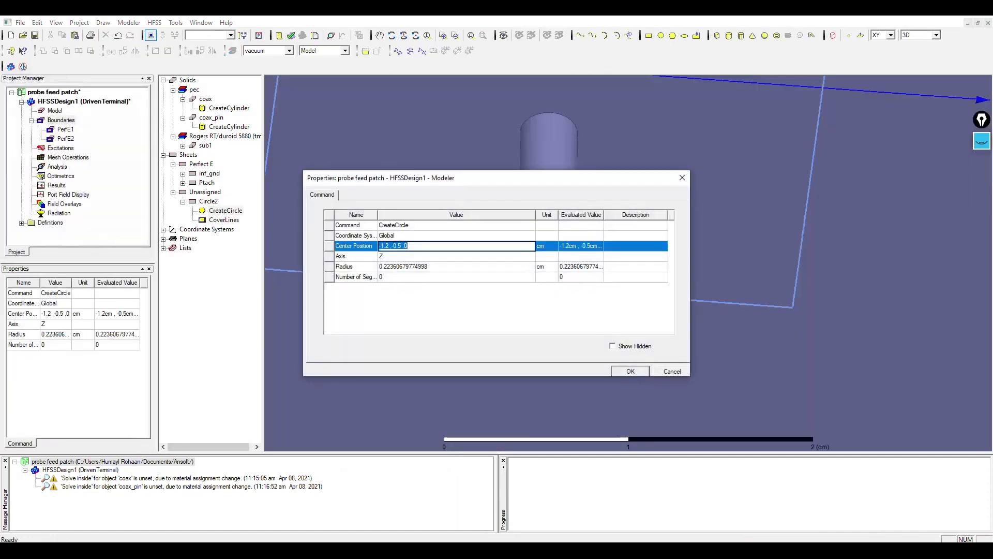
pyautogui.moveTo(369, 550)
pyautogui.click(384, 549)
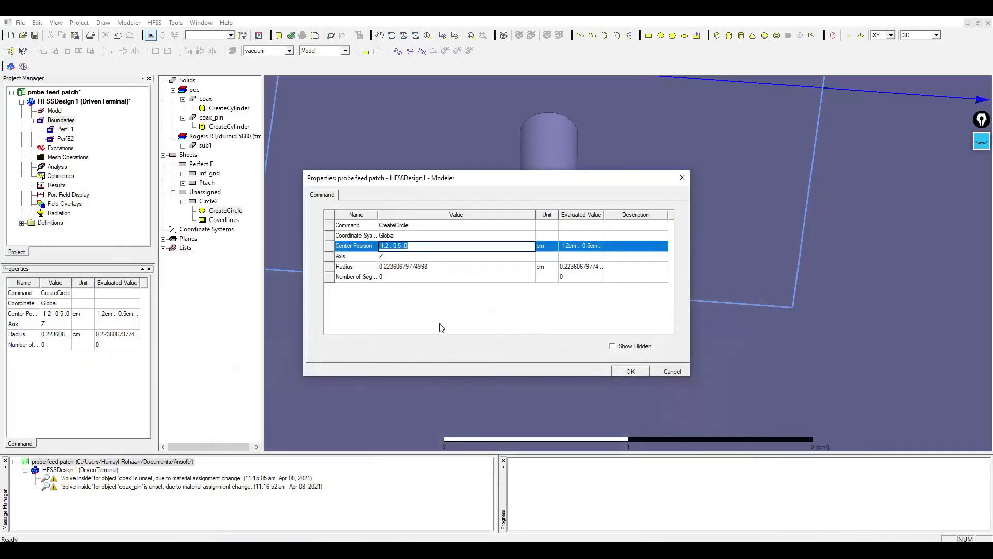
pyautogui.write('-0.5 ,0 ,-0.5')
pyautogui.click(413, 257)
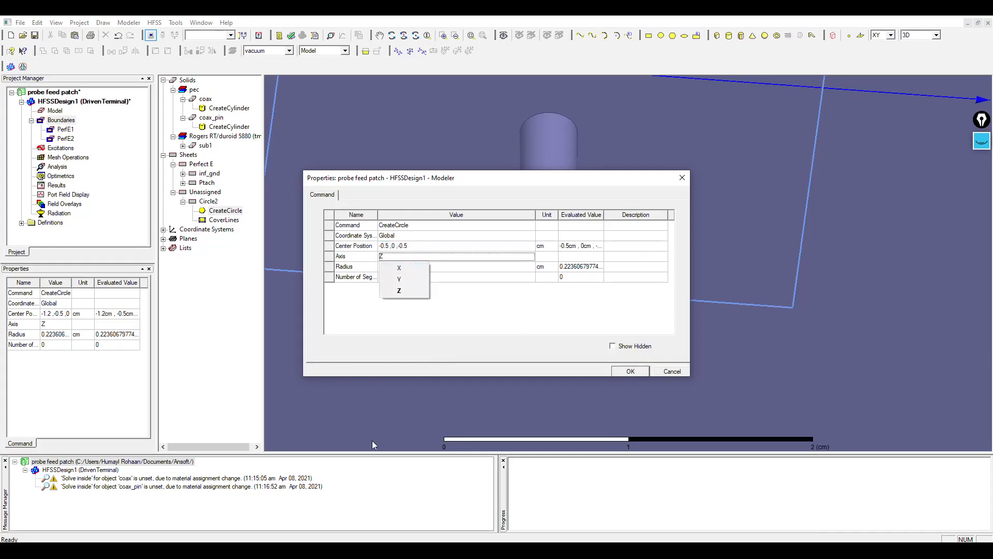
# Look up the port circle's radius in the lab manual, then return to HFSS and set the radius to 0.16 cm
pyautogui.click(491, 266)
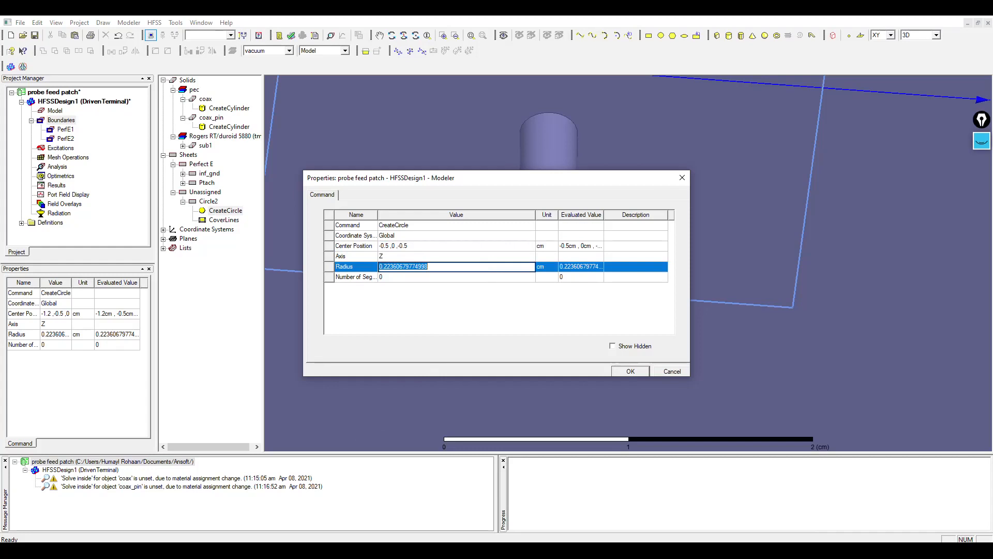
pyautogui.moveTo(369, 550)
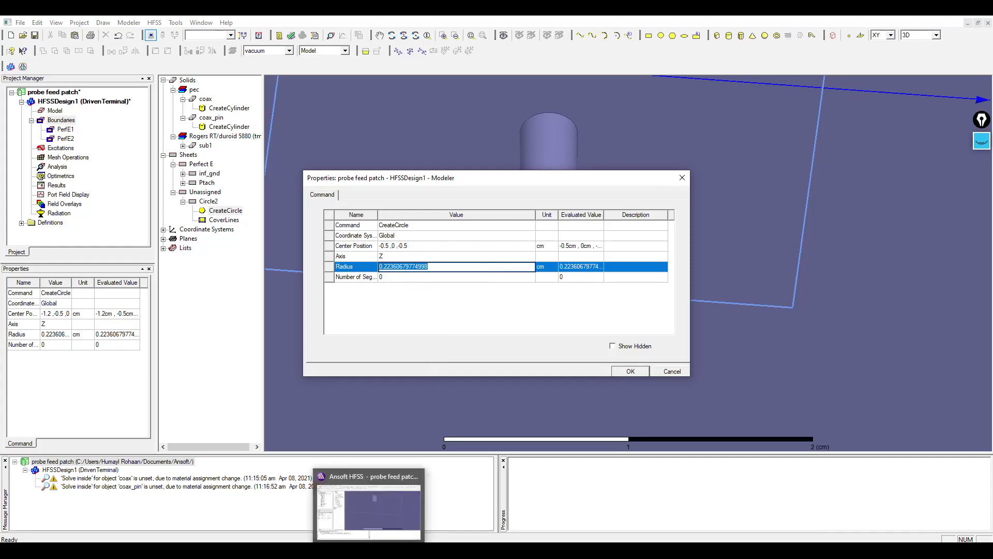
pyautogui.click(416, 550)
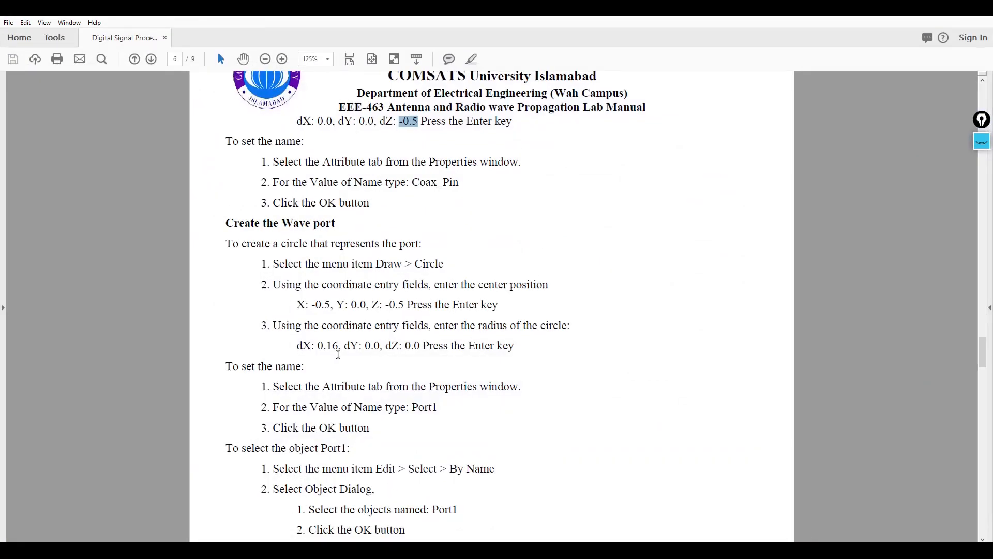
pyautogui.moveTo(339, 346); pyautogui.dragTo(320, 346)
pyautogui.hotkey('alt', 'Tab')
pyautogui.write('0')
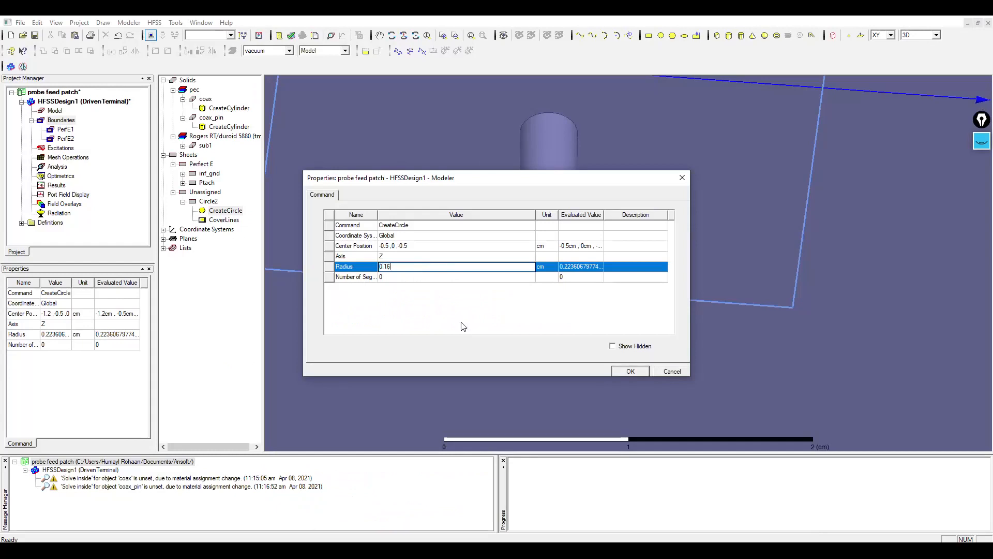
pyautogui.click(631, 370)
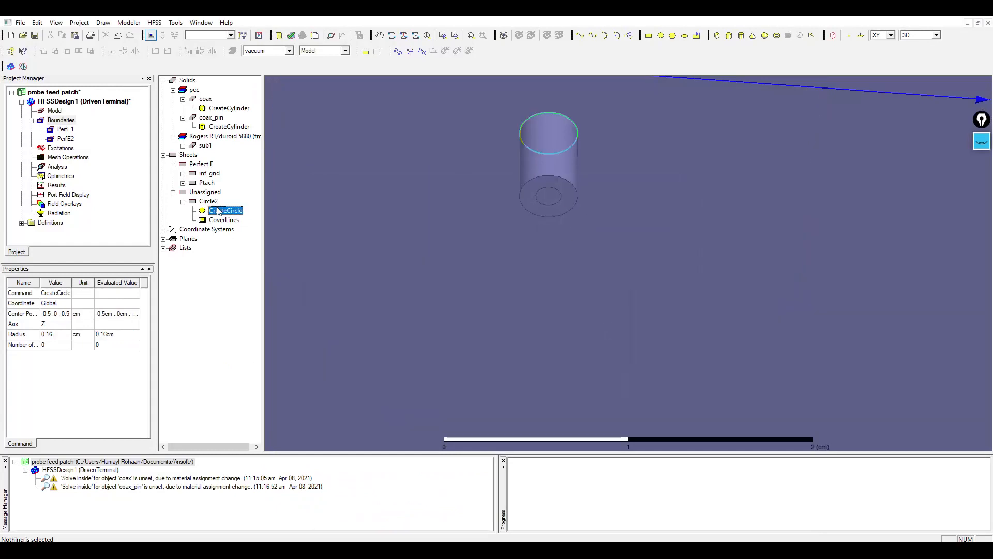
# Select the port circle and inspect its placement at the lower end of the coax
pyautogui.click(548, 197)
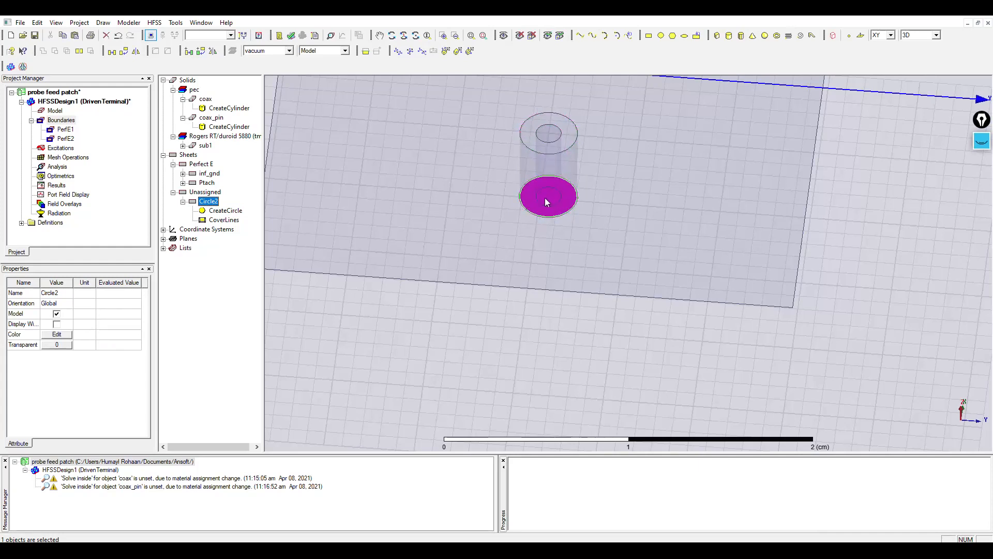
pyautogui.keyDown('alt'); pyautogui.moveTo(648, 259); pyautogui.dragTo(659, 270); pyautogui.keyUp('alt')
pyautogui.keyDown('alt'); pyautogui.moveTo(594, 302); pyautogui.dragTo(605, 259); pyautogui.keyUp('alt')
pyautogui.click(209, 201)
# Switch to the lab manual and read the instructions for naming the port and assigning the wave port excitation
pyautogui.hotkey('alt', 'Tab')
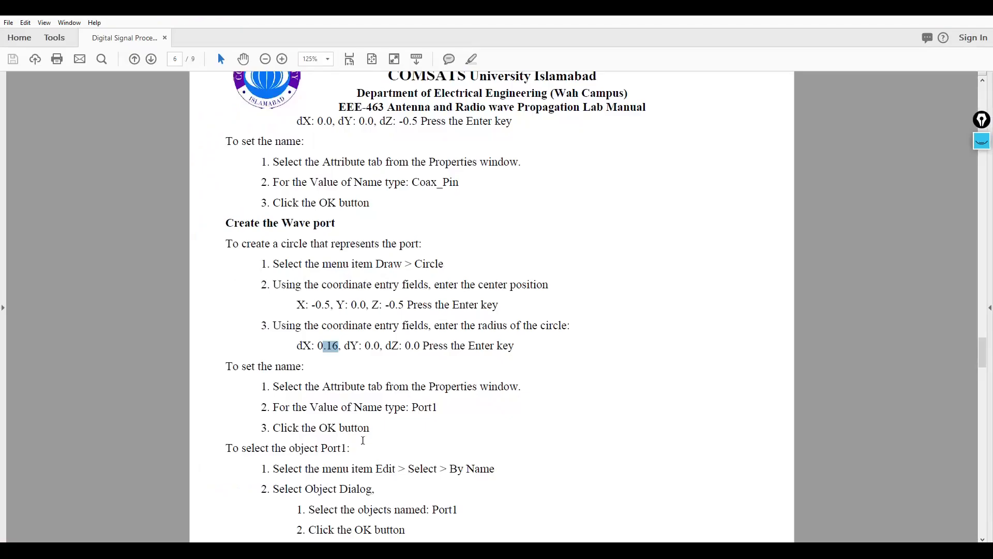
pyautogui.scroll(-3, 397, 403)
pyautogui.scroll(-3, 450, 357)
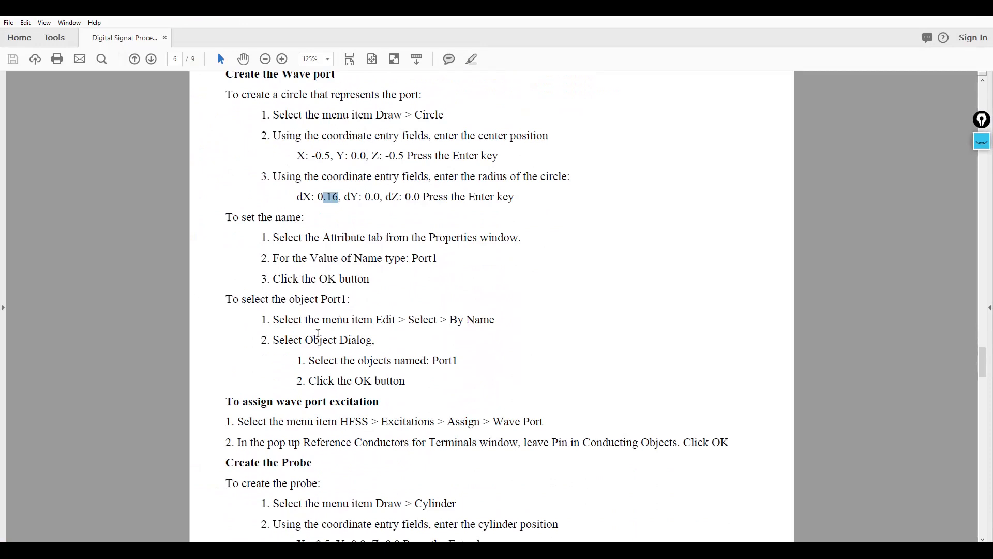
pyautogui.scroll(-2, 318, 333)
pyautogui.scroll(-3, 413, 345)
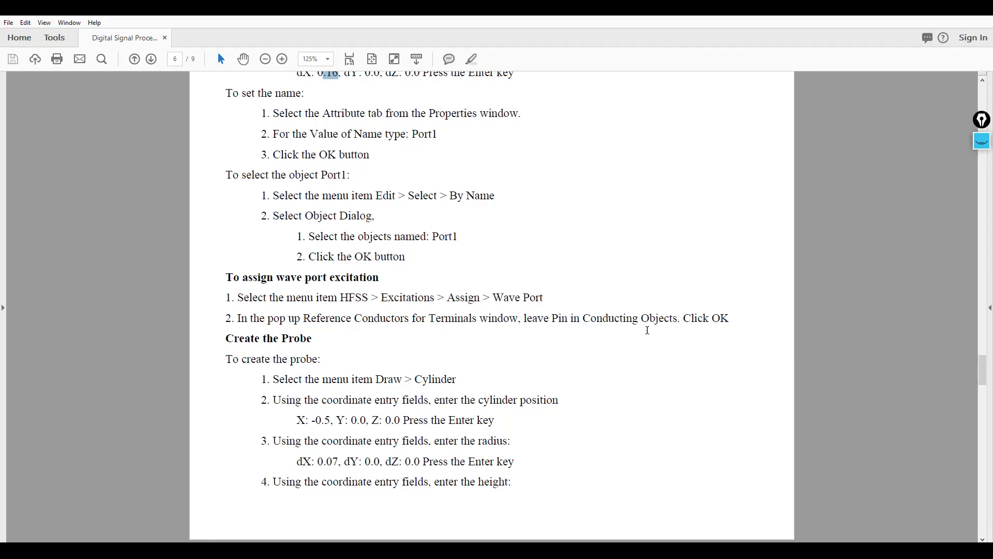
pyautogui.moveTo(567, 319); pyautogui.dragTo(524, 319)
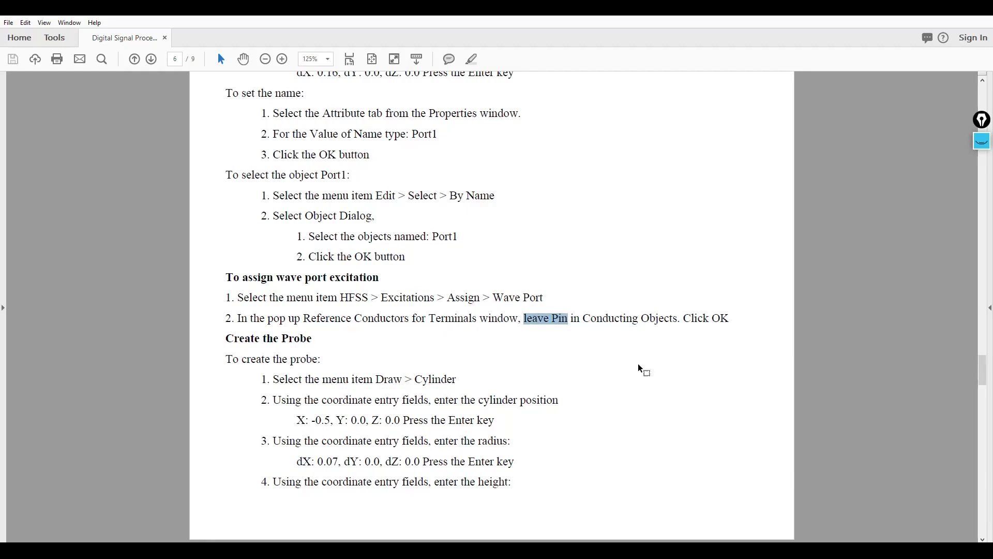
# Return to HFSS and assign a wave port excitation to the circle, with port name 1 and coax as the reference conductor
pyautogui.click(933, 17)
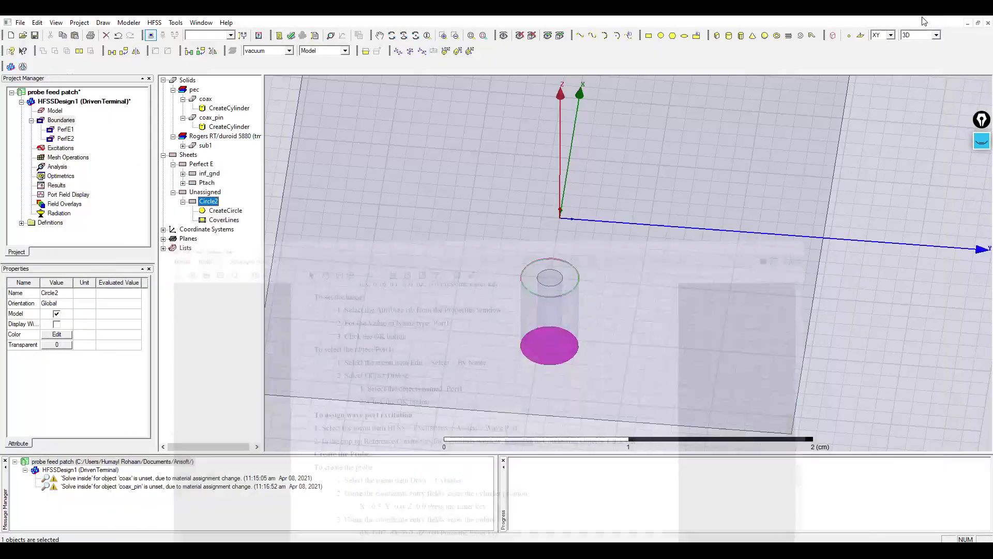
pyautogui.rightClick(214, 201)
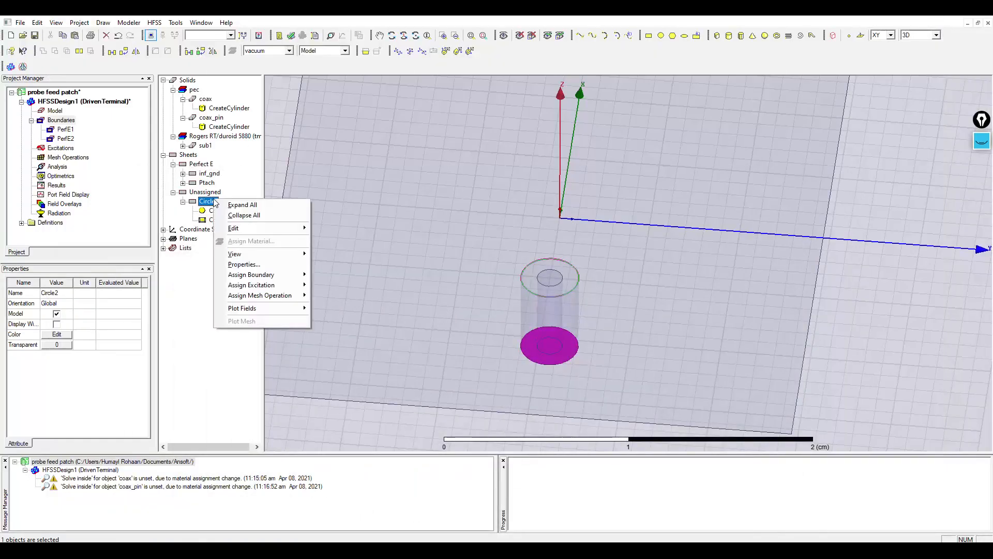
pyautogui.moveTo(259, 276)
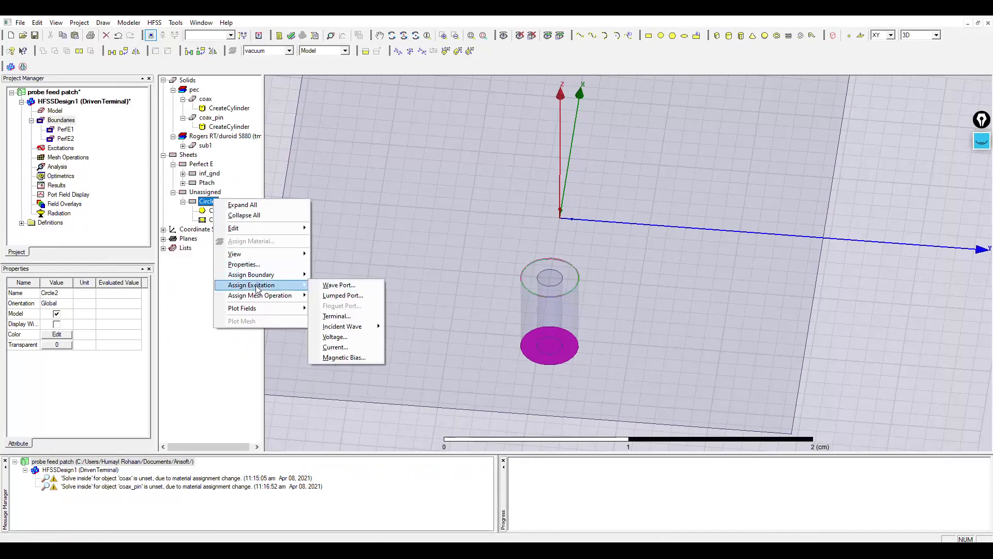
pyautogui.click(340, 282)
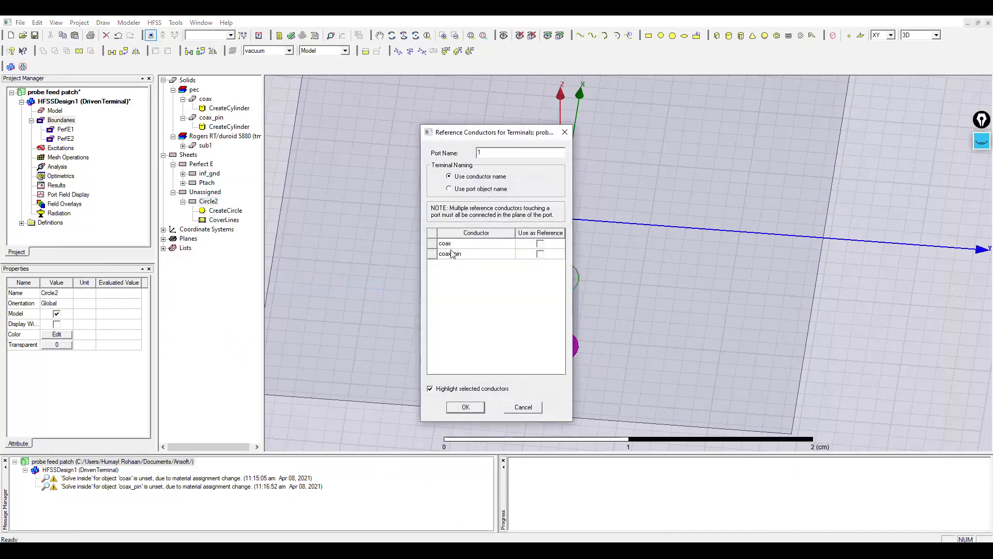
pyautogui.click(540, 245)
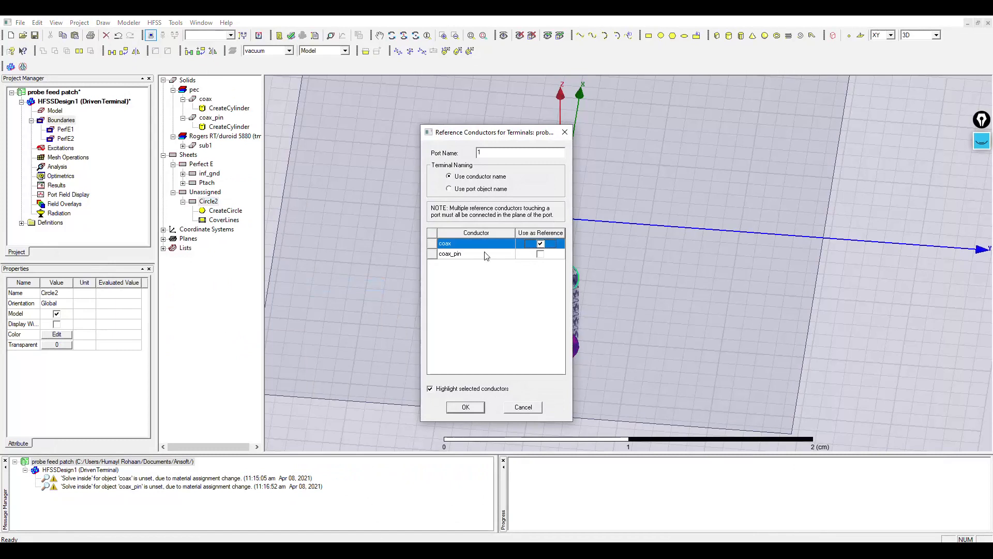
pyautogui.moveTo(499, 136); pyautogui.dragTo(362, 112)
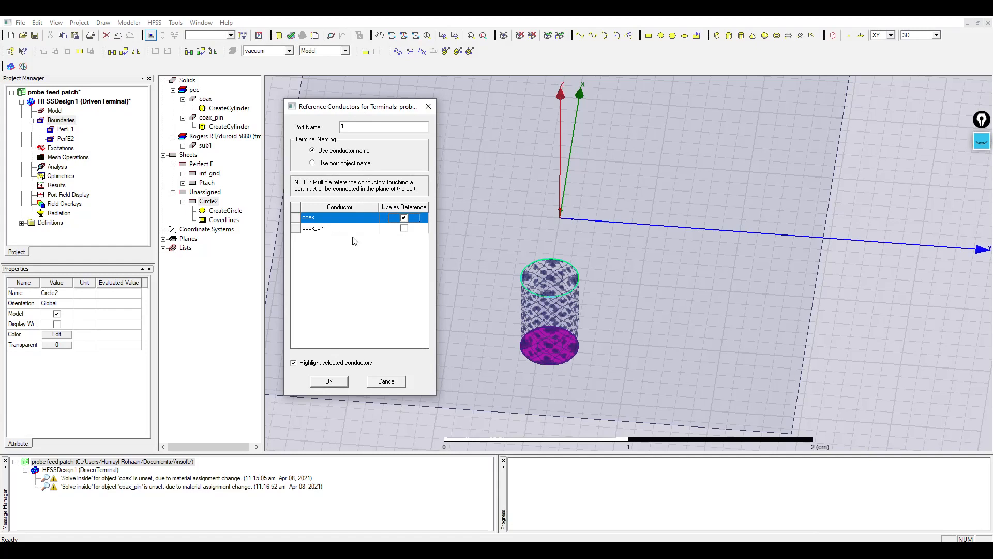
pyautogui.click(329, 381)
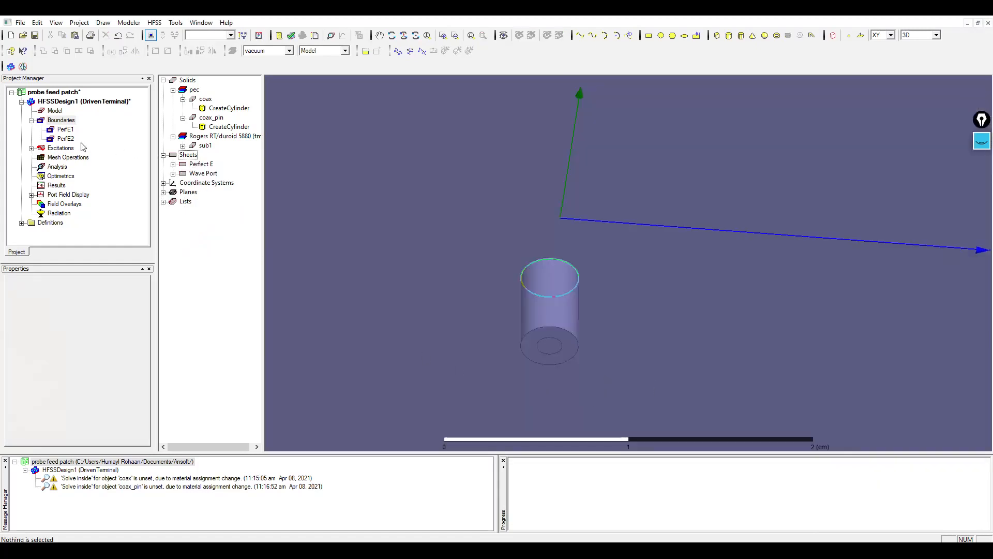
# Inspect the new wave port 1 and its coax pin terminal under the excitations and in the model
pyautogui.click(31, 148)
pyautogui.click(59, 157)
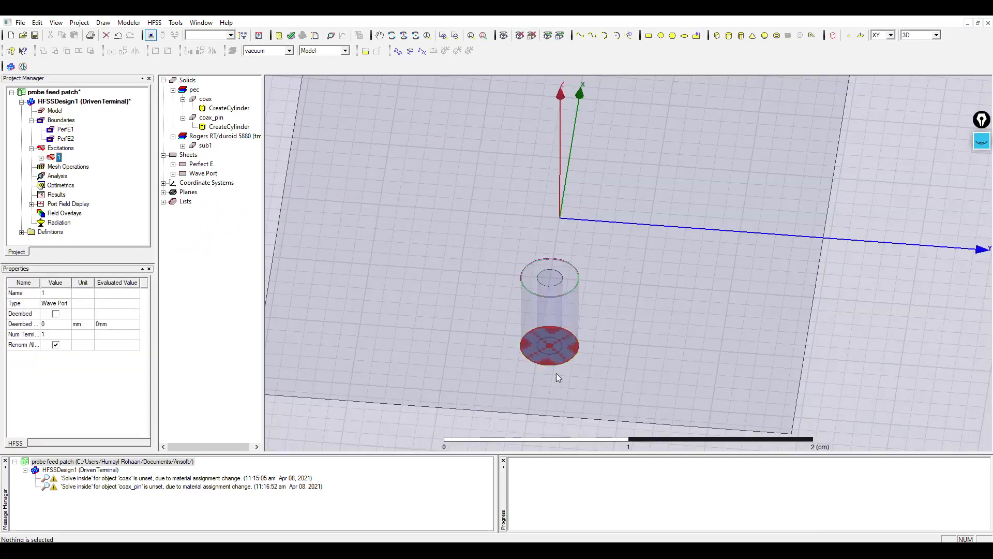
pyautogui.click(551, 348)
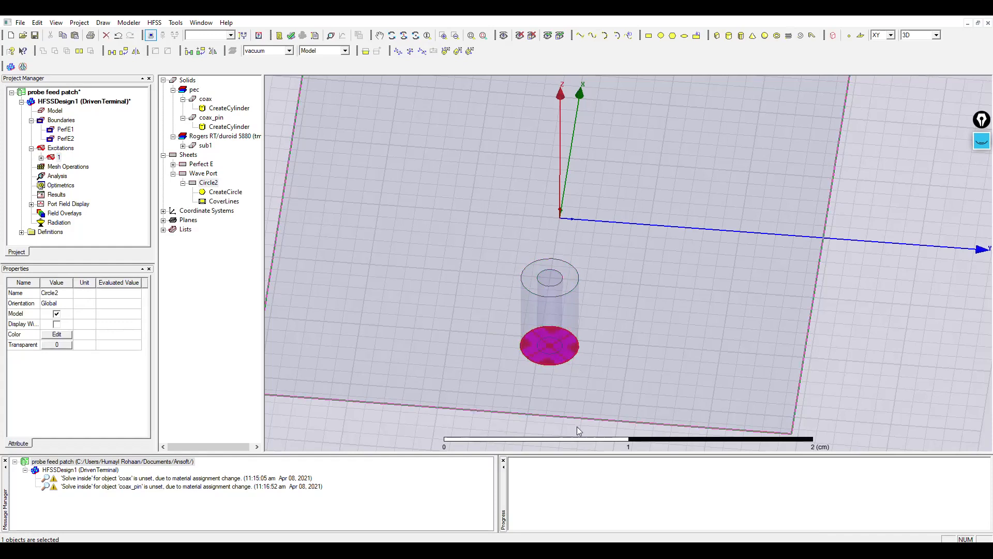
pyautogui.click(58, 157)
pyautogui.click(41, 157)
pyautogui.click(71, 168)
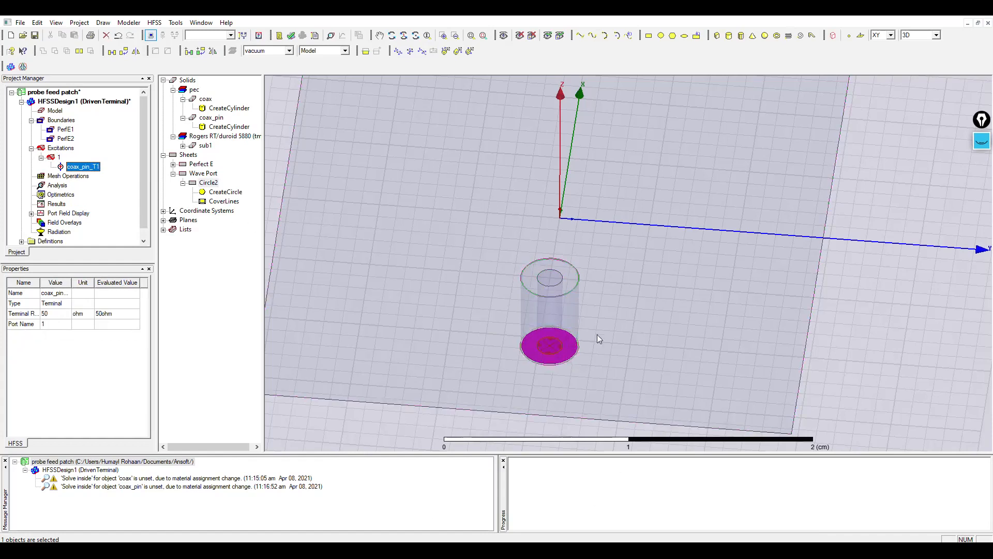
pyautogui.scroll(5, 545, 357)
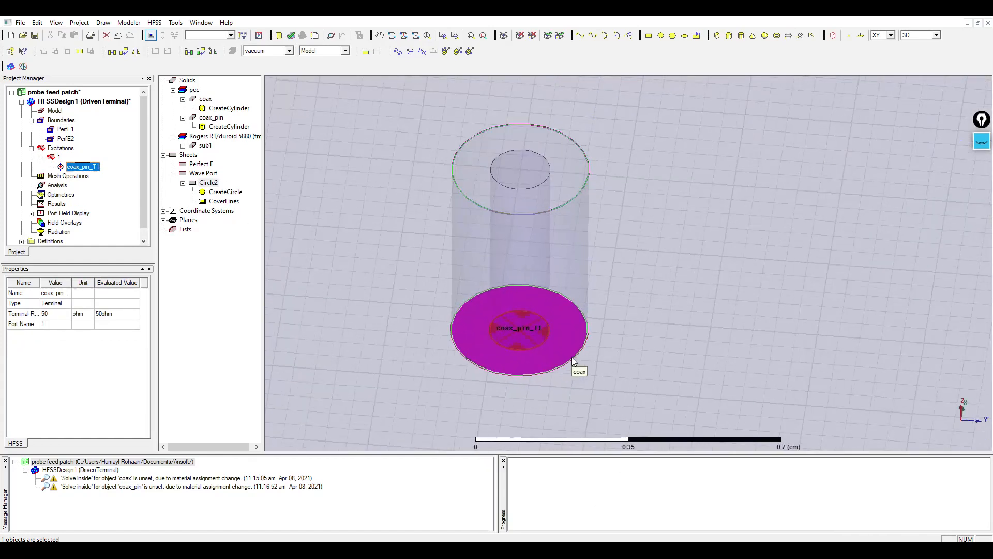
pyautogui.click(57, 157)
# Switch to the lab manual and read the position, radius, height and name instructions for creating the probe
pyautogui.moveTo(402, 551)
pyautogui.click(402, 517)
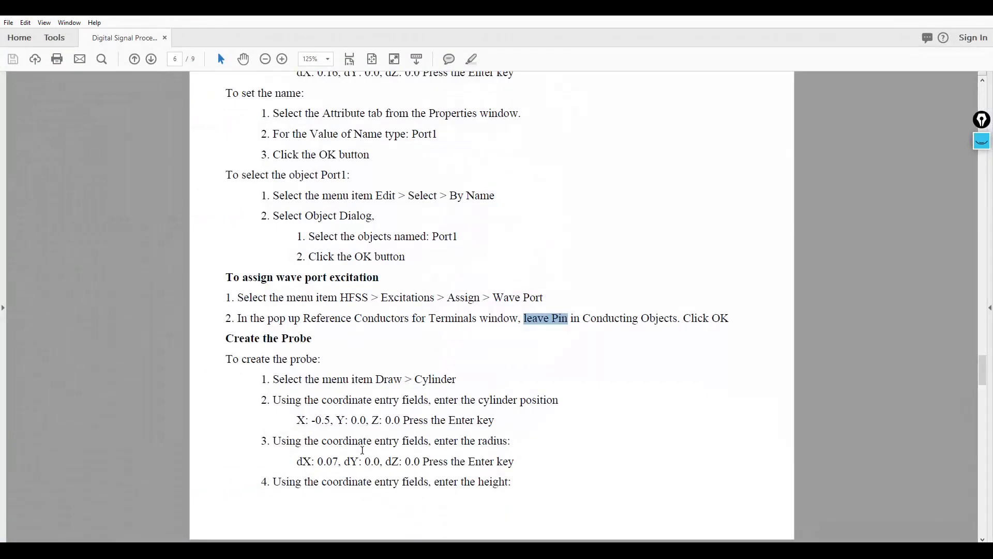
pyautogui.scroll(-3, 367, 446)
pyautogui.scroll(-1, 357, 446)
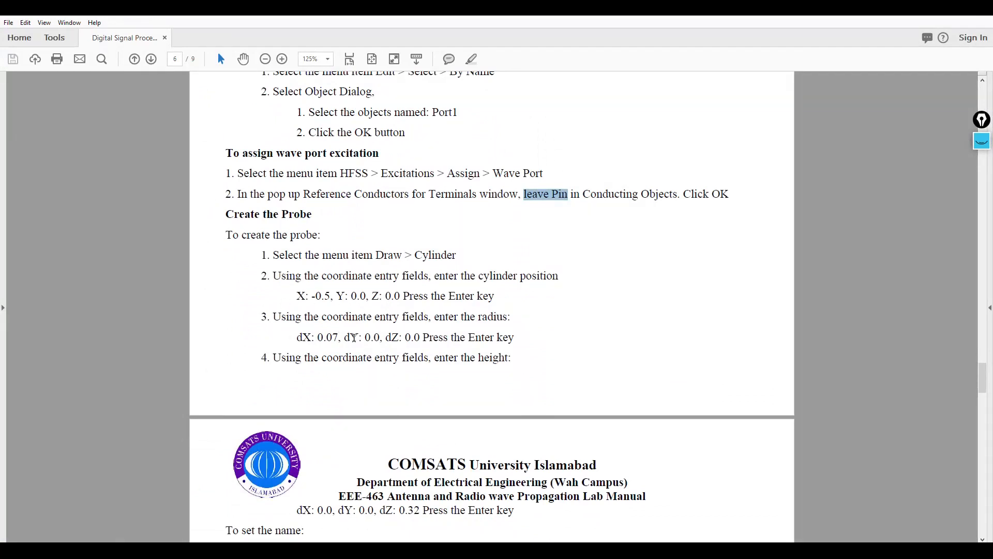
pyautogui.scroll(-2, 355, 341)
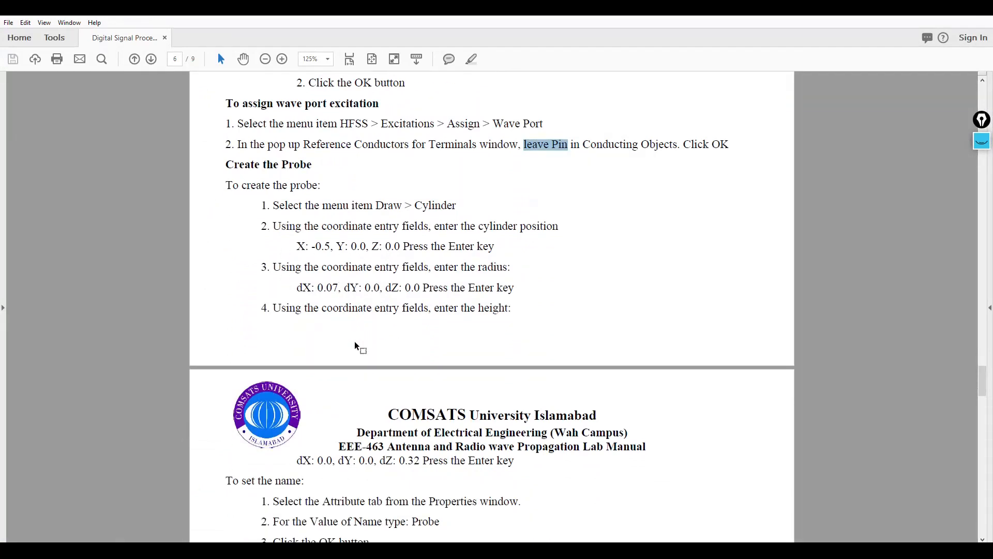
pyautogui.scroll(-1, 357, 345)
pyautogui.scroll(-5, 470, 469)
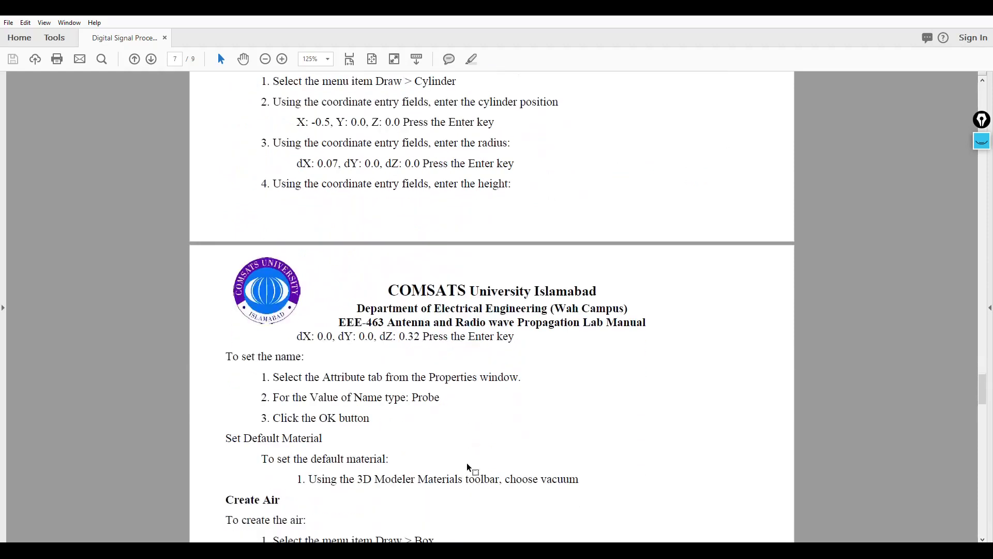
pyautogui.scroll(-1, 696, 238)
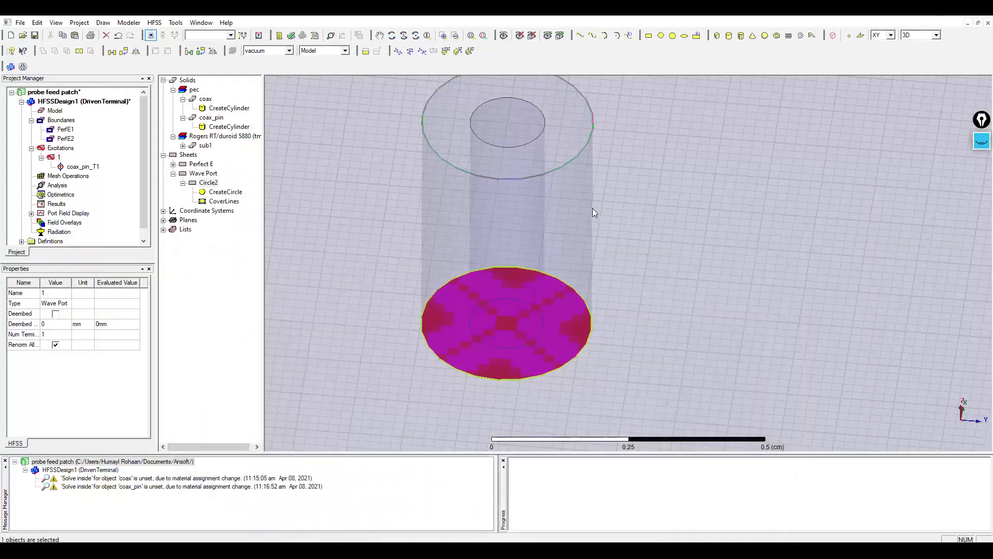
# Back in HFSS, draw a cylinder beside the coax, about 0.25 cm in radius and 0.15 cm high, centred at about -0.85, 0.45, 0 cm
pyautogui.scroll(-3, 594, 208)
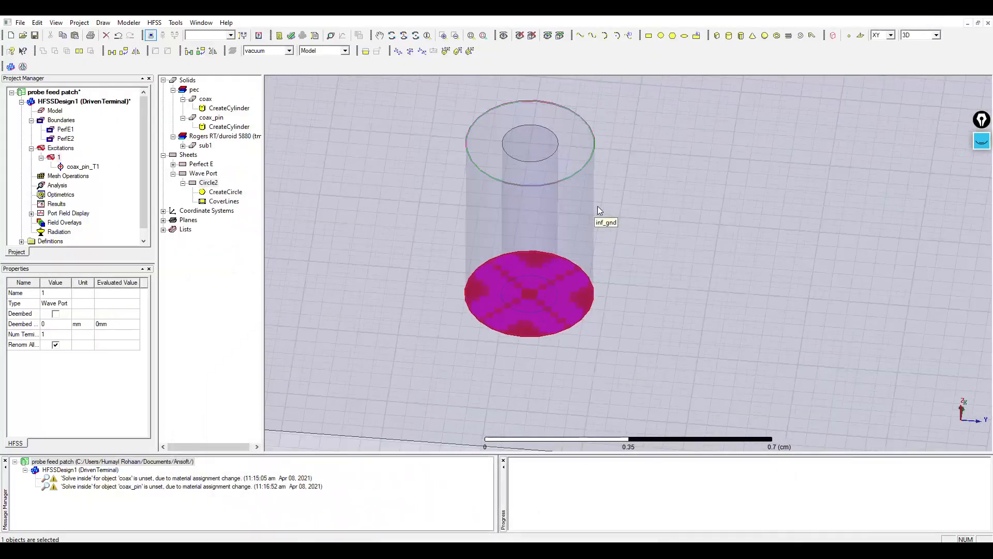
pyautogui.keyDown('alt'); pyautogui.moveTo(598, 206); pyautogui.dragTo(519, 142); pyautogui.keyUp('alt')
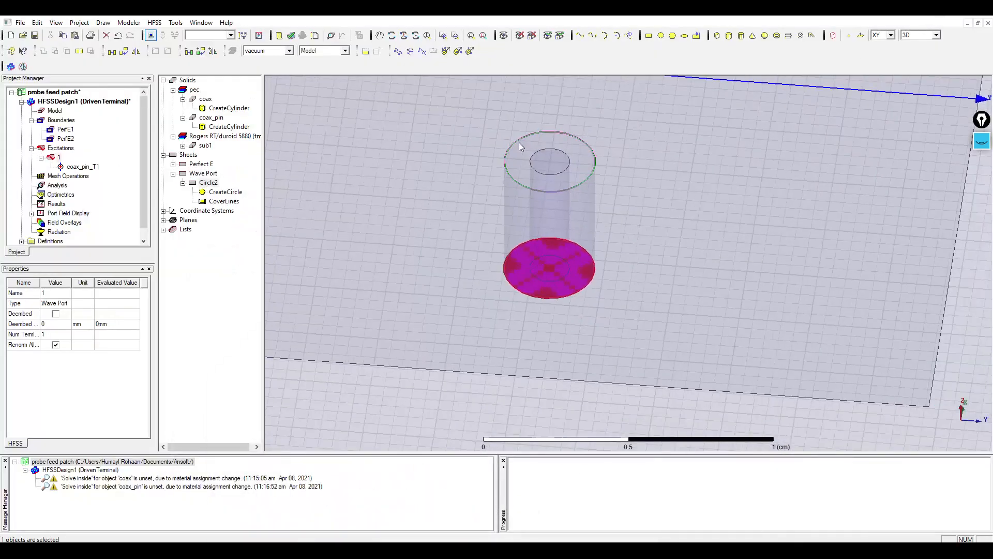
pyautogui.click(661, 35)
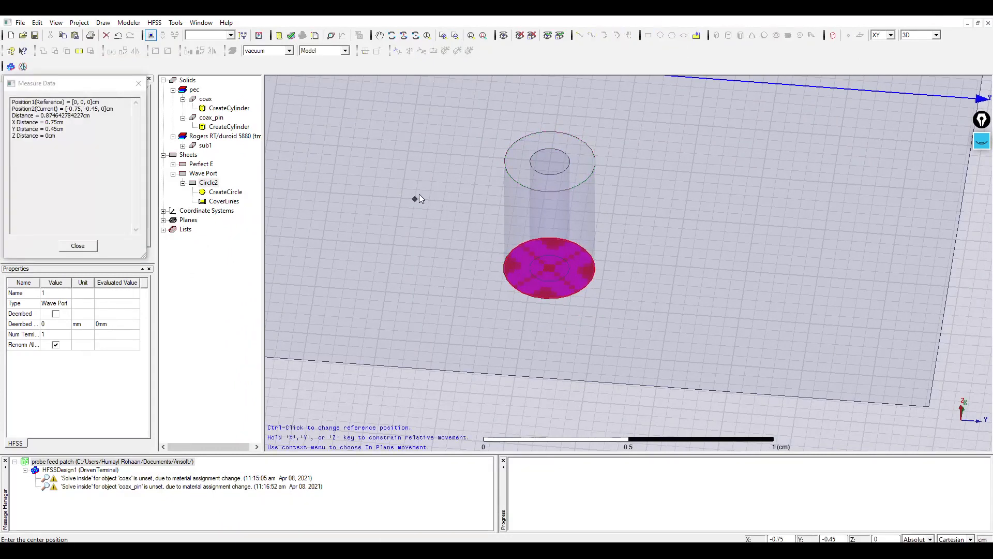
pyautogui.click(729, 35)
pyautogui.click(671, 239)
pyautogui.click(708, 280)
pyautogui.click(703, 250)
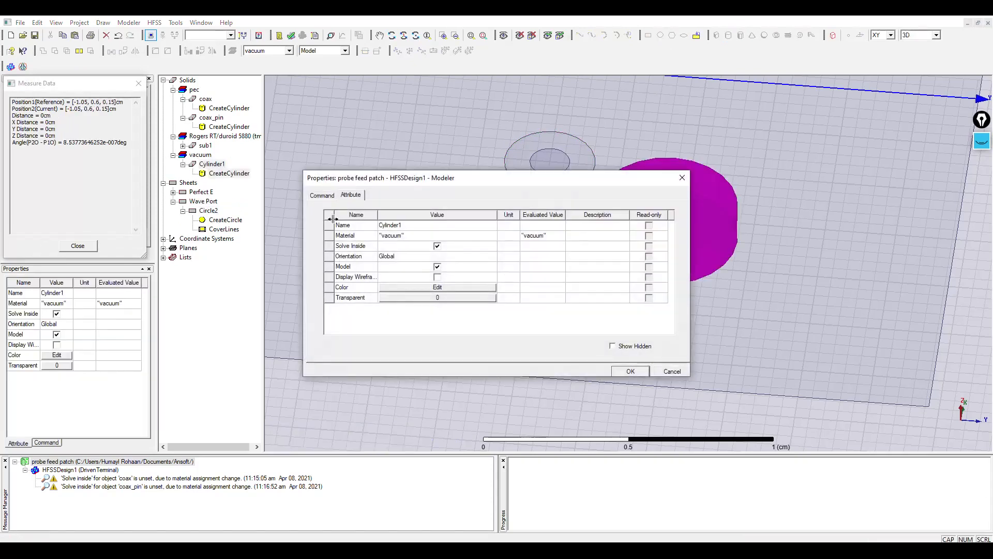
# Set the new cylinder's center position to -0.5, 0, 0 cm, checking the probe coordinates in the lab manual
pyautogui.click(322, 196)
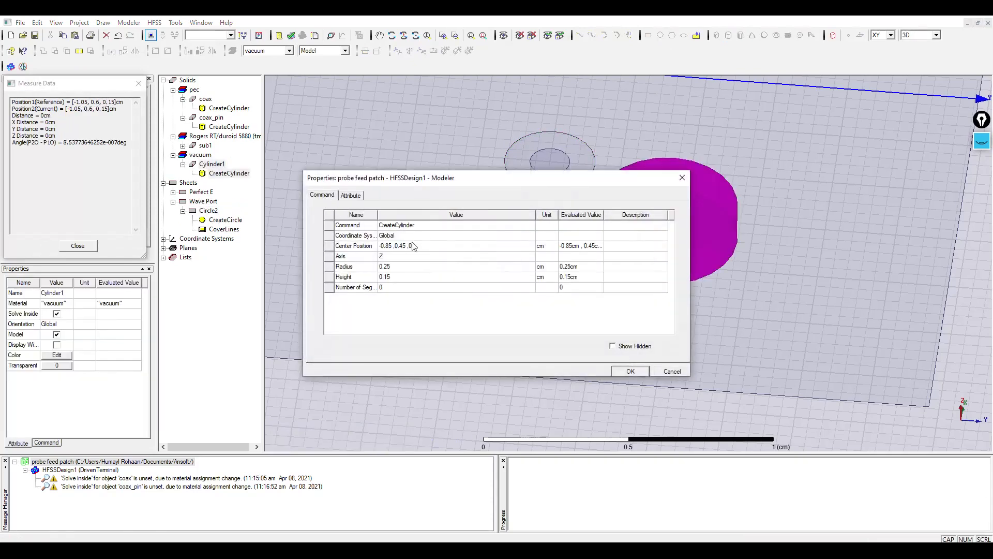
pyautogui.click(430, 247)
pyautogui.hotkey('alt', 'Tab')
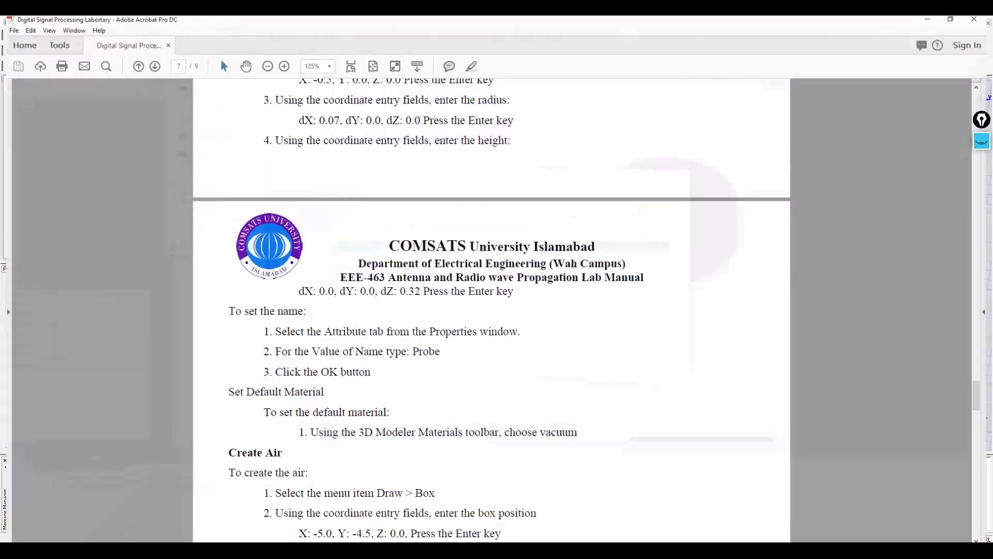
pyautogui.scroll(1, 396, 526)
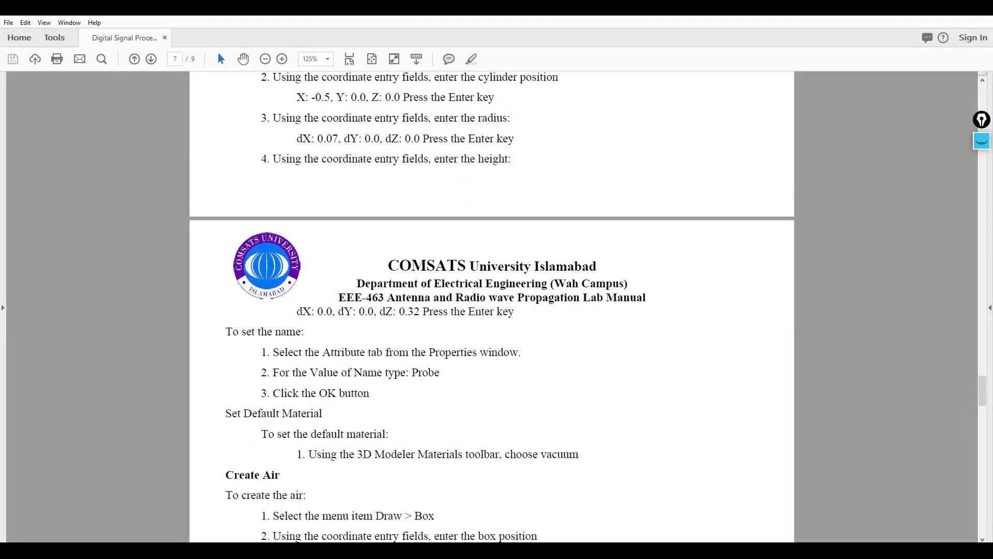
pyautogui.hotkey('alt', 'Tab')
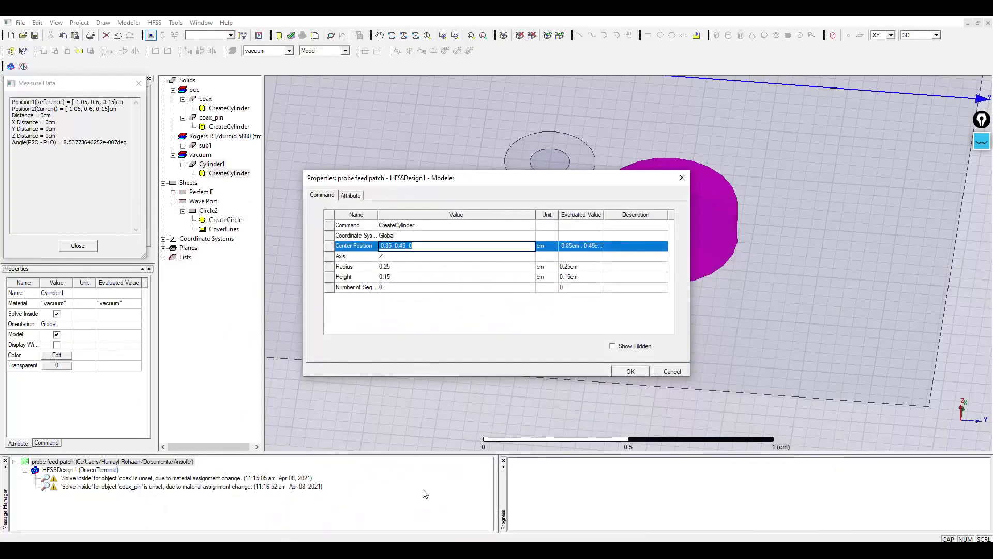
pyautogui.write('-0.5 ,0 ,0')
# Set the cylinder's radius to 0.07 cm and its height to 0.32 cm as given in the lab manual, and apply
pyautogui.click(389, 266)
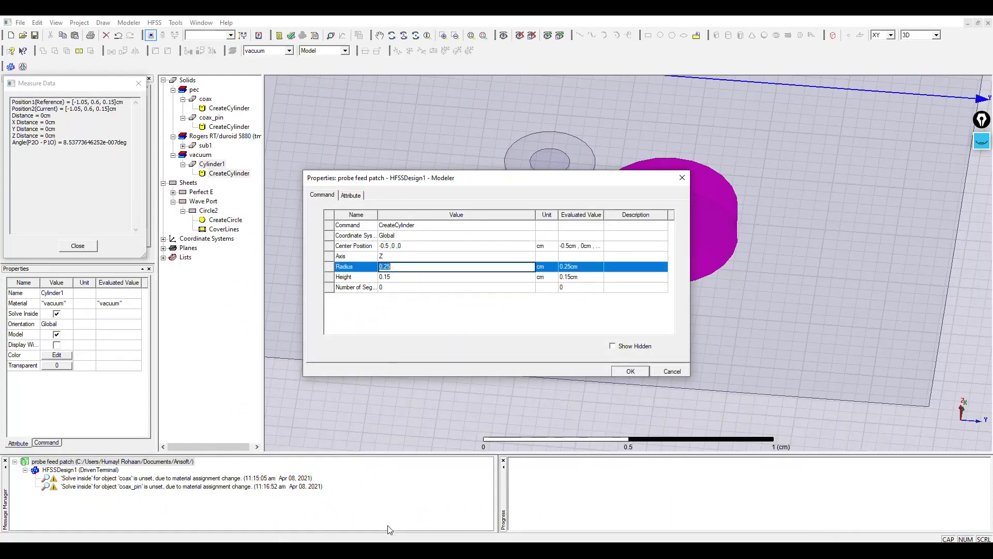
pyautogui.hotkey('alt', 'Tab')
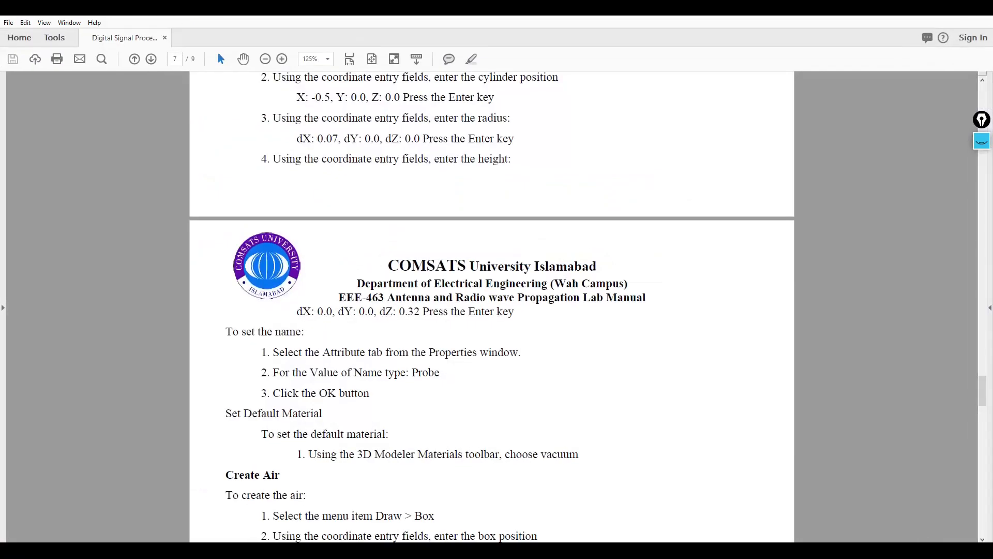
pyautogui.hotkey('alt', 'Tab')
pyautogui.write('0.')
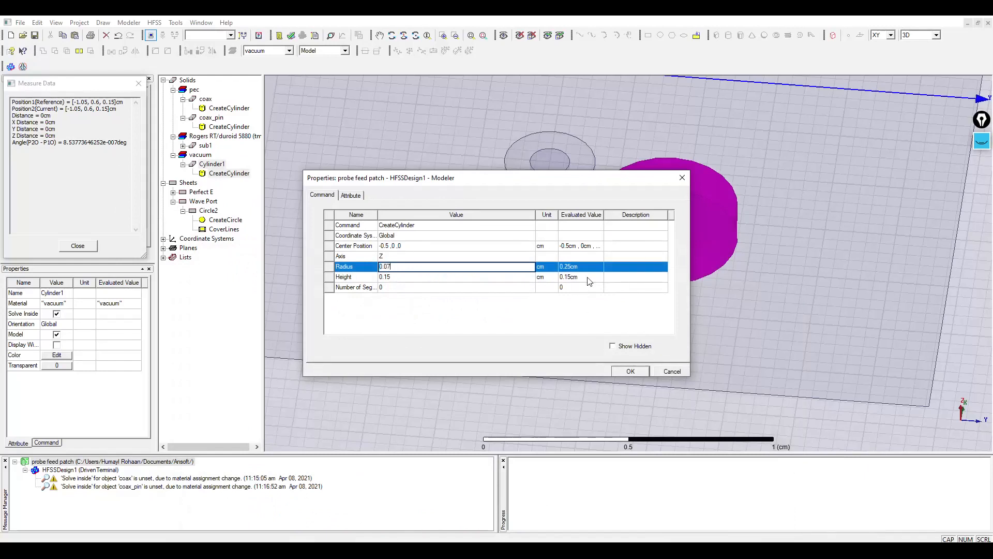
pyautogui.click(432, 278)
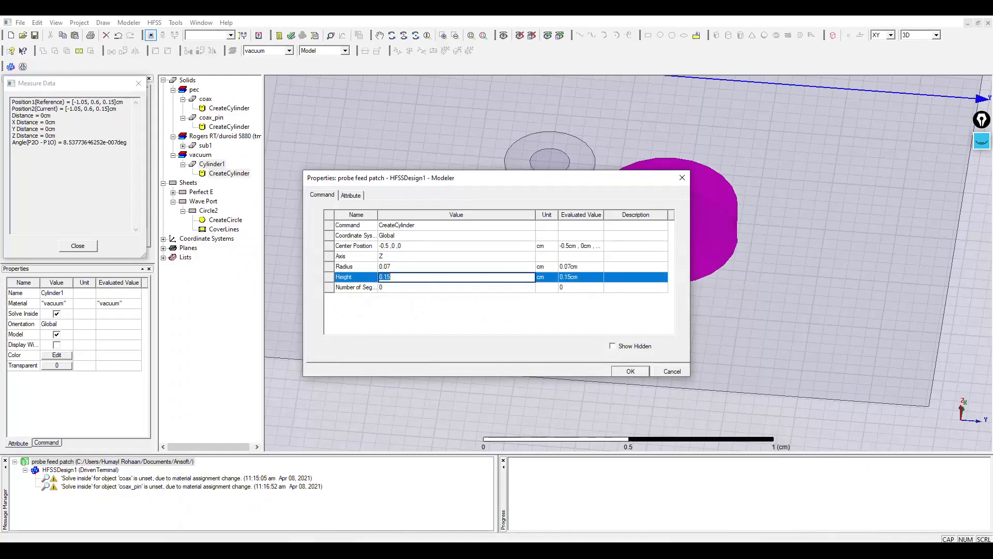
pyautogui.hotkey('alt', 'Tab')
pyautogui.hotkey('alt', 'Tab')
pyautogui.write('0.')
pyautogui.click(635, 370)
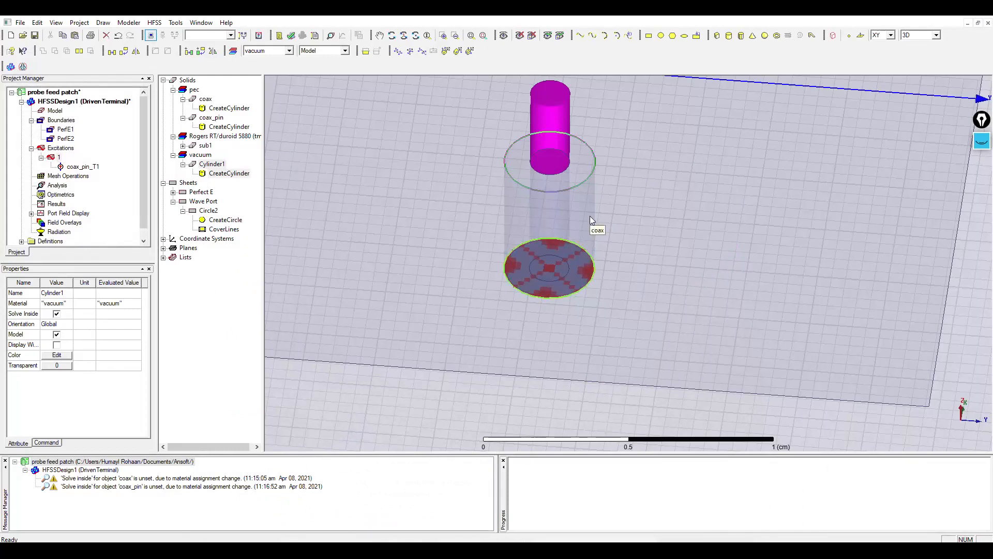
# Fit the whole model in view and inspect the substrate, coax and coax pin from the side
pyautogui.keyDown('alt'); pyautogui.moveTo(592, 228); pyautogui.dragTo(573, 306); pyautogui.keyUp('alt')
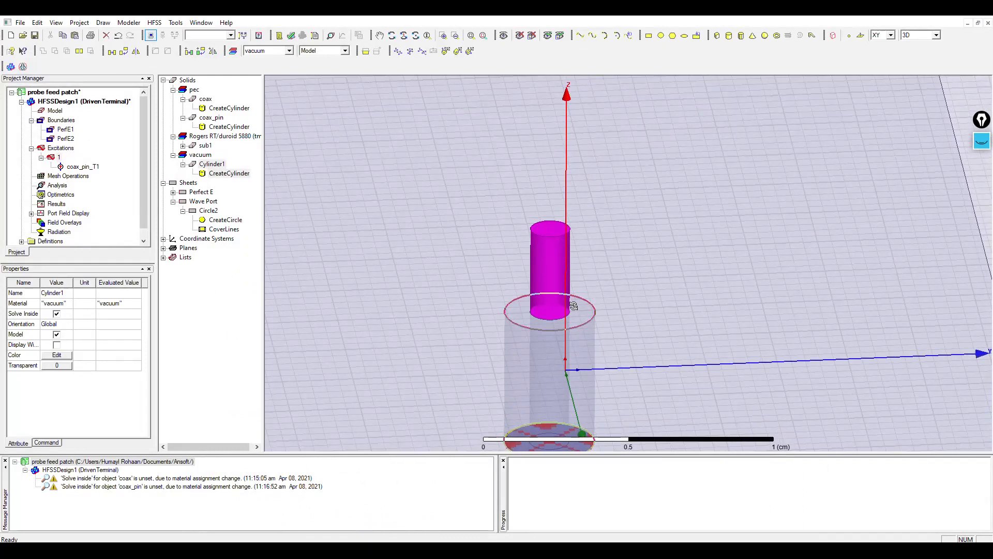
pyautogui.hotkey('ctrl', 'd')
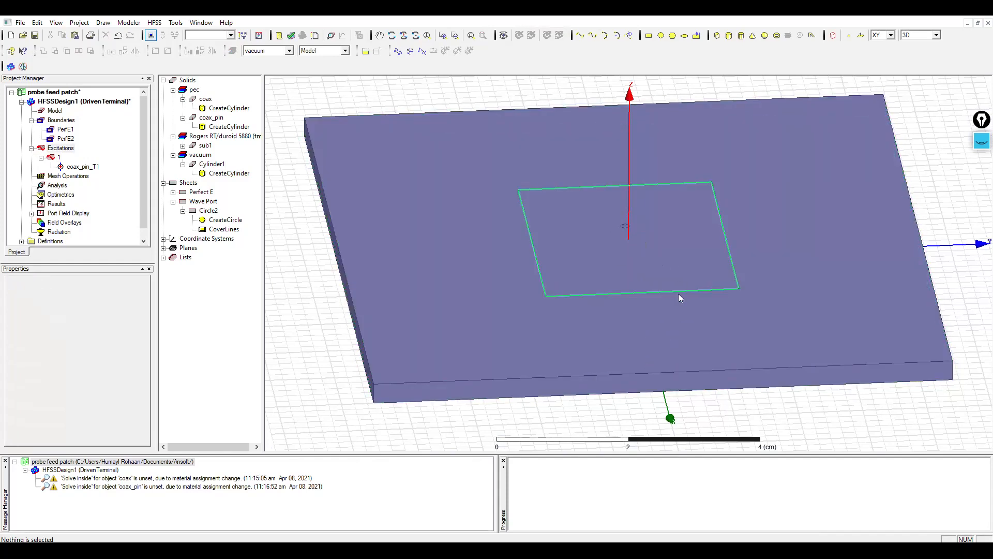
pyautogui.keyDown('alt'); pyautogui.moveTo(667, 380); pyautogui.dragTo(742, 374); pyautogui.keyUp('alt')
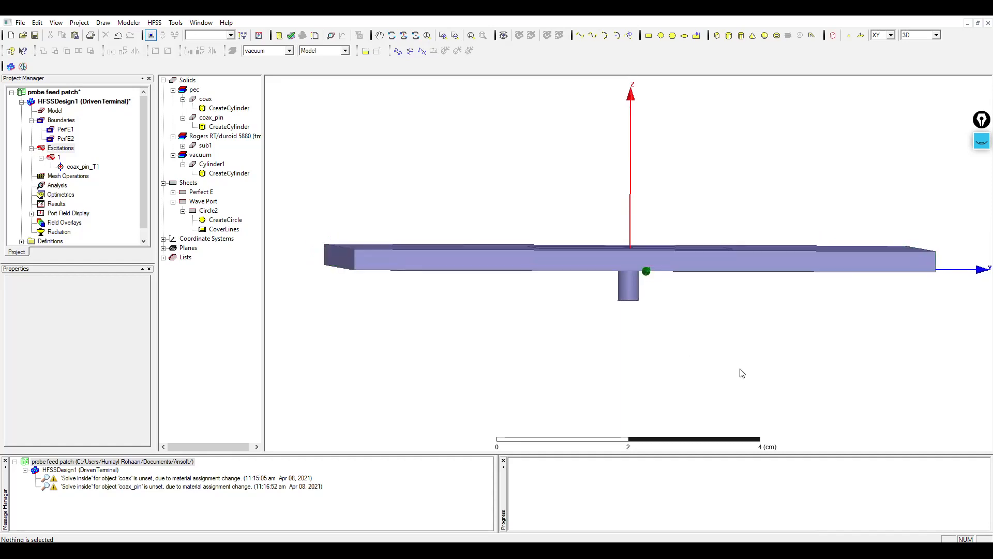
pyautogui.click(527, 255)
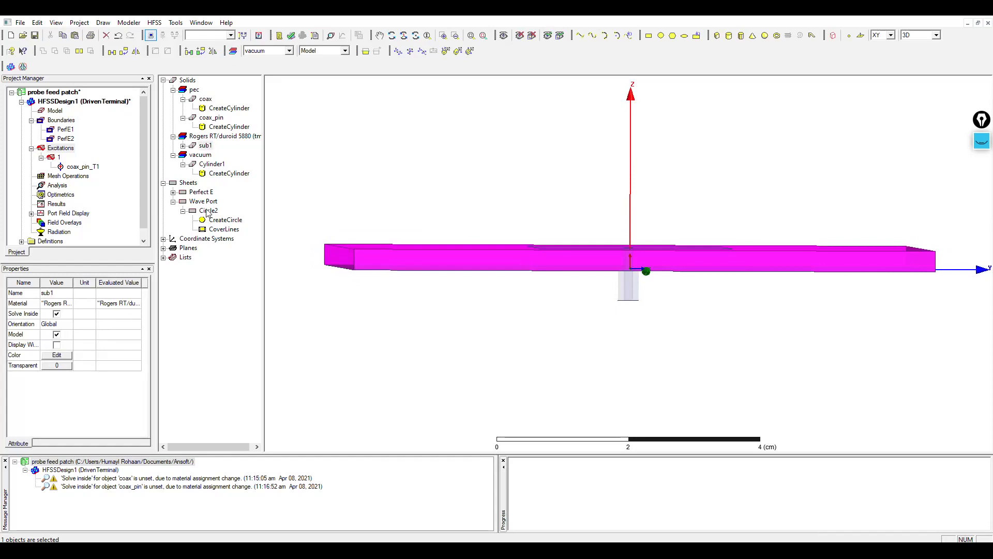
pyautogui.click(205, 101)
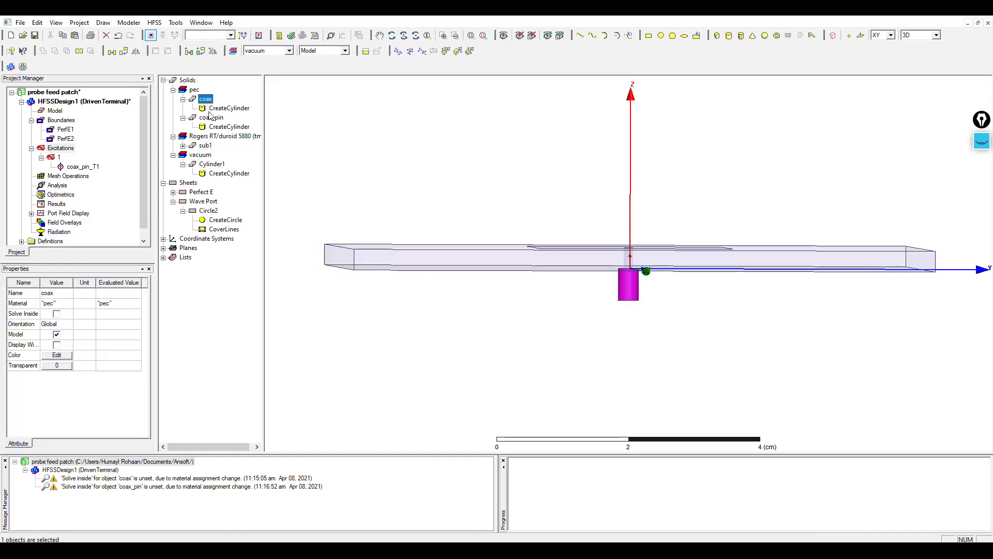
pyautogui.click(210, 118)
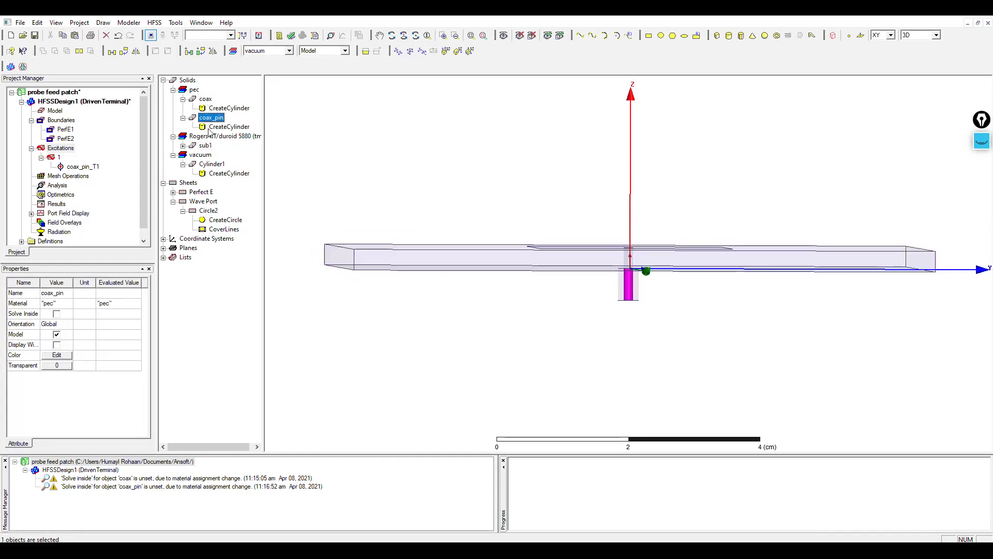
# Rename the new vacuum cylinder as probe and assign it the pec material
pyautogui.click(204, 165)
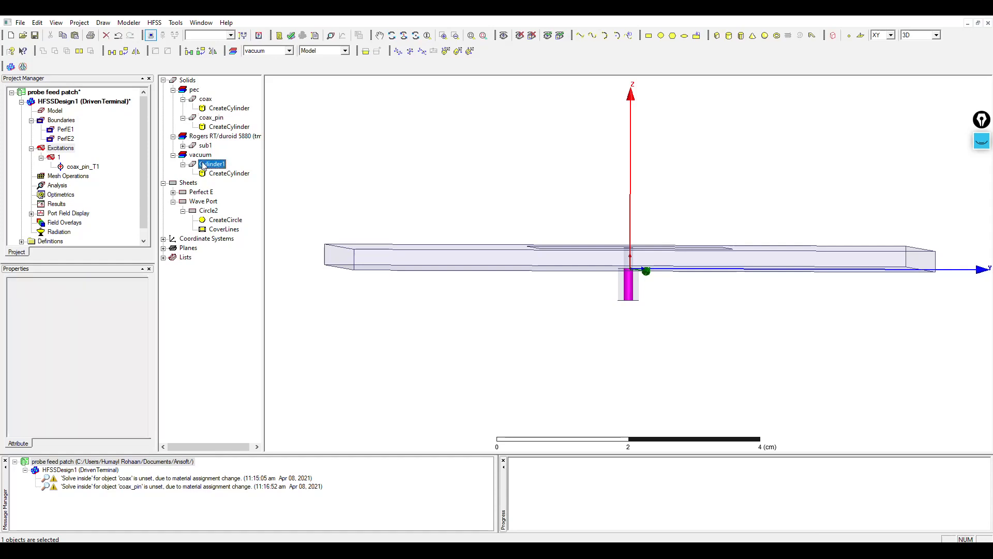
pyautogui.doubleClick(204, 164)
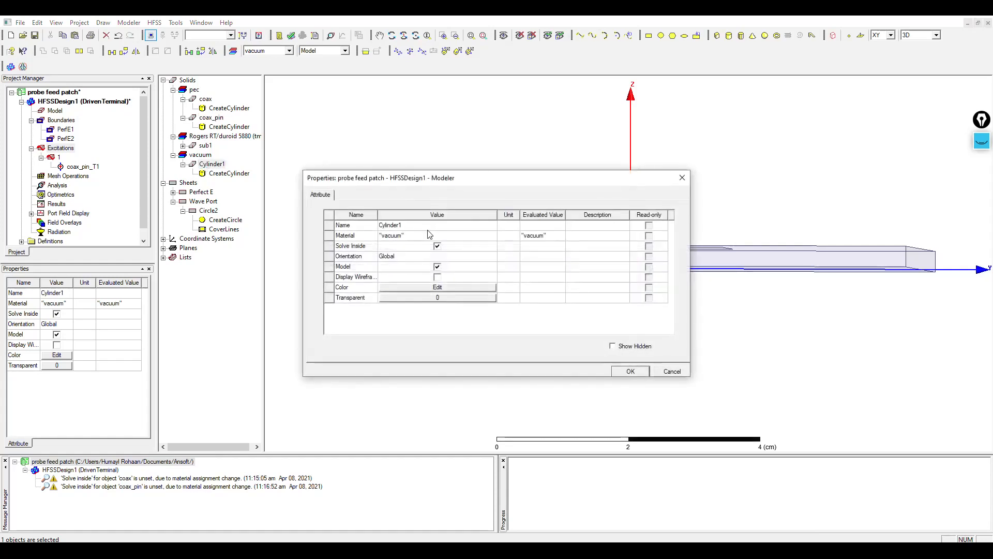
pyautogui.click(420, 225)
pyautogui.write('probe')
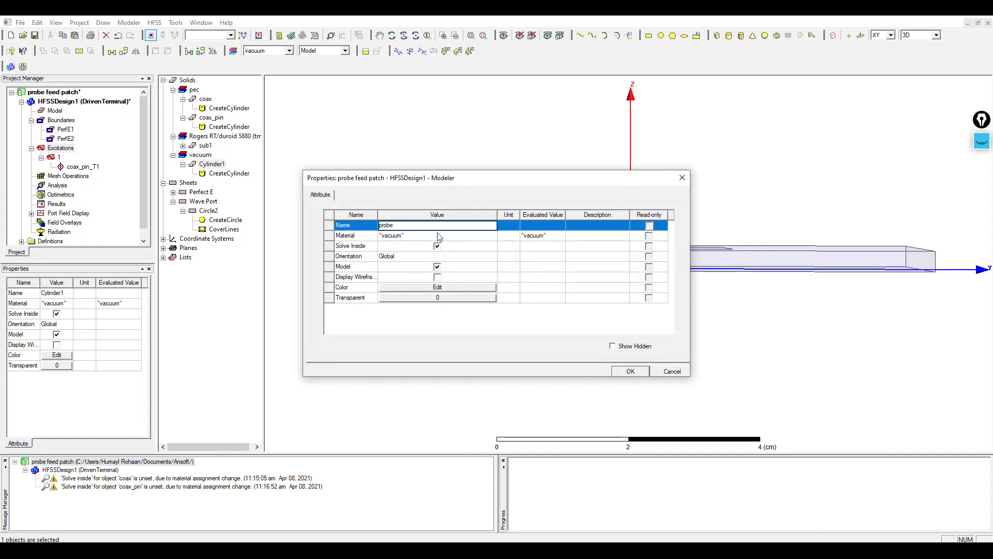
pyautogui.click(438, 236)
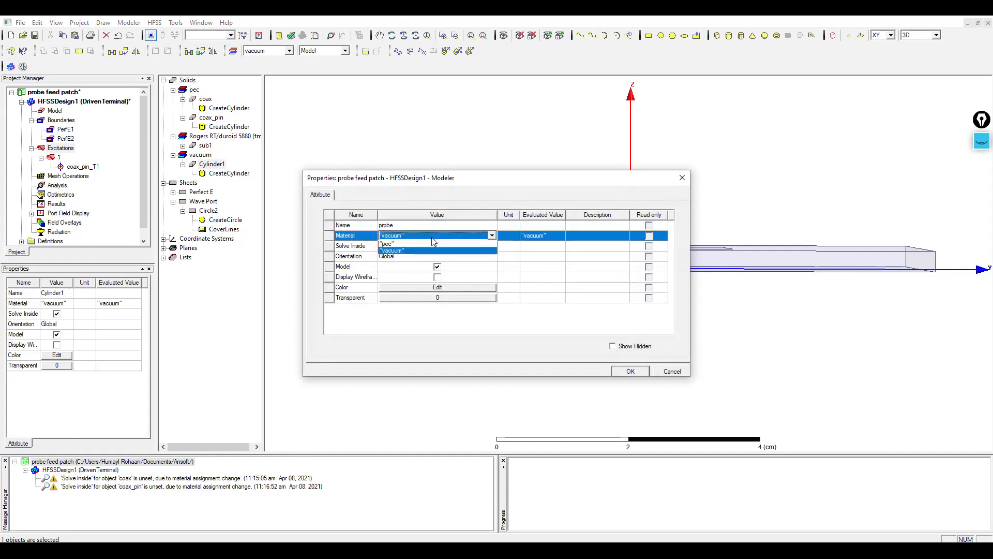
pyautogui.click(418, 268)
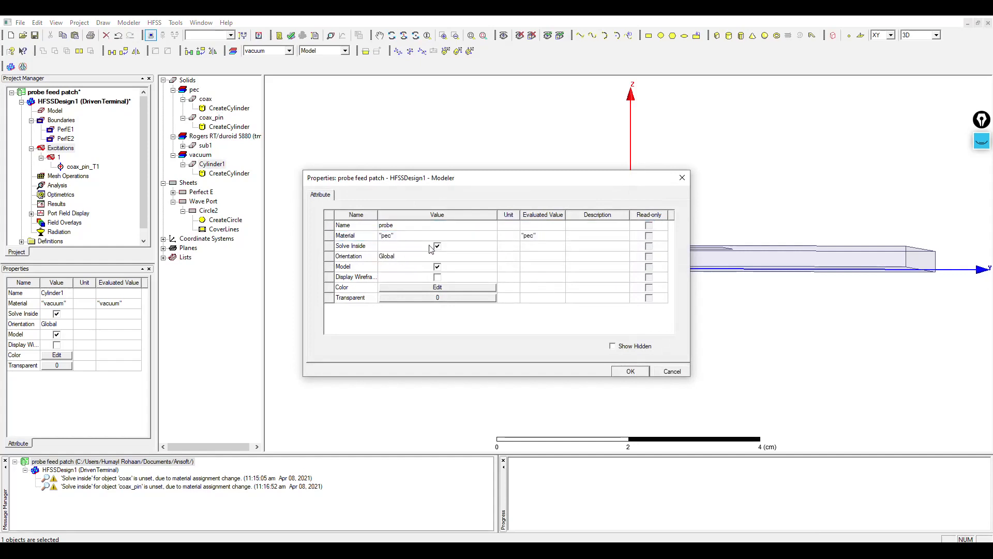
pyautogui.click(619, 373)
pyautogui.click(468, 333)
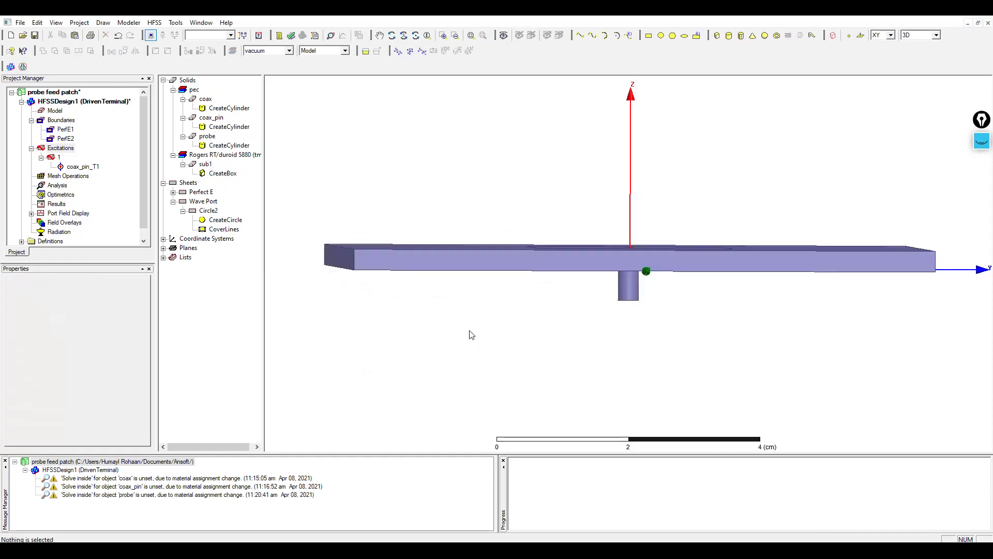
# Review the probe, coax pin and coax solids in the model and their cylinder definitions
pyautogui.click(207, 136)
pyautogui.click(211, 118)
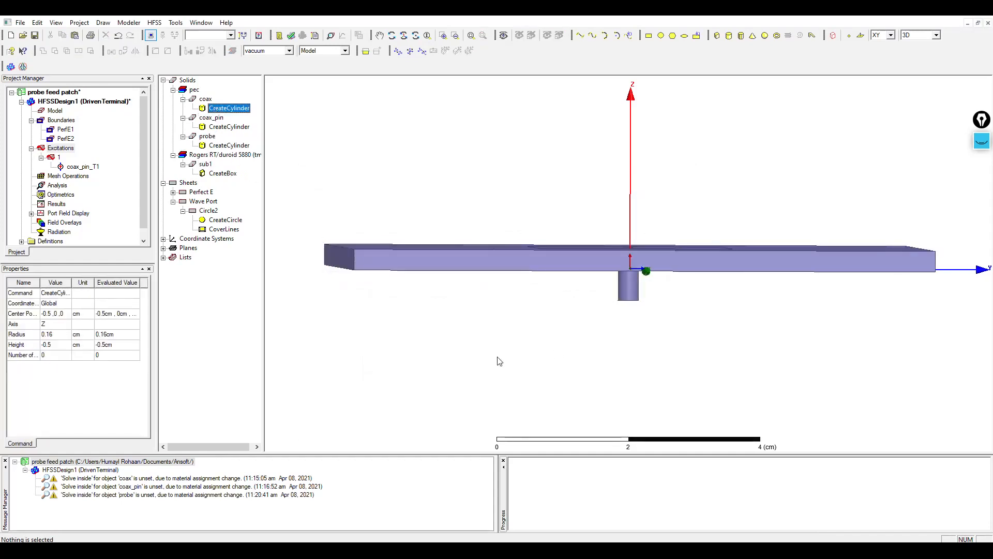
pyautogui.click(193, 99)
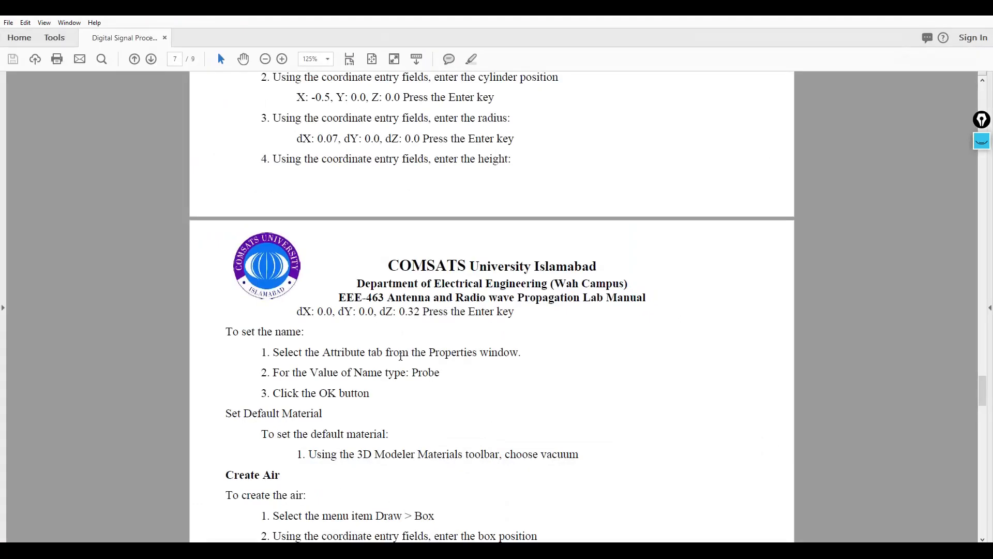
# In the lab manual, read the default material, air box position, size and name, and radiation boundary instructions
pyautogui.scroll(-1, 423, 311)
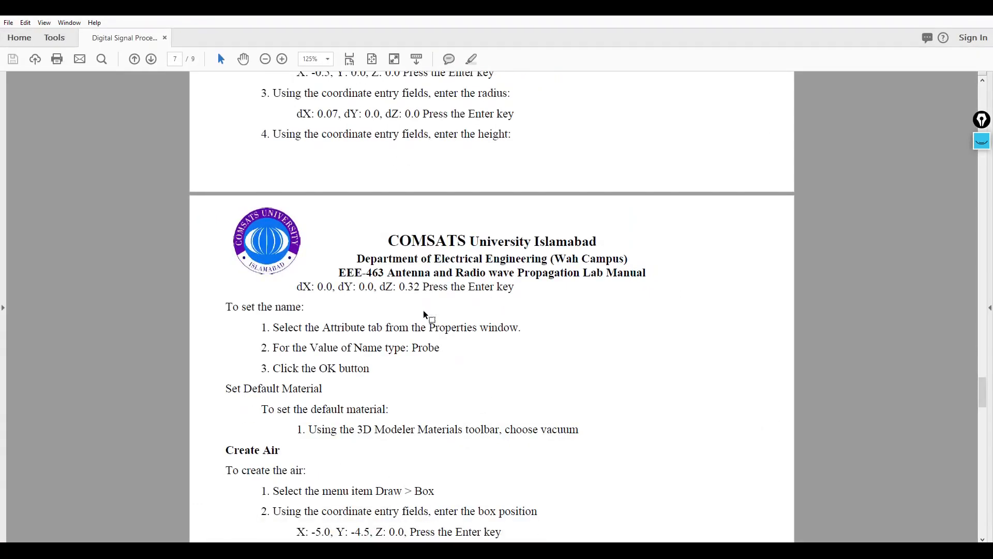
pyautogui.scroll(1, 321, 377)
pyautogui.scroll(-1, 335, 371)
pyautogui.scroll(-1, 564, 432)
pyautogui.scroll(1, 564, 432)
pyautogui.scroll(-6, 564, 432)
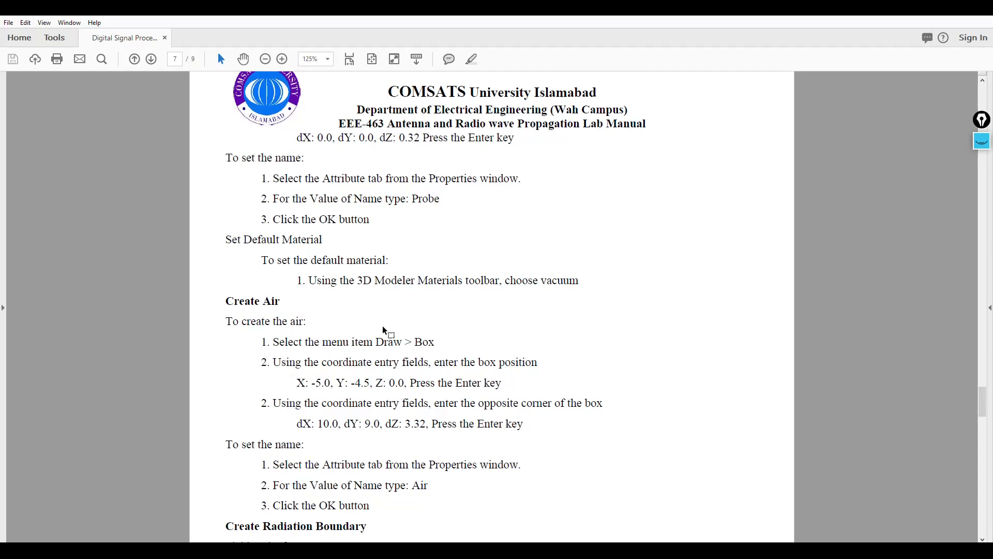
pyautogui.scroll(-3, 388, 329)
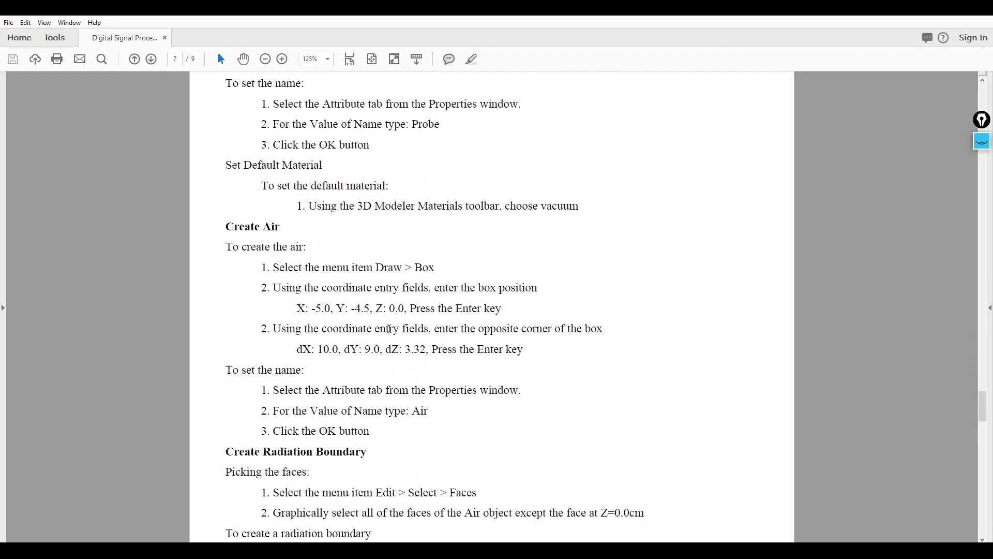
pyautogui.scroll(-1, 333, 294)
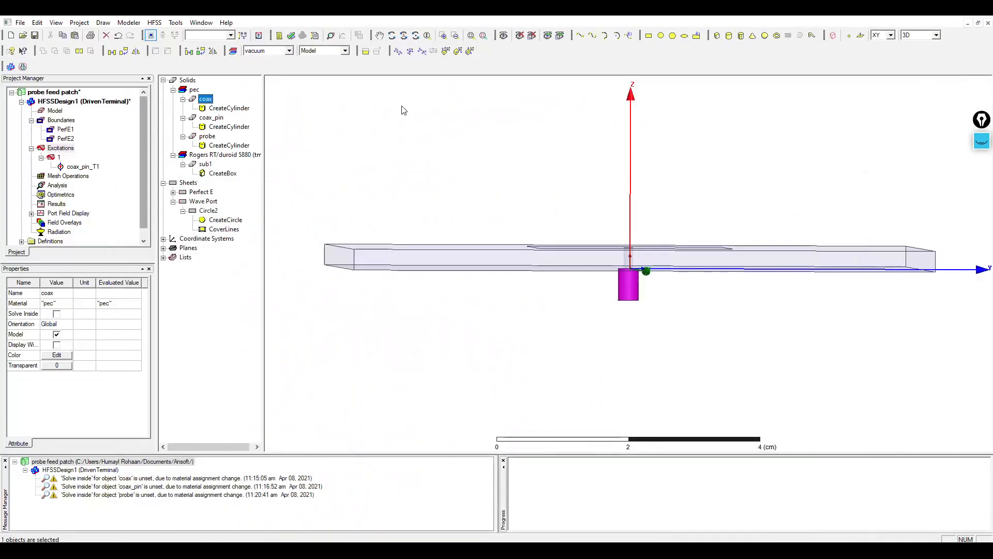
# Back in HFSS, draw a vacuum box about 100.4 by 3.6 by 1.2 cm, starting at about -185.4, 6, 0 cm
pyautogui.click(718, 38)
pyautogui.click(475, 173)
pyautogui.click(530, 211)
pyautogui.click(528, 151)
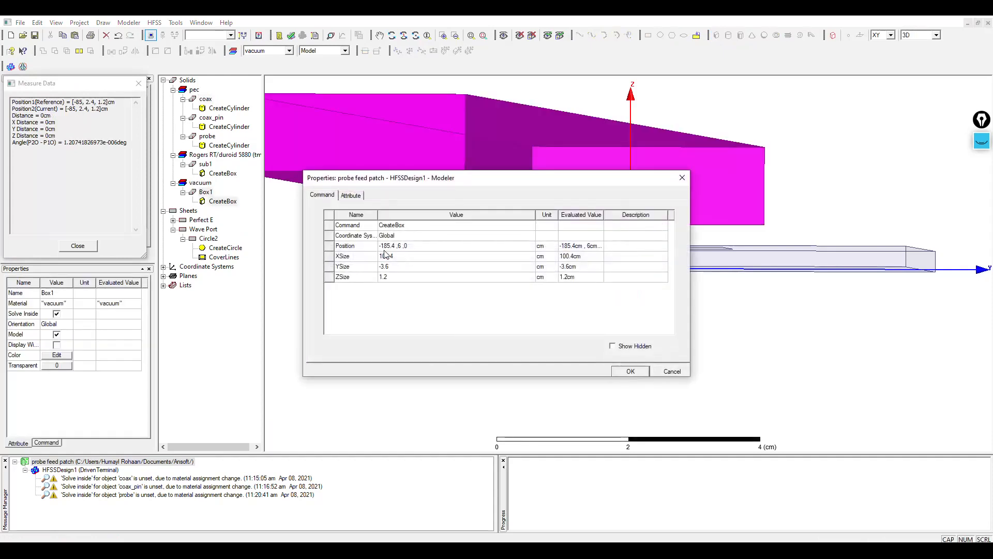
# Set the box's position to -5, -4.5, 0 cm and its X, Y and Z sizes to 10, 9 and 3.32 cm
pyautogui.click(389, 246)
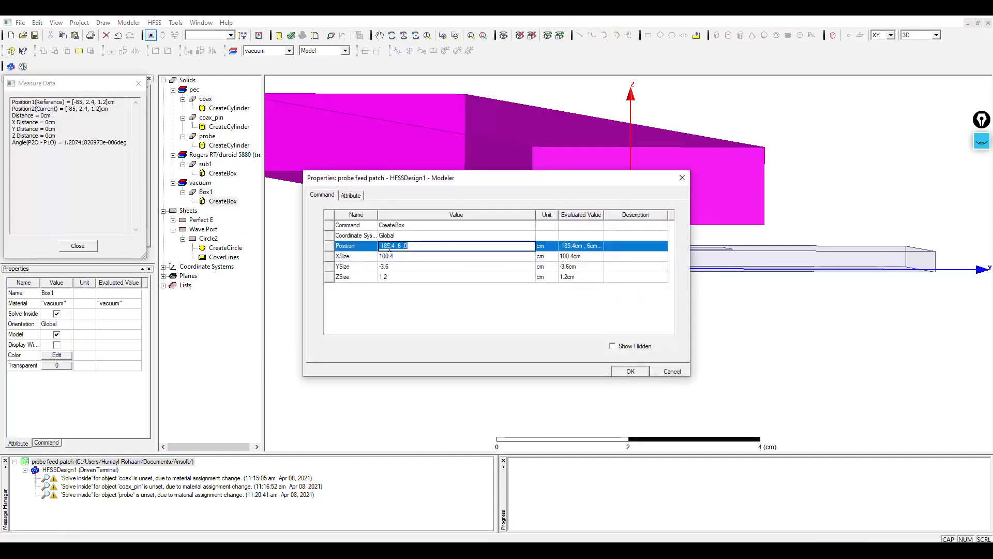
pyautogui.write('-5,-4.5')
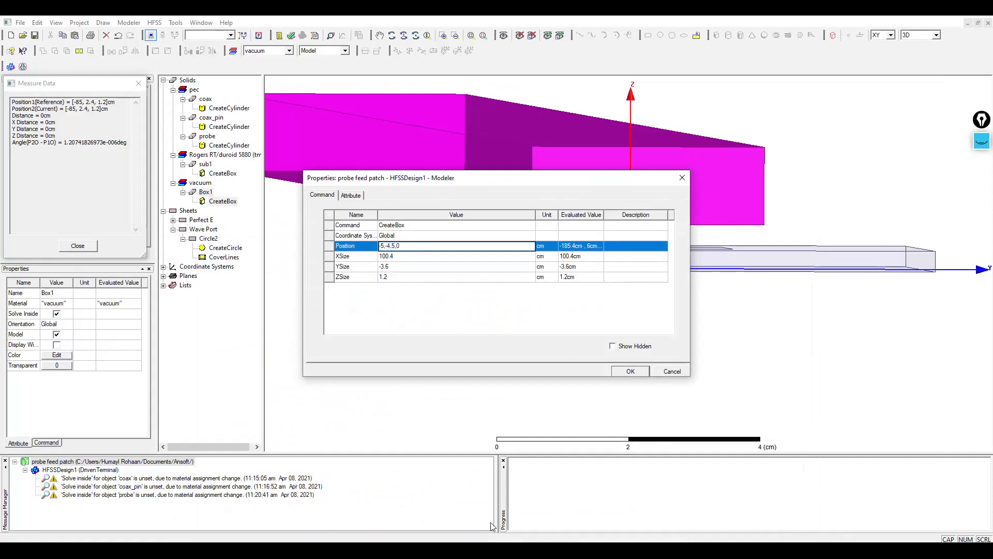
pyautogui.click(428, 257)
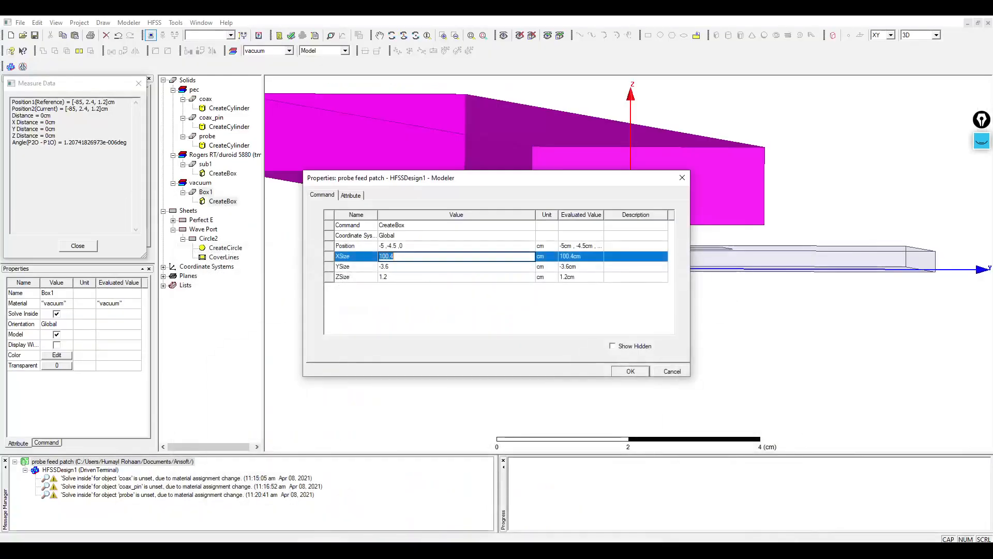
pyautogui.write('10')
pyautogui.press('Tab')
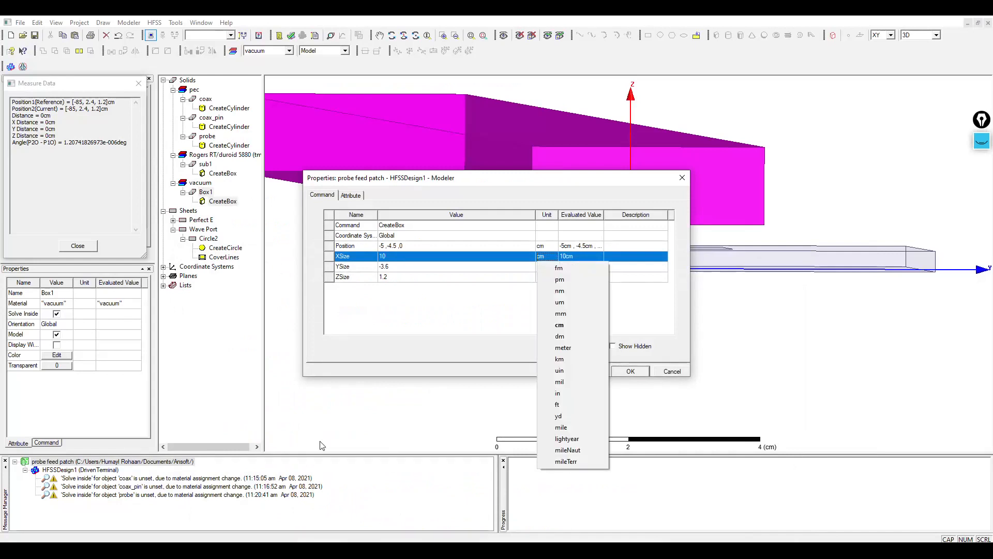
pyautogui.click(388, 267)
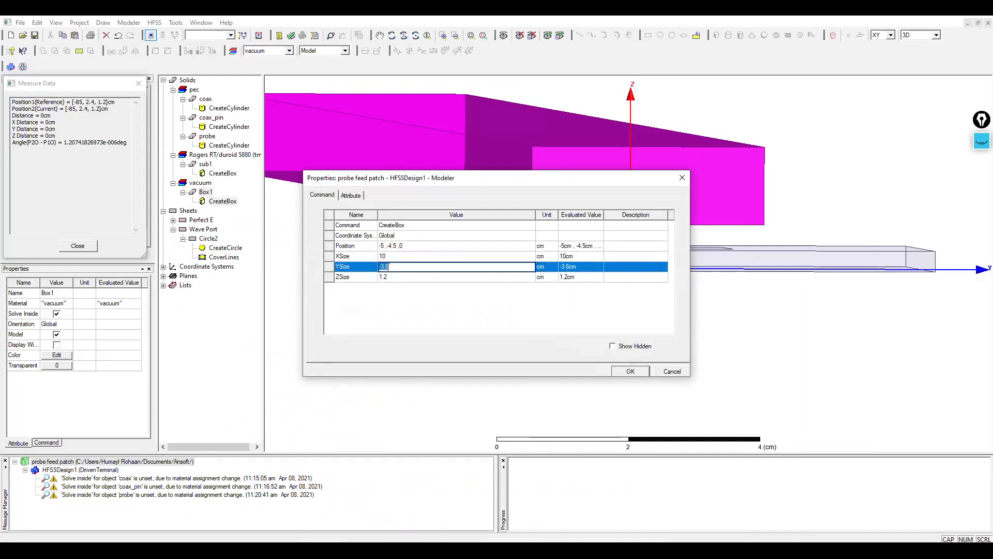
pyautogui.click(414, 278)
pyautogui.write('3.32')
pyautogui.click(631, 371)
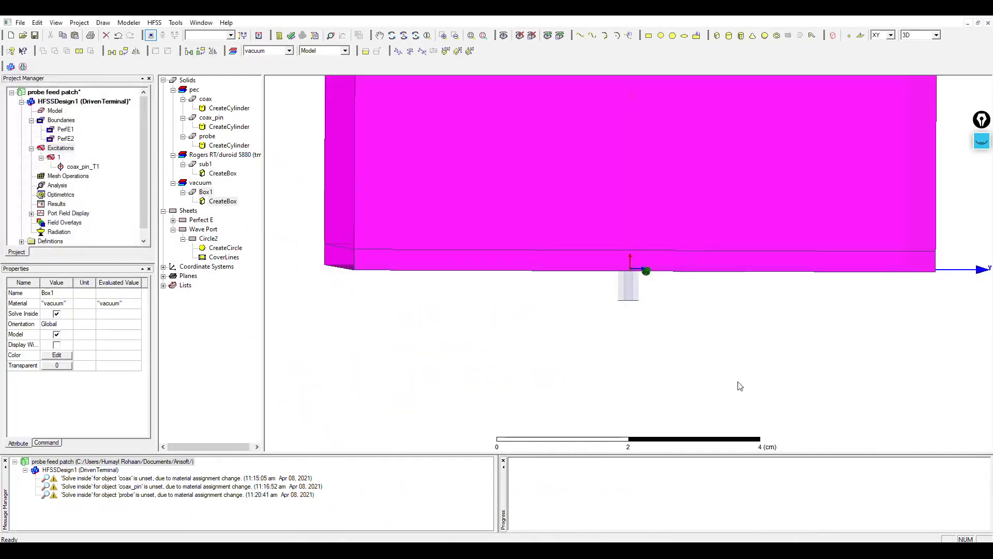
pyautogui.click(740, 386)
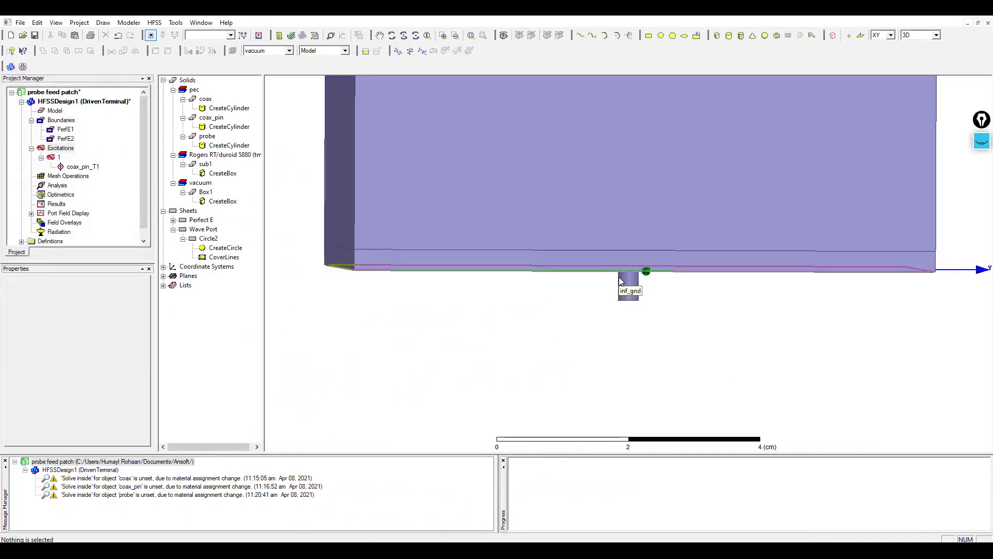
# Inspect the air box in the model, and in the lab manual check the antenna drawing, air box dimensions, name and radiation boundary instructions
pyautogui.hotkey('ctrl', 'd')
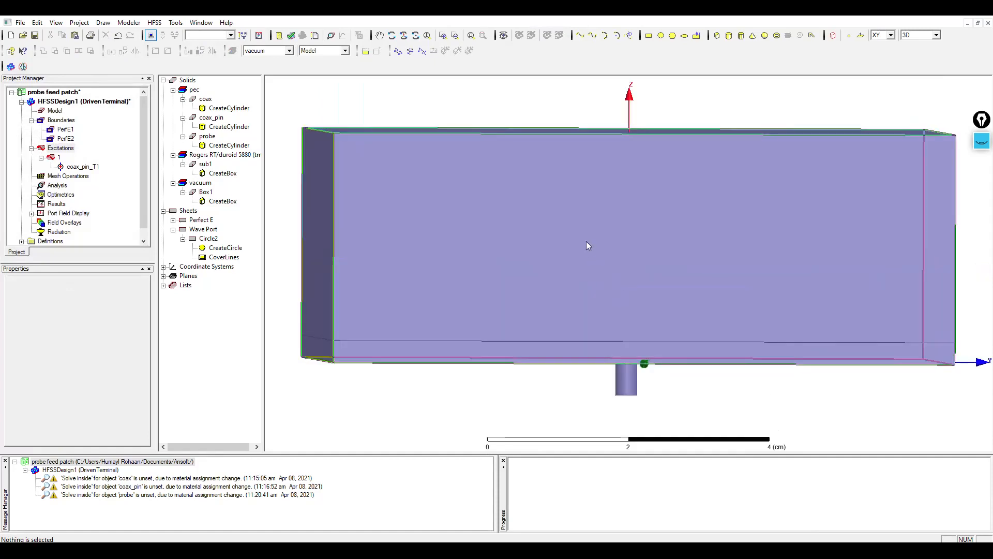
pyautogui.click(587, 245)
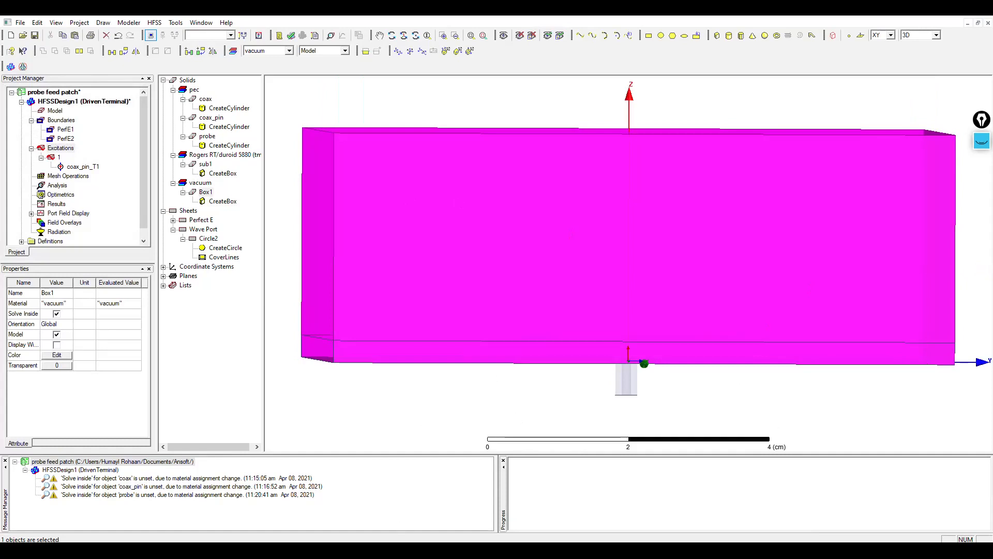
pyautogui.click(376, 507)
pyautogui.scroll(5, 577, 382)
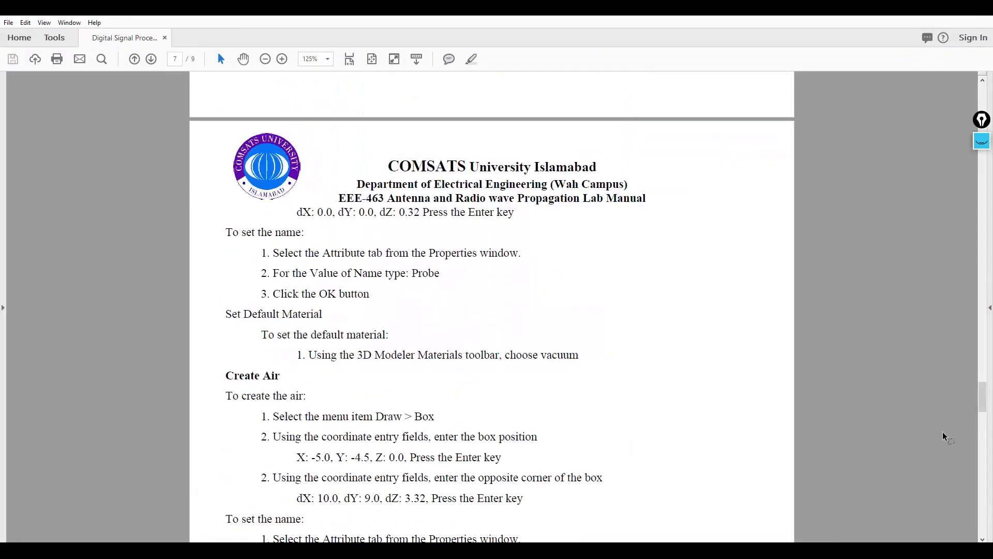
pyautogui.moveTo(983, 398); pyautogui.dragTo(966, 107)
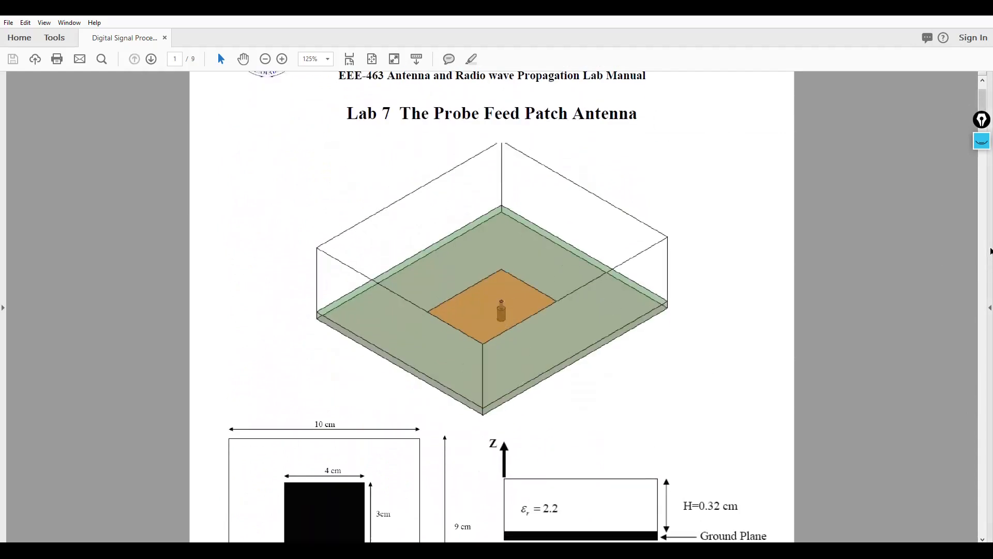
pyautogui.moveTo(982, 101); pyautogui.dragTo(992, 407)
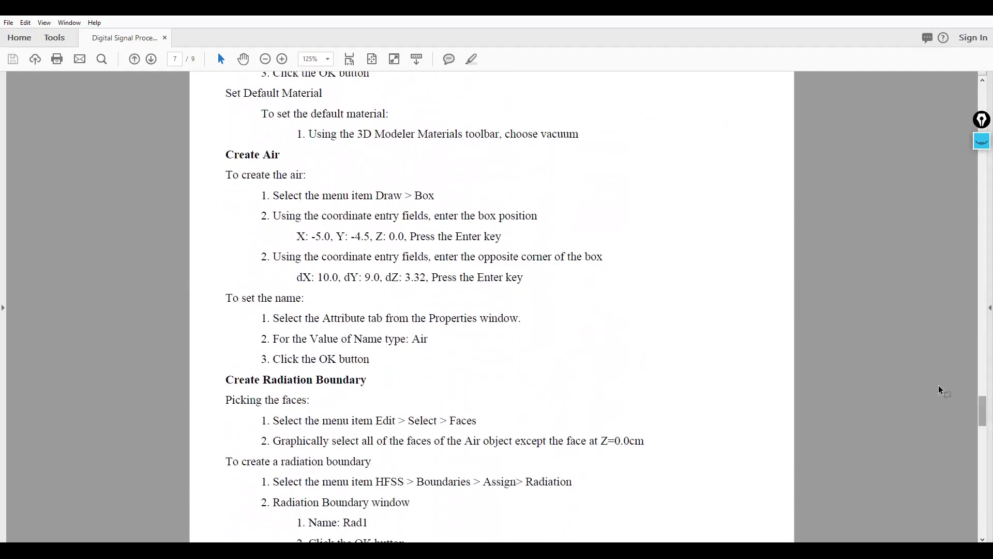
pyautogui.moveTo(399, 278); pyautogui.dragTo(388, 265)
pyautogui.scroll(-2, 359, 274)
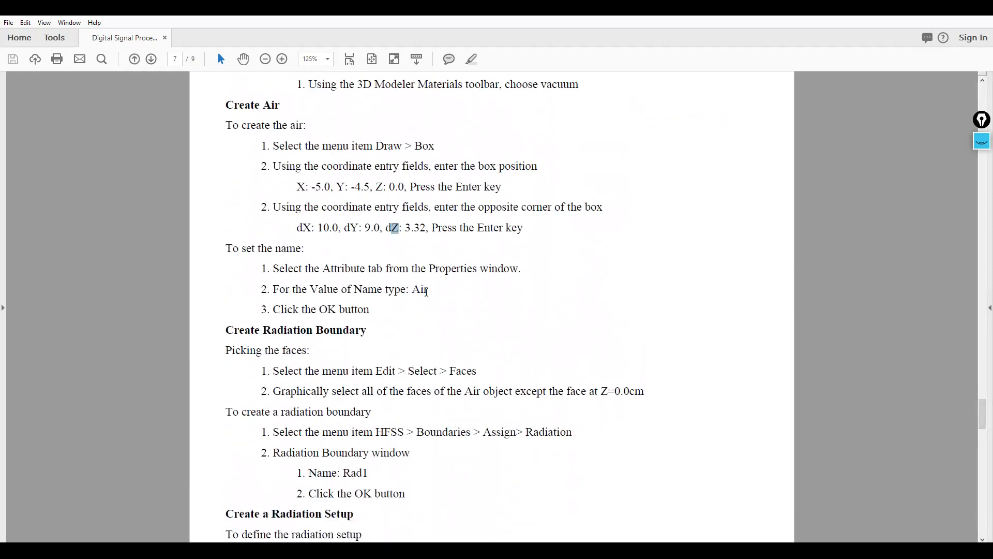
pyautogui.scroll(-1, 369, 269)
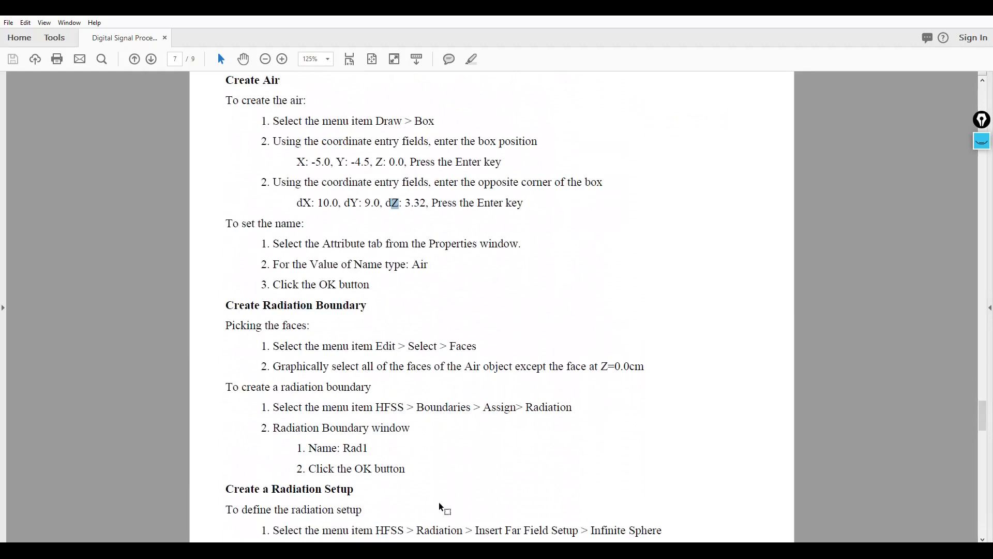
# Back in HFSS, rename the box as Air and display it as a wireframe
pyautogui.hotkey('alt', 'Tab')
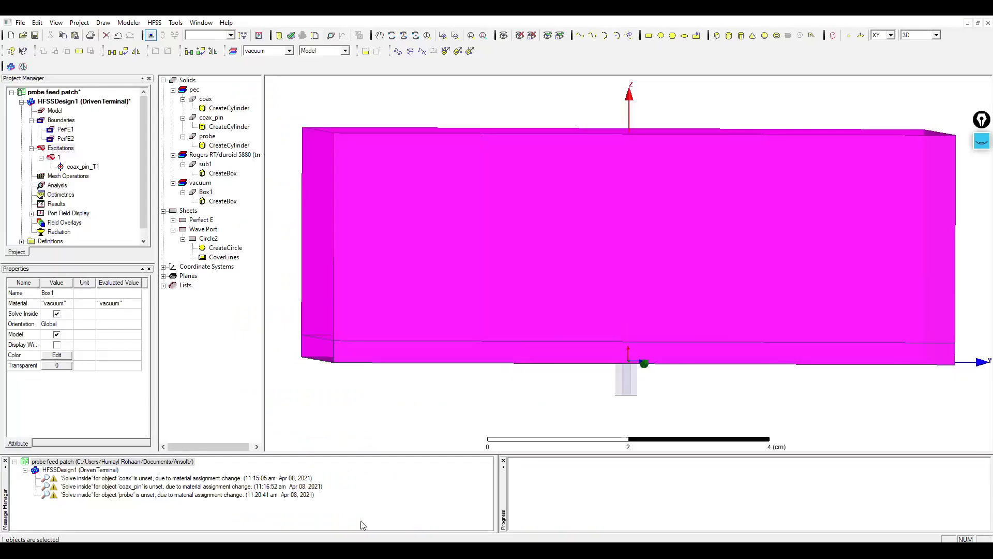
pyautogui.doubleClick(197, 192)
pyautogui.click(405, 226)
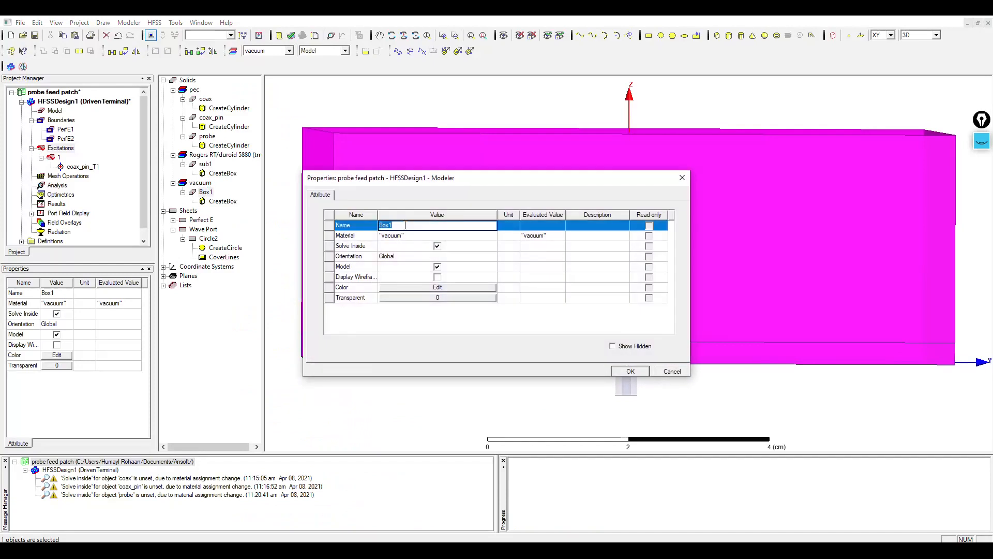
pyautogui.write('Air')
pyautogui.click(623, 372)
pyautogui.click(529, 244)
pyautogui.click(467, 227)
pyautogui.click(424, 418)
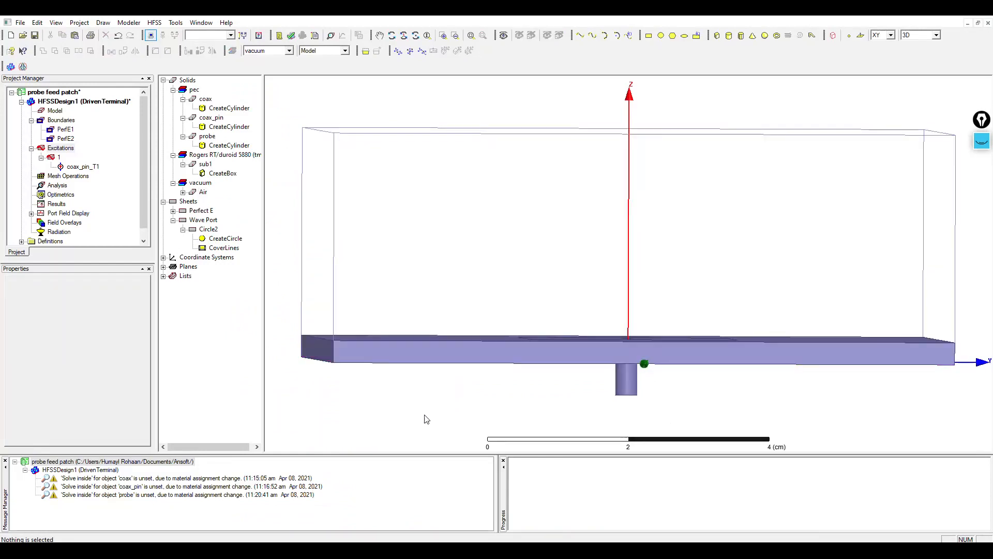
# Examine the wireframe Air box around the substrate from an angle and select it in the model
pyautogui.moveTo(433, 337)
pyautogui.keyDown('alt'); pyautogui.mouseDown()
pyautogui.moveTo(435, 377)
pyautogui.moveTo(434, 349)
pyautogui.mouseUp(); pyautogui.keyUp('alt')
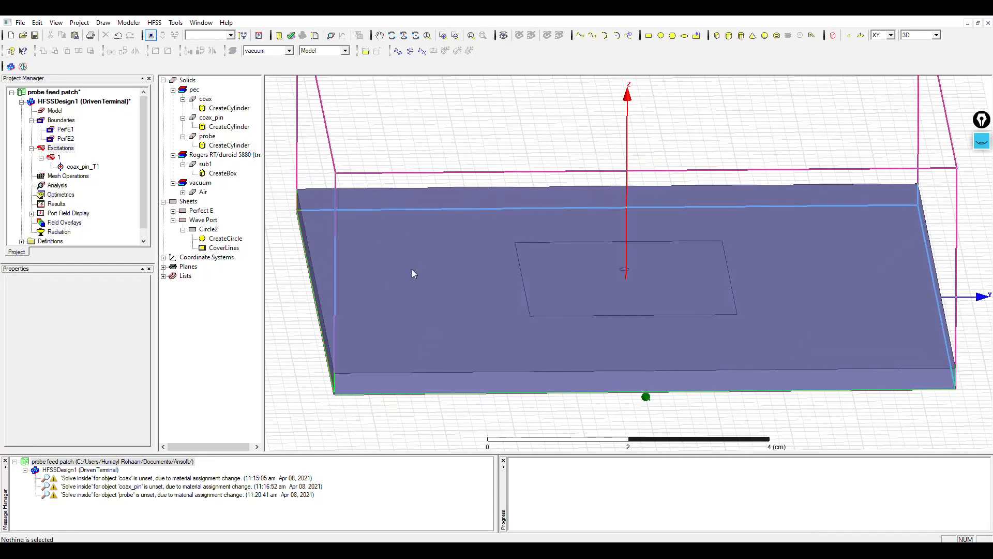
pyautogui.hotkey('ctrl', 'd')
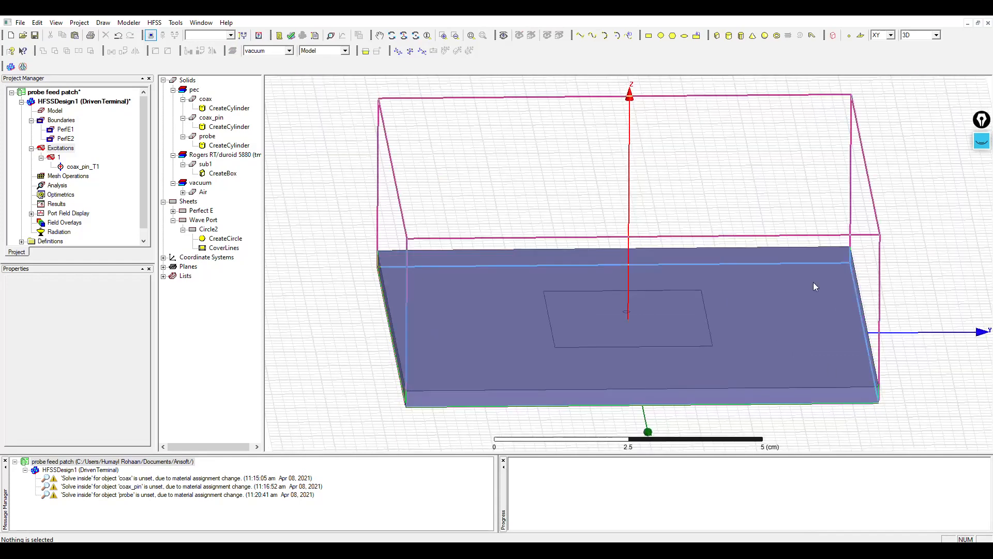
pyautogui.click(188, 192)
pyautogui.click(183, 192)
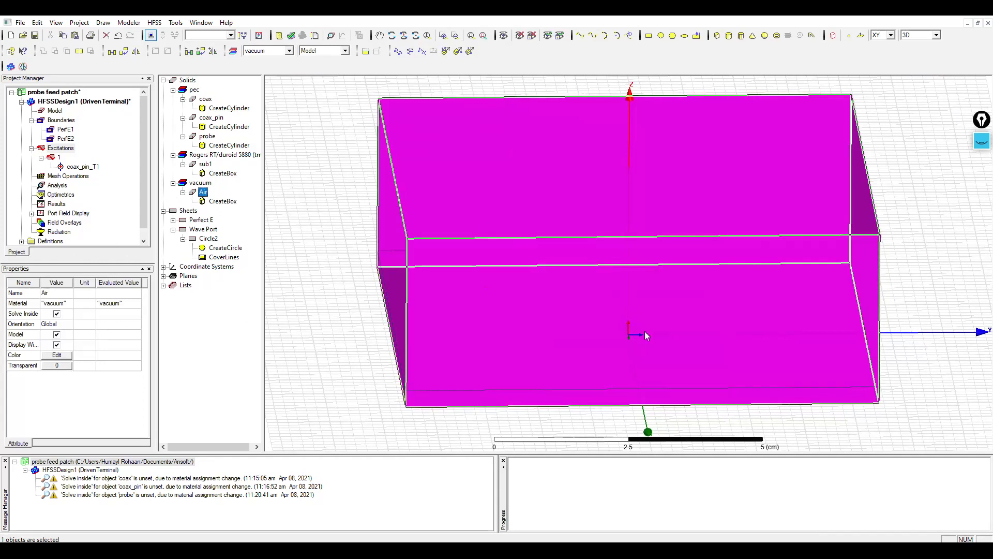
# In the lab manual, read the face selection, radiation boundary and far field infinite sphere setup instructions
pyautogui.hotkey('alt', 'Tab')
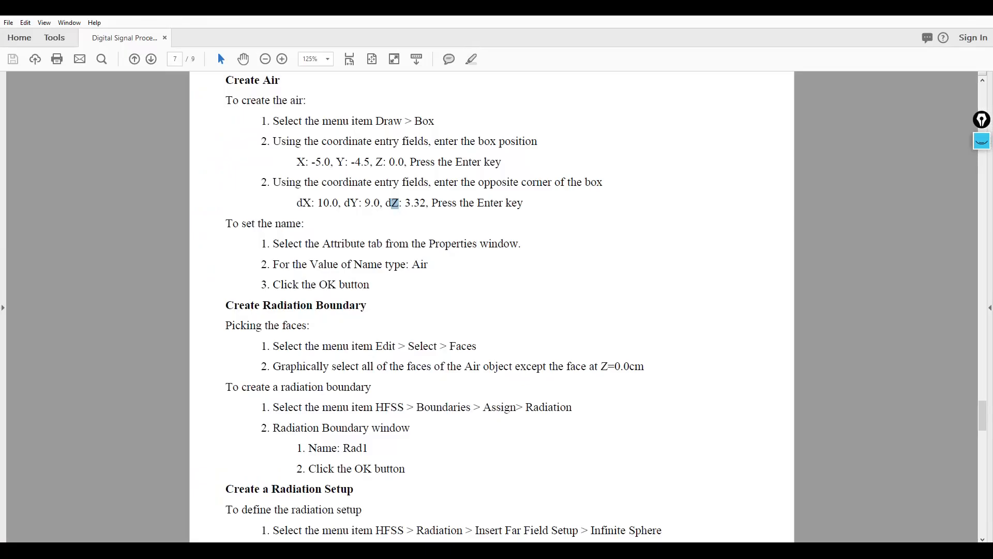
pyautogui.scroll(3, 450, 273)
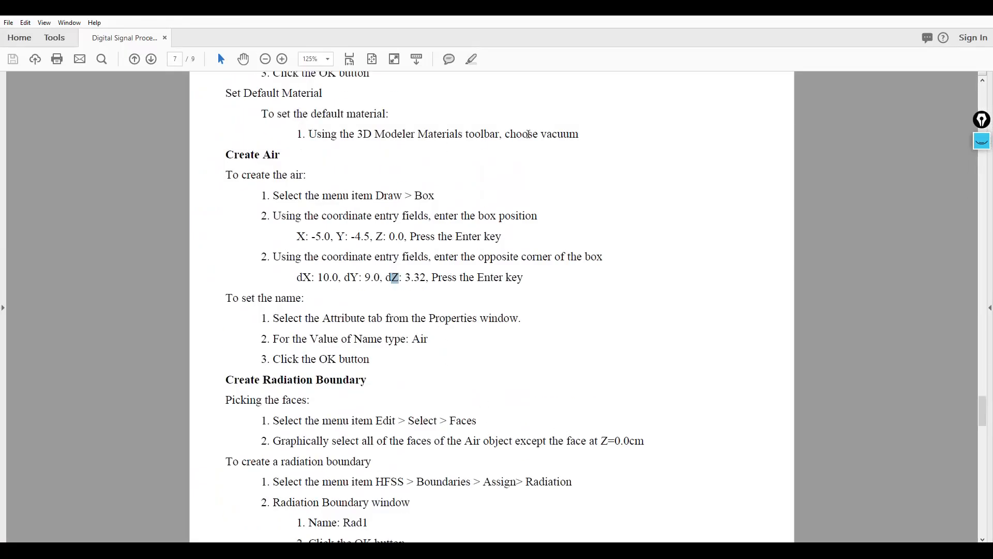
pyautogui.scroll(-7, 429, 277)
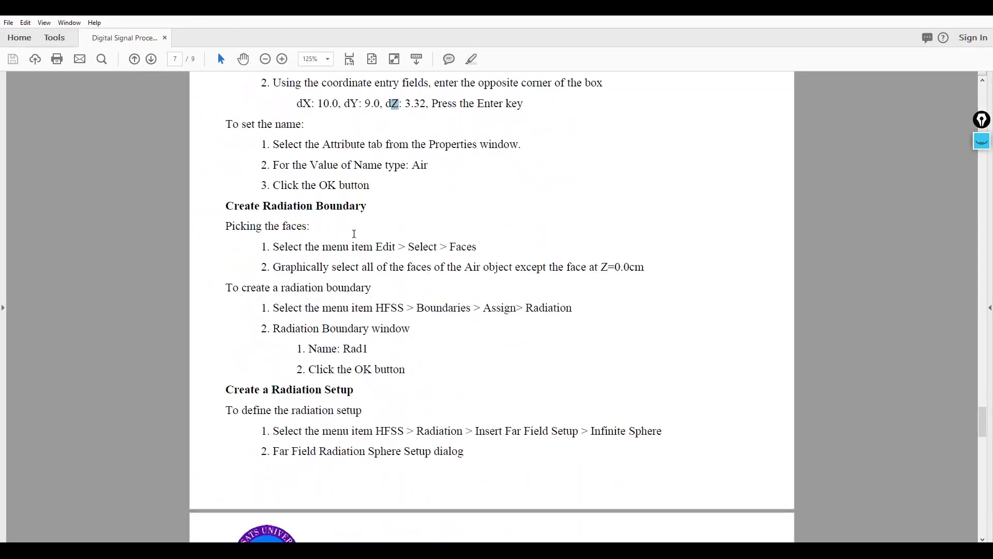
pyautogui.scroll(-1, 354, 234)
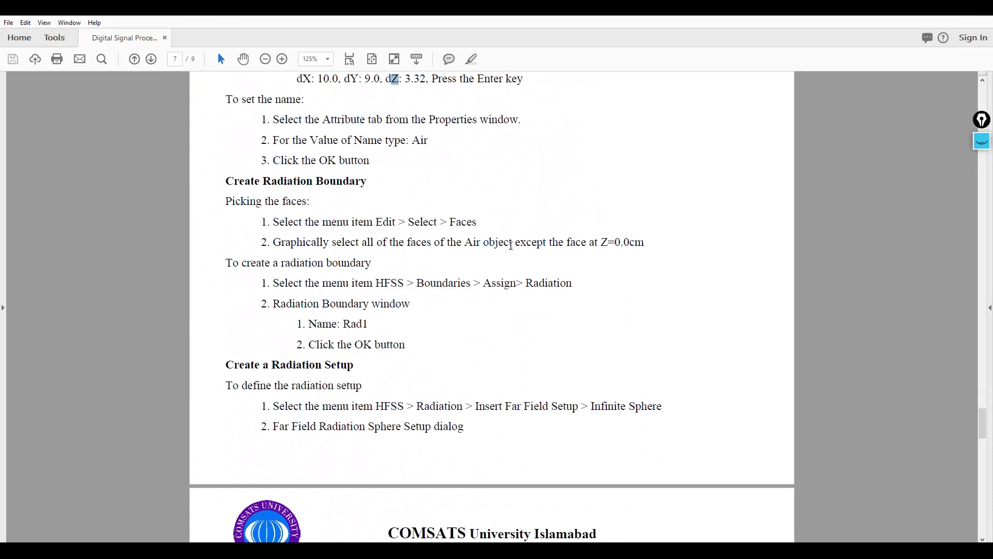
pyautogui.moveTo(645, 243); pyautogui.dragTo(604, 243)
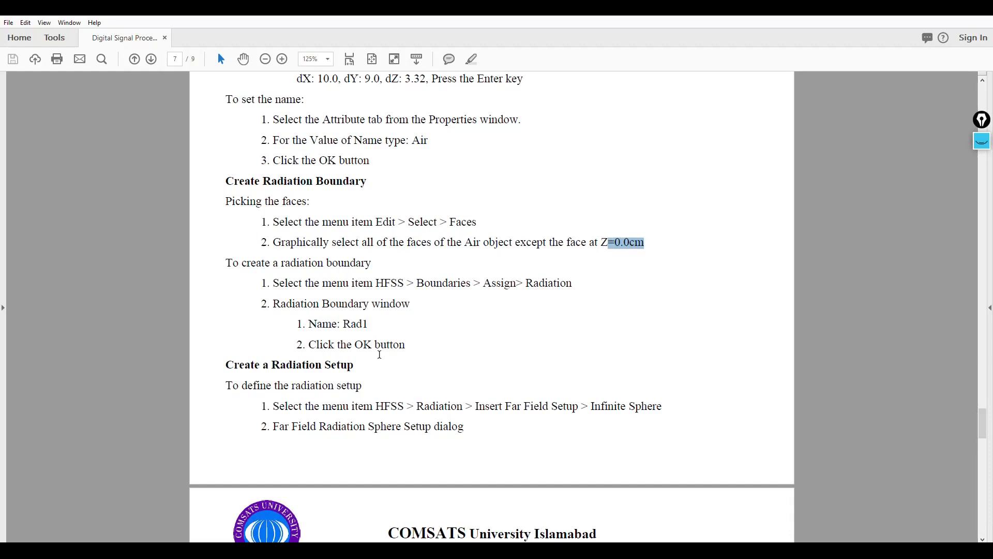
pyautogui.scroll(-2, 380, 372)
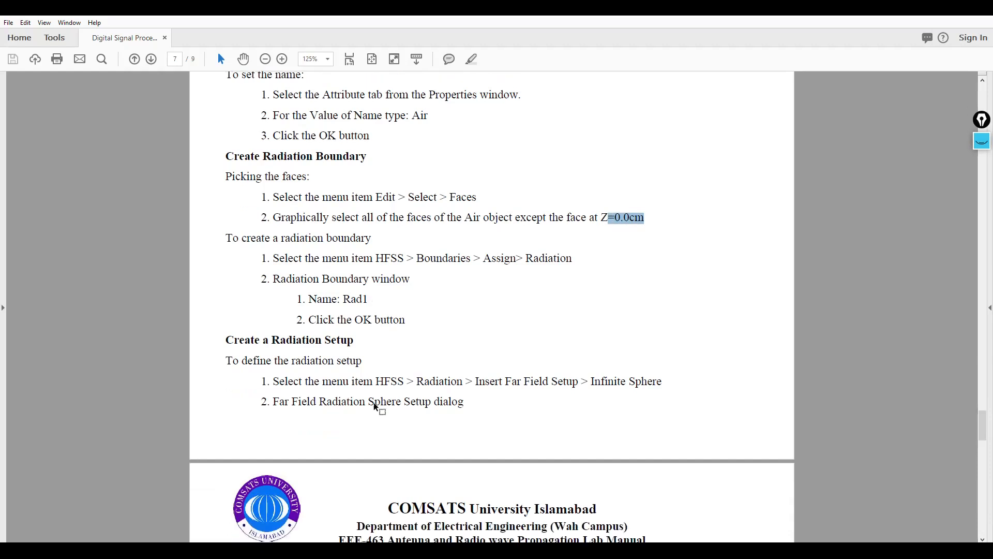
pyautogui.scroll(-3, 421, 348)
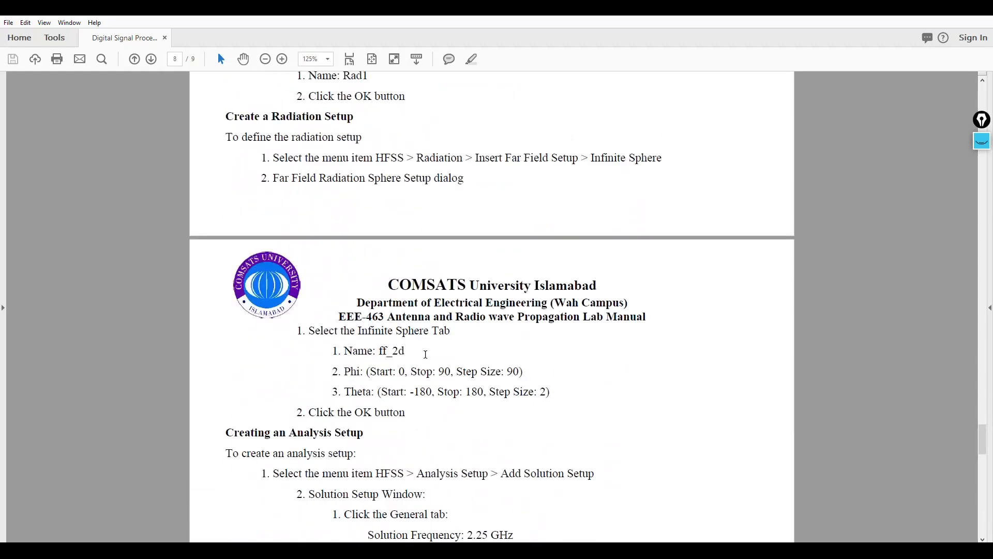
pyautogui.scroll(2, 497, 326)
pyautogui.scroll(-1, 466, 341)
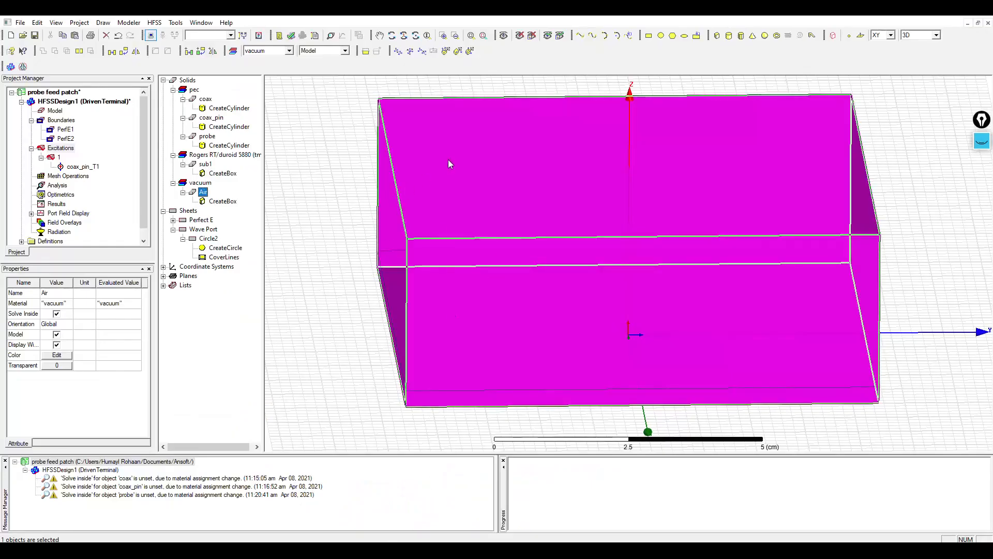
# Back in HFSS, switch the selection mode to faces and clear the current selection
pyautogui.rightClick(448, 160)
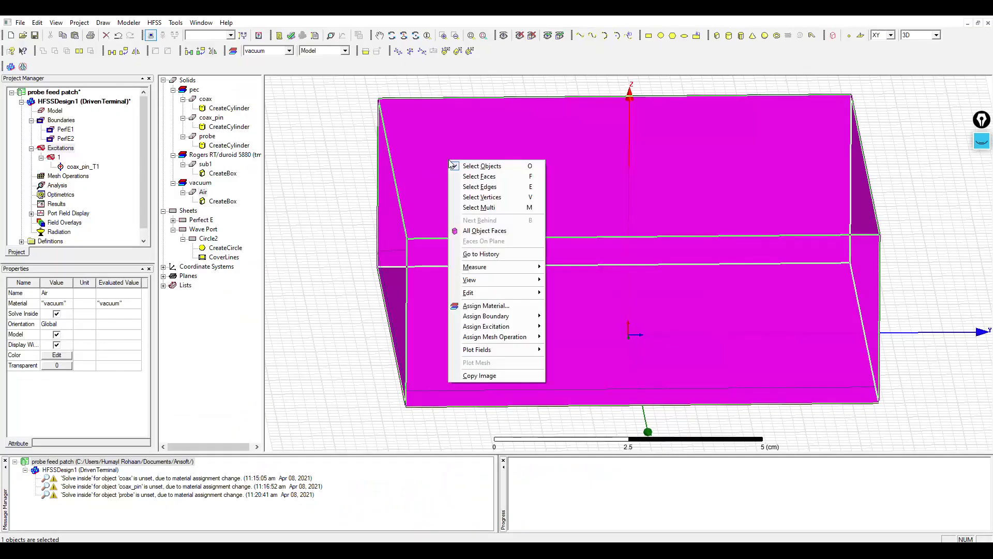
pyautogui.click(493, 176)
pyautogui.click(311, 387)
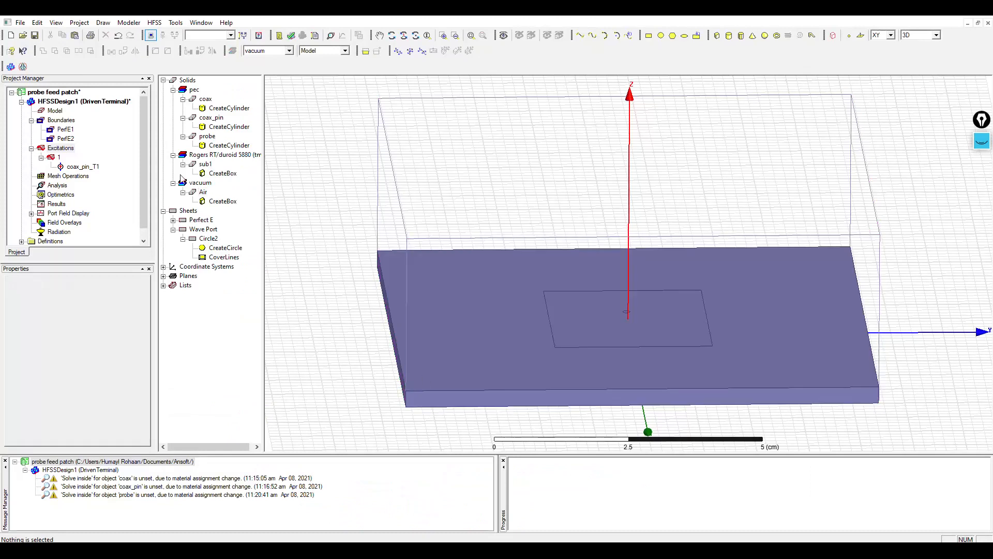
# Select by name all faces of the Air box except the Z=0 face: Face101, Face103, Face104, Face105 and Face106
pyautogui.click(37, 23)
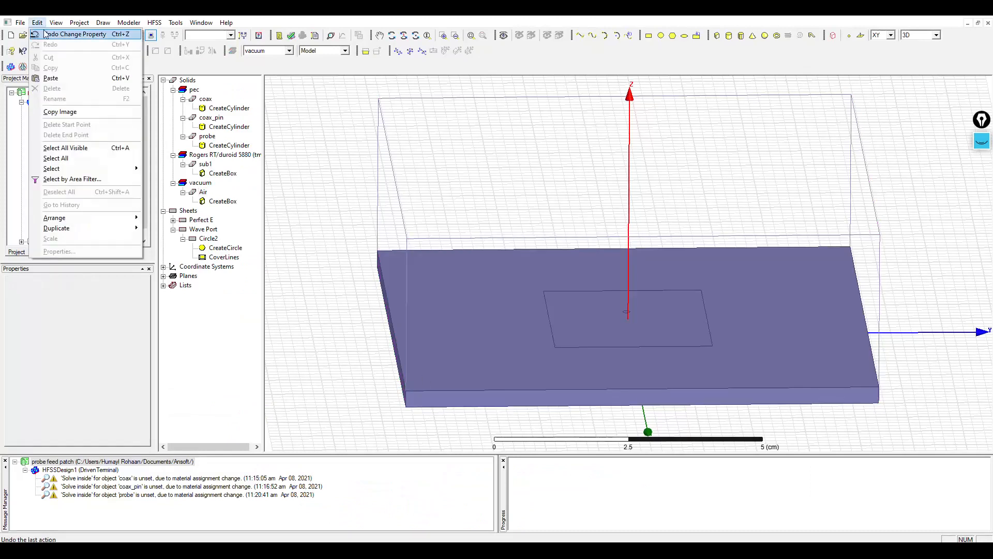
pyautogui.moveTo(67, 169)
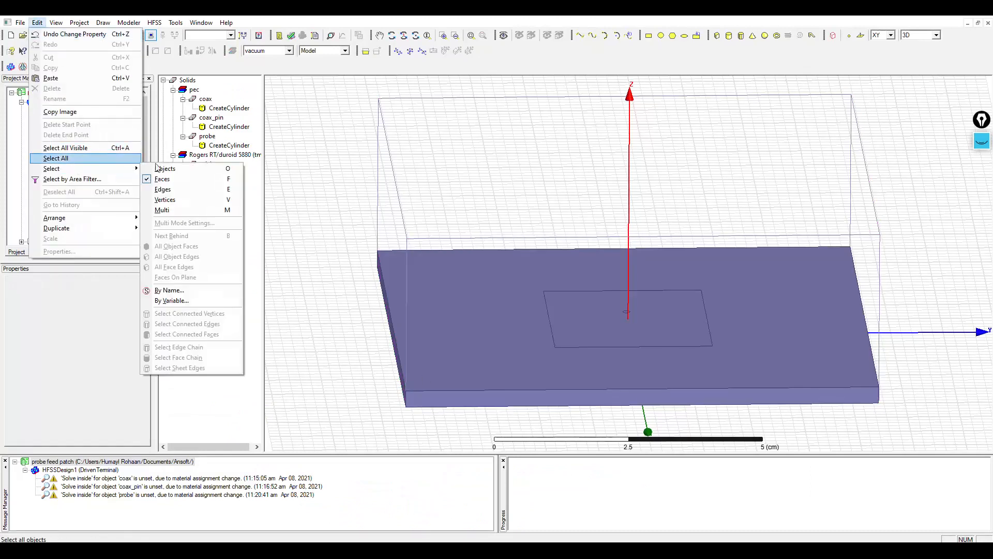
pyautogui.click(190, 290)
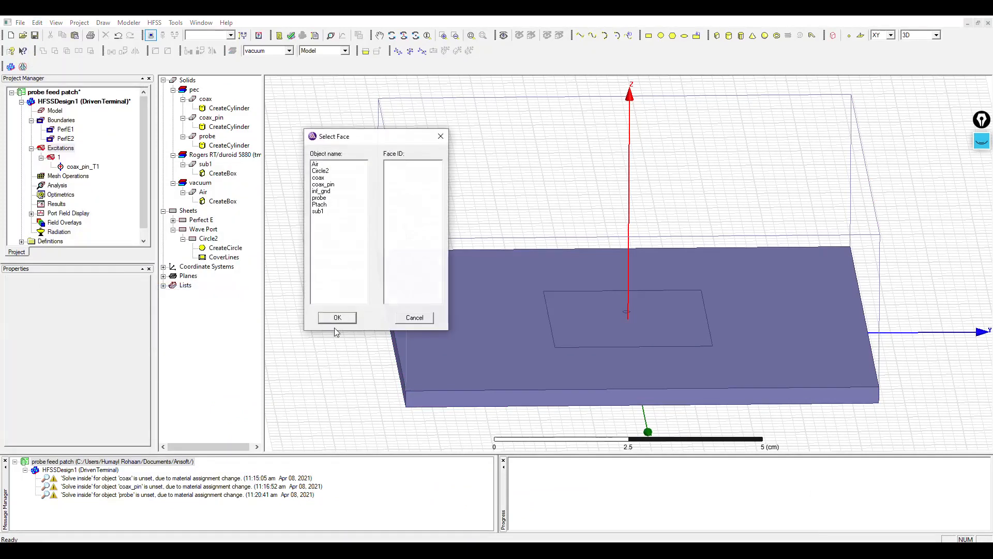
pyautogui.click(320, 165)
pyautogui.click(399, 171)
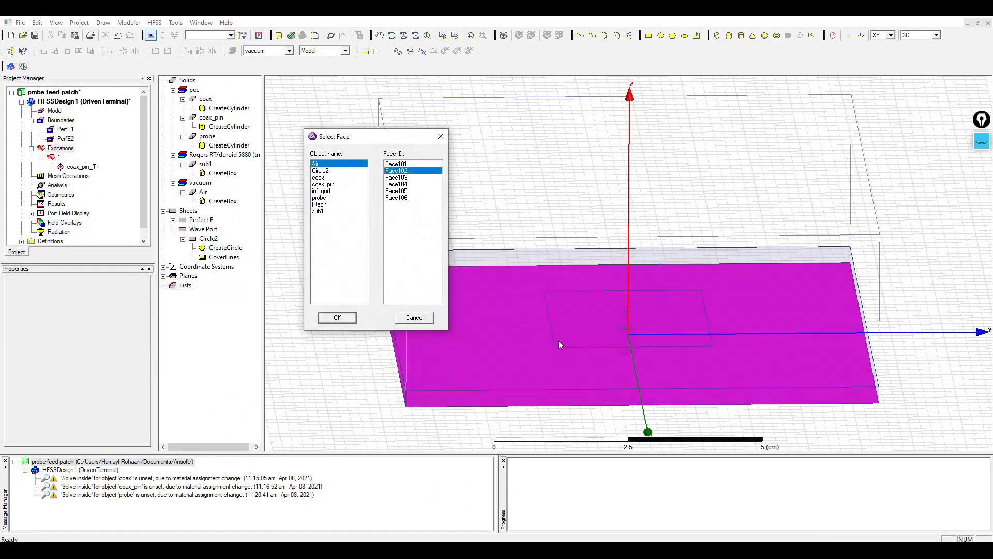
pyautogui.click(400, 165)
pyautogui.keyDown('ctrl'); pyautogui.click(407, 177); pyautogui.keyUp('ctrl')
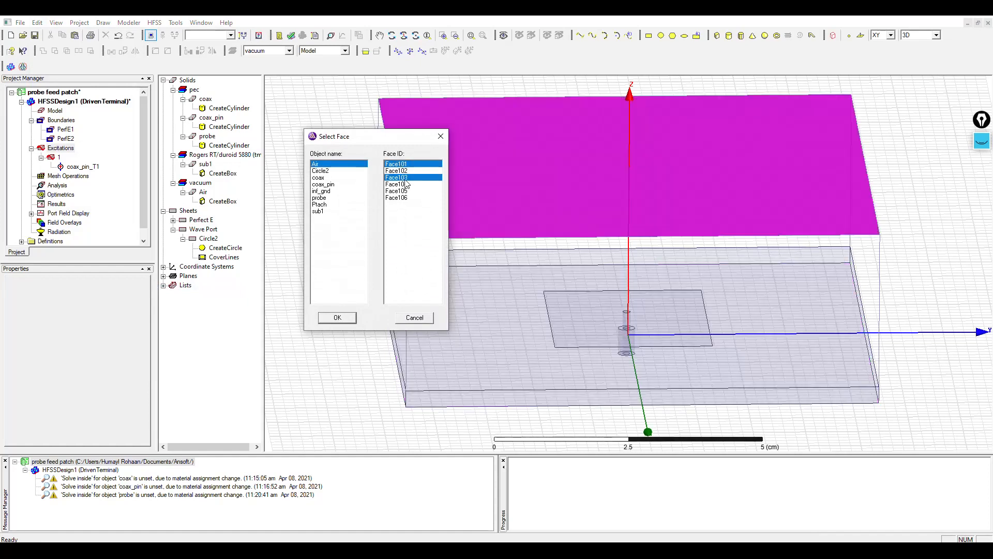
pyautogui.keyDown('ctrl'); pyautogui.click(407, 185); pyautogui.keyUp('ctrl')
pyautogui.keyDown('ctrl'); pyautogui.click(407, 191); pyautogui.keyUp('ctrl')
pyautogui.keyDown('ctrl'); pyautogui.click(407, 198); pyautogui.keyUp('ctrl')
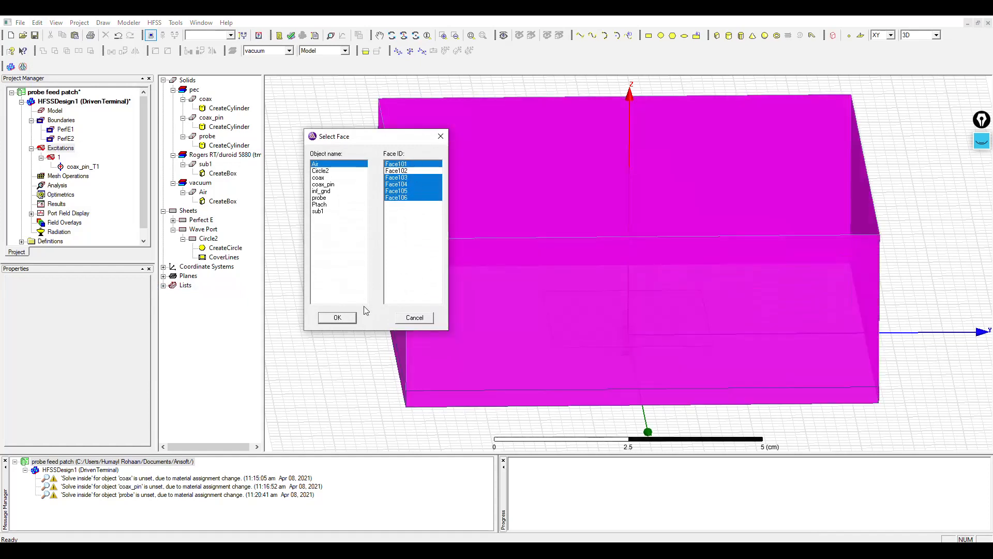
pyautogui.click(354, 318)
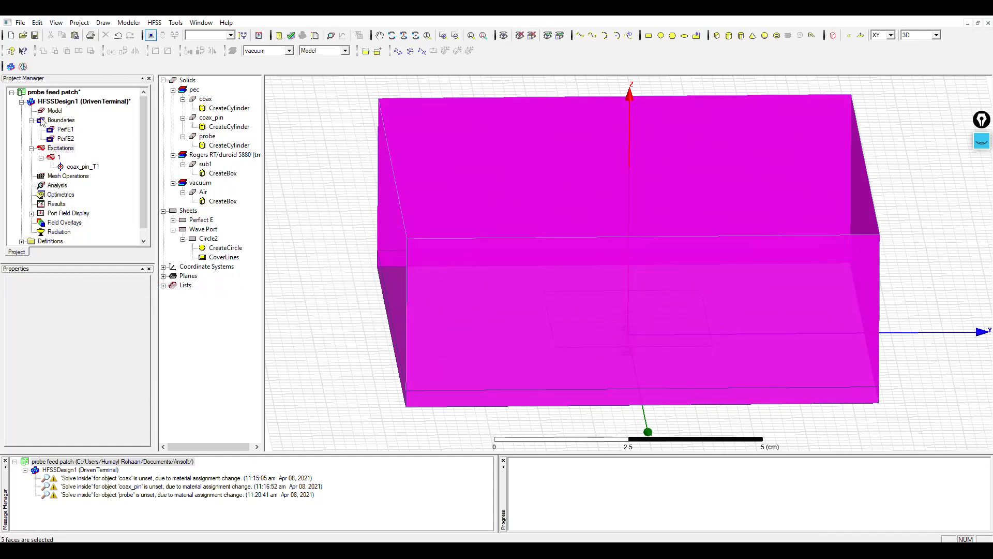
# Assign a Radiating Only radiation boundary named Rad1 to the selected faces, and clear the selection
pyautogui.rightClick(57, 122)
pyautogui.moveTo(130, 126)
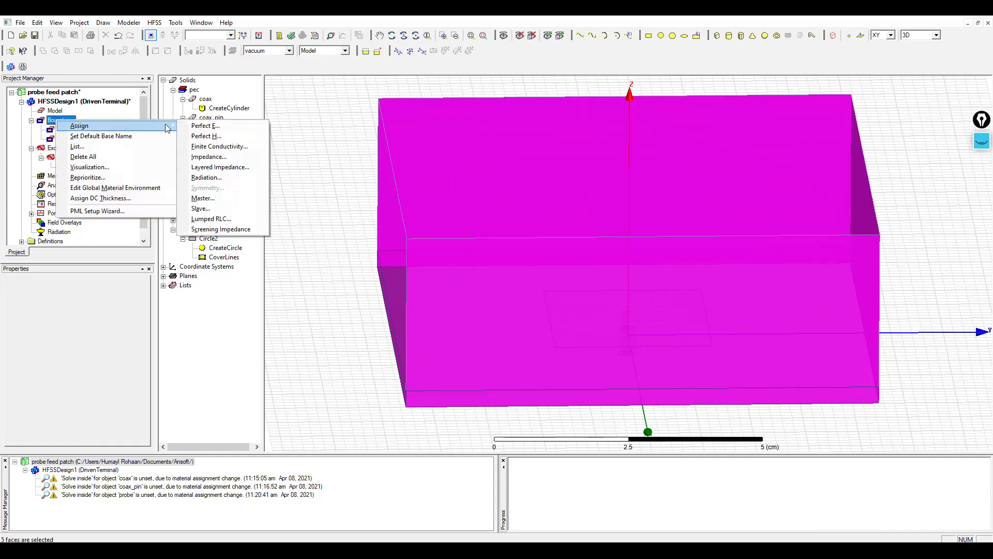
pyautogui.click(243, 177)
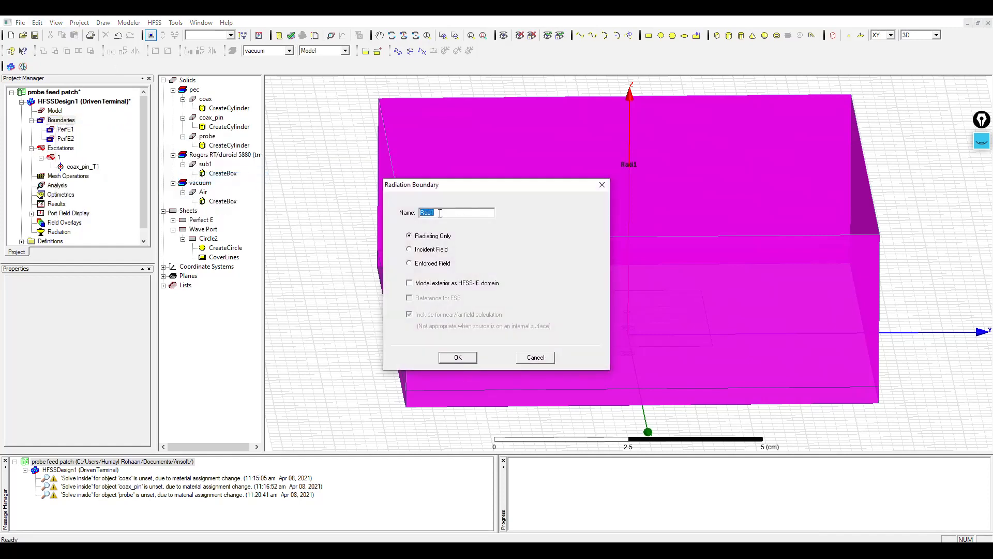
pyautogui.click(458, 358)
pyautogui.click(59, 149)
pyautogui.click(349, 281)
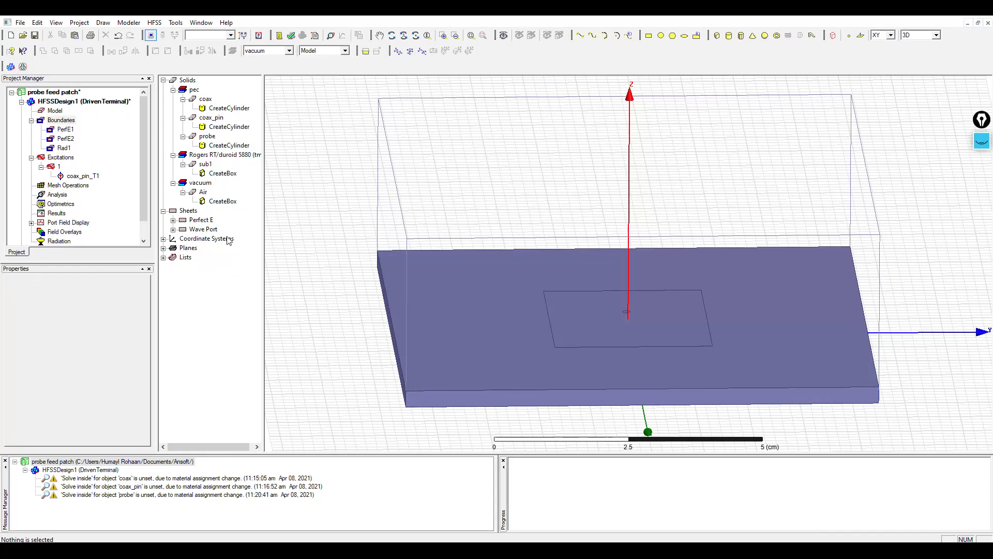
# Examine the Air box and the faces covered by the Rad1 boundary, and clear the selection
pyautogui.click(203, 193)
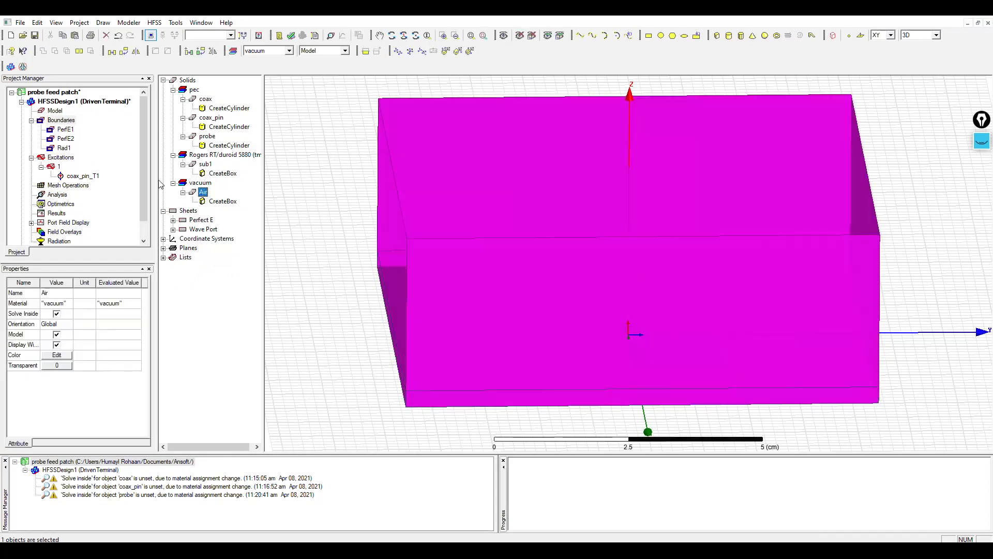
pyautogui.rightClick(203, 192)
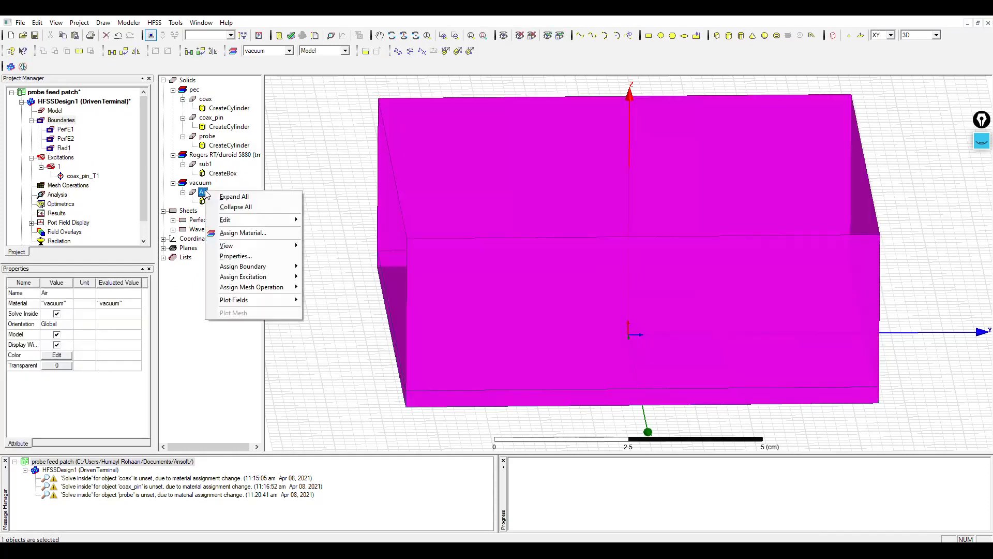
pyautogui.click(449, 199)
pyautogui.click(68, 146)
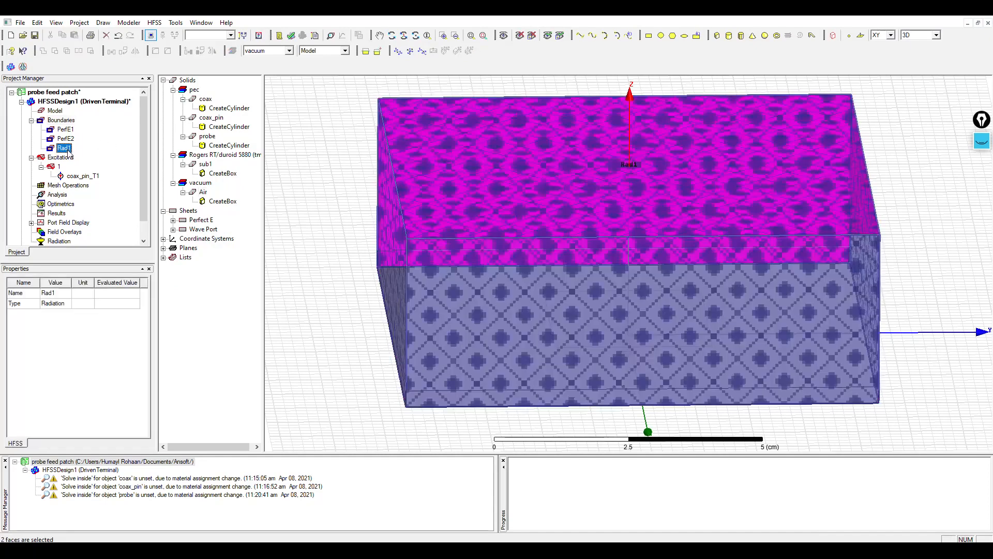
pyautogui.keyDown('alt'); pyautogui.moveTo(587, 338); pyautogui.dragTo(539, 383); pyautogui.keyUp('alt')
pyautogui.moveTo(592, 445); pyautogui.dragTo(803, 470, button='middle')
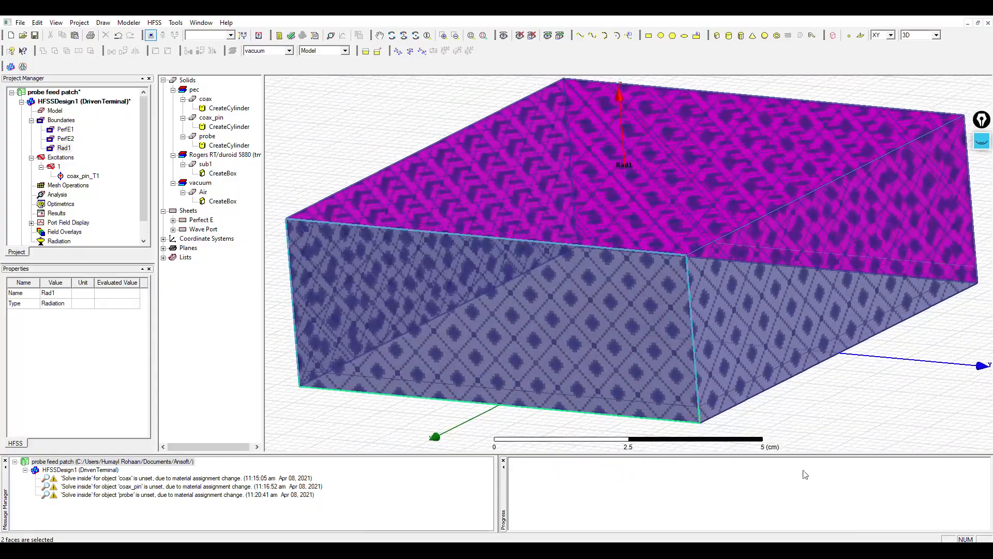
pyautogui.click(837, 414)
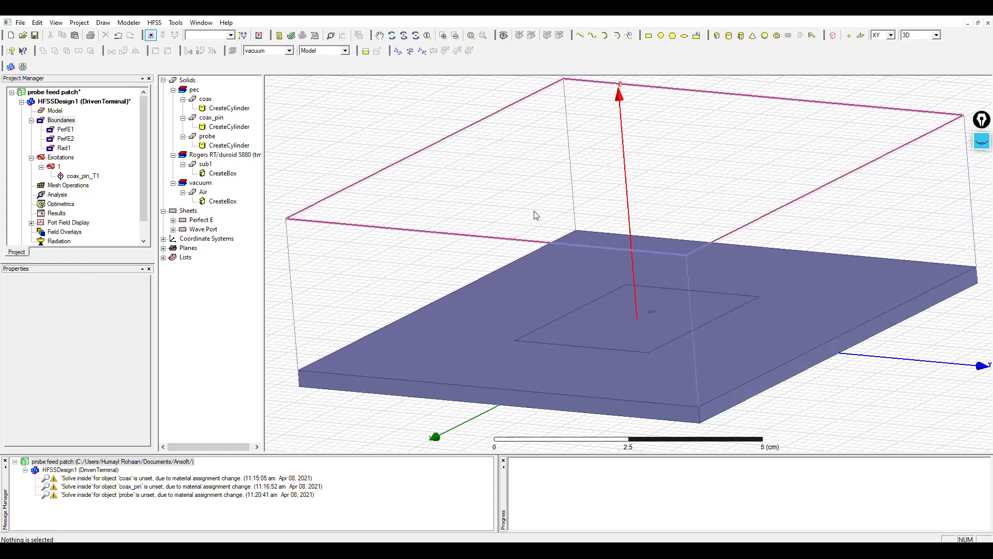
pyautogui.scroll(-1, 556, 249)
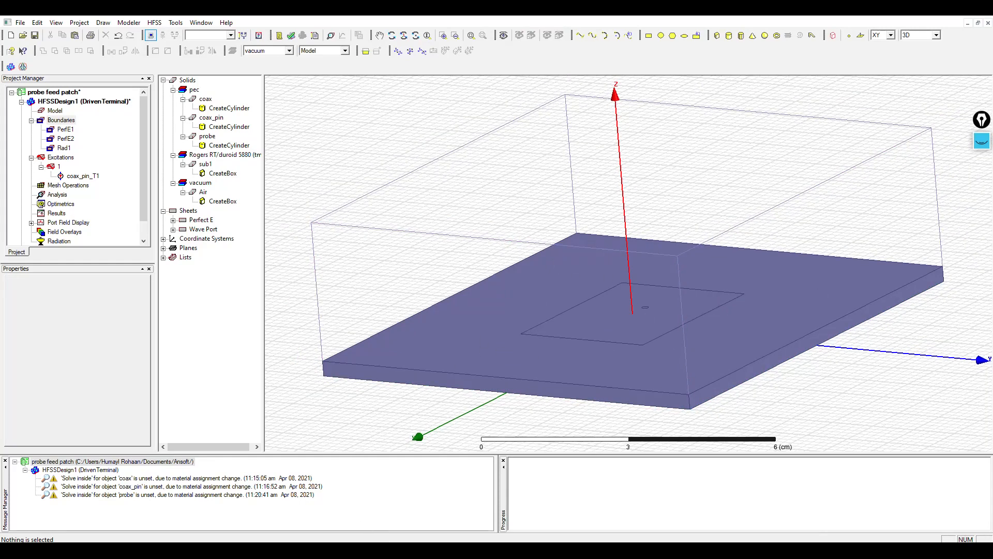
# Switch to the lab manual and read the infinite sphere settings and the start of the analysis setup section
pyautogui.moveTo(394, 549)
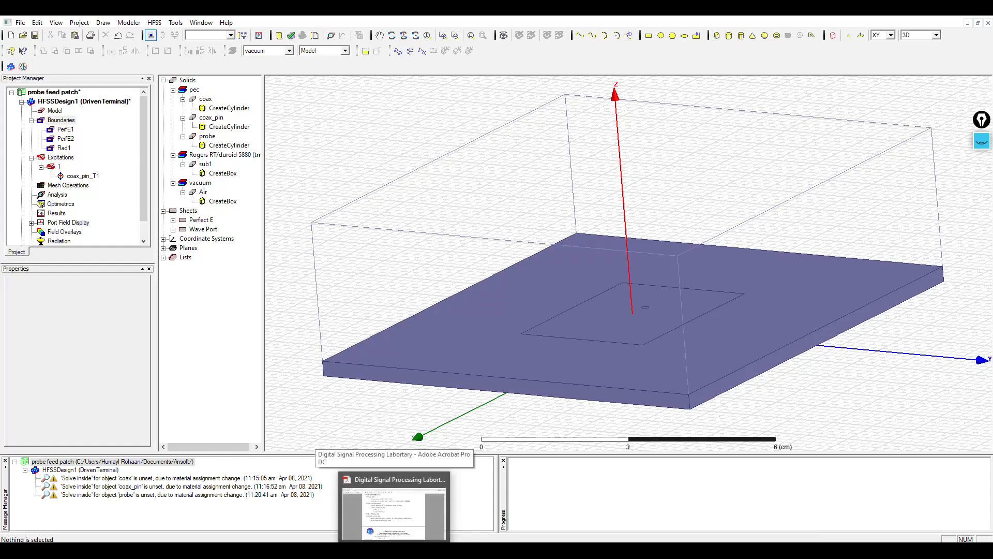
pyautogui.click(394, 505)
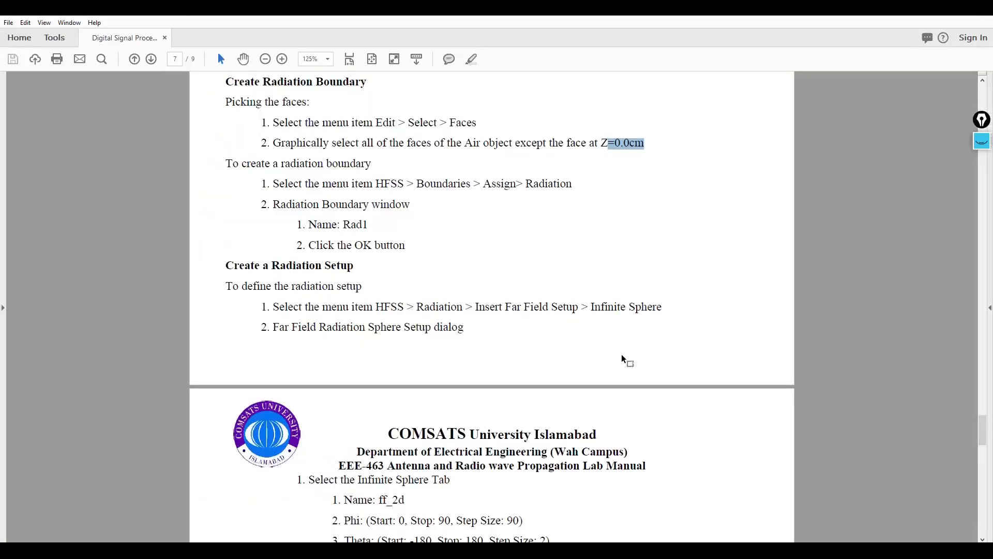
pyautogui.scroll(-3, 622, 358)
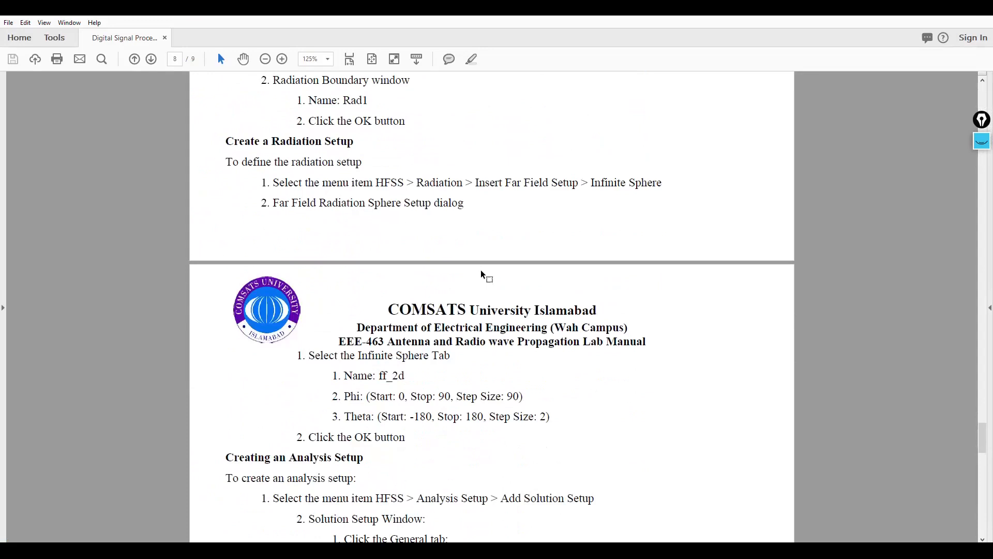
pyautogui.scroll(-2, 484, 274)
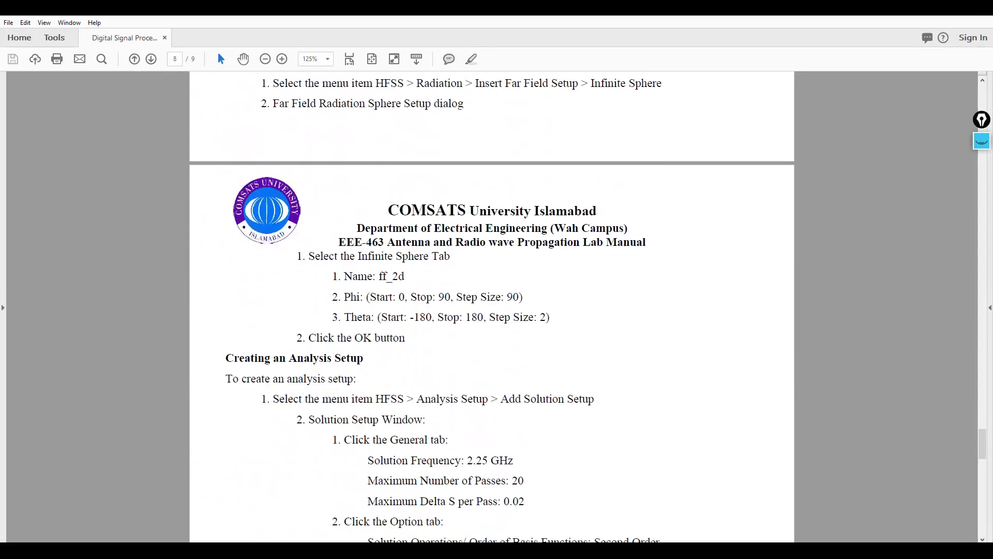
# Back in HFSS, collapse the Boundaries and Excitations branches and start an infinite sphere far field setup
pyautogui.hotkey('alt', 'Tab')
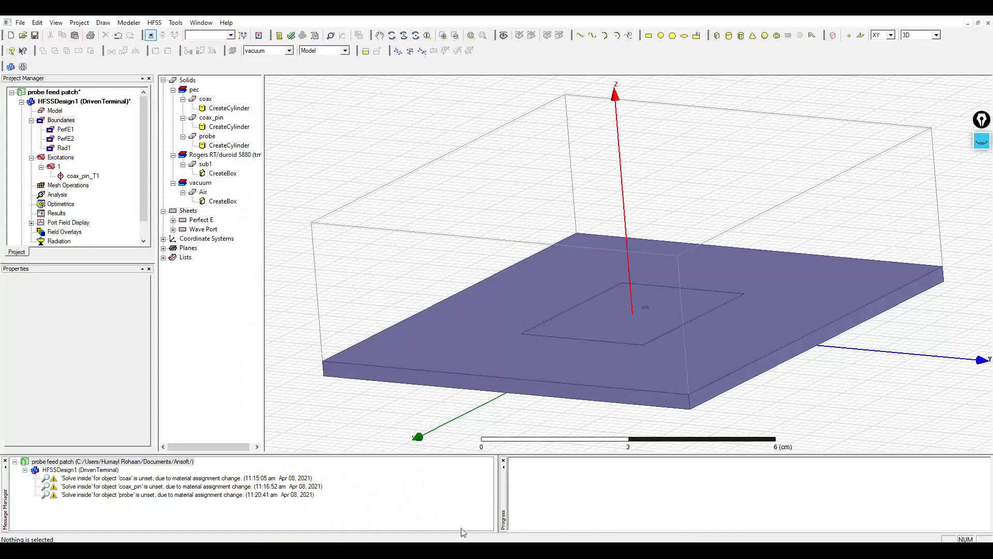
pyautogui.click(32, 157)
pyautogui.click(31, 120)
pyautogui.click(59, 194)
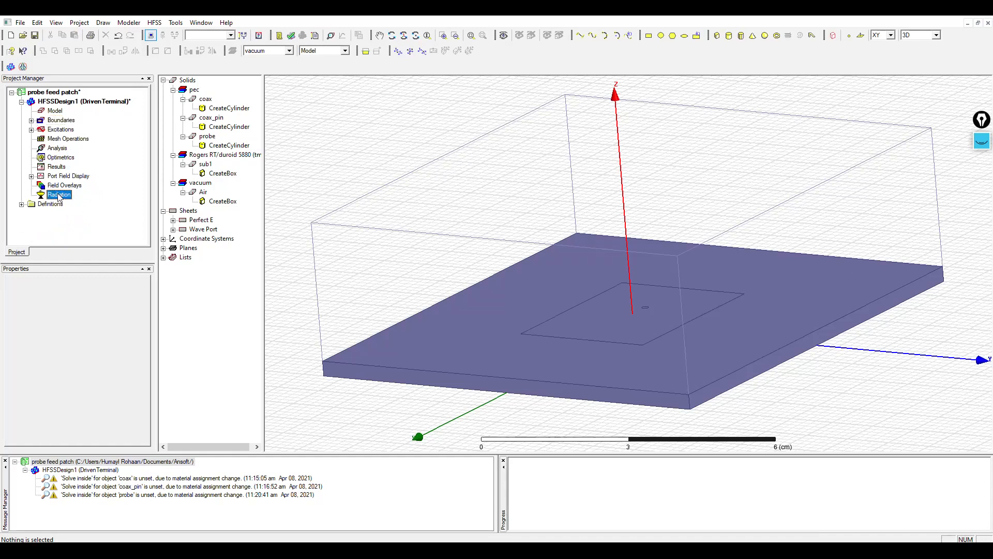
pyautogui.rightClick(59, 195)
pyautogui.click(175, 206)
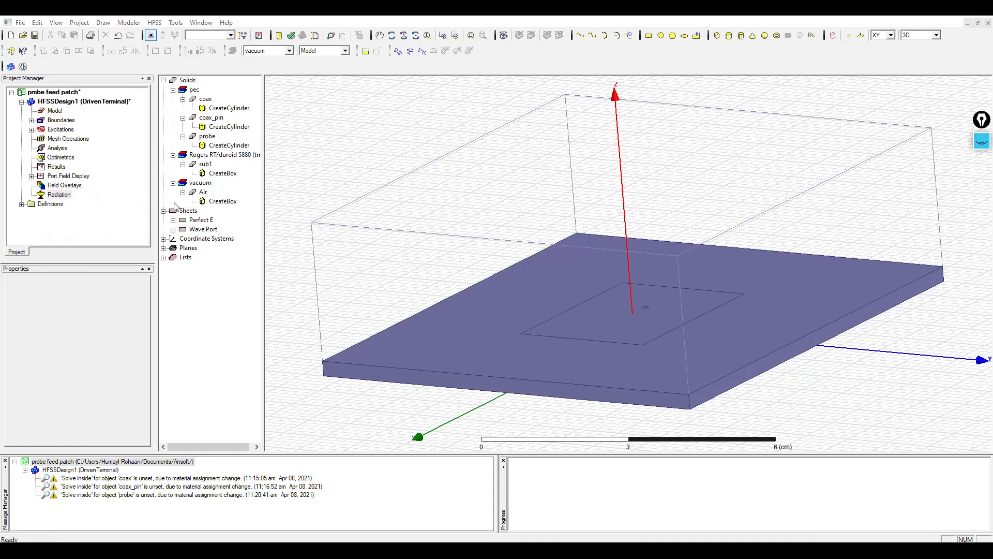
# Set the sphere's phi stop and step size to 90 deg and theta step size to 2 deg, accept the setup, and expand Radiation
pyautogui.doubleClick(495, 239)
pyautogui.write('90')
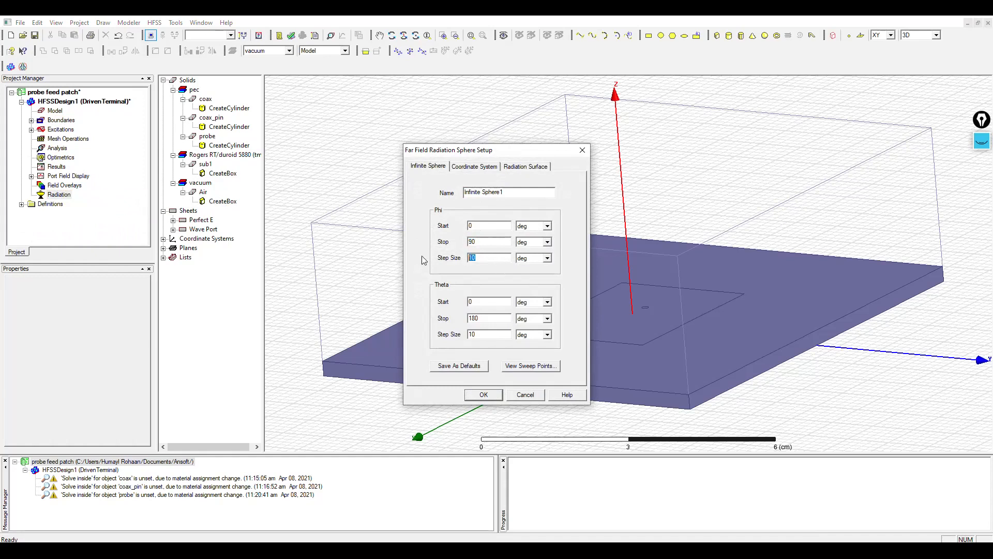
pyautogui.write('90')
pyautogui.doubleClick(481, 334)
pyautogui.write('2')
pyautogui.click(483, 395)
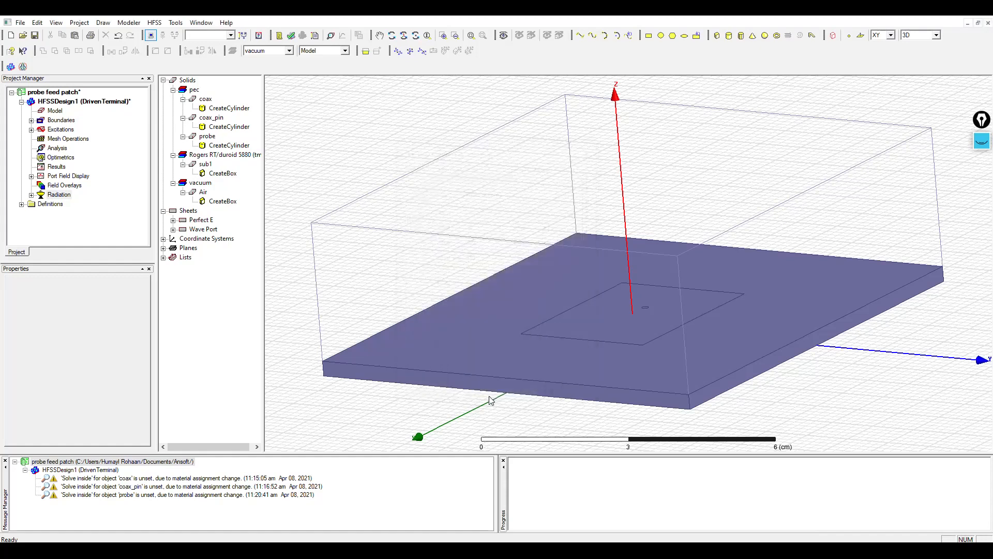
pyautogui.click(59, 195)
pyautogui.click(31, 195)
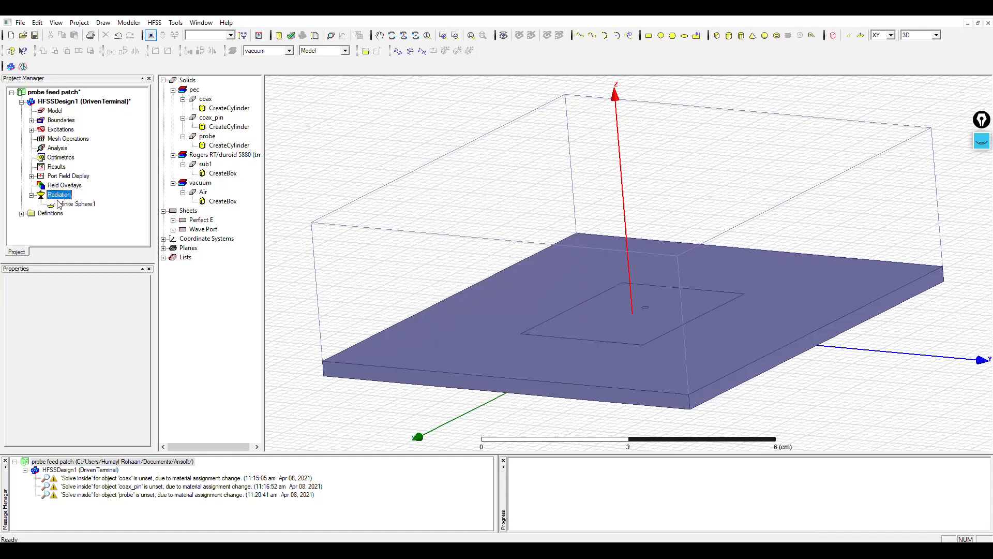
# Add a solution setup and, following the lab manual, set its solution frequency to 2.25 GHz and maximum number of passes to 20
pyautogui.rightClick(57, 148)
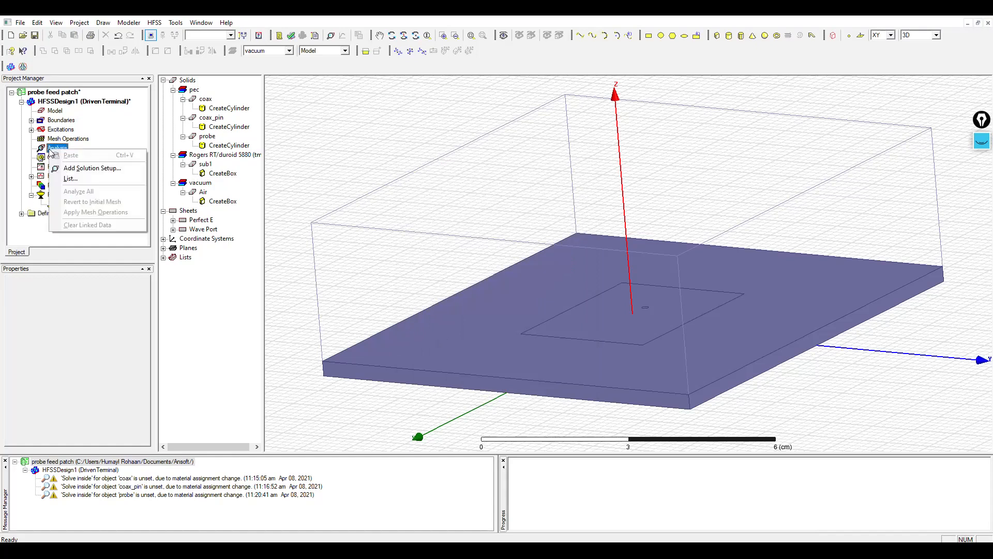
pyautogui.click(84, 168)
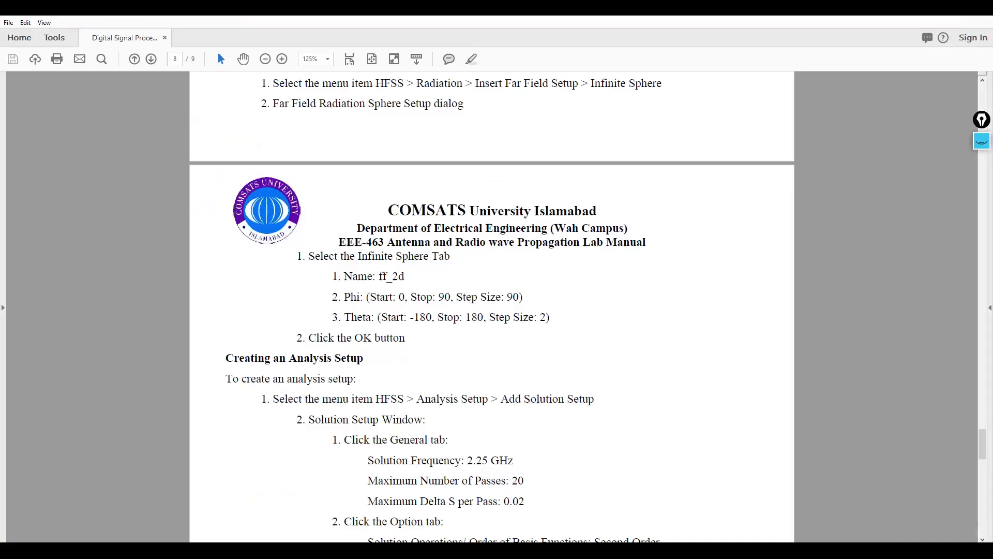
pyautogui.scroll(-3, 395, 436)
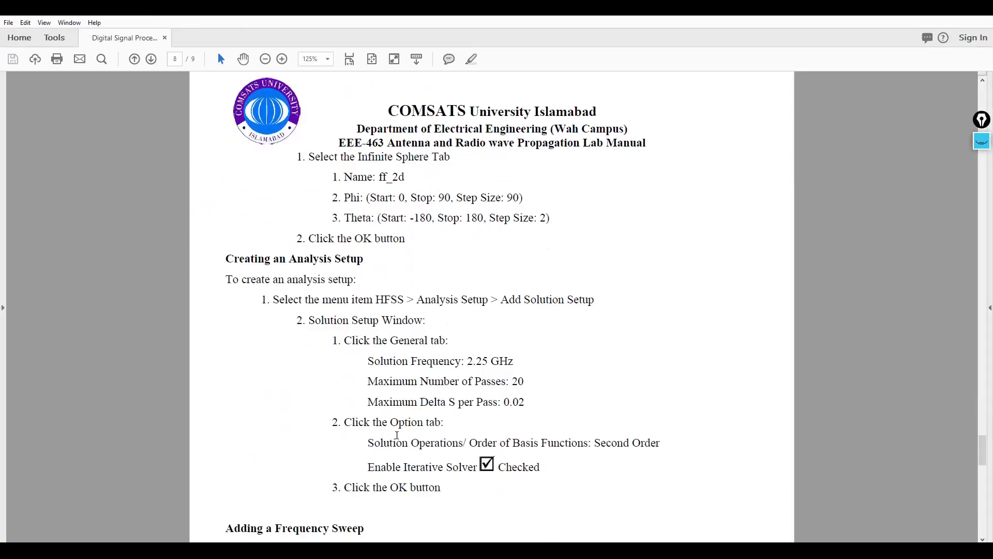
pyautogui.moveTo(468, 337); pyautogui.dragTo(491, 338)
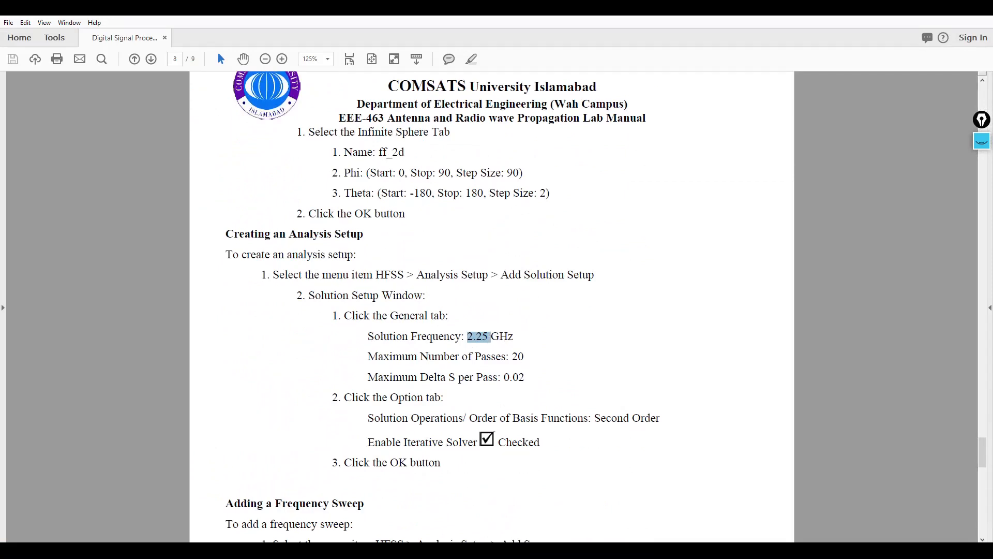
pyautogui.hotkey('alt', 'Tab')
pyautogui.press('Tab')
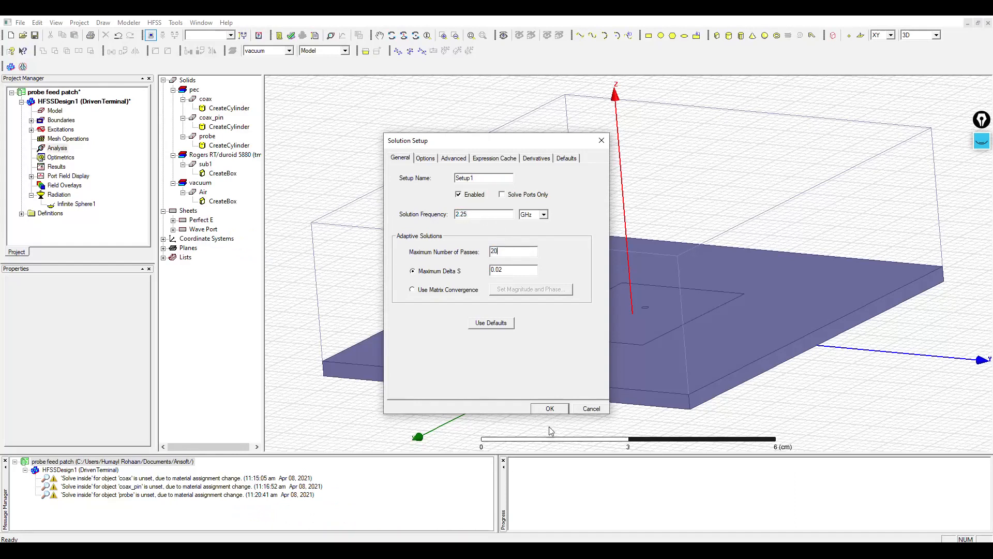
# Following the manual's solution options, set the order of basis functions to Second Order, enable the iterative solver, and accept the solution setup
pyautogui.hotkey('alt', 'Tab')
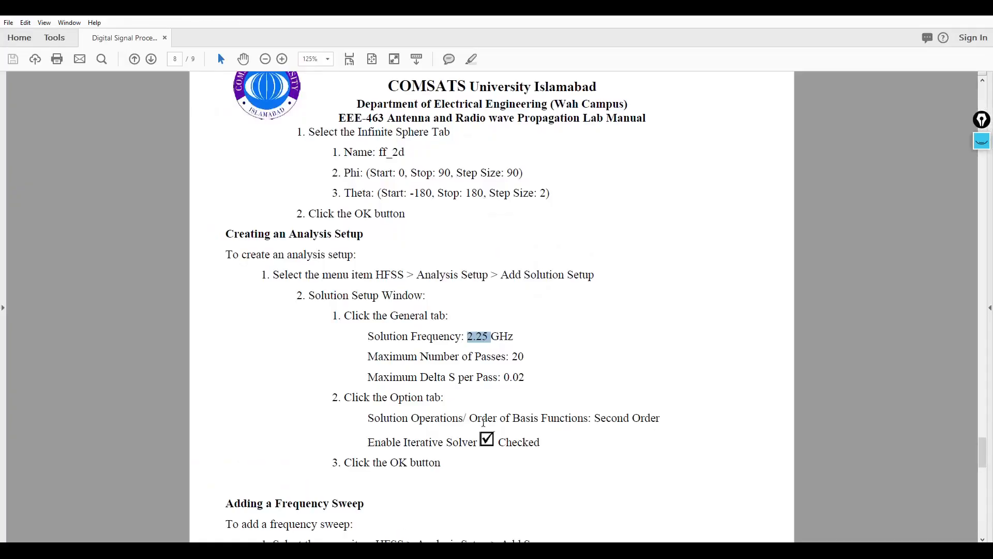
pyautogui.scroll(-3, 452, 454)
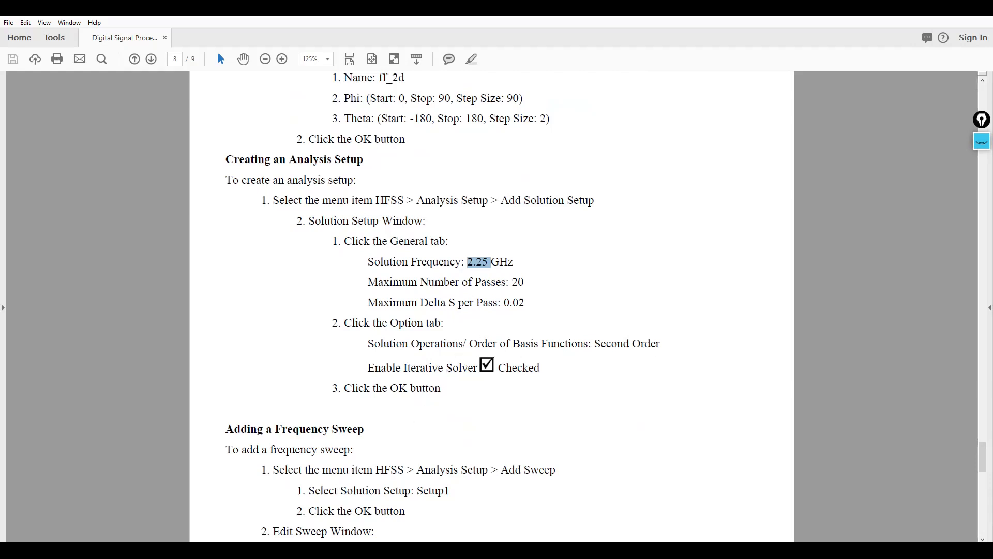
pyautogui.hotkey('alt', 'Tab')
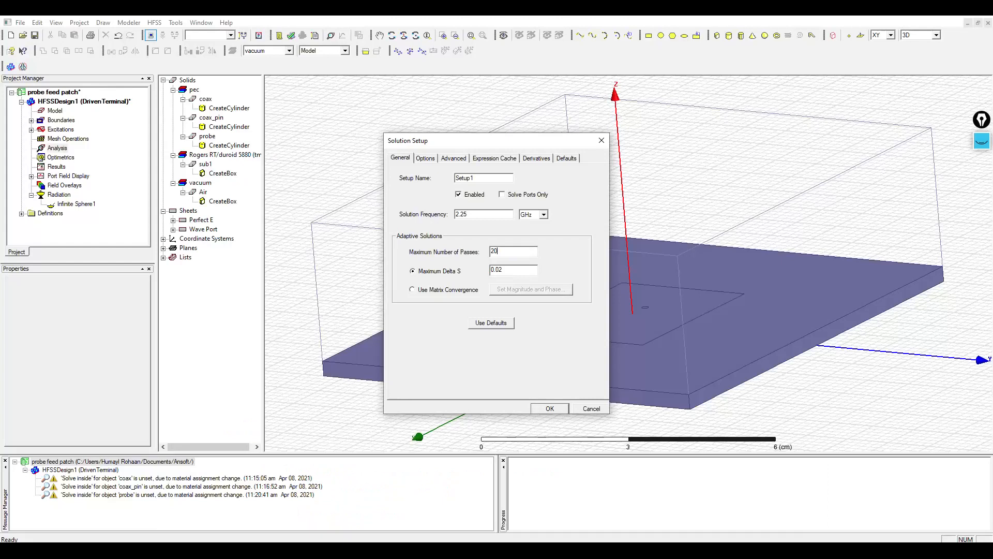
pyautogui.click(425, 158)
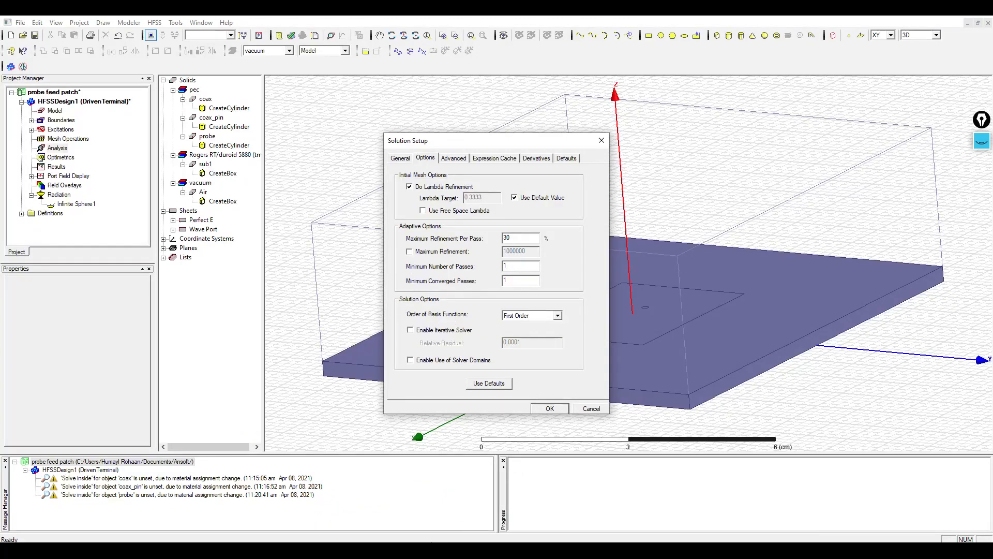
pyautogui.hotkey('alt', 'Tab')
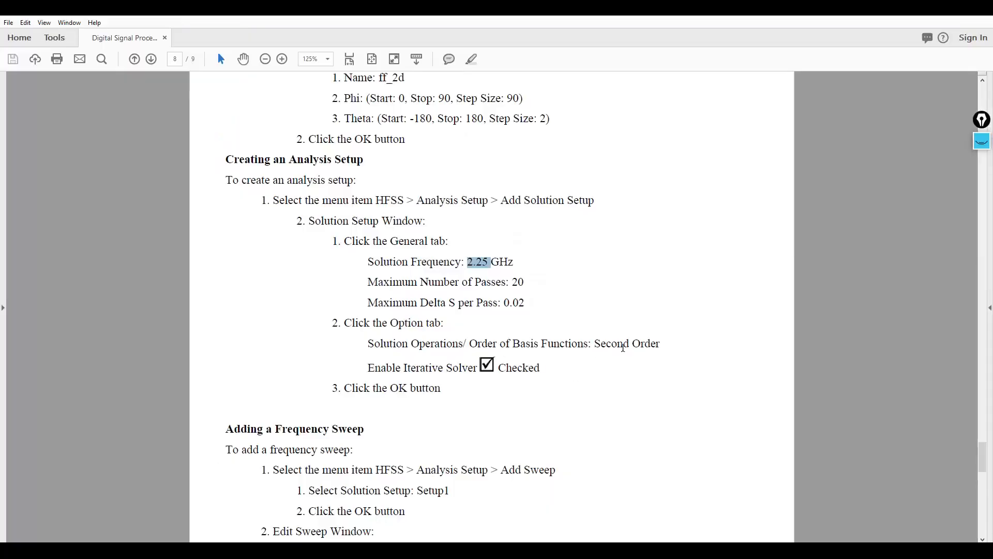
pyautogui.hotkey('alt', 'Tab')
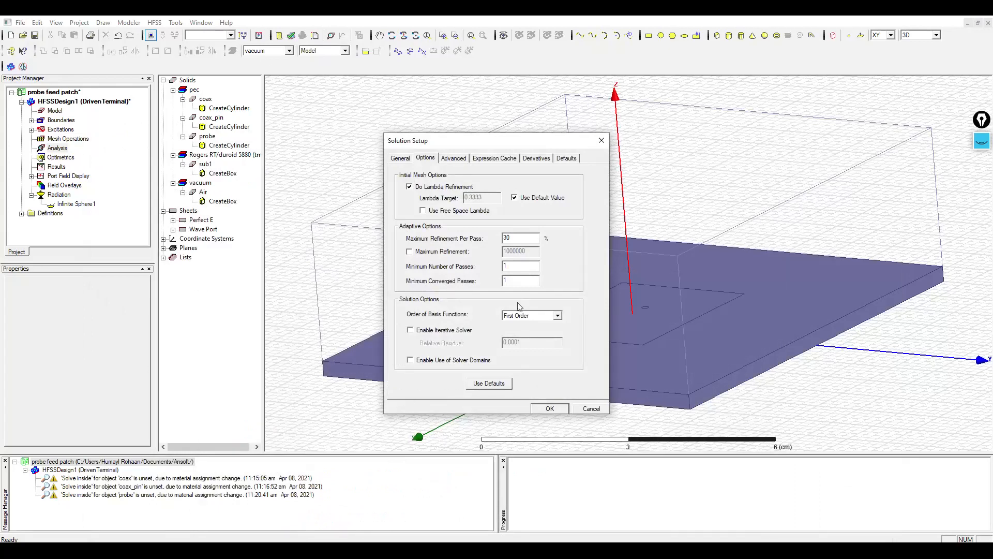
pyautogui.click(534, 317)
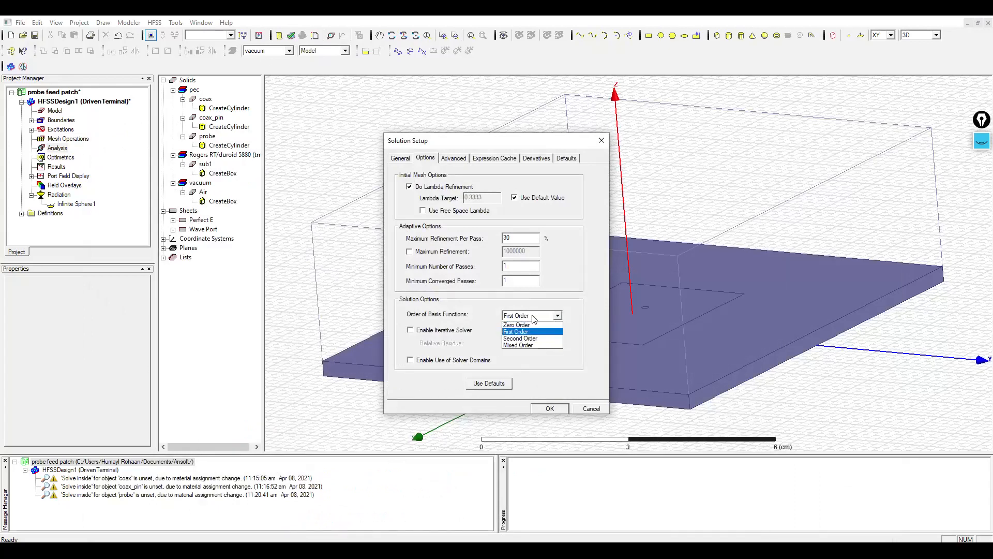
pyautogui.click(534, 340)
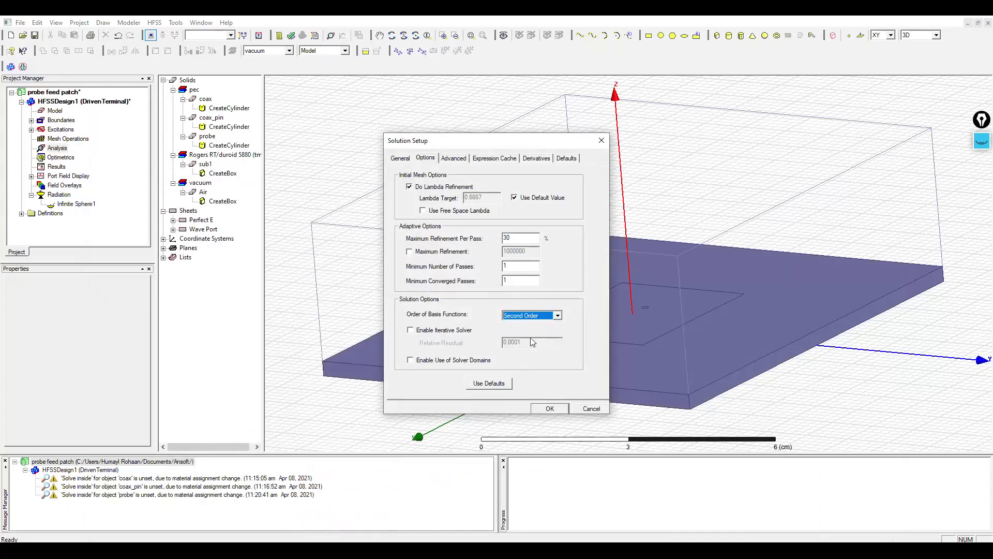
pyautogui.click(410, 330)
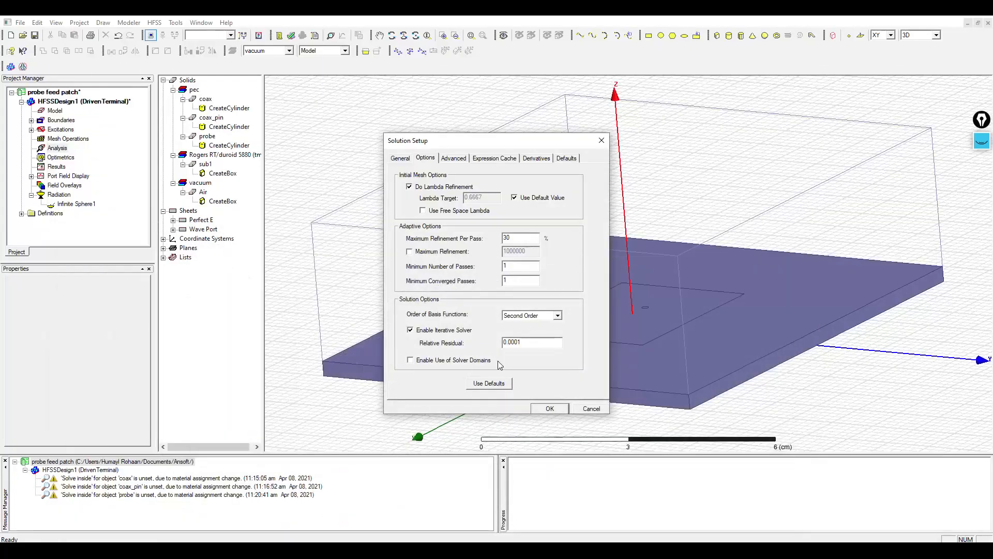
pyautogui.click(545, 408)
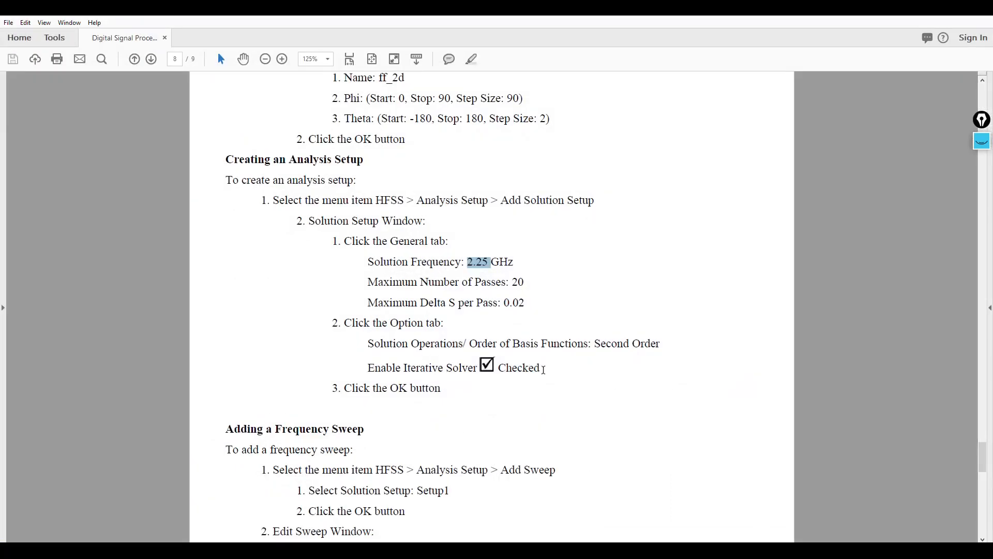
# Read the frequency sweep instructions in the lab manual and return to HFSS
pyautogui.scroll(-4, 498, 419)
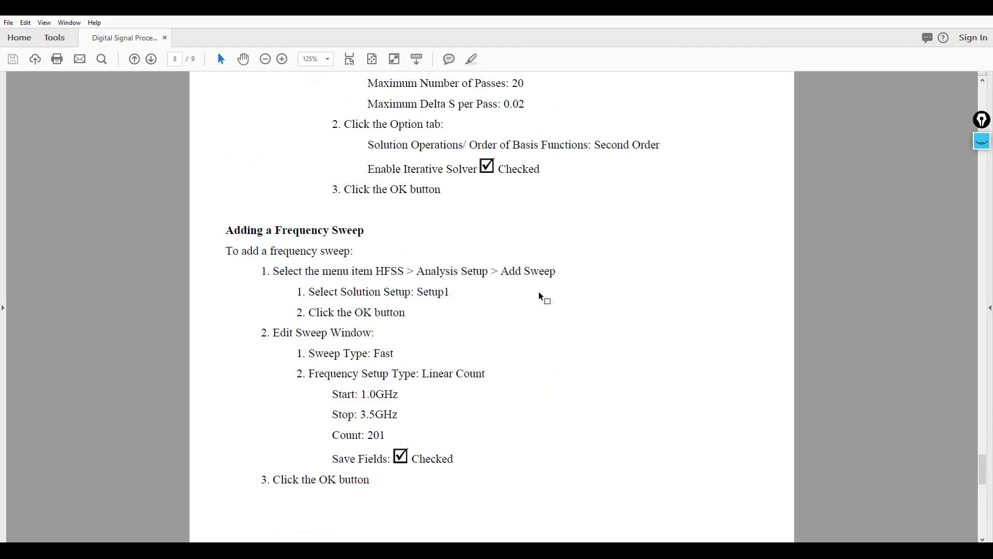
pyautogui.scroll(-1, 363, 389)
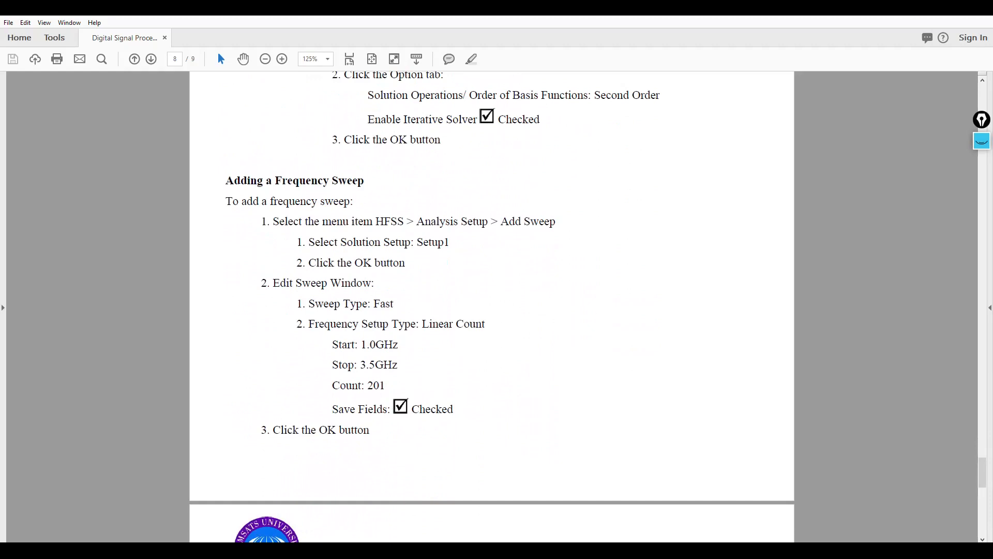
pyautogui.moveTo(369, 551)
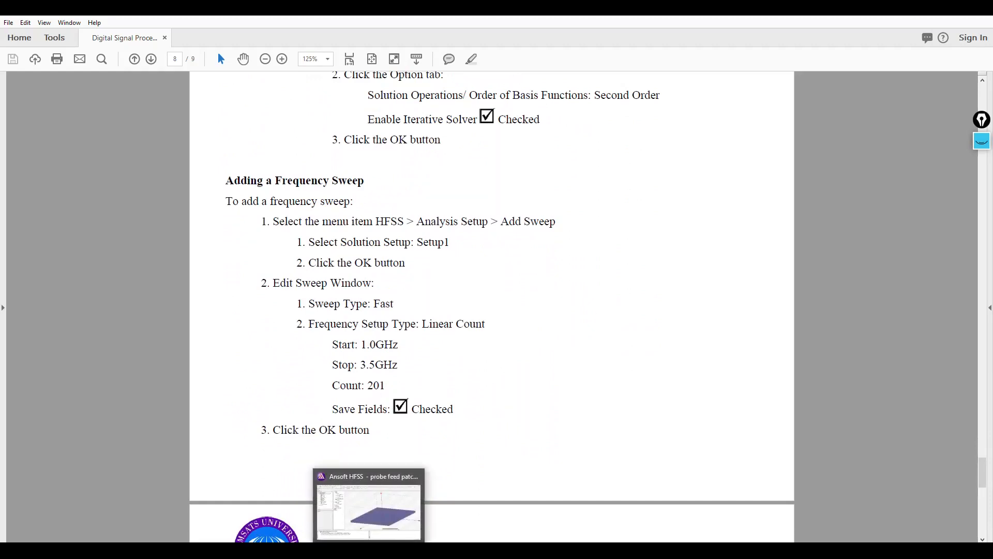
pyautogui.click(369, 509)
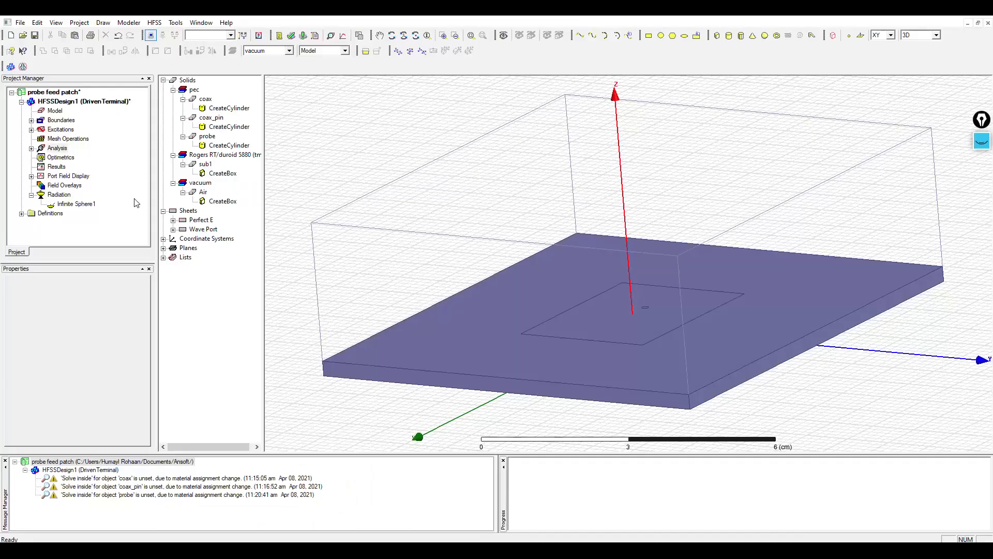
# Add a frequency sweep to Setup1 with a 3.5 GHz stop, LinearCount distribution and the Fast sweep type
pyautogui.doubleClick(56, 148)
pyautogui.click(66, 157)
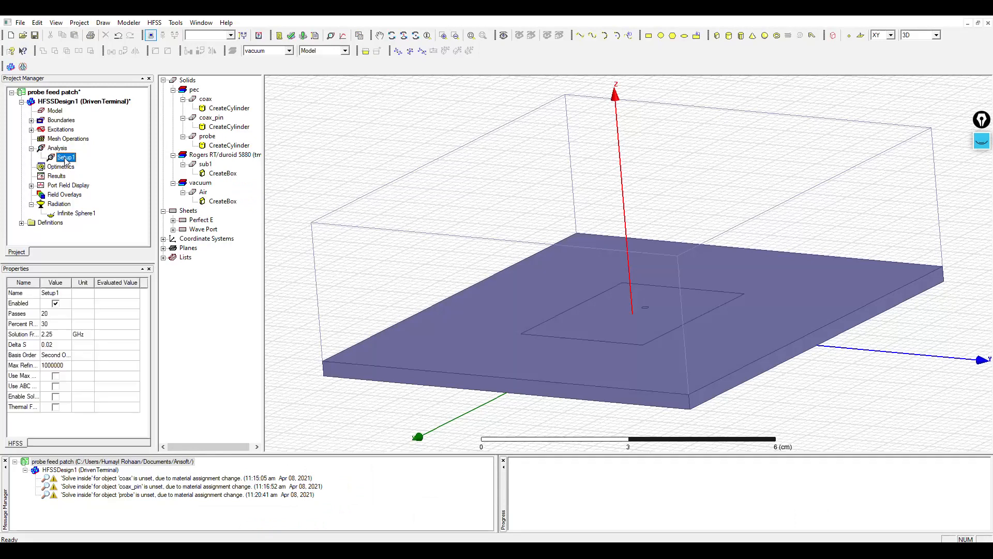
pyautogui.rightClick(66, 159)
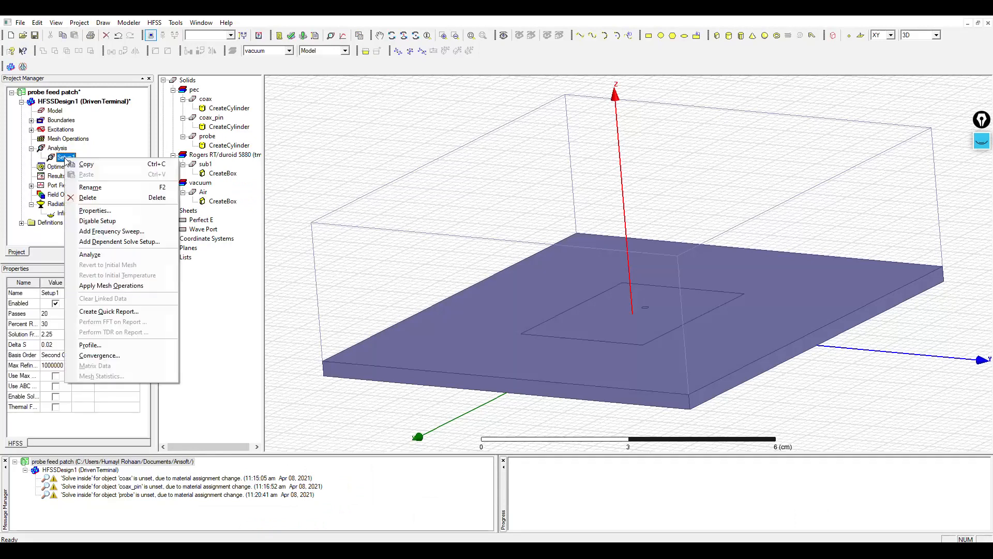
pyautogui.click(133, 234)
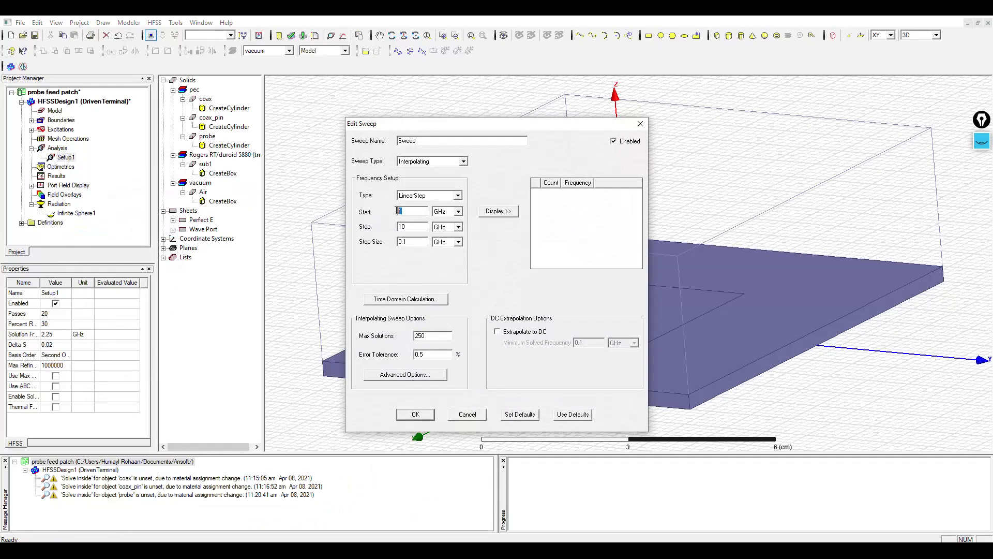
pyautogui.doubleClick(421, 224)
pyautogui.write('3')
pyautogui.click(433, 195)
pyautogui.click(424, 206)
pyautogui.click(435, 162)
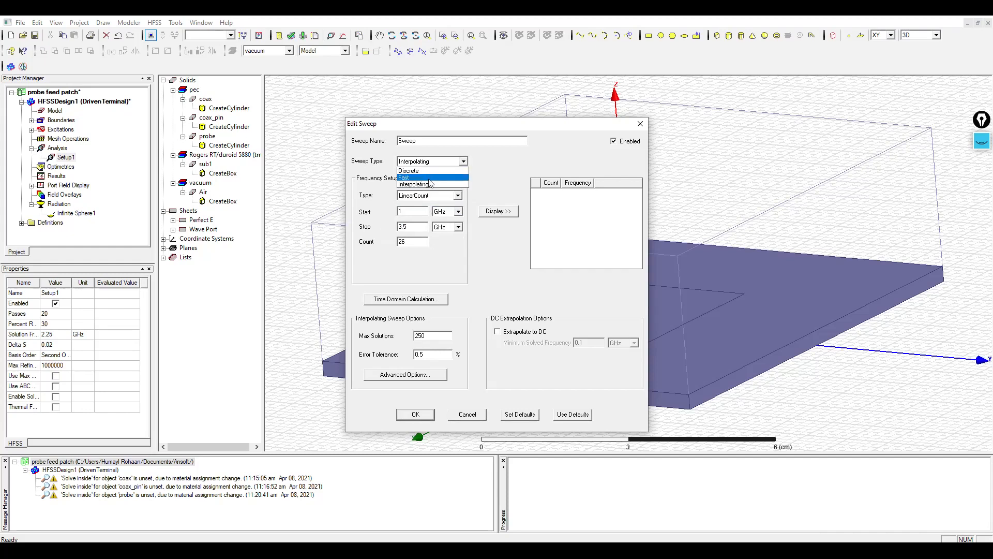
pyautogui.click(430, 177)
# Set the sweep's count to 500, display its frequency points, compare the settings with the lab manual, and accept the sweep
pyautogui.doubleClick(420, 242)
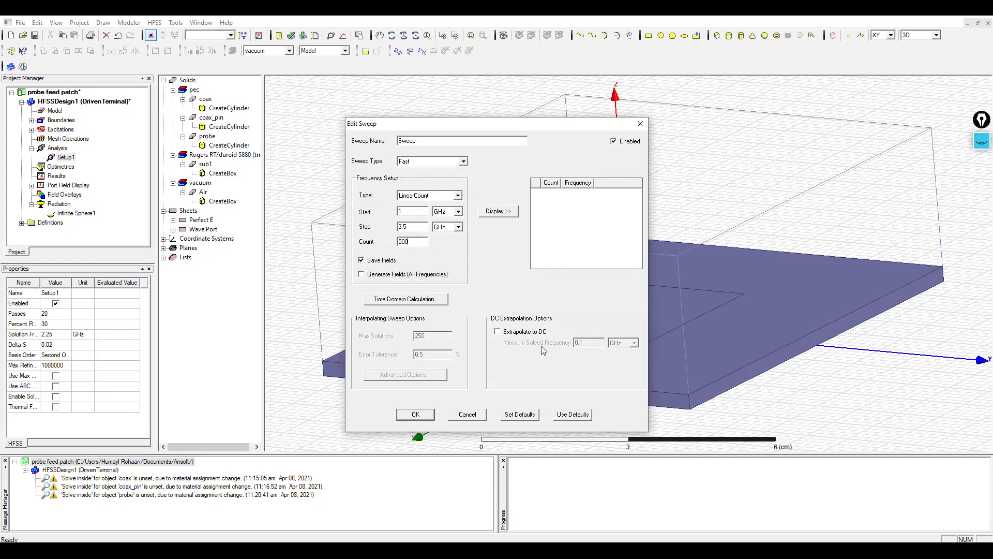
pyautogui.click(506, 212)
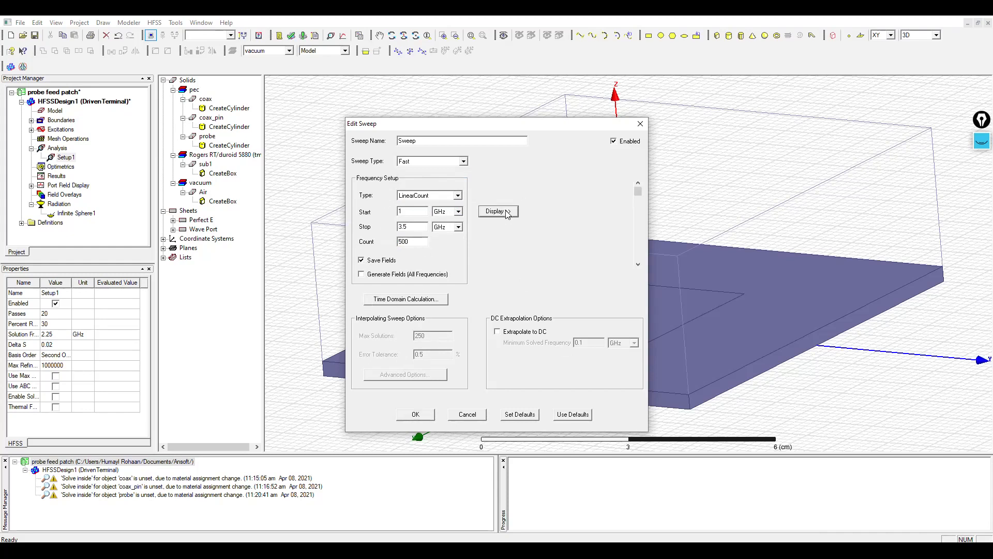
pyautogui.hotkey('alt', 'Tab')
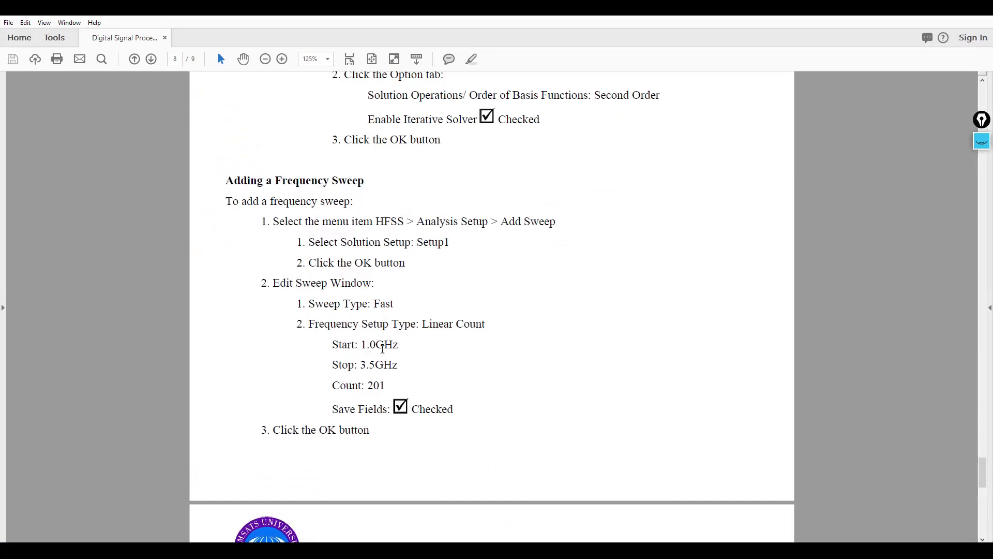
pyautogui.hotkey('alt', 'Tab')
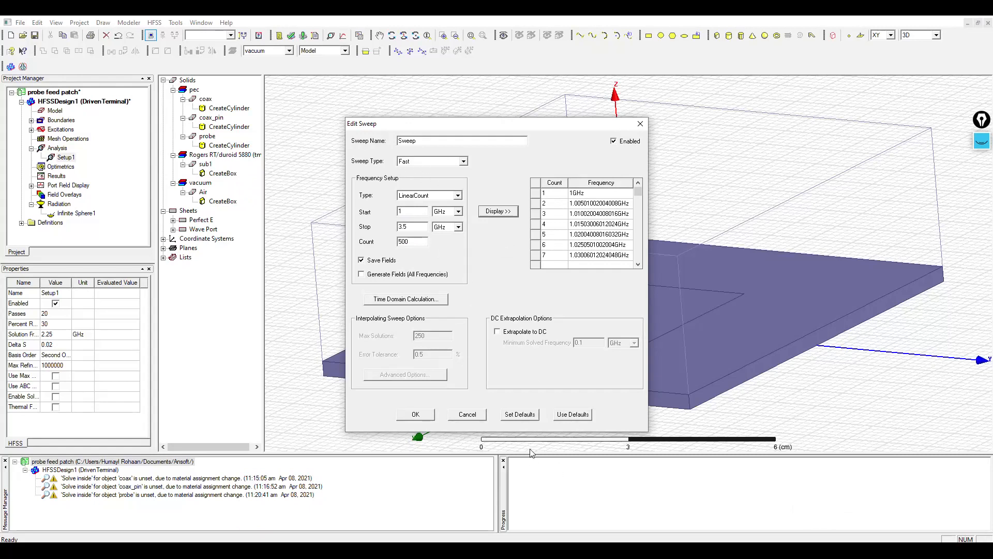
pyautogui.click(429, 421)
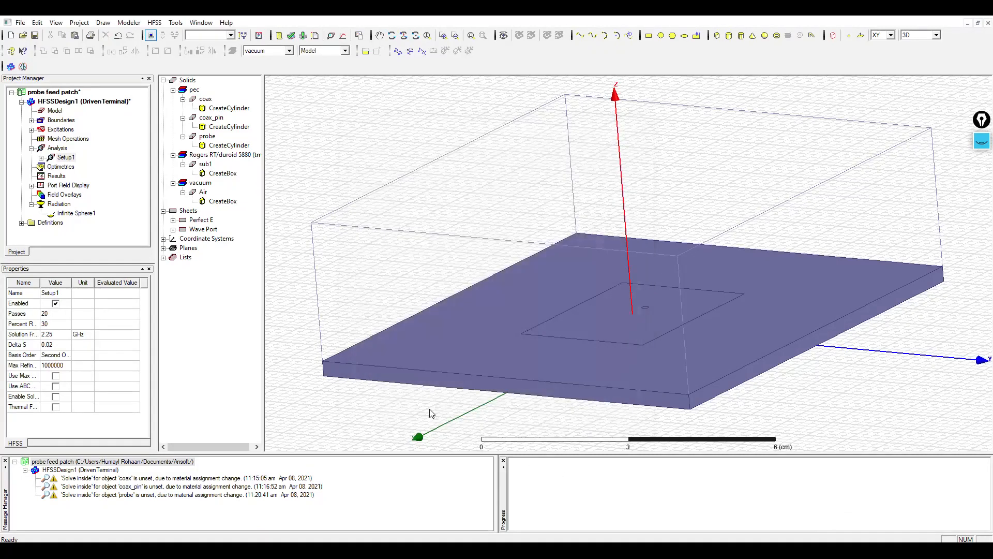
# Read the model validation, analysis and results instructions in the lab manual and return to HFSS
pyautogui.hotkey('alt', 'Tab')
pyautogui.scroll(-10, 362, 438)
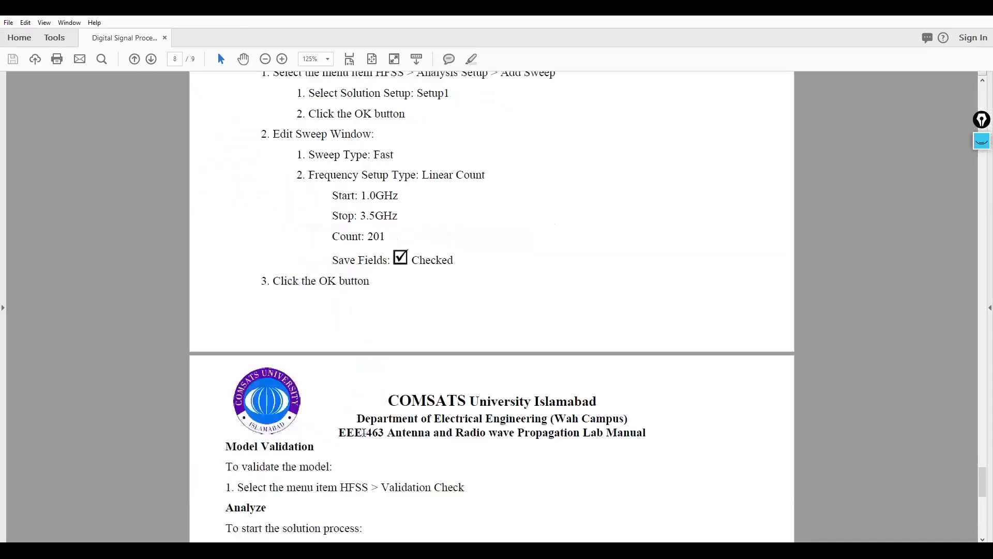
pyautogui.scroll(-1, 310, 404)
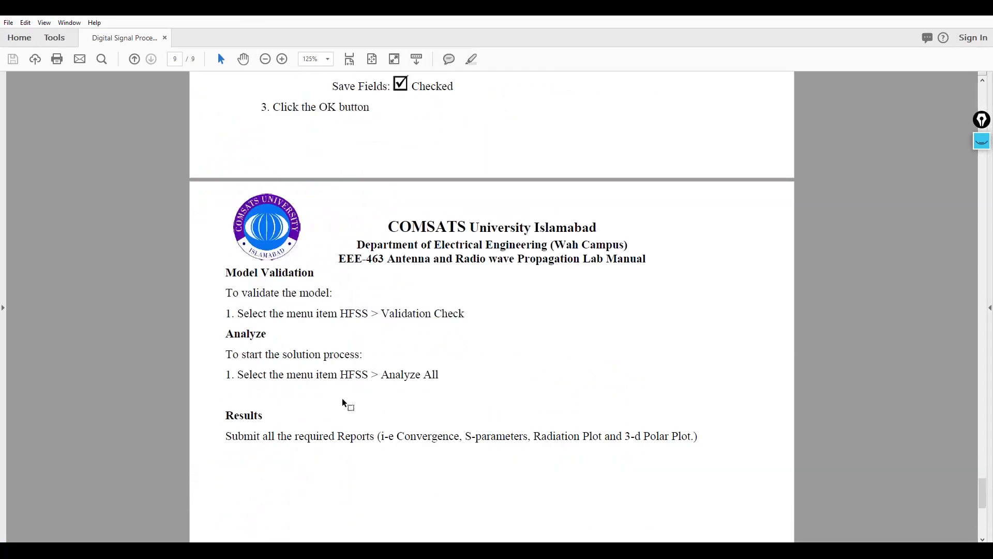
pyautogui.scroll(-4, 248, 436)
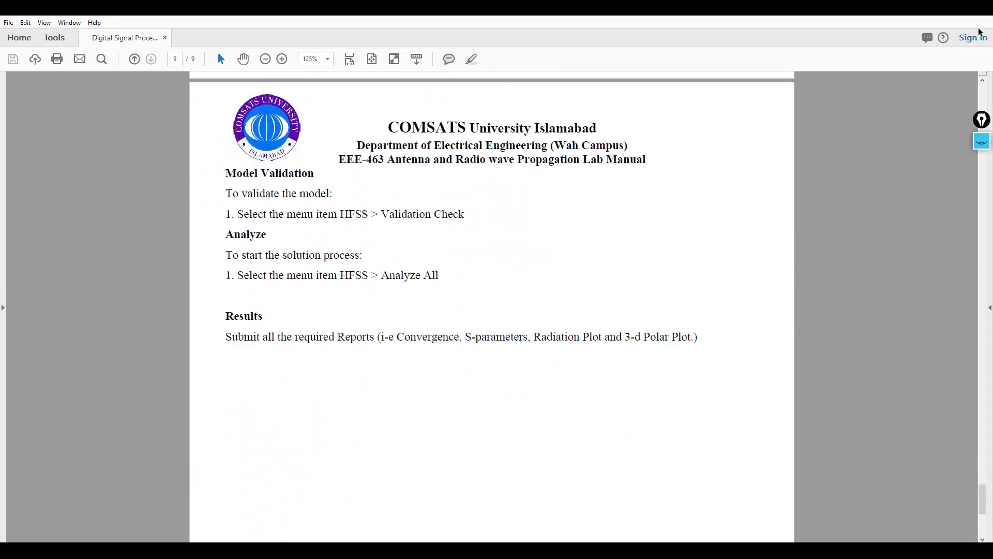
pyautogui.click(940, 20)
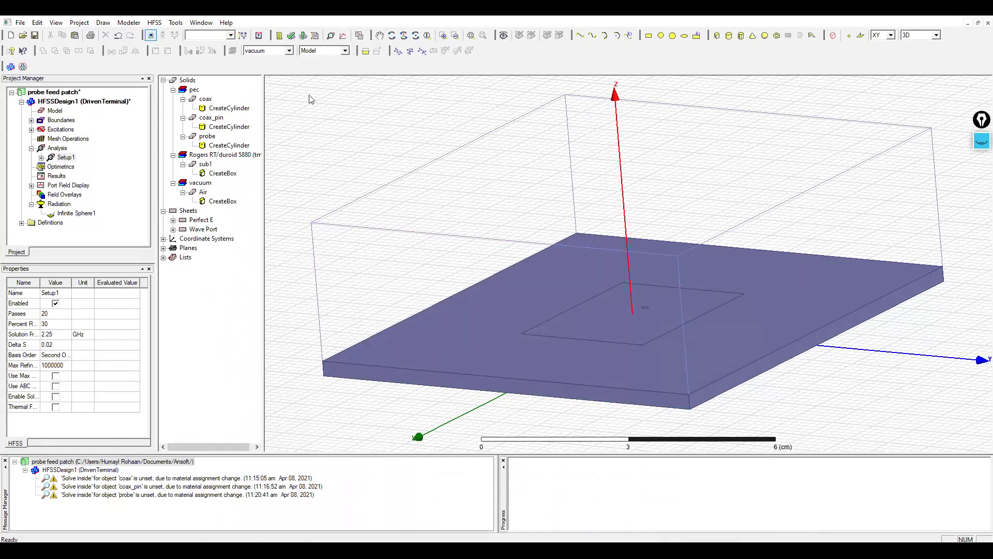
# Run the validation check on the design, close its report, and clear the project's messages
pyautogui.click(291, 35)
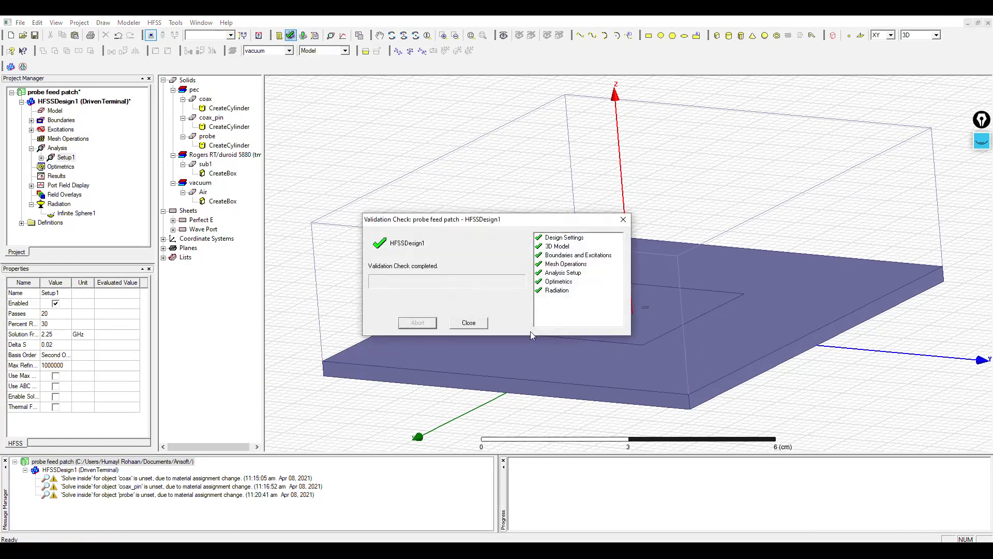
pyautogui.click(473, 324)
pyautogui.click(186, 464)
pyautogui.rightClick(187, 464)
pyautogui.click(204, 468)
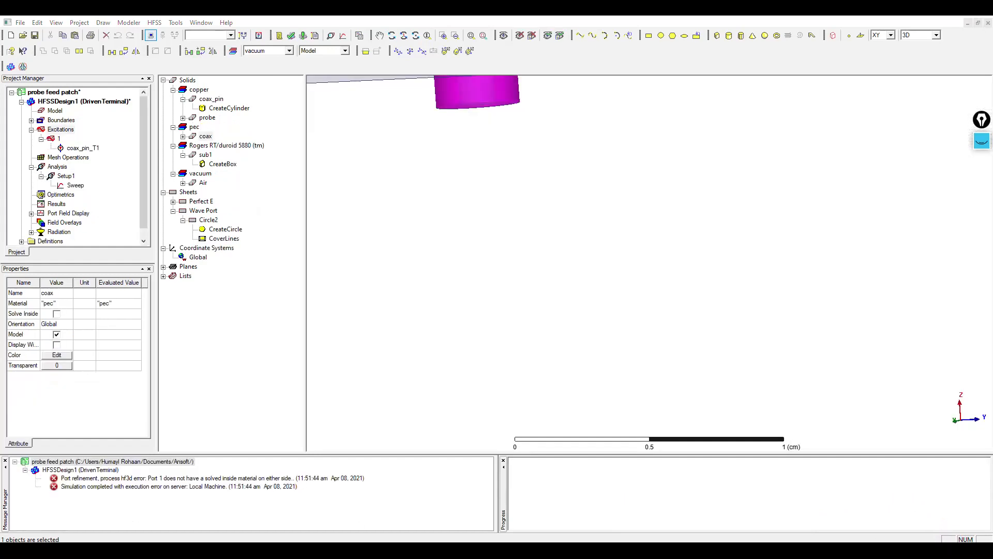
# Look up the default material for the coax in the lab manual and return to HFSS
pyautogui.hotkey('alt', 'Tab')
pyautogui.scroll(6, 363, 312)
pyautogui.scroll(-5, 357, 315)
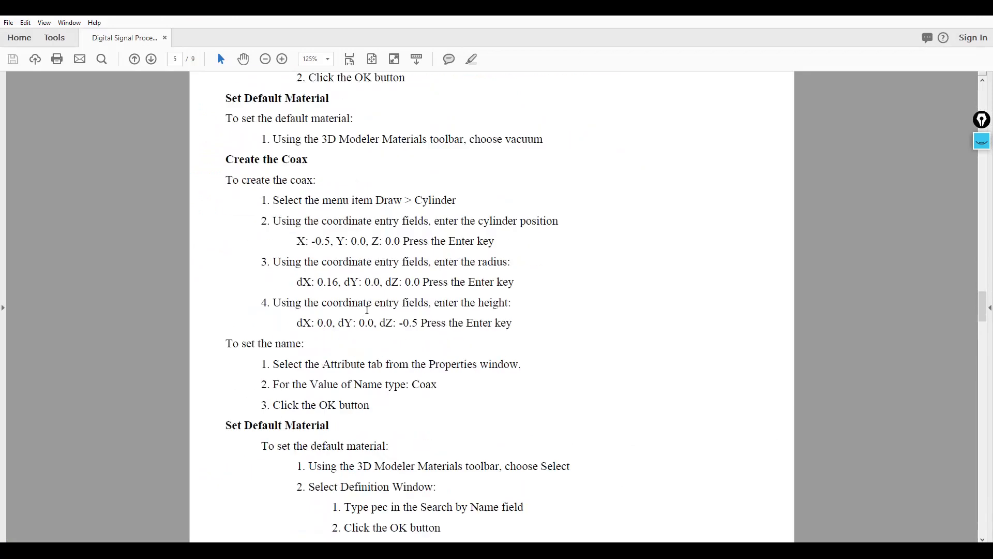
pyautogui.scroll(1, 356, 317)
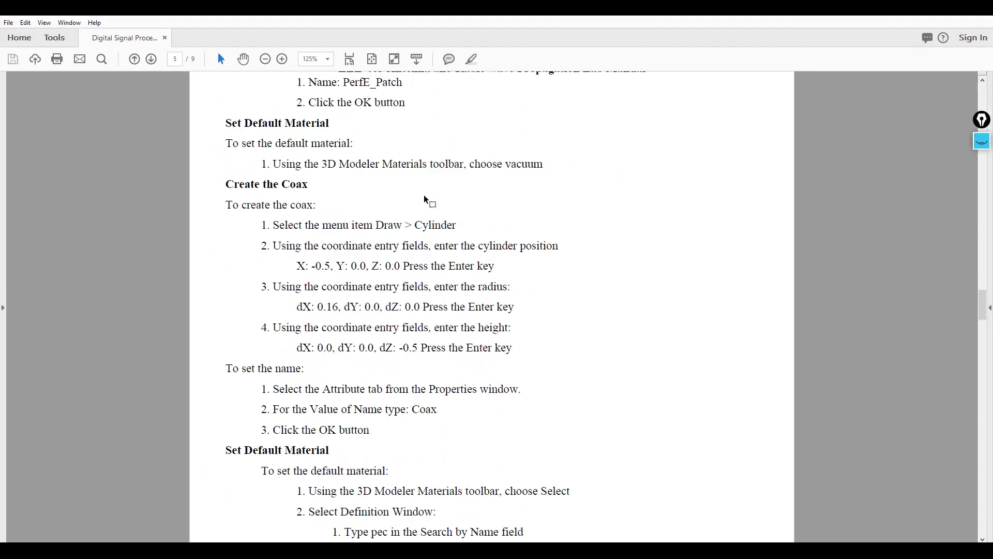
pyautogui.moveTo(506, 165); pyautogui.dragTo(544, 166)
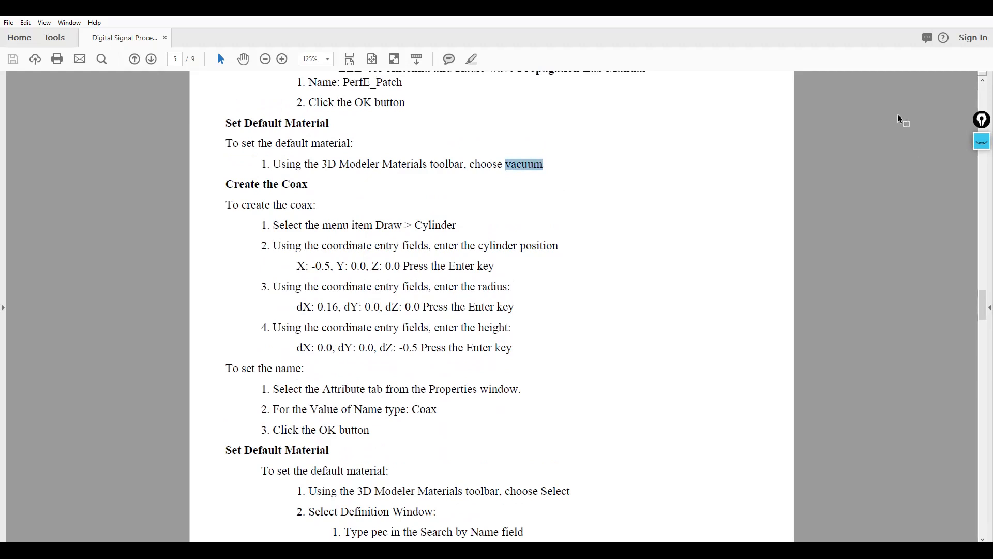
pyautogui.hotkey('alt', 'Tab')
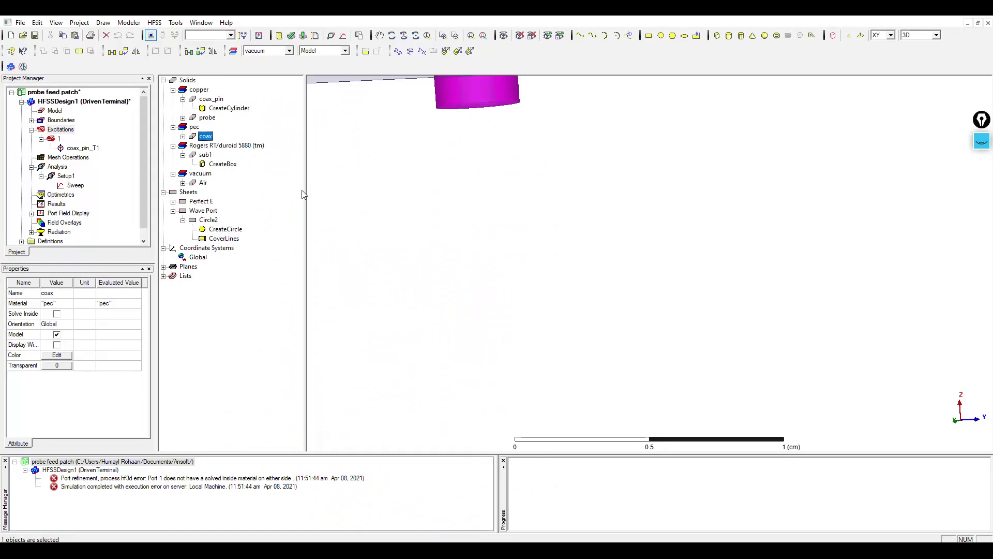
# Change the coax cylinder's material to vacuum with Solve Inside enabled, accept the properties, and clear the project's messages
pyautogui.click(183, 136)
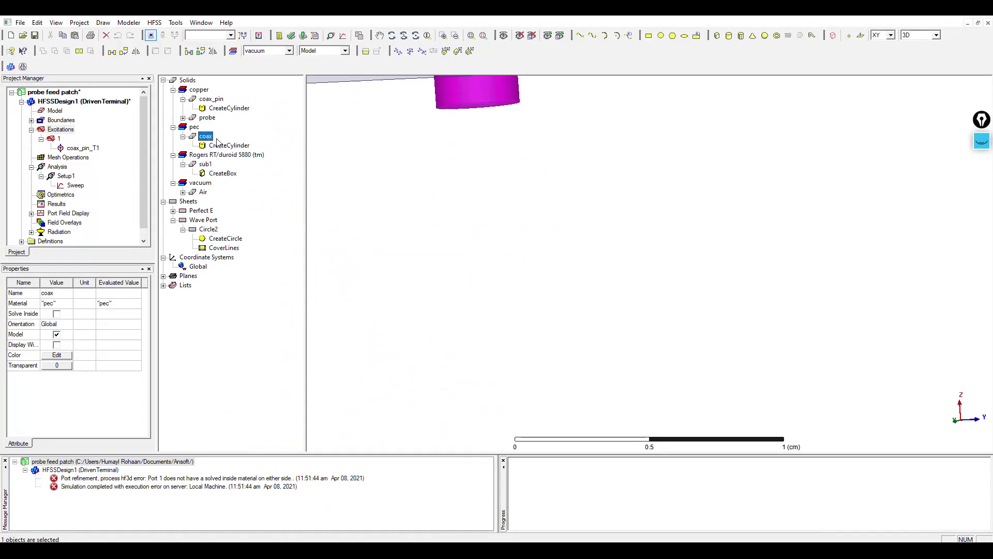
pyautogui.doubleClick(206, 137)
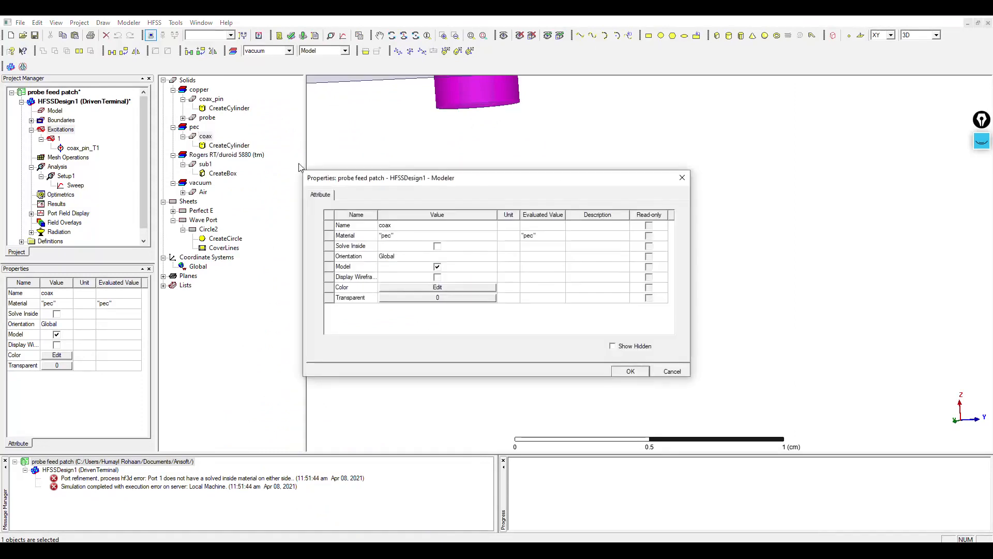
pyautogui.click(404, 237)
pyautogui.click(403, 279)
pyautogui.click(438, 246)
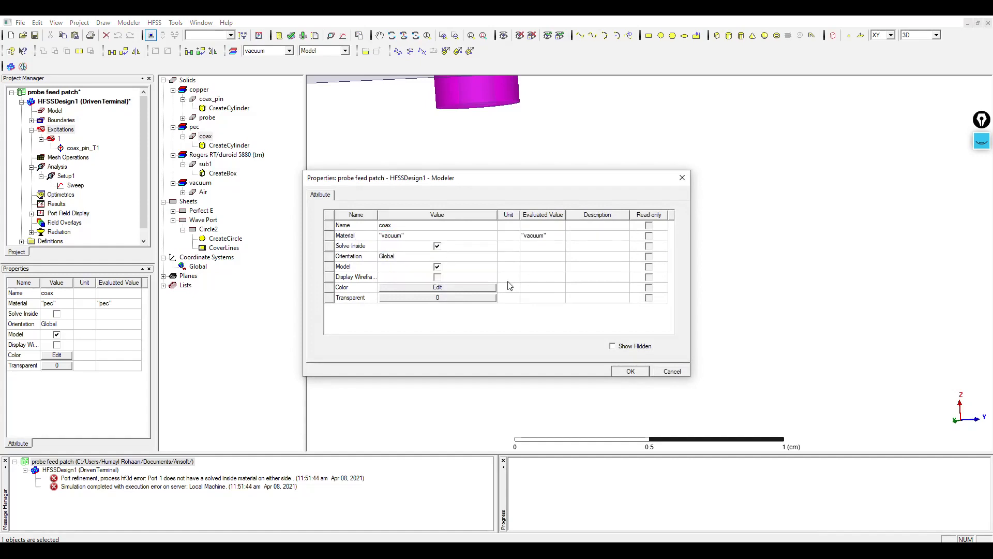
pyautogui.click(631, 372)
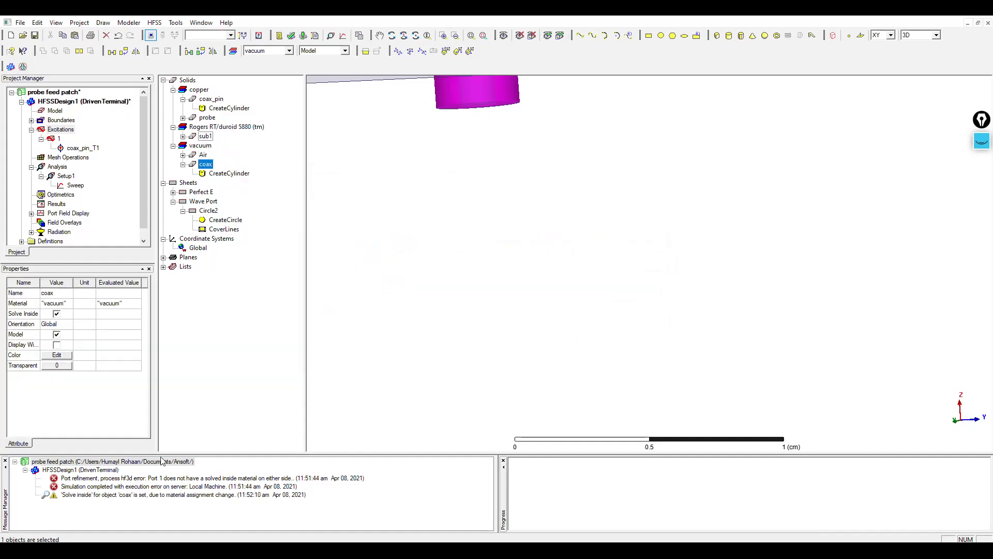
pyautogui.rightClick(161, 462)
pyautogui.click(172, 468)
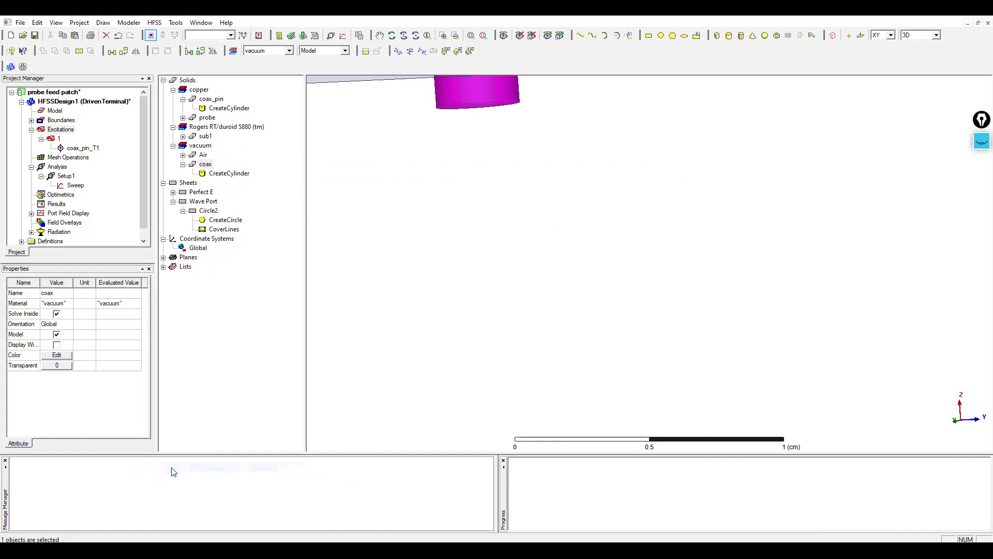
# Review the coax's attributes and the design list of model objects and their materials
pyautogui.doubleClick(206, 165)
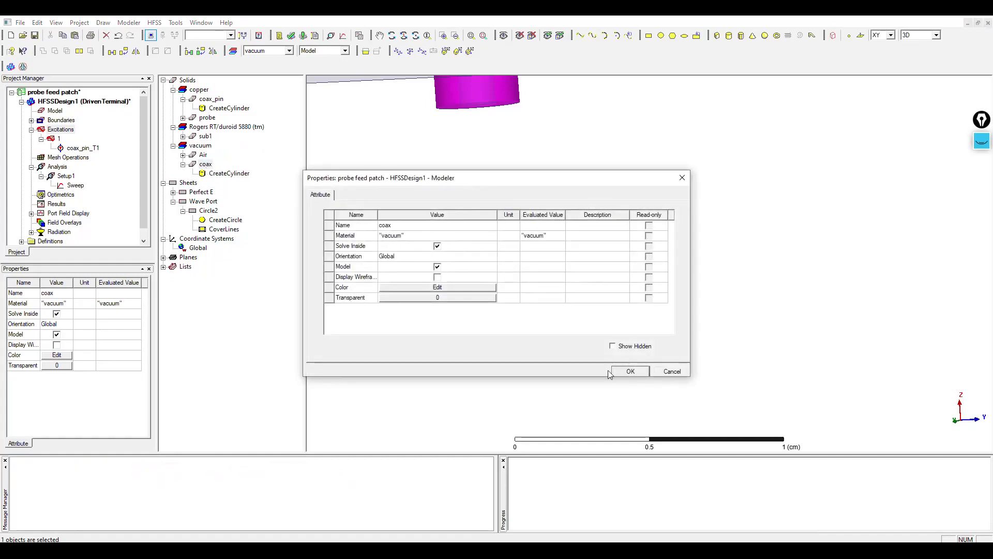
pyautogui.click(629, 371)
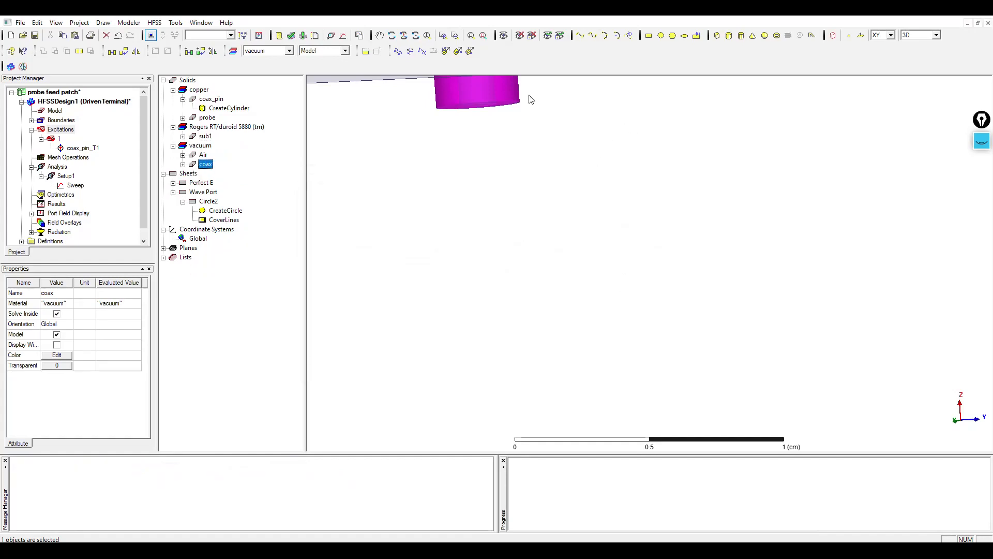
pyautogui.click(279, 36)
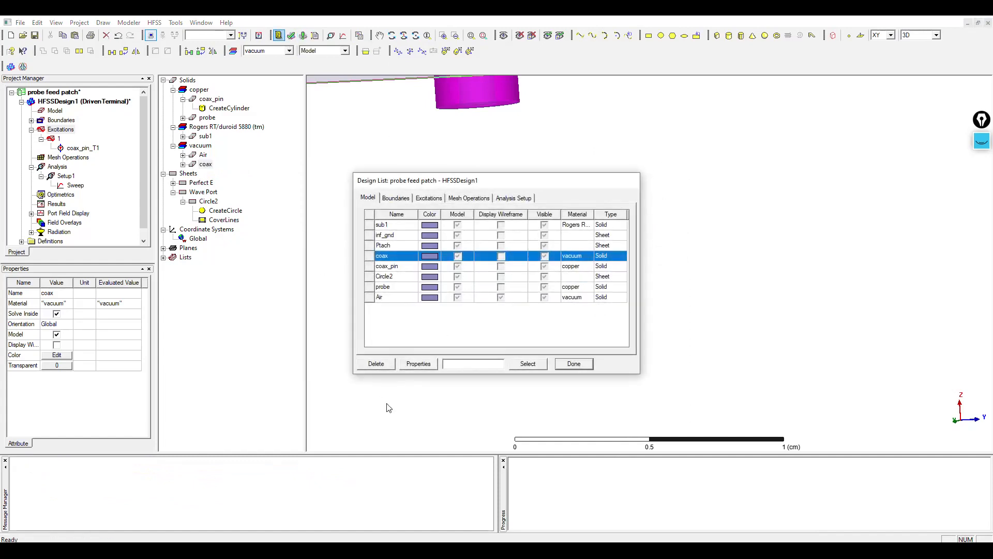
pyautogui.click(574, 364)
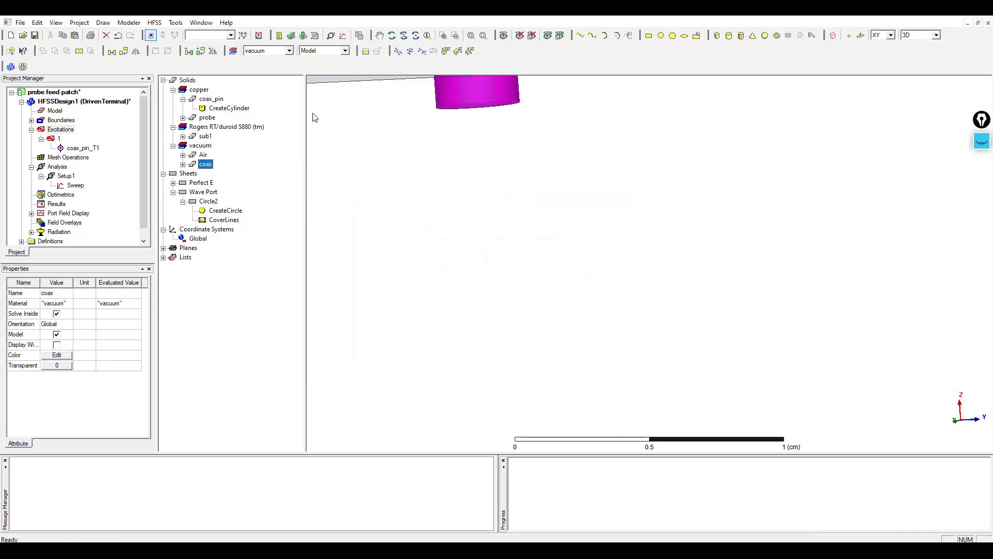
# Validate the design again, close the report, and start the analysis of all setups
pyautogui.click(290, 35)
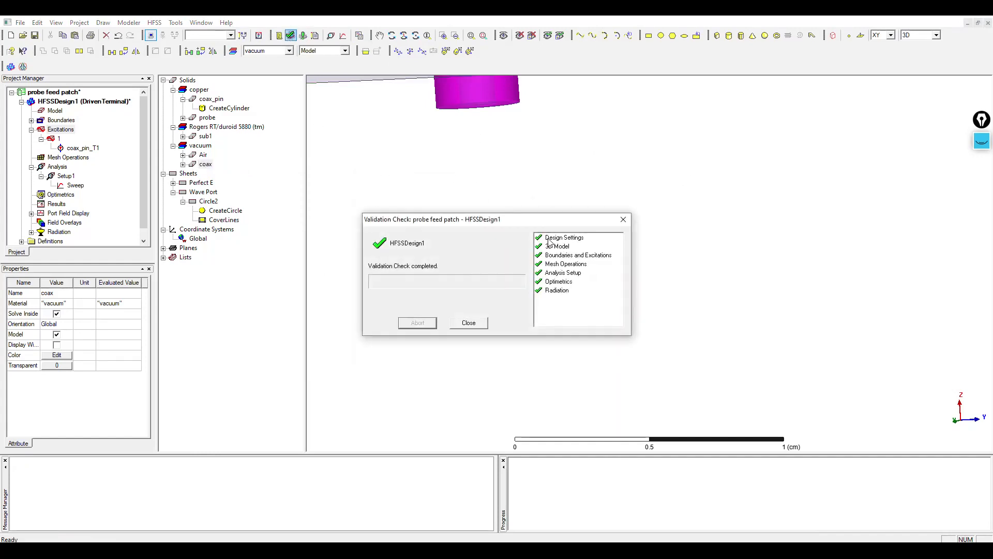
pyautogui.click(469, 323)
pyautogui.click(302, 35)
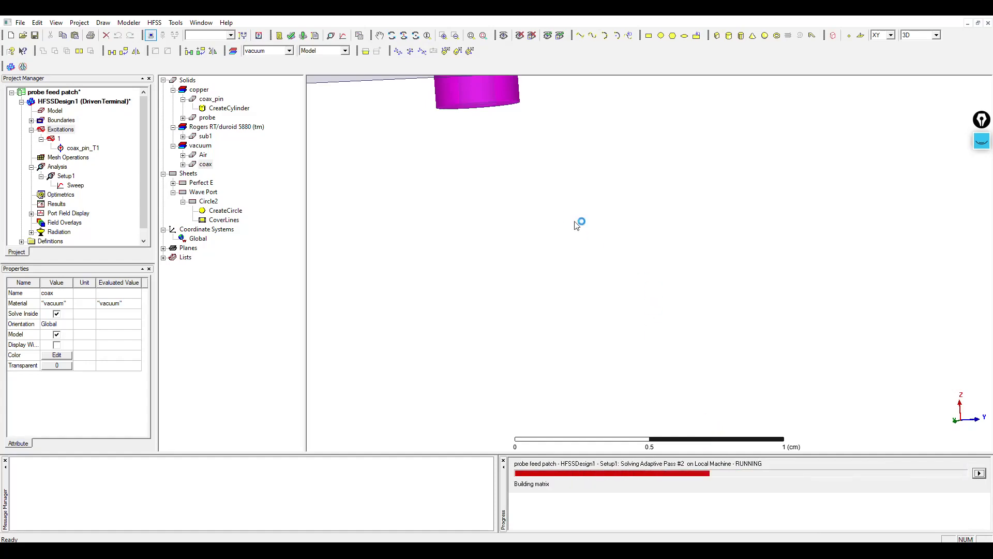
# Fit the whole model in view, clear the selection, and expand the HFSSDesign1 messages to check the simulation outcome
pyautogui.hotkey('ctrl', 'd')
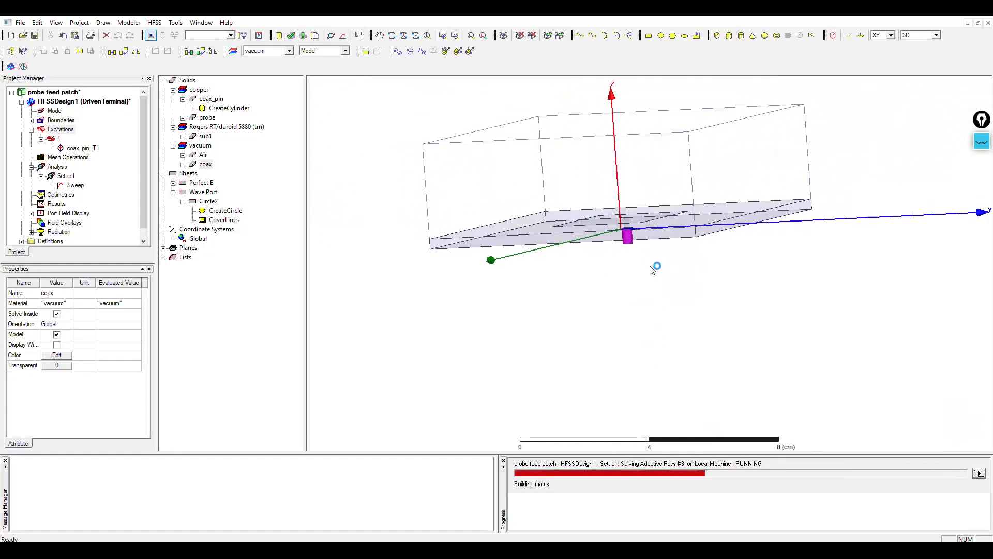
pyautogui.click(705, 276)
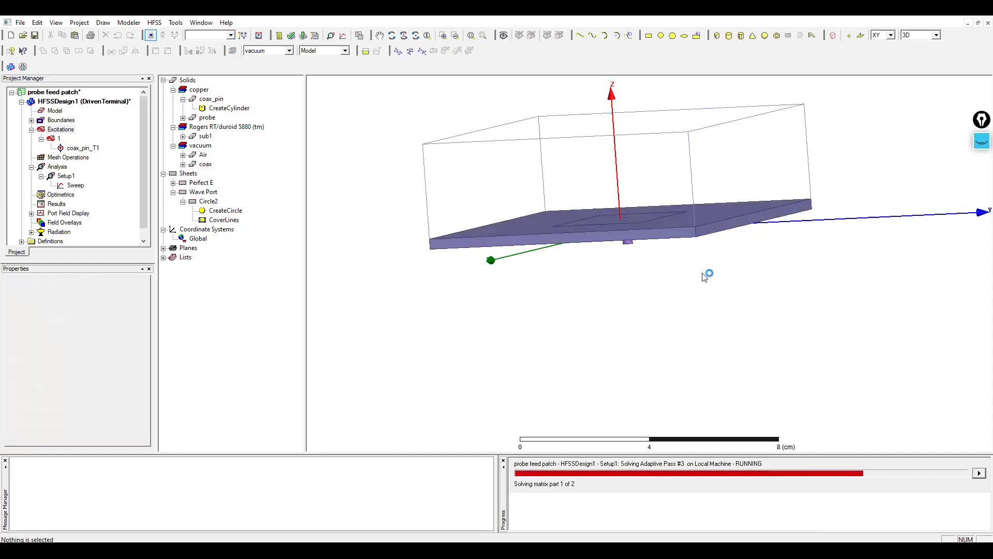
pyautogui.hotkey('ctrl', 'd')
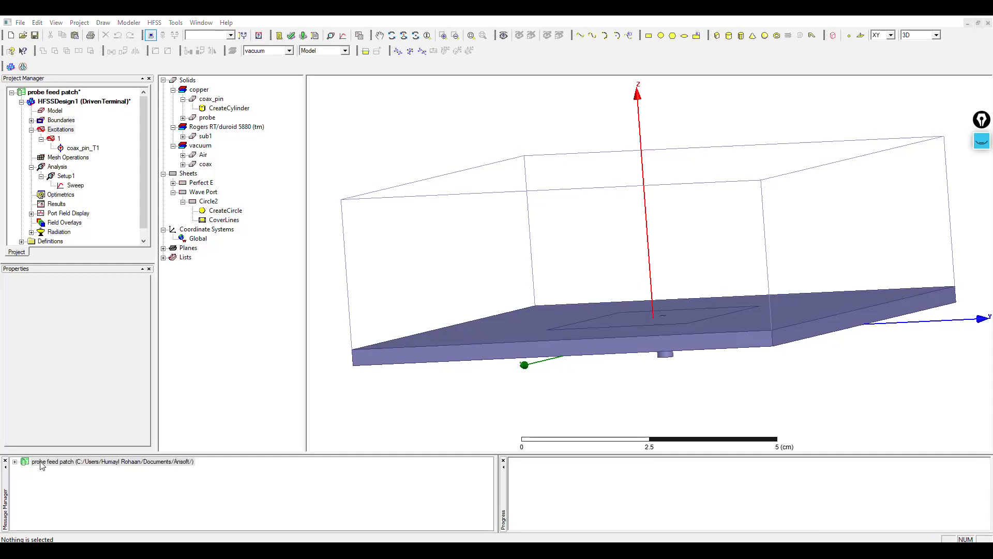
pyautogui.click(15, 462)
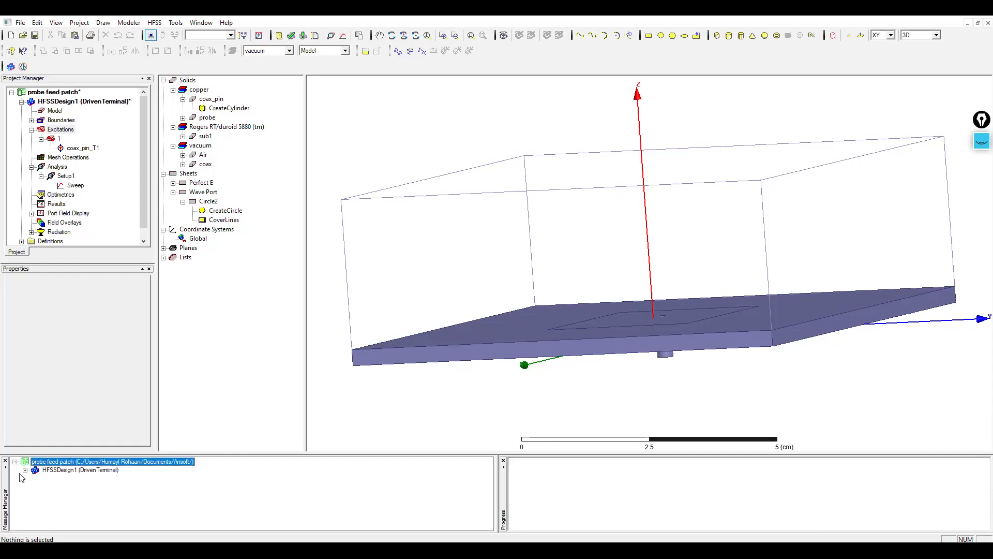
pyautogui.click(25, 469)
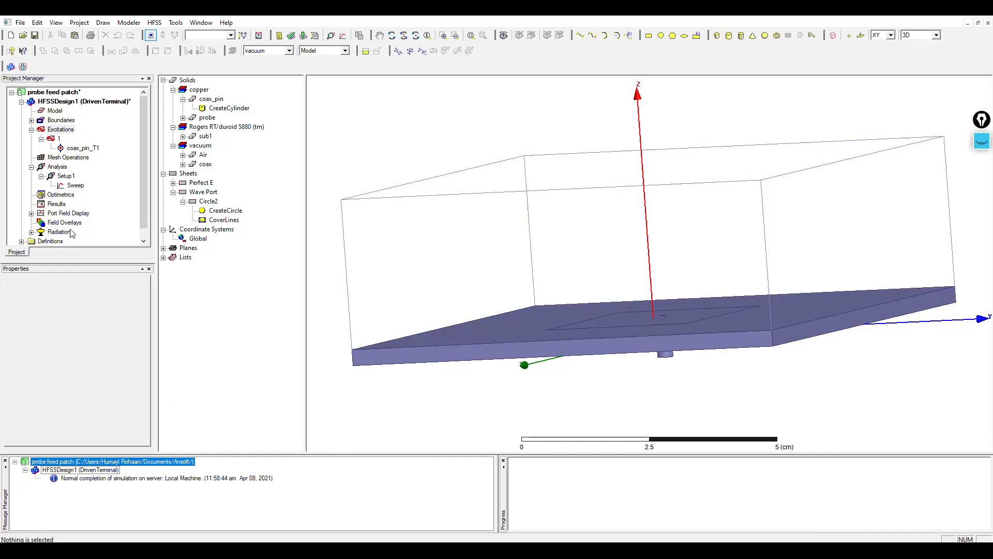
# Review Setup1's solution data, covering the convergence table and plot, mesh statistics and profile, and close the solutions dialog
pyautogui.click(31, 167)
pyautogui.rightClick(46, 185)
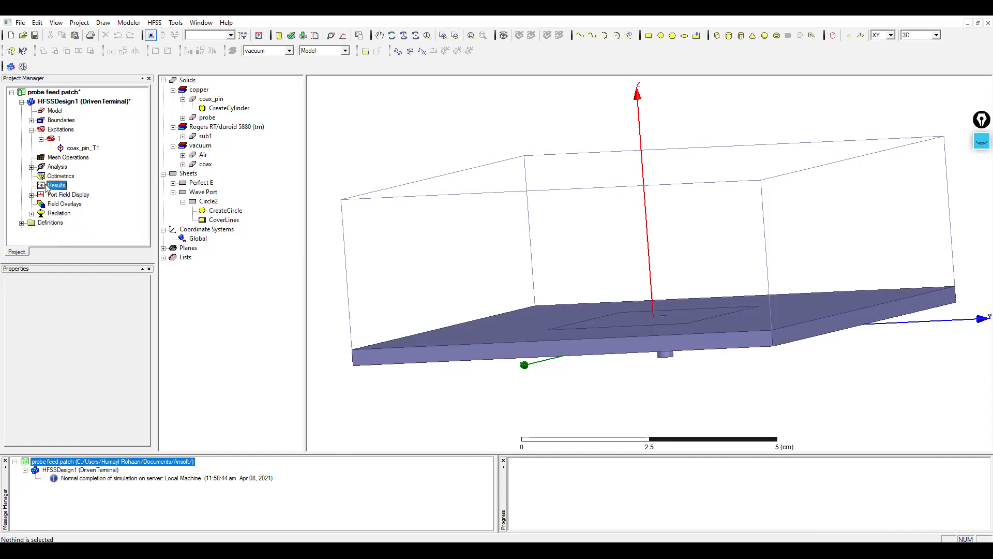
pyautogui.click(102, 361)
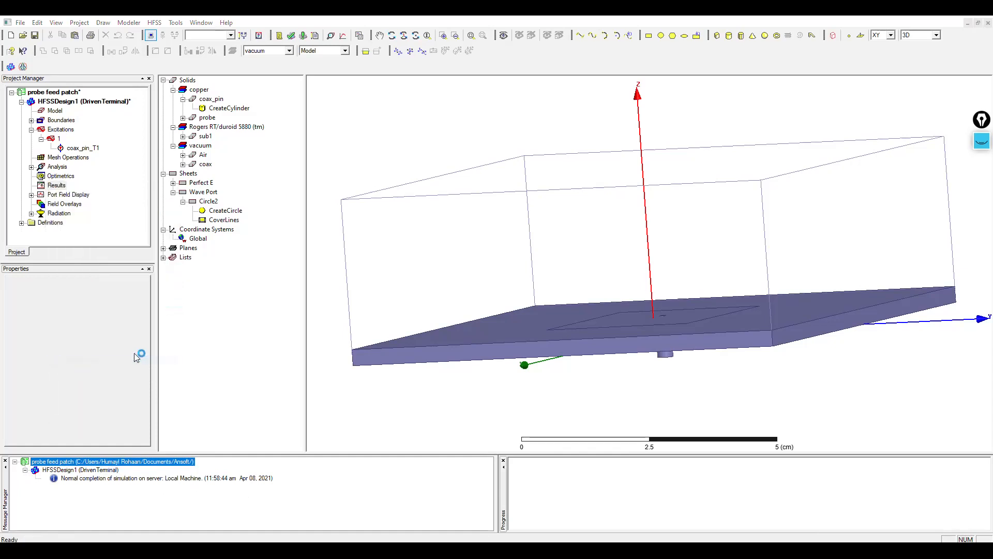
pyautogui.click(369, 197)
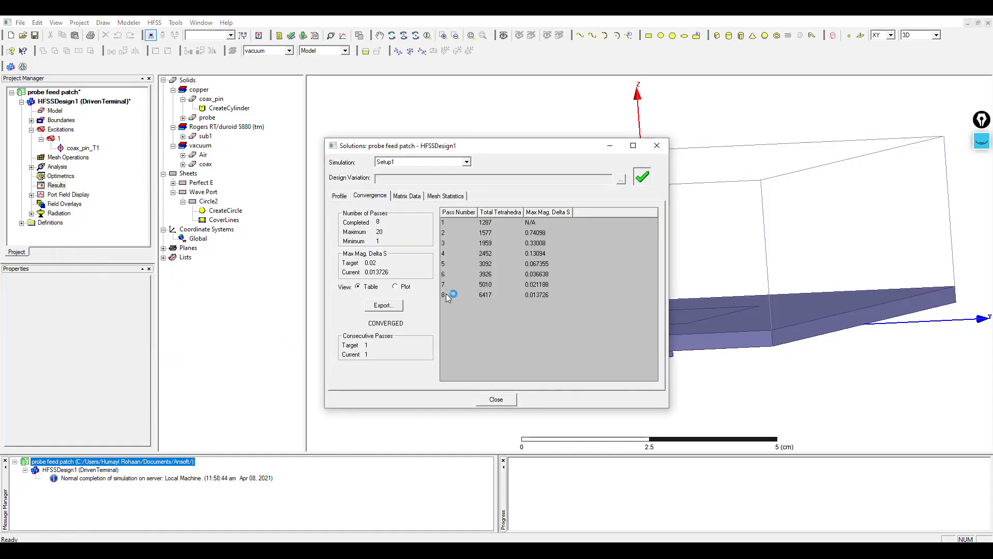
pyautogui.click(394, 286)
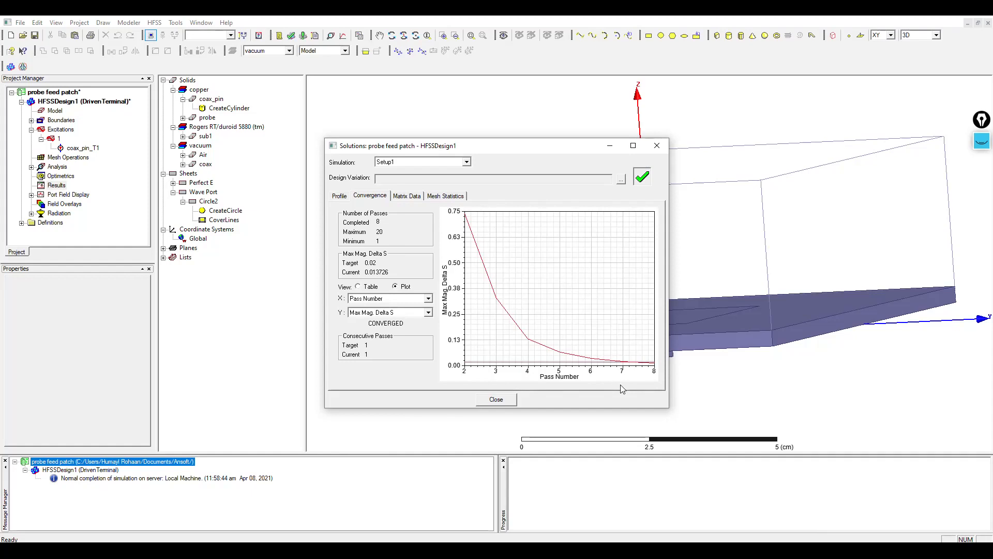
pyautogui.click(446, 196)
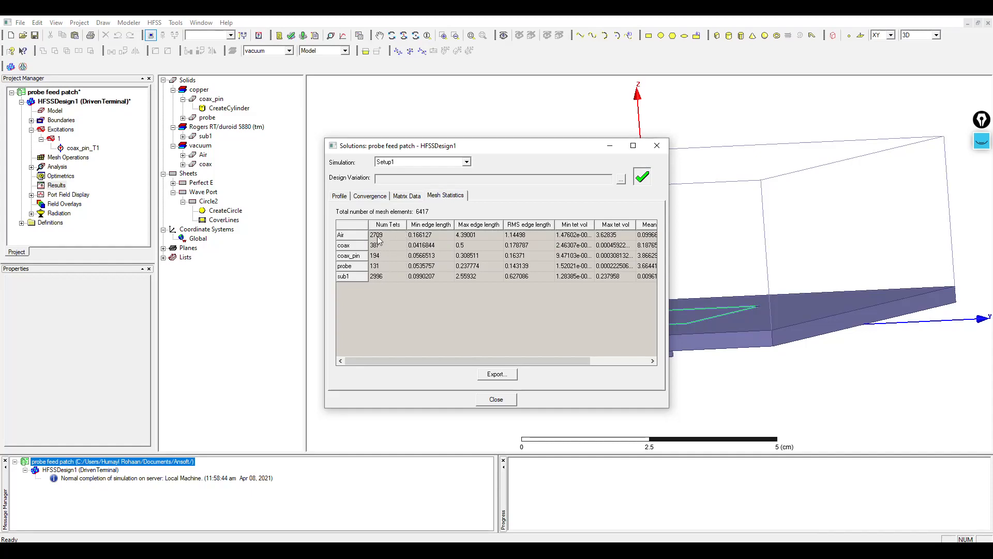
pyautogui.click(360, 197)
pyautogui.click(340, 197)
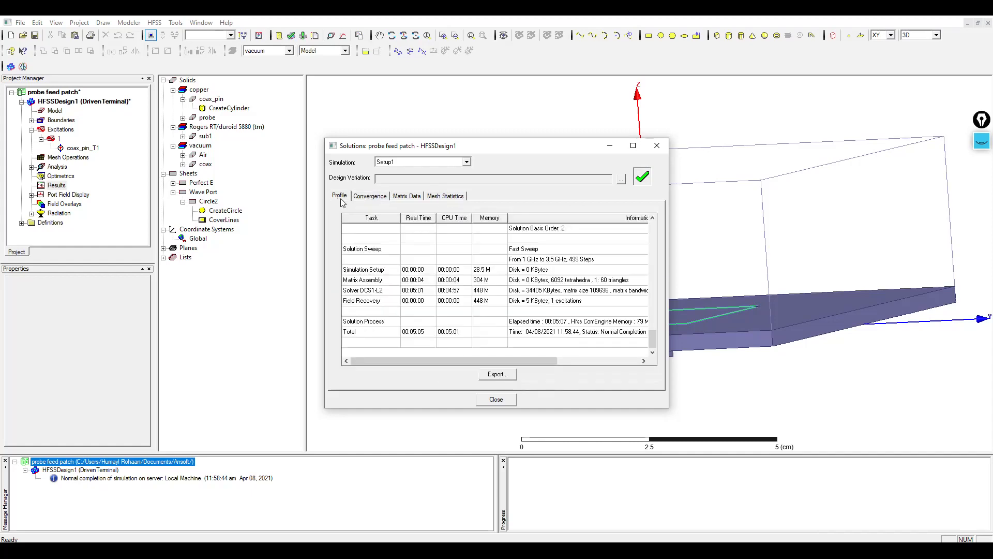
pyautogui.click(370, 197)
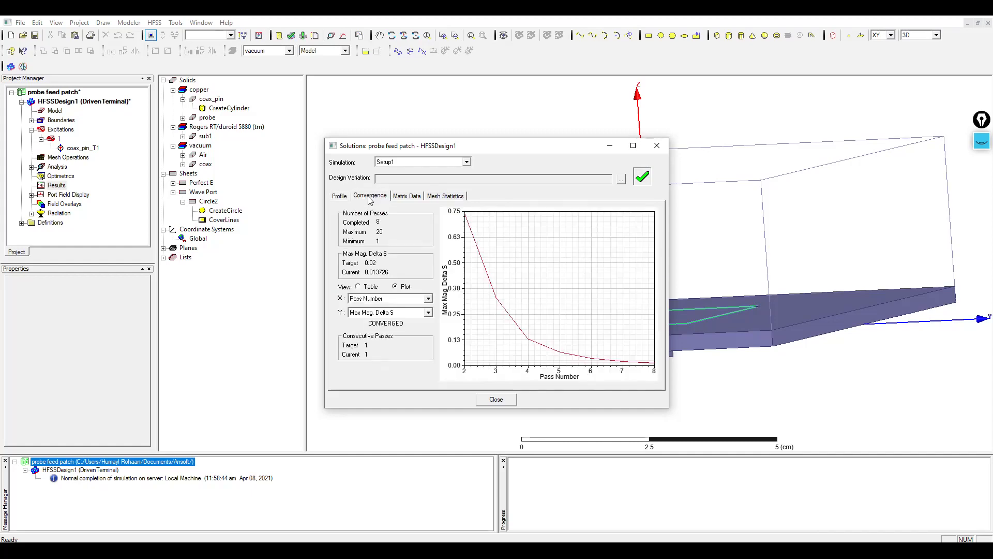
pyautogui.click(494, 399)
# Create a rectangular terminal solution data plot of dB(St(coax_pin_T1,coax_pin_T1)) over Freq from Setup1 : Sweep, and close the report dialog
pyautogui.rightClick(62, 188)
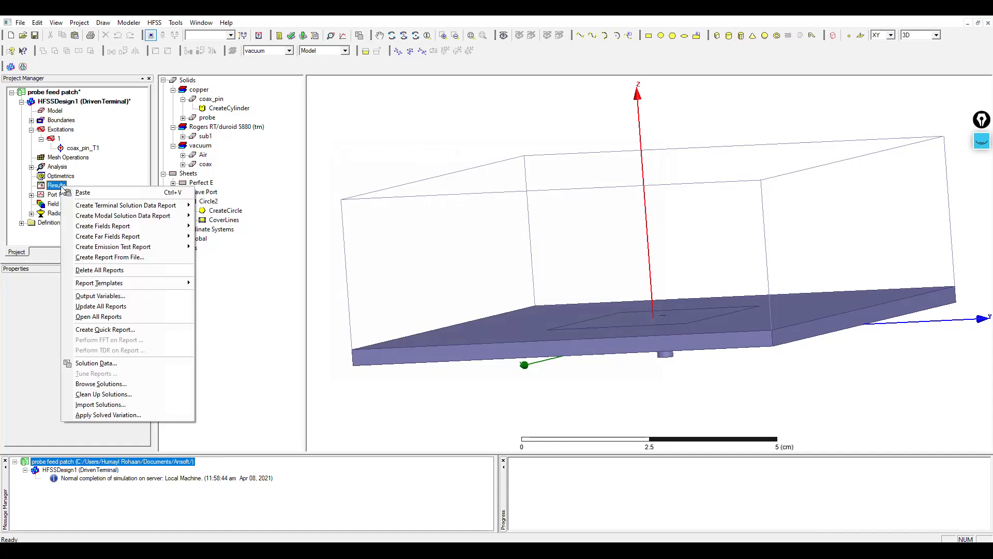
pyautogui.moveTo(118, 205)
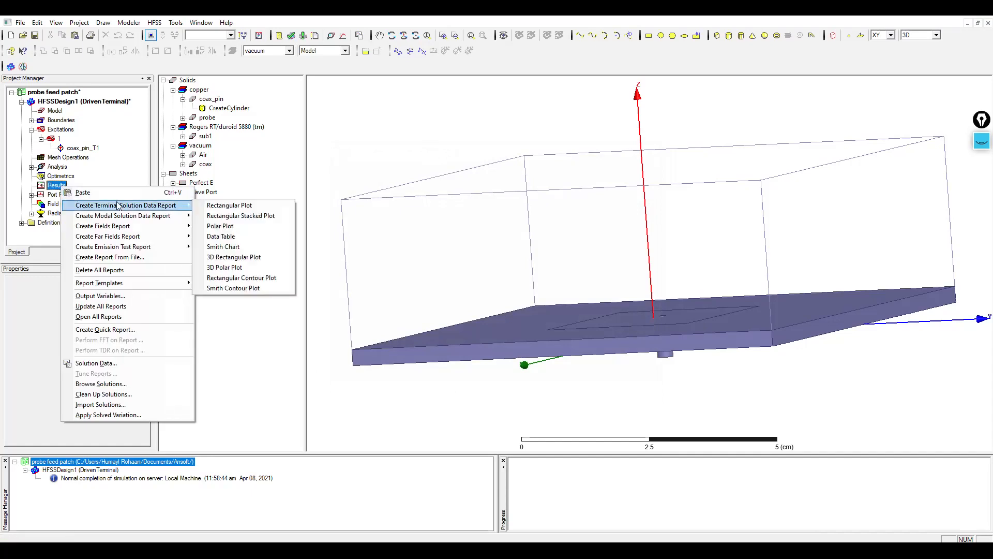
pyautogui.click(231, 207)
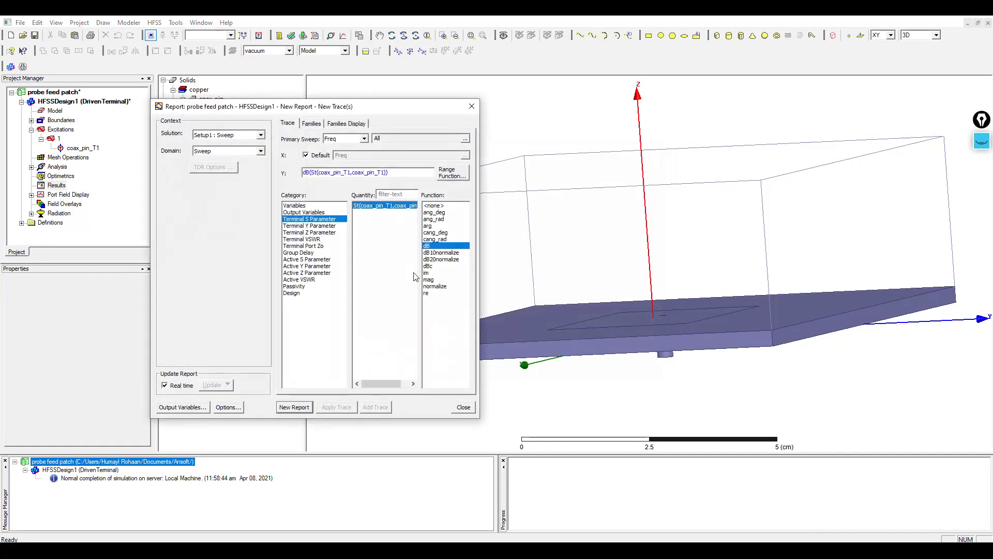
pyautogui.click(291, 407)
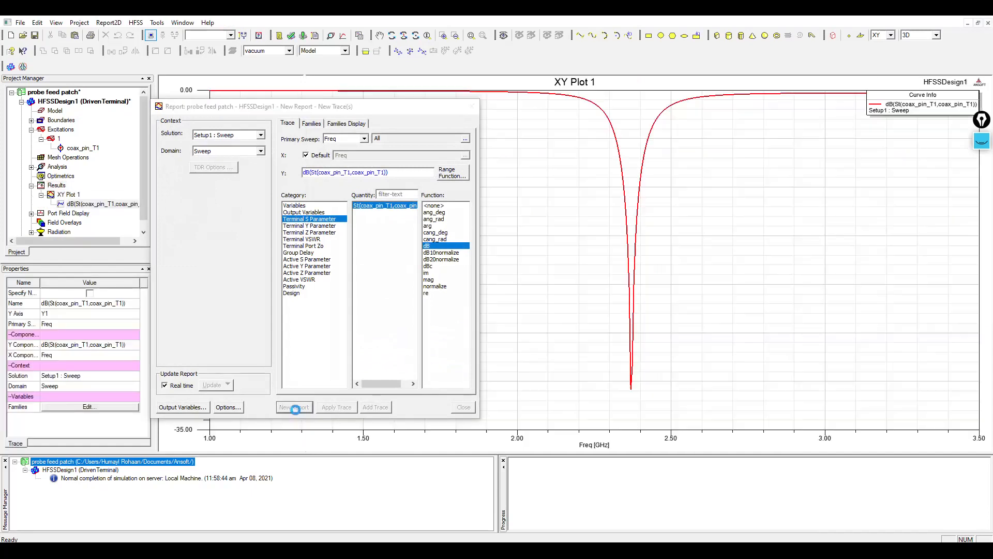
pyautogui.click(462, 408)
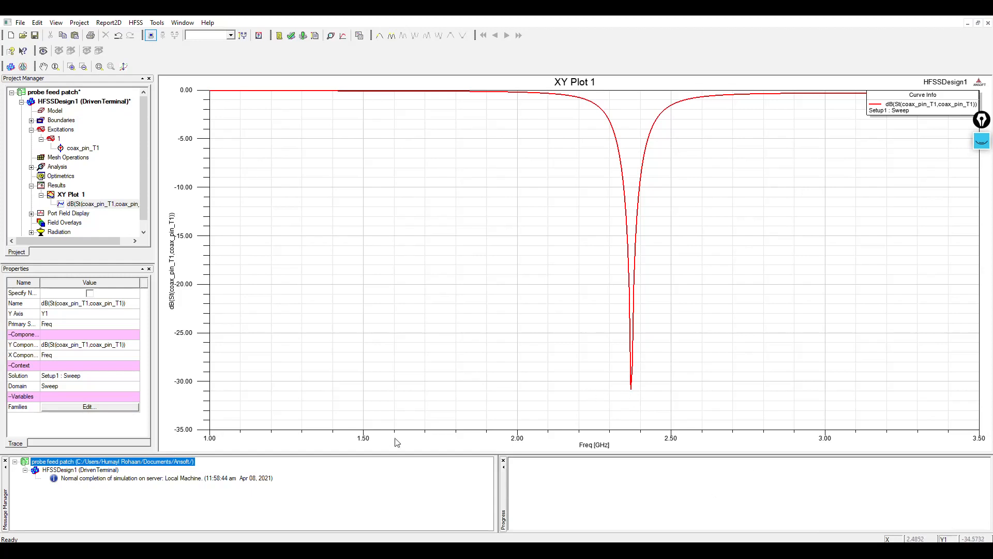
# Switch to the lab manual PDF and look through the pages following the coax and wave port instructions
pyautogui.rightClick(55, 185)
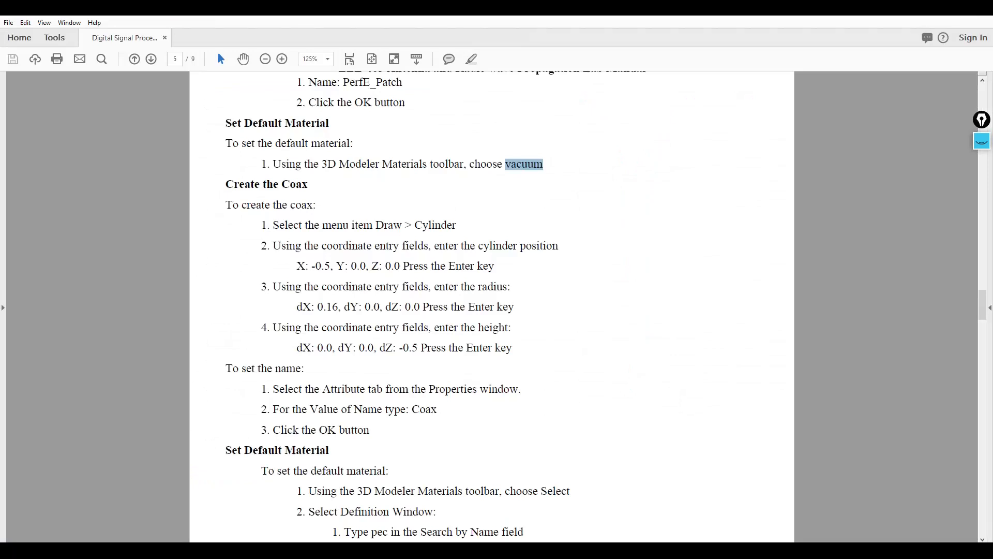
pyautogui.scroll(-10, 337, 454)
pyautogui.scroll(-8, 375, 481)
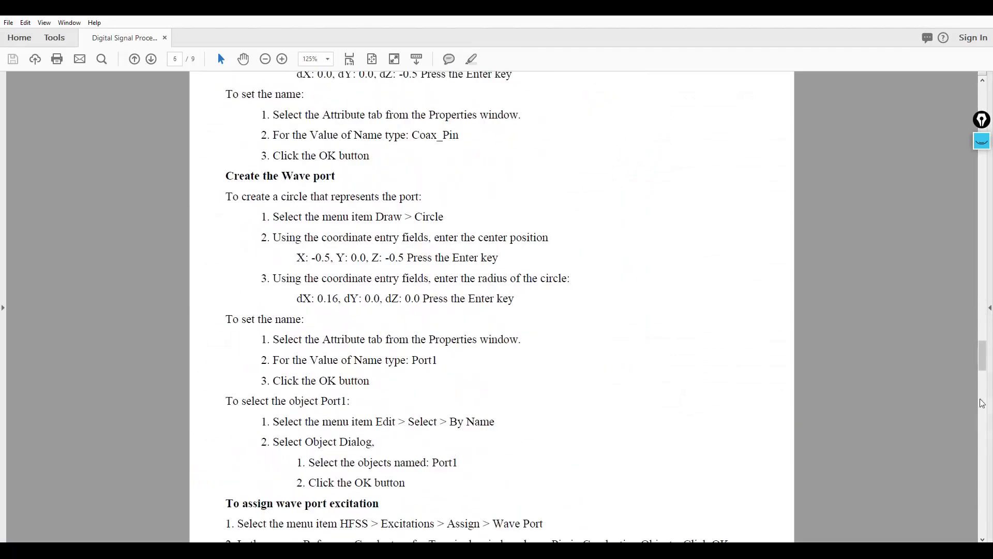
pyautogui.moveTo(989, 365); pyautogui.dragTo(983, 510)
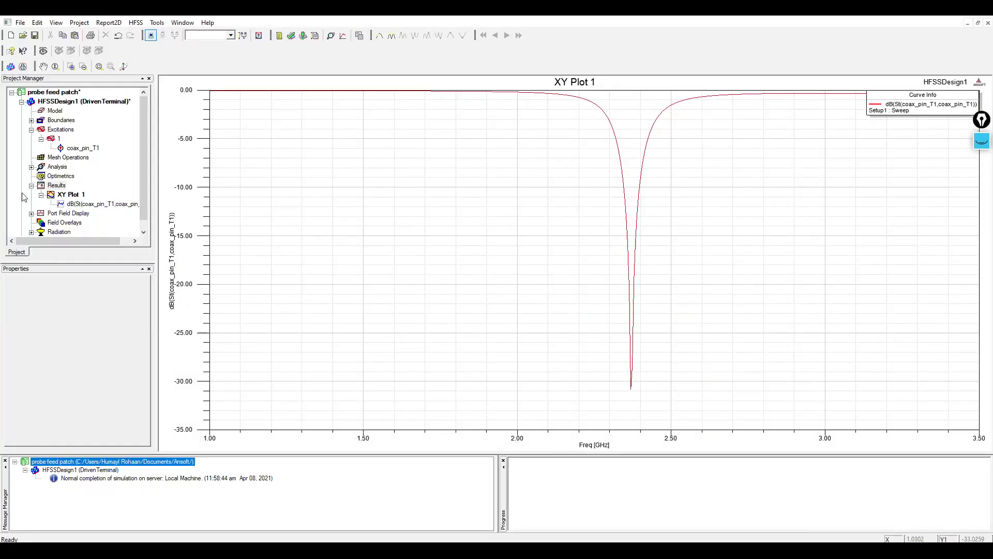
# Create a far-field radiation pattern report of GainTotal in dB for Infinite Sphere1 from Setup1 : LastAdaptive, and close the report dialog
pyautogui.rightClick(55, 186)
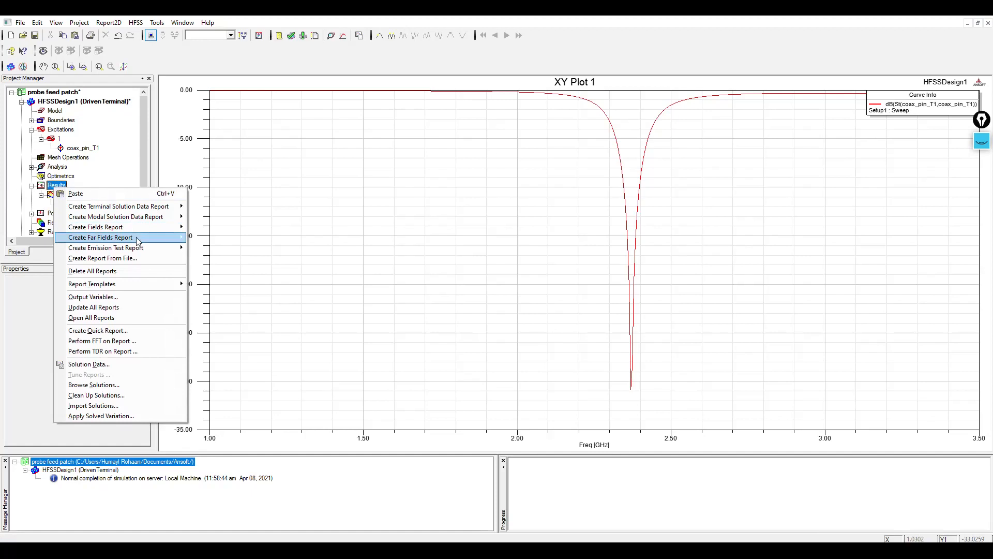
pyautogui.moveTo(136, 237)
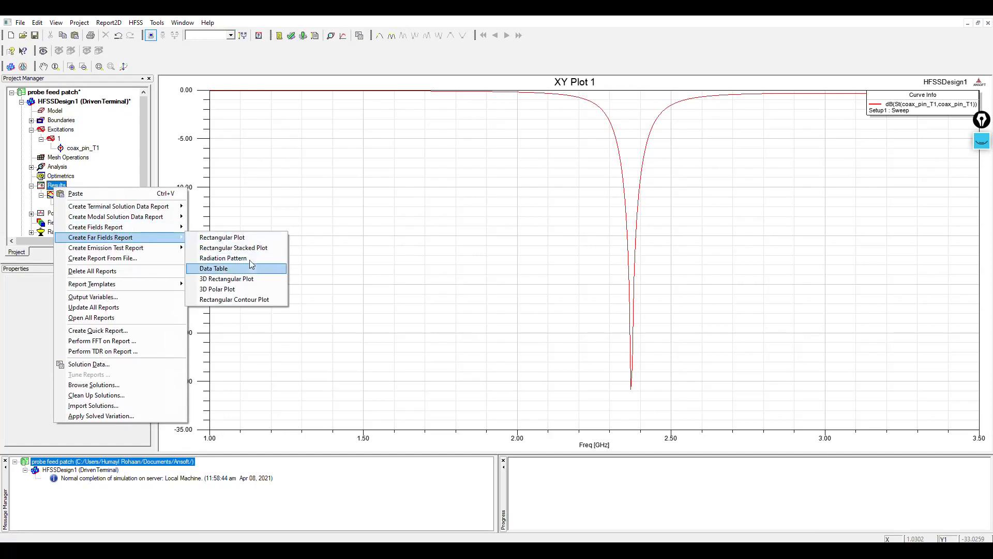
pyautogui.click(233, 258)
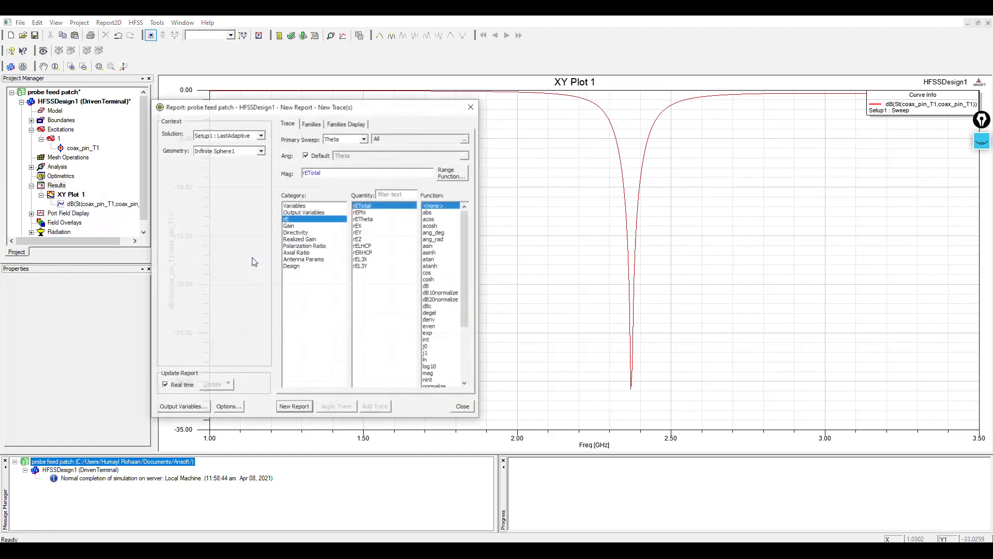
pyautogui.click(290, 226)
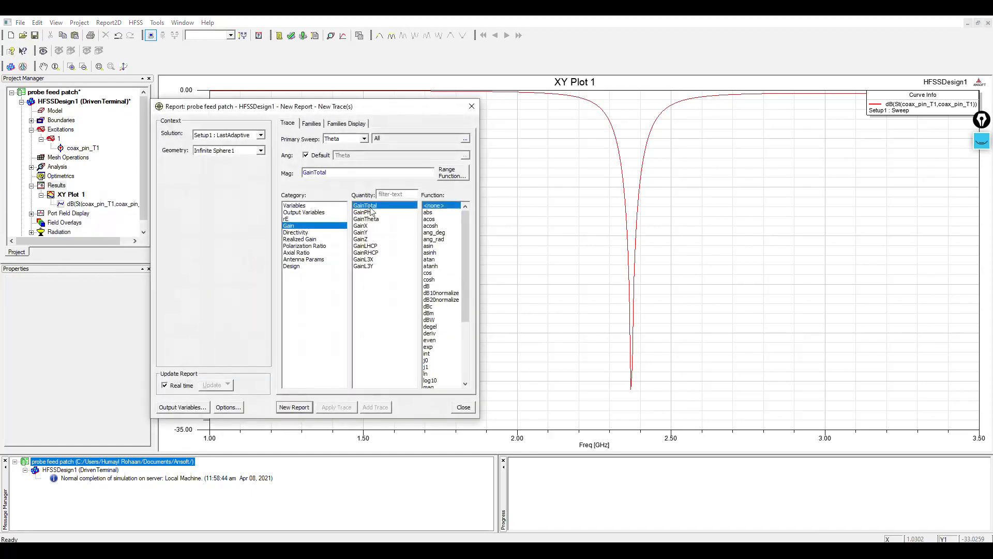
pyautogui.click(430, 286)
pyautogui.click(294, 407)
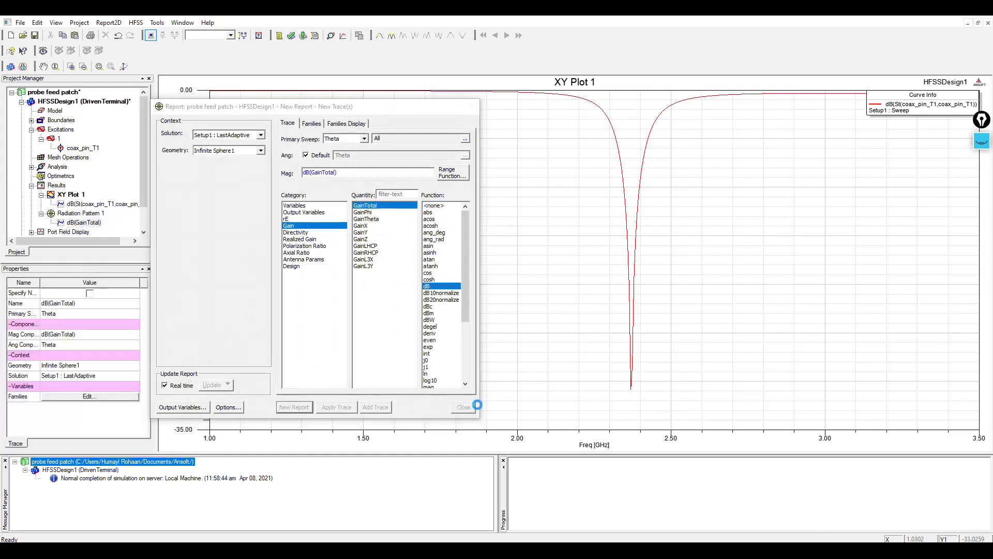
pyautogui.click(463, 407)
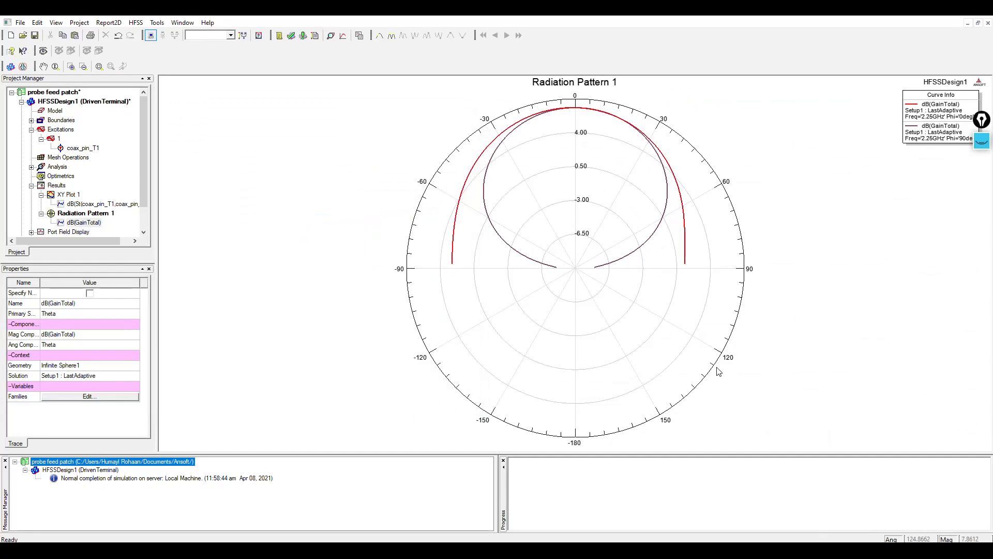
# Create a far-field 3D polar plot of GainTotal in dB for Infinite Sphere1, close the report dialog, and inspect the plot from another angle
pyautogui.rightClick(54, 186)
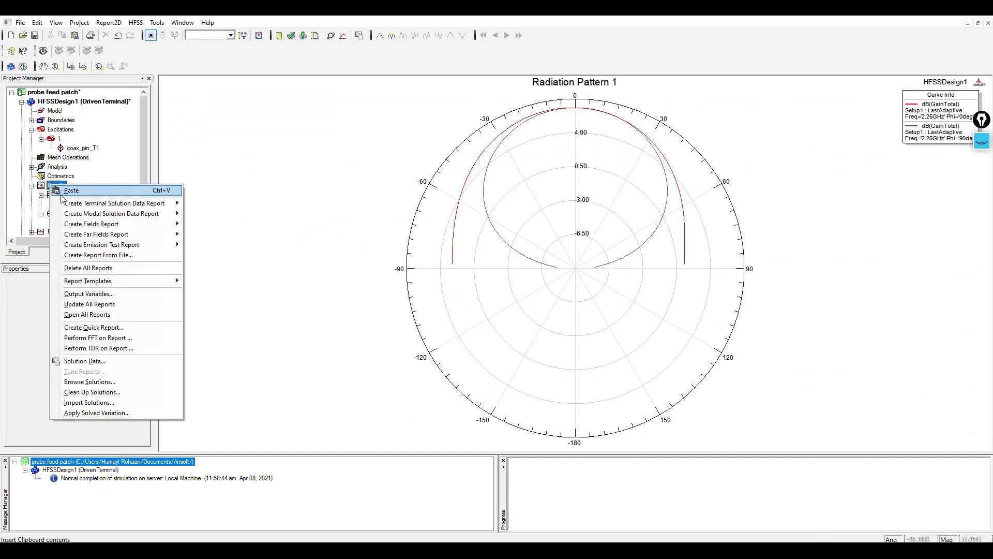
pyautogui.moveTo(98, 225)
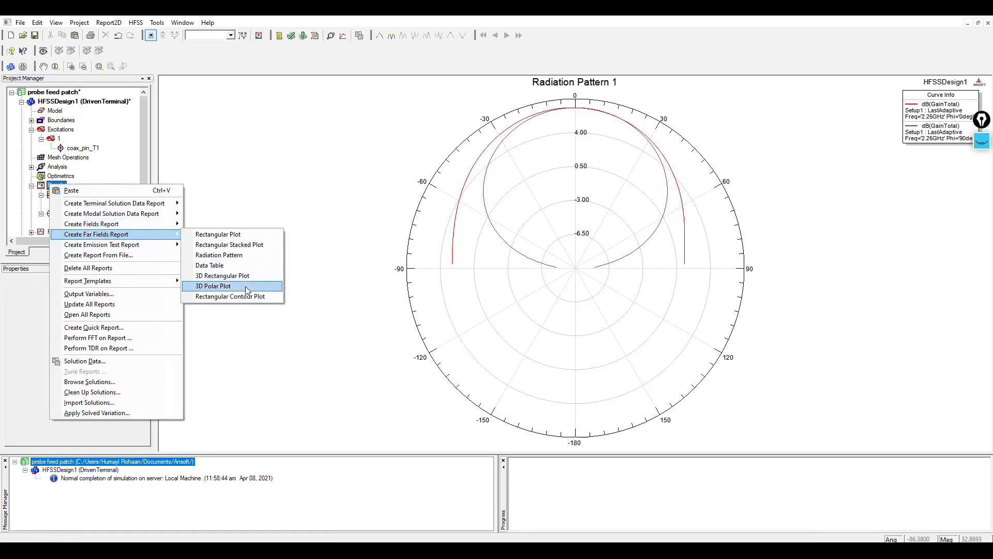
pyautogui.click(246, 287)
pyautogui.click(289, 259)
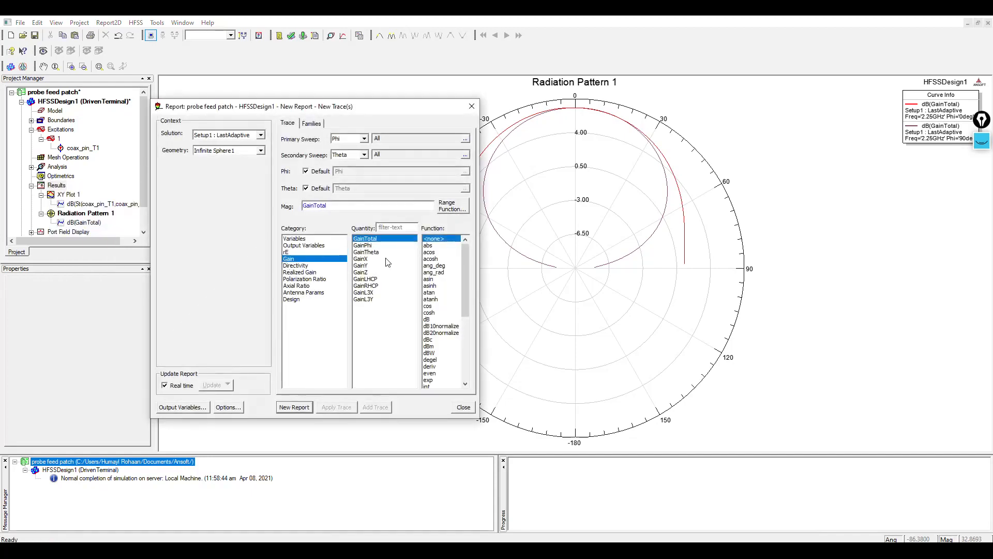
pyautogui.click(434, 319)
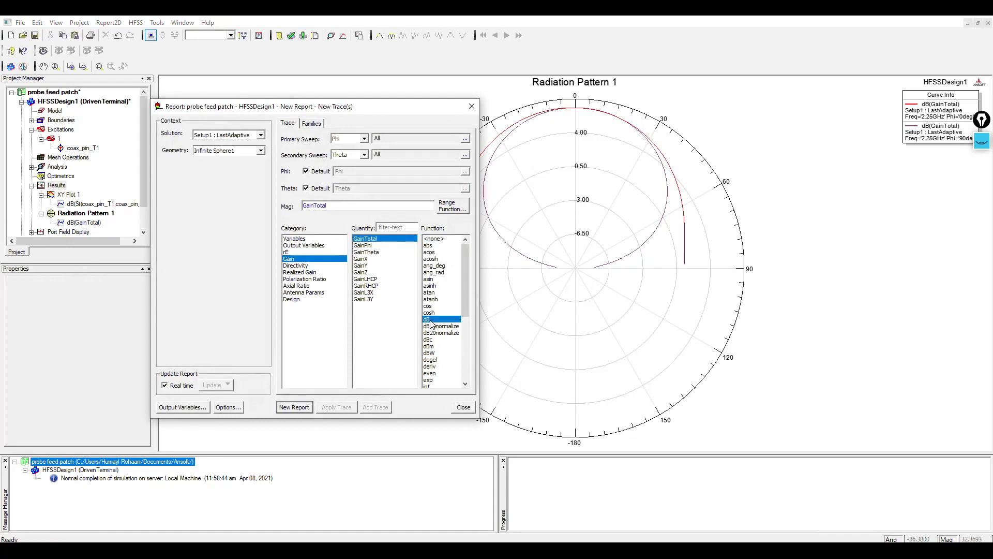
pyautogui.click(294, 407)
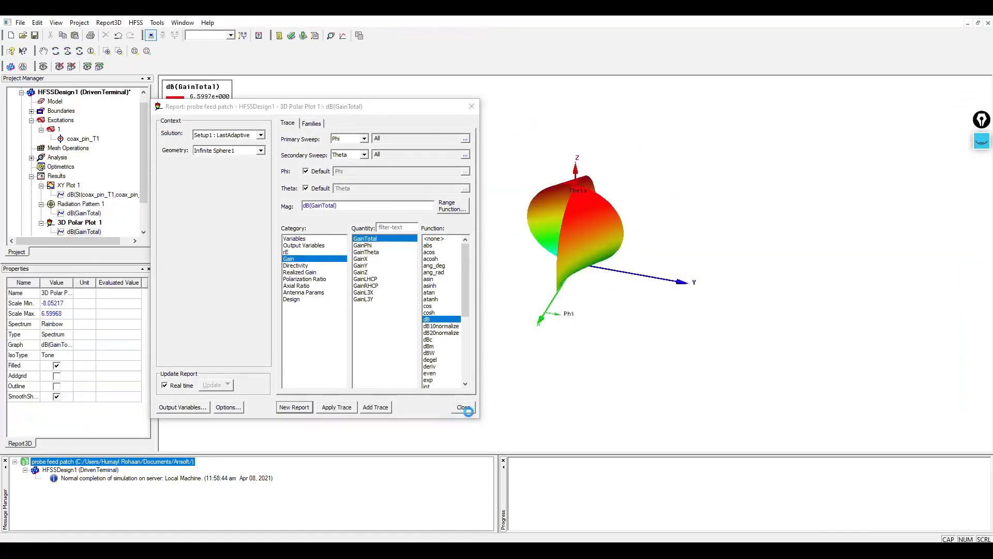
pyautogui.click(464, 407)
pyautogui.keyDown('alt'); pyautogui.moveTo(542, 289); pyautogui.dragTo(648, 164); pyautogui.keyUp('alt')
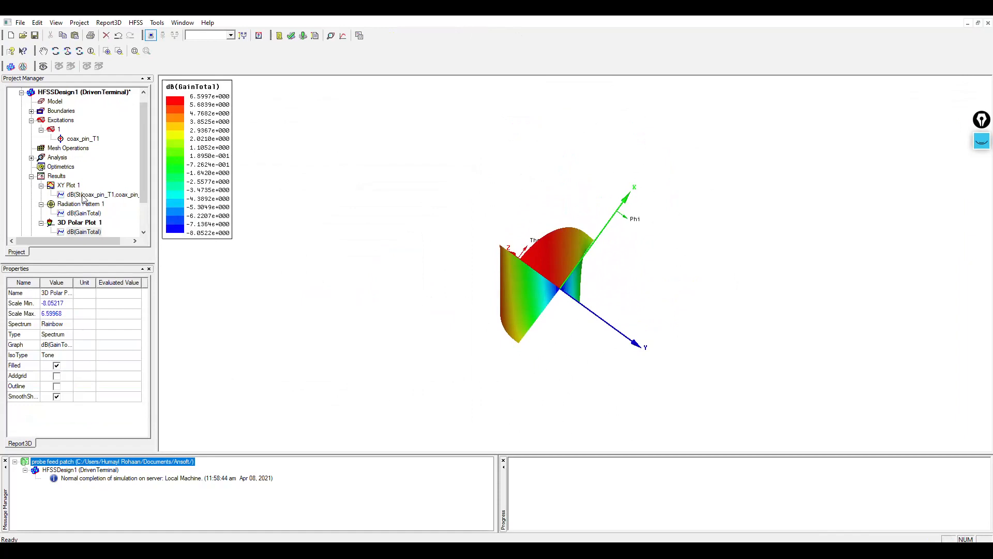
# Return from the polar plot to HFSSDesign1's 3D model and examine the patch and substrate from above
pyautogui.click(52, 176)
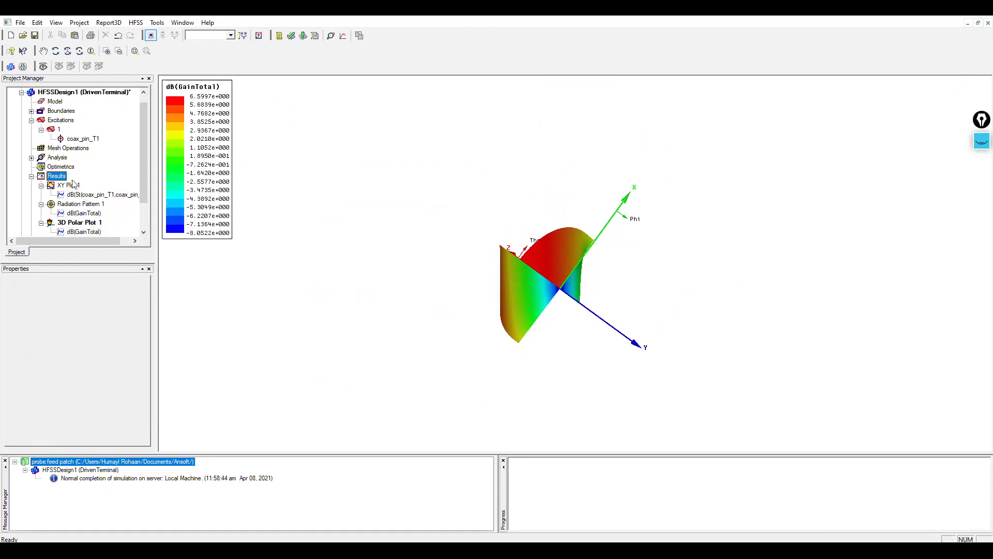
pyautogui.scroll(-3, 305, 292)
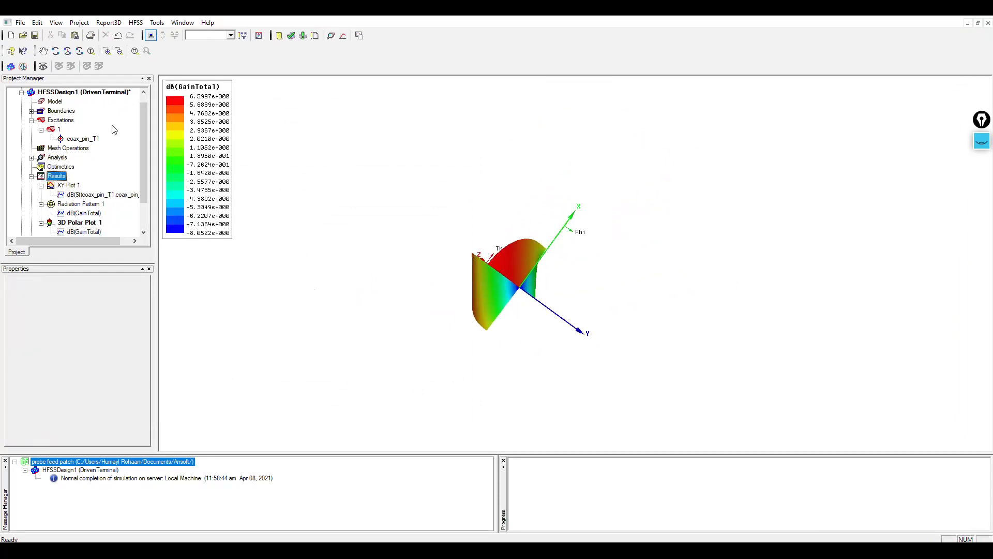
pyautogui.click(56, 102)
pyautogui.doubleClick(56, 102)
pyautogui.click(573, 364)
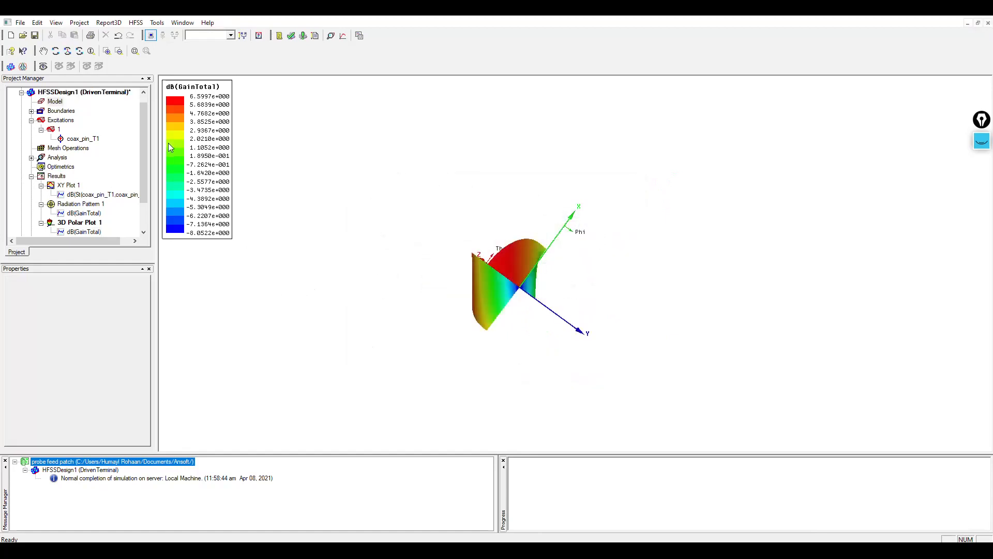
pyautogui.doubleClick(113, 93)
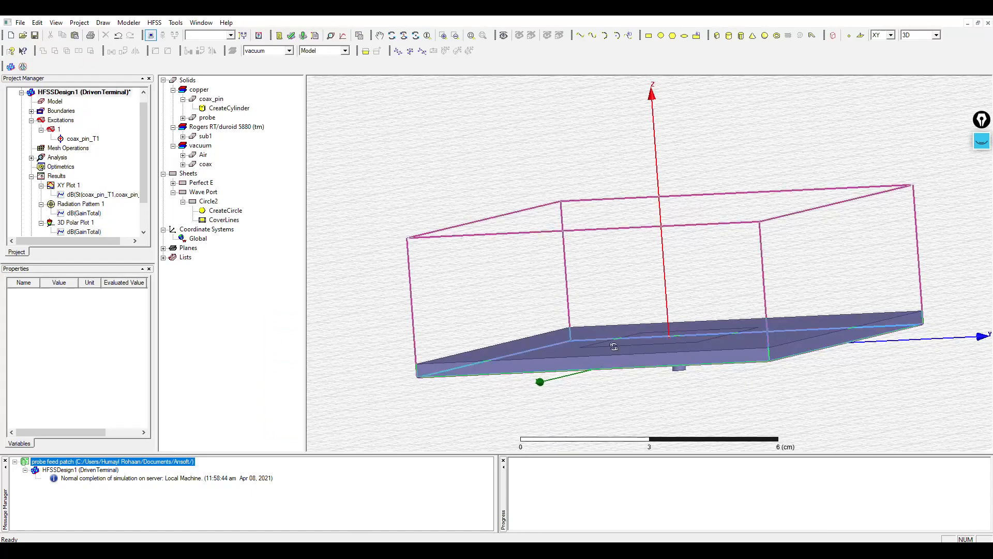
pyautogui.keyDown('alt'); pyautogui.moveTo(614, 347); pyautogui.dragTo(641, 334); pyautogui.keyUp('alt')
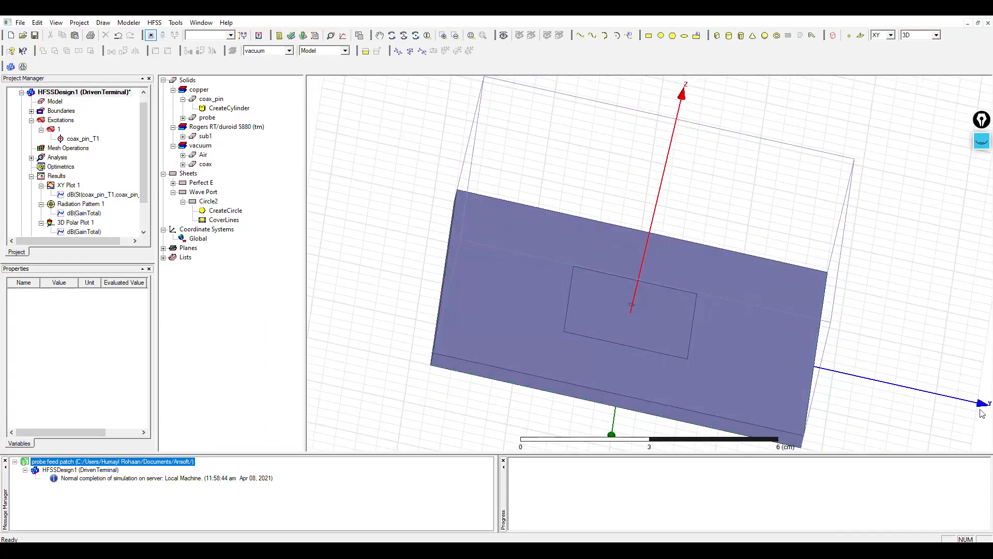